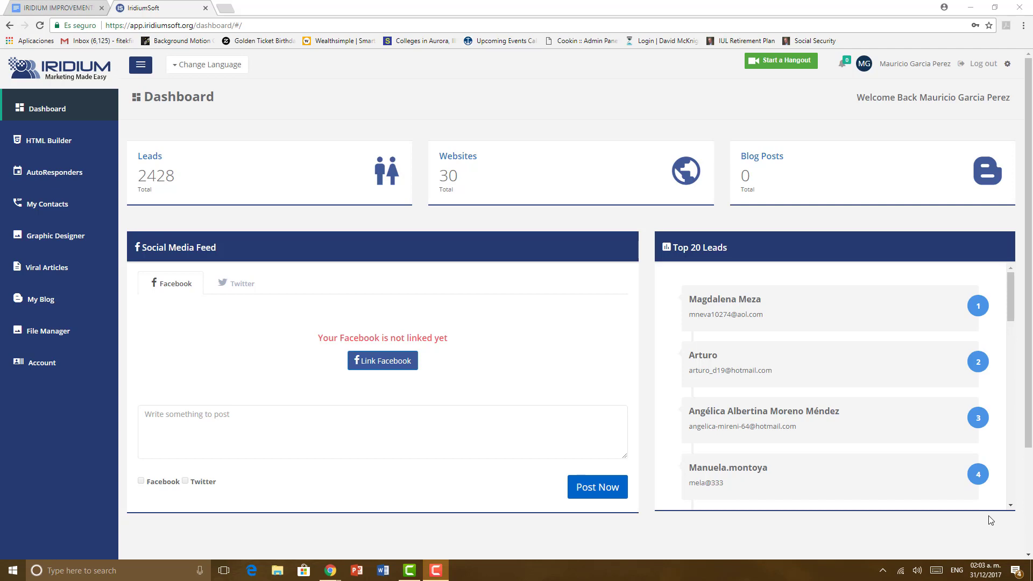
# Step: Go to HTML Builder from the dashboard sidebar to list the existing websites
pyautogui.click(44, 150)
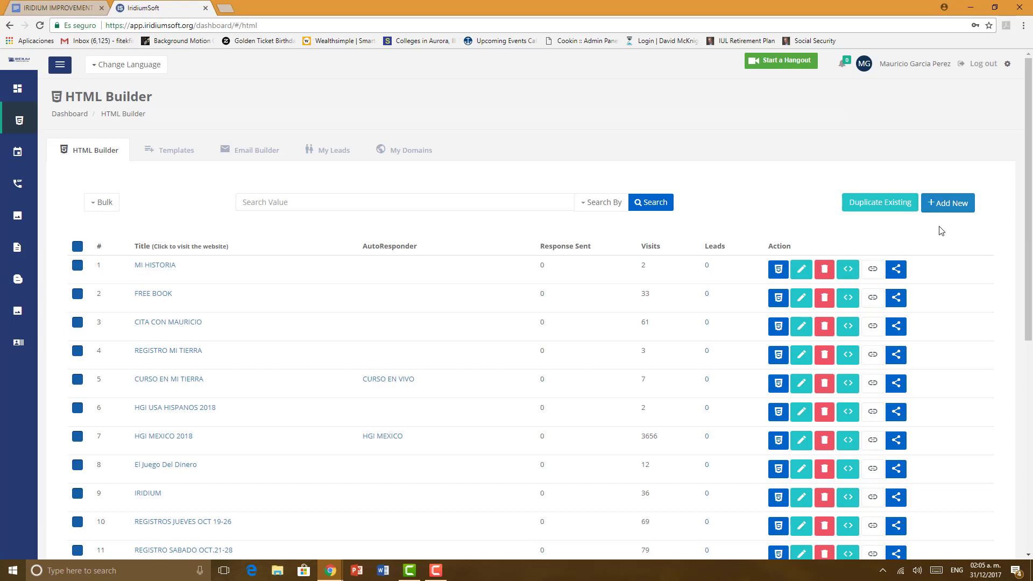
# Step: Add a new website titled 'LIVE CLASS' and move on to its description
pyautogui.click(945, 204)
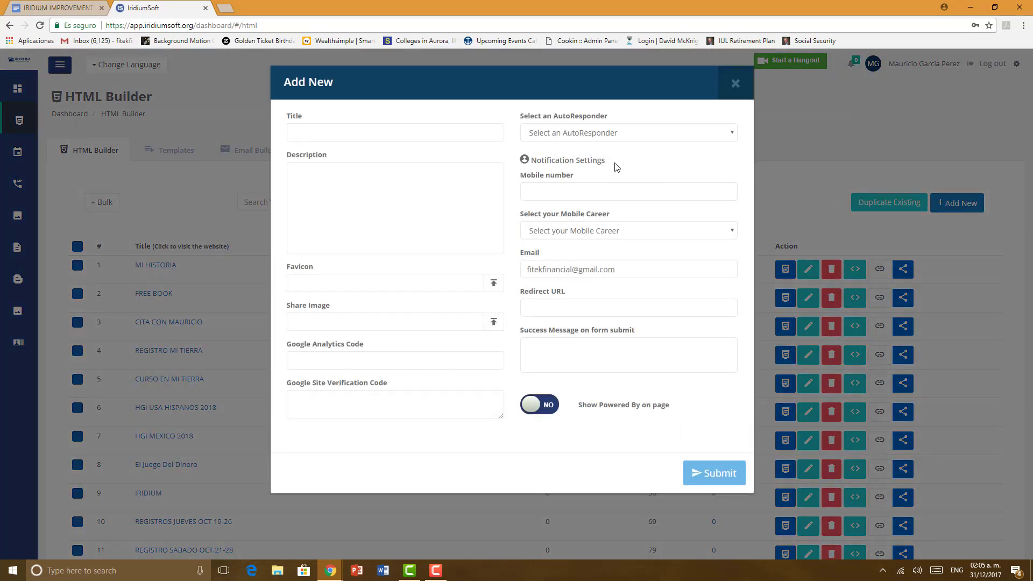
pyautogui.click(420, 131)
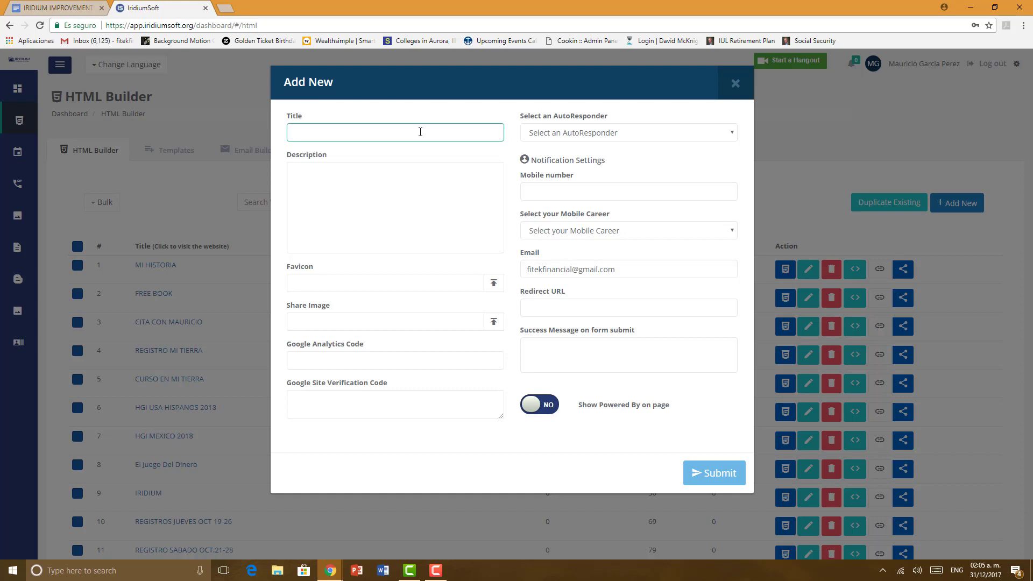
pyautogui.write('E')
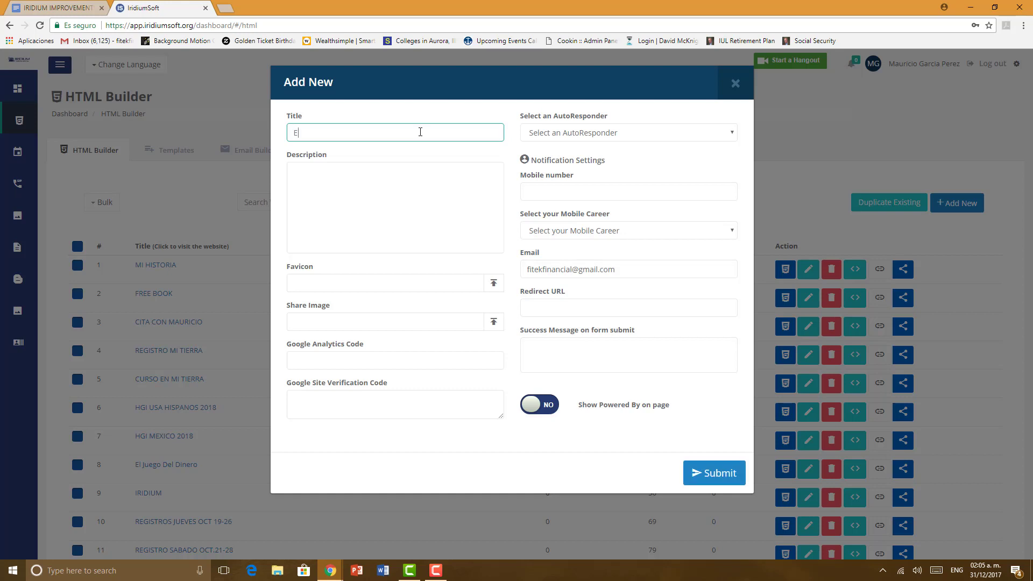
pyautogui.press('BackSpace')
pyautogui.write('LIVE CLASS')
pyautogui.click(363, 175)
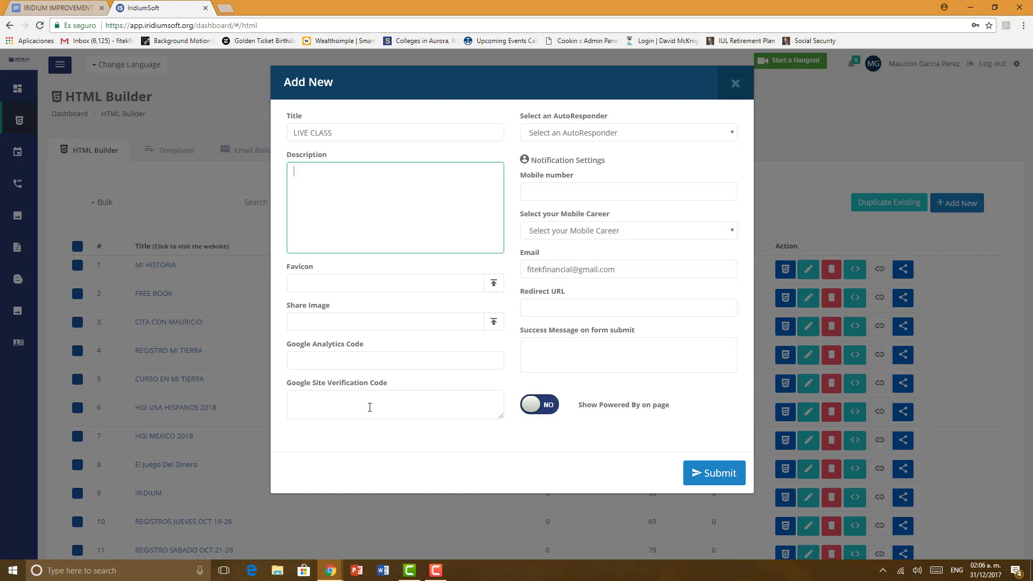
pyautogui.click(693, 137)
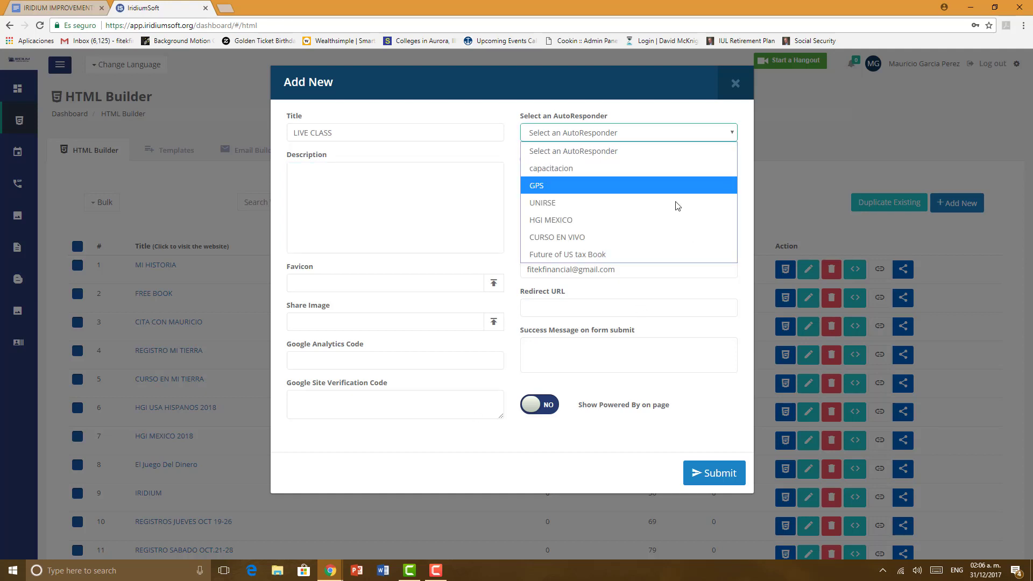
pyautogui.click(659, 151)
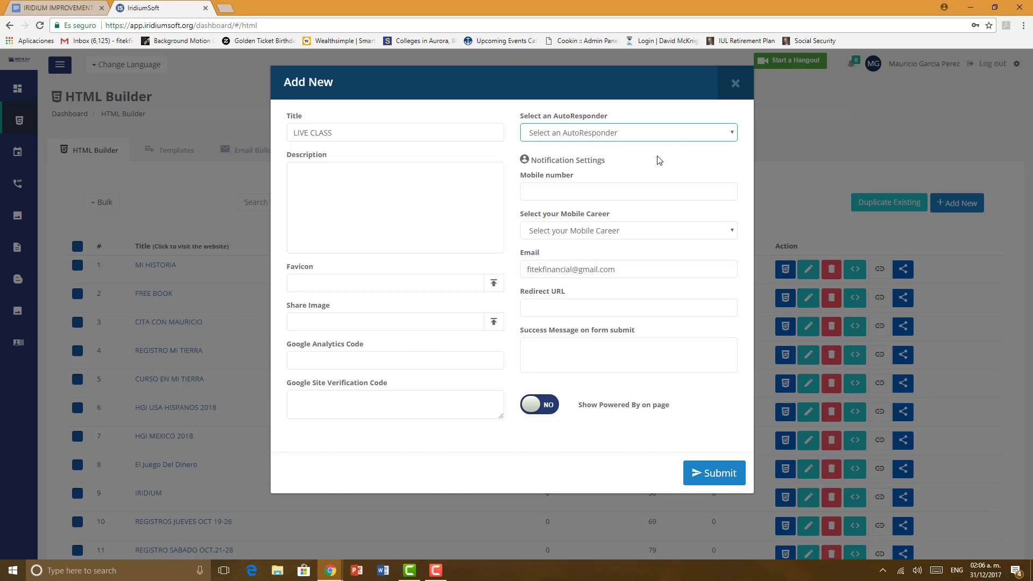
pyautogui.click(646, 139)
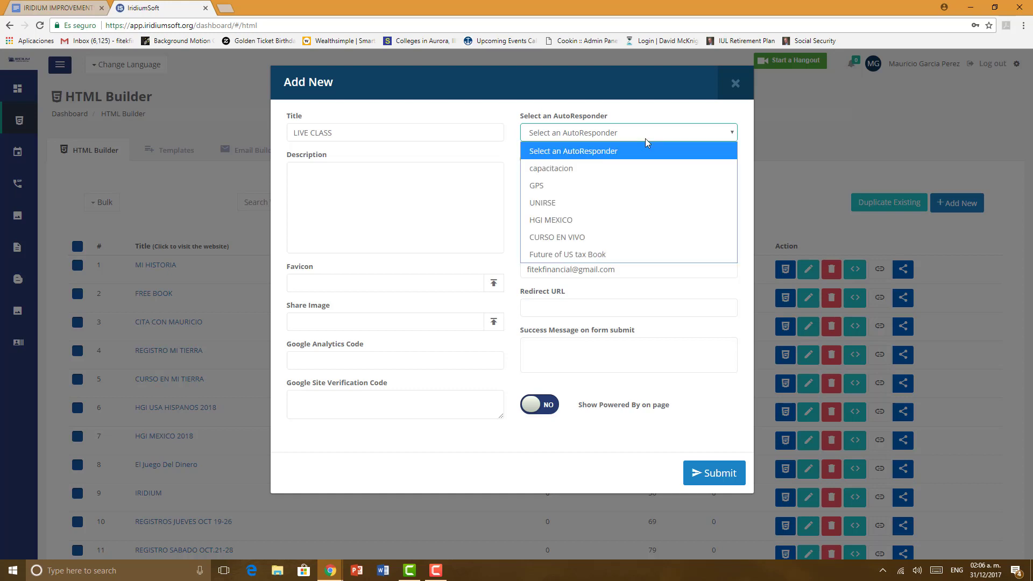
pyautogui.click(646, 142)
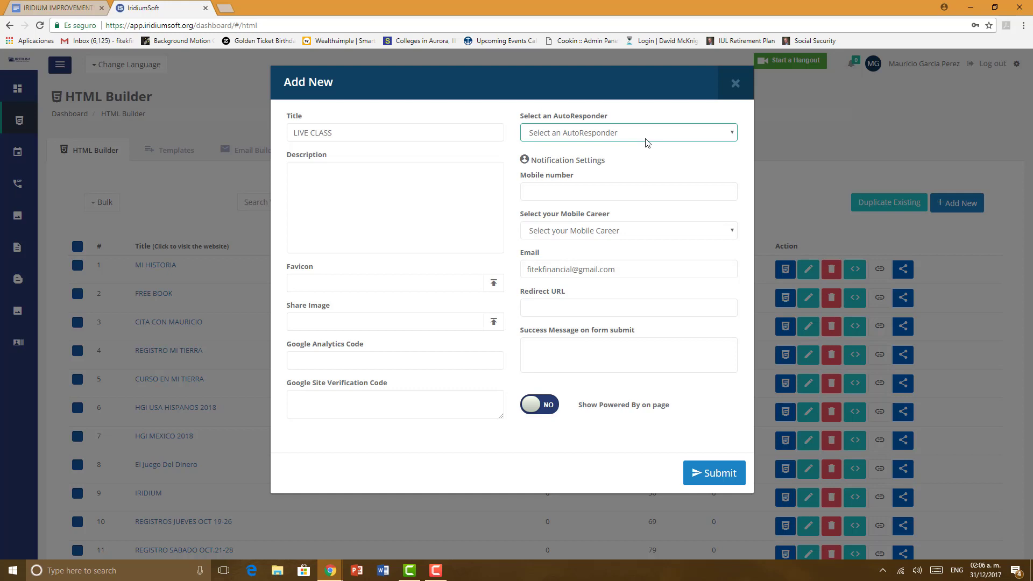
pyautogui.click(646, 141)
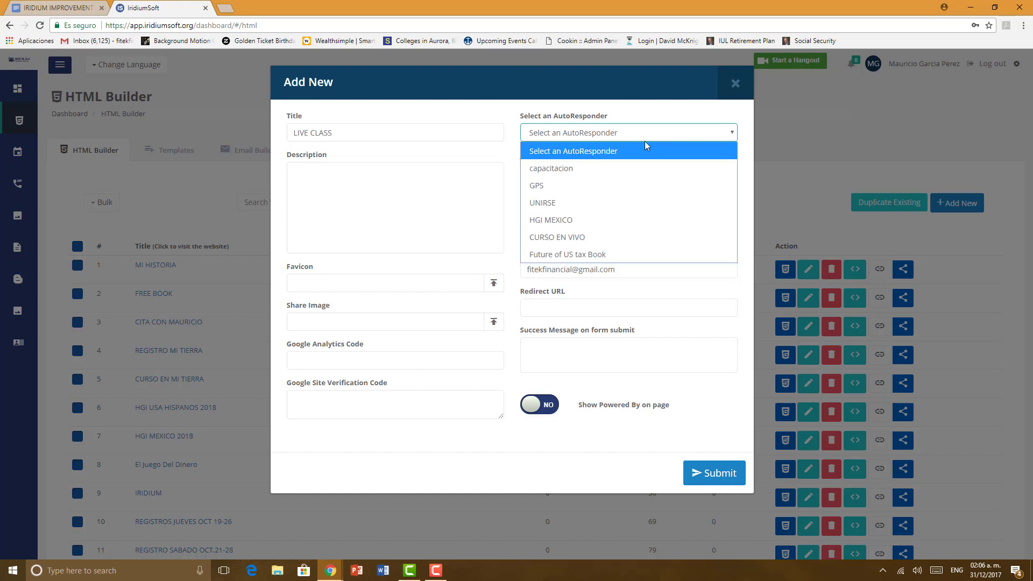
pyautogui.click(616, 156)
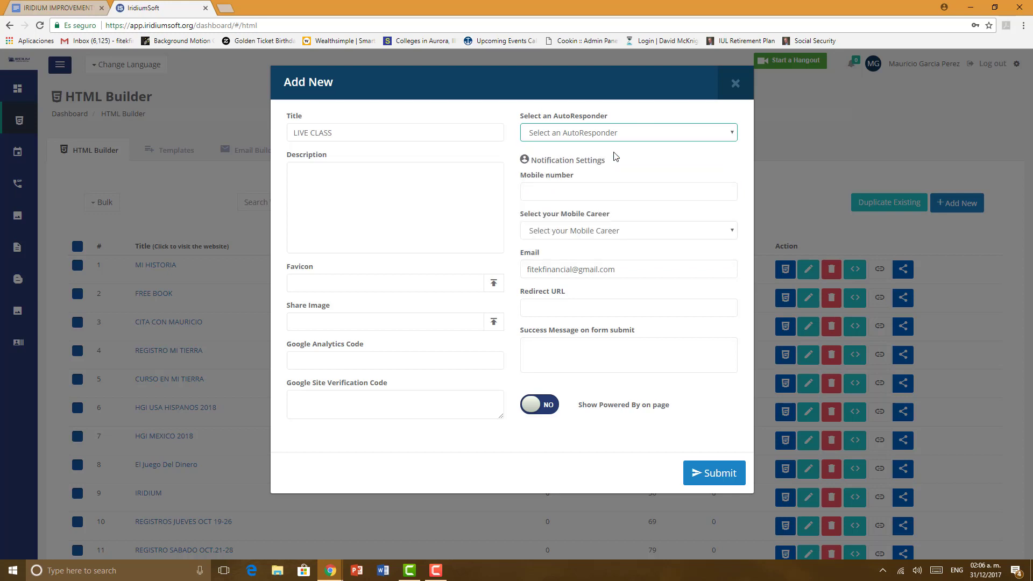
pyautogui.click(550, 194)
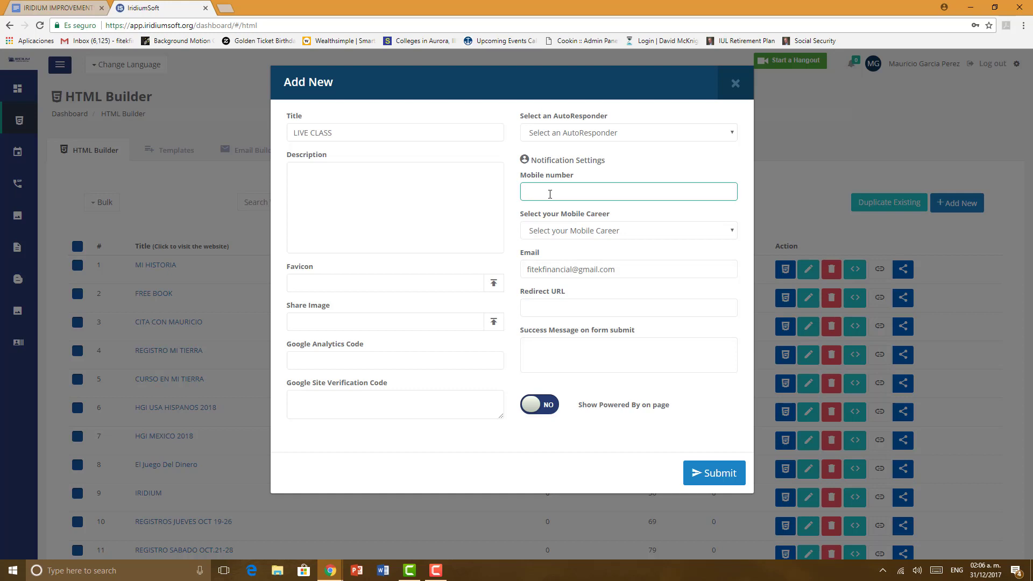
# Step: Enter the notification mobile number and choose AT&T Wireless as the mobile carrier
pyautogui.moveTo(561, 214); pyautogui.dragTo(567, 231)
pyautogui.click(567, 232)
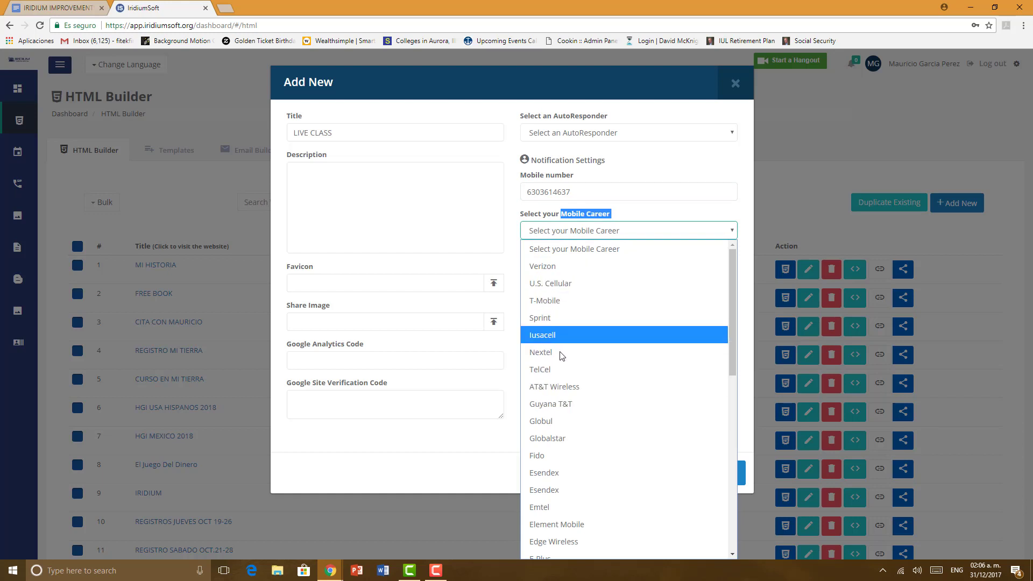
pyautogui.click(562, 387)
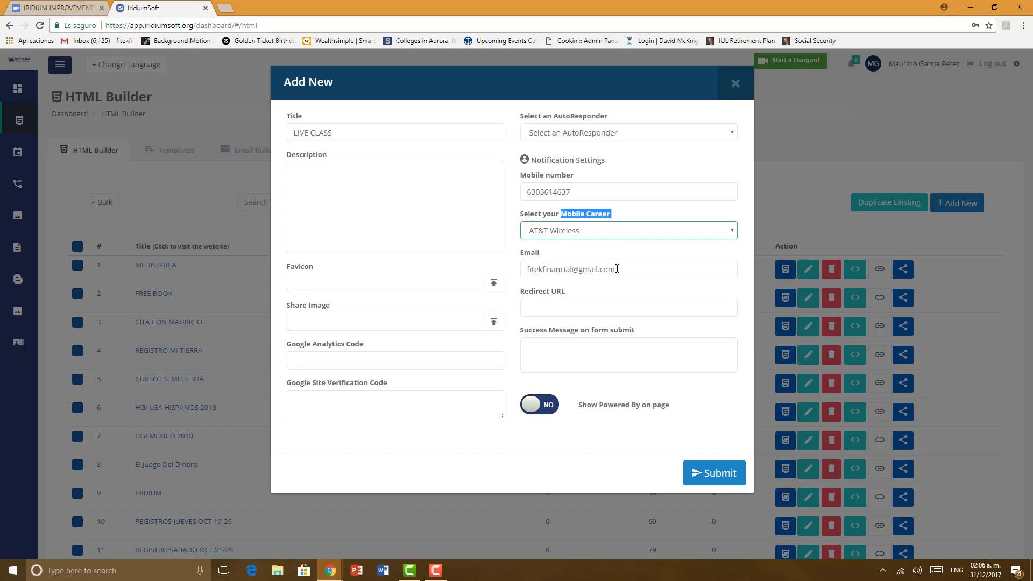
pyautogui.moveTo(617, 269); pyautogui.dragTo(528, 270)
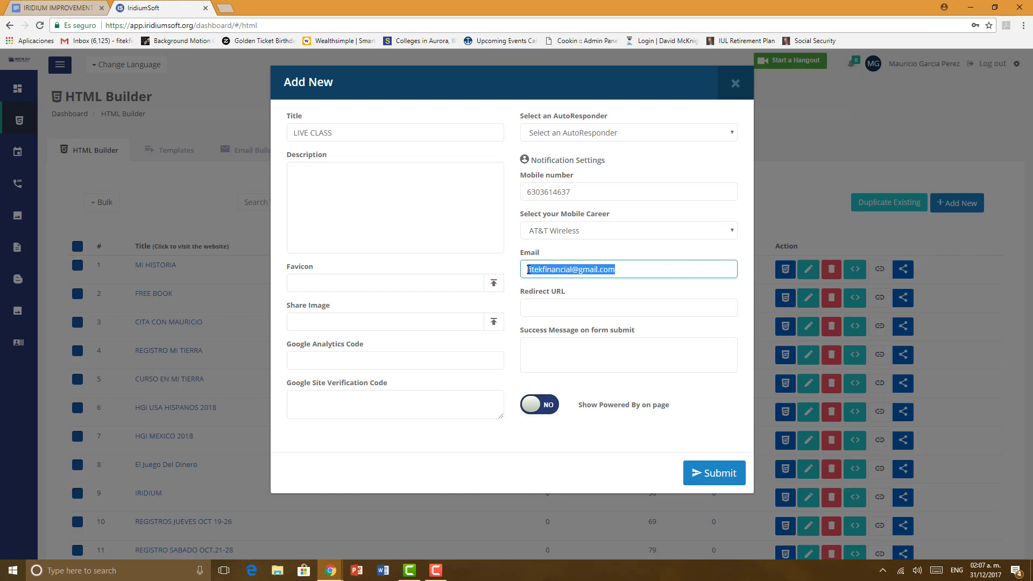
pyautogui.click(629, 267)
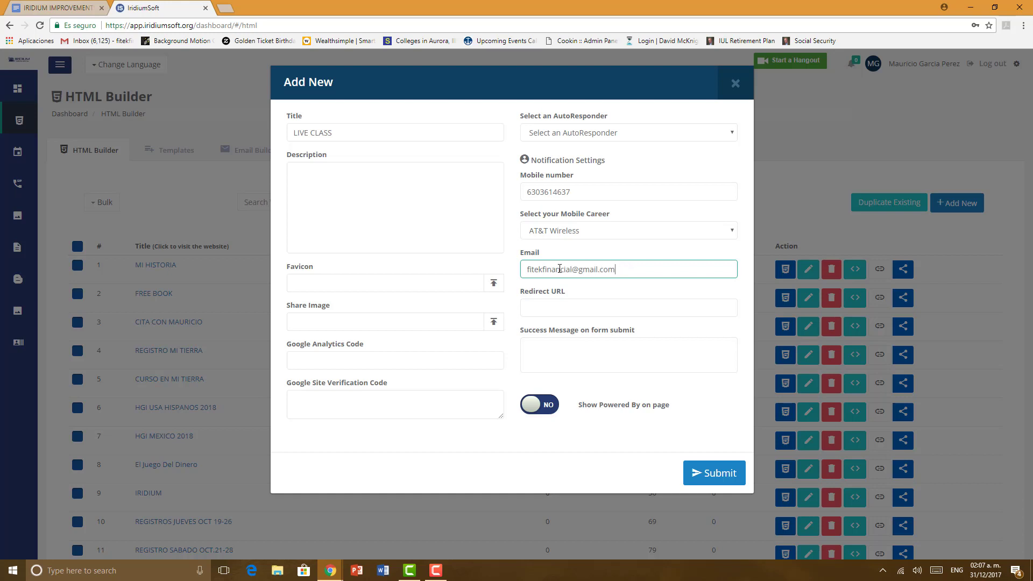
pyautogui.moveTo(653, 270); pyautogui.dragTo(526, 275)
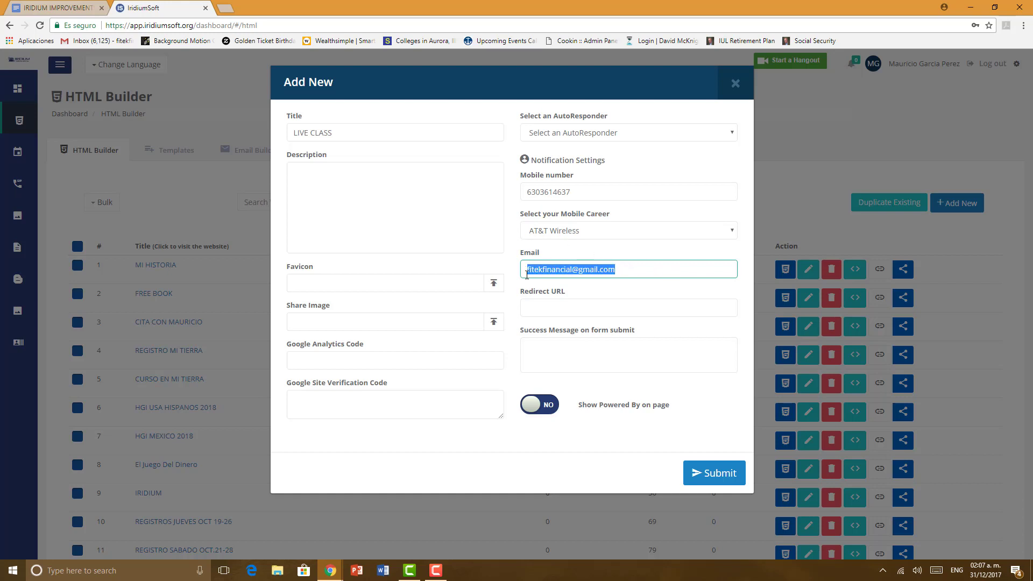
pyautogui.click(637, 272)
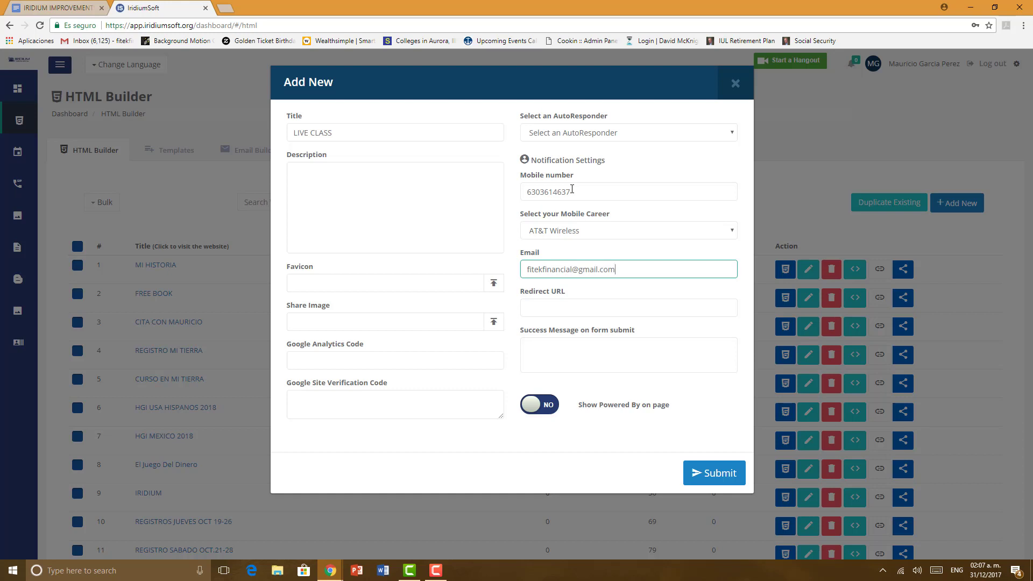
pyautogui.moveTo(616, 269); pyautogui.dragTo(518, 279)
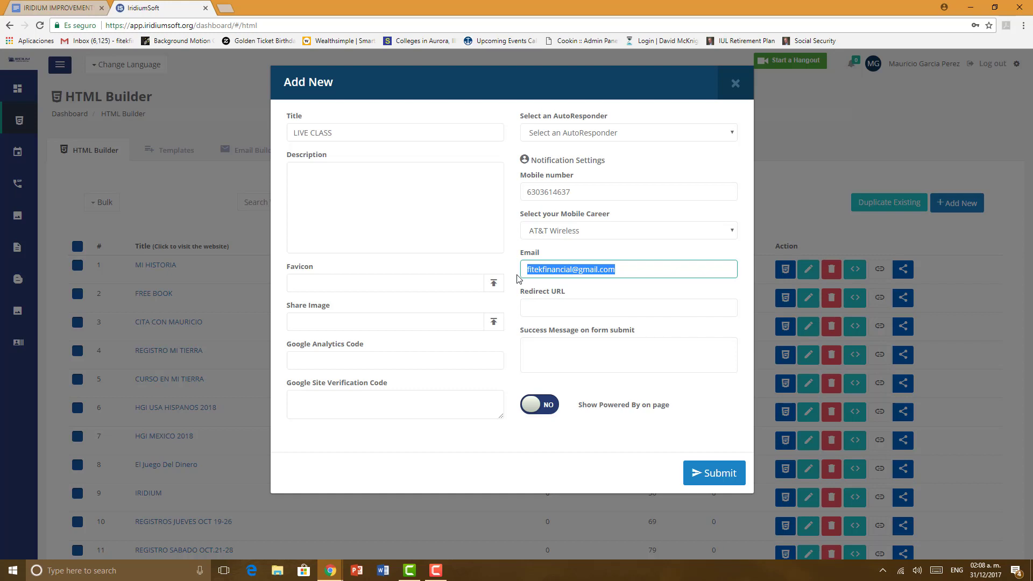
pyautogui.click(533, 307)
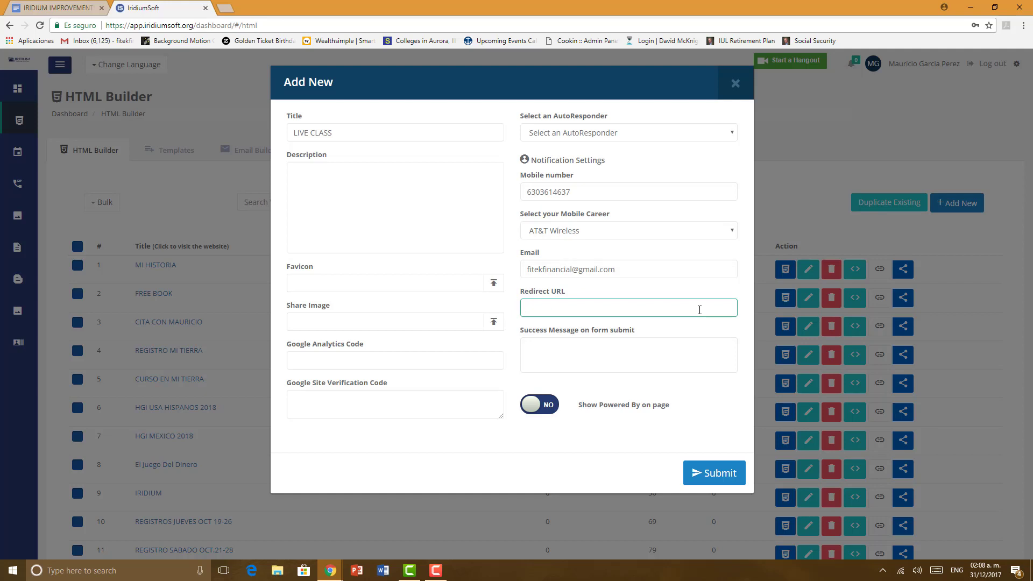
# Step: Leave Powered By switched off and submit the new LIVE CLASS site
pyautogui.click(577, 352)
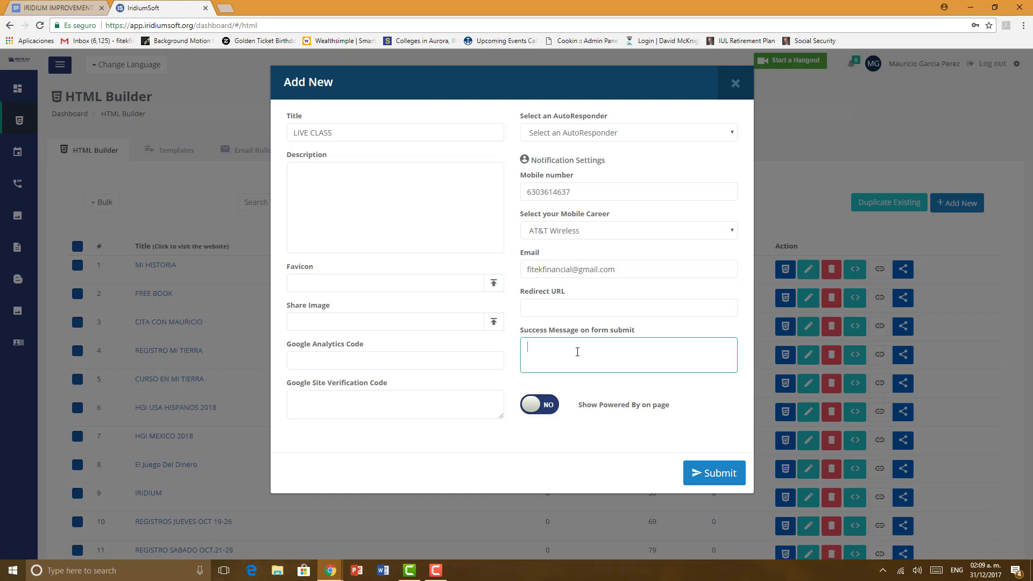
pyautogui.click(533, 412)
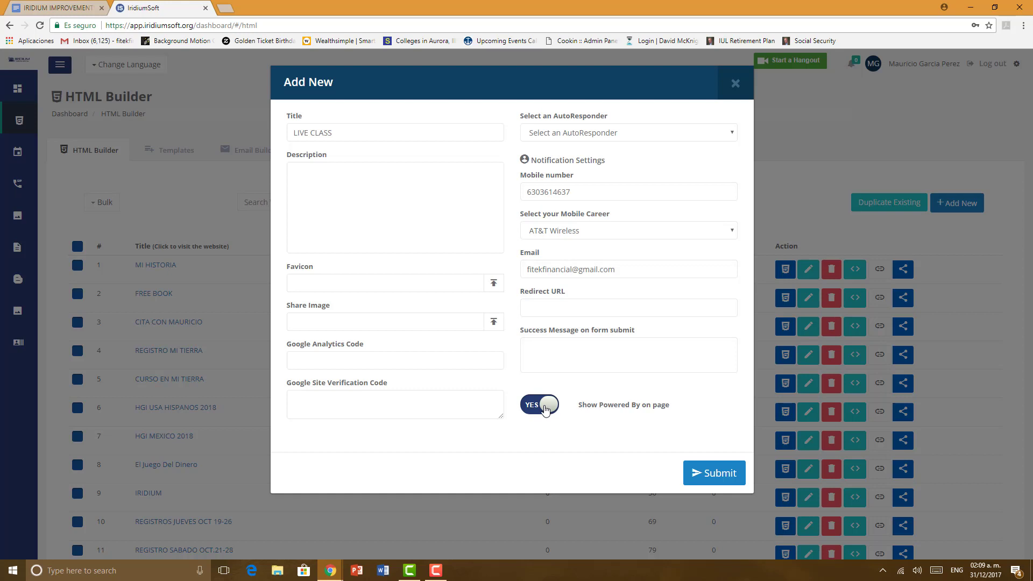
pyautogui.click(545, 409)
pyautogui.moveTo(335, 129); pyautogui.dragTo(286, 138)
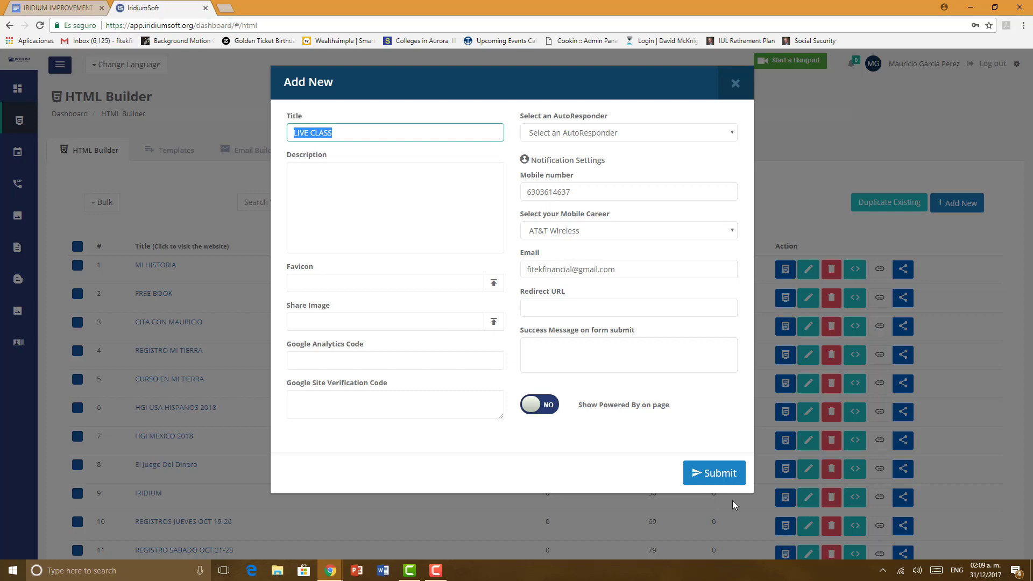
pyautogui.click(723, 476)
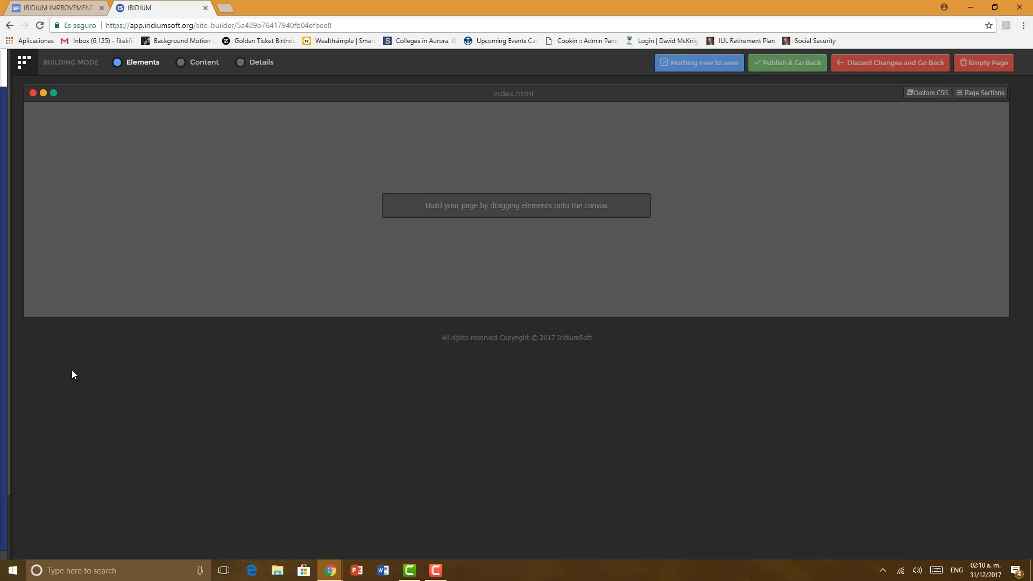
# Step: Slide out the IRIDIUM blocks sidebar from the left edge of the builder
pyautogui.moveTo(6, 398)
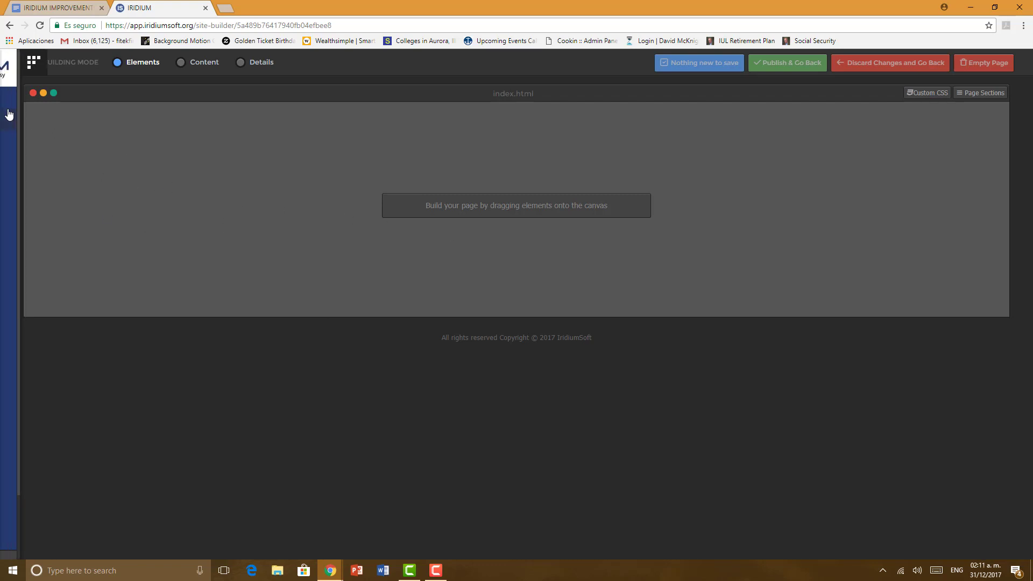
pyautogui.moveTo(8, 115)
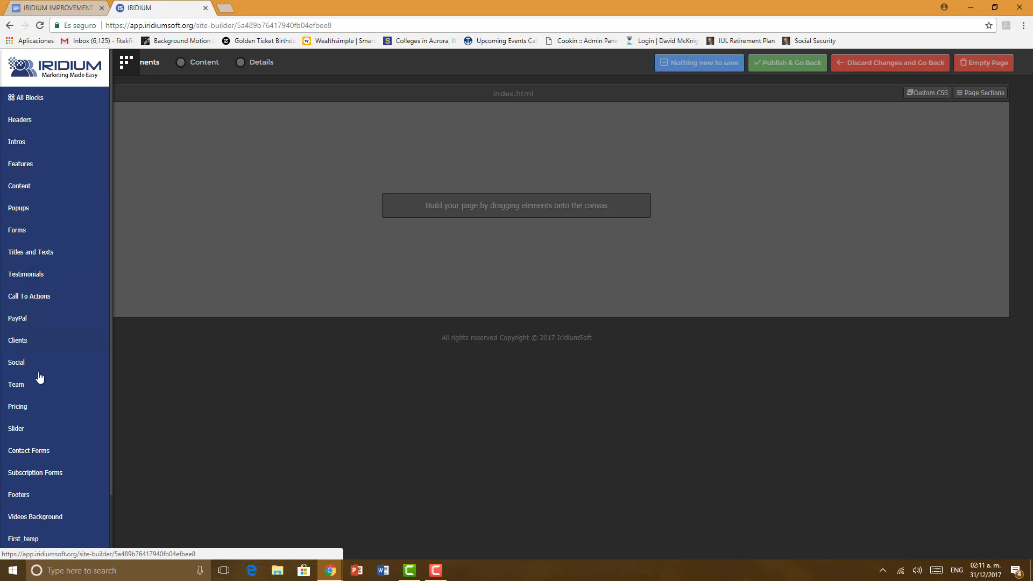
# Step: Drag the eighth Headers block, with IRIDIUM logo and Home, Work, Blog links, onto the page top
pyautogui.click(27, 126)
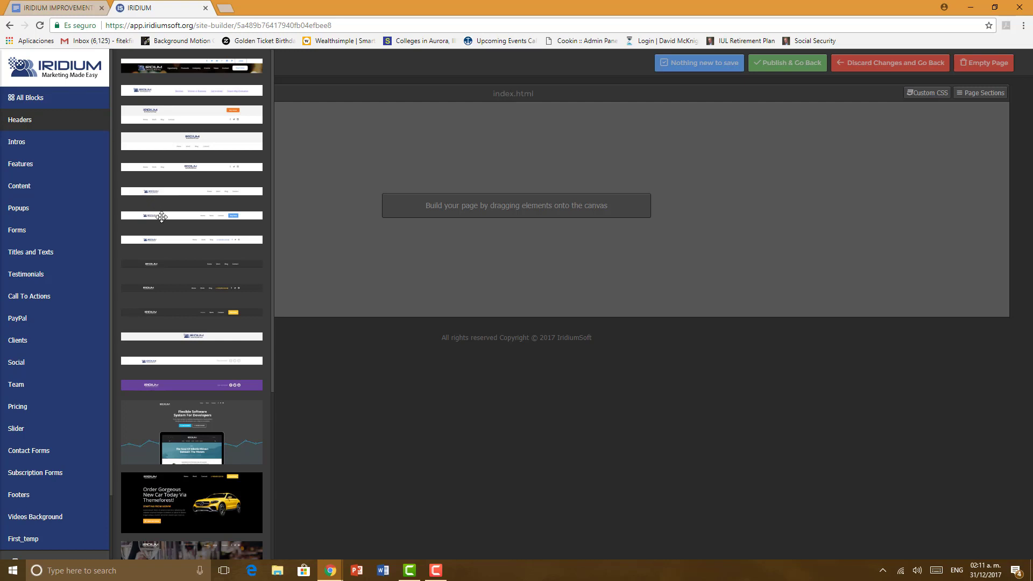
pyautogui.moveTo(172, 239); pyautogui.dragTo(311, 127)
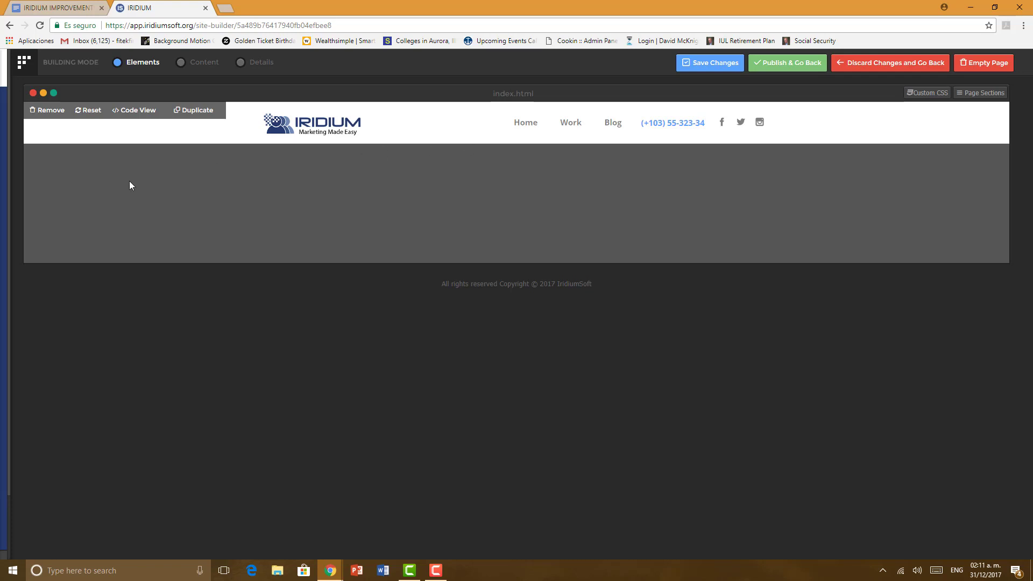
pyautogui.moveTo(2, 214)
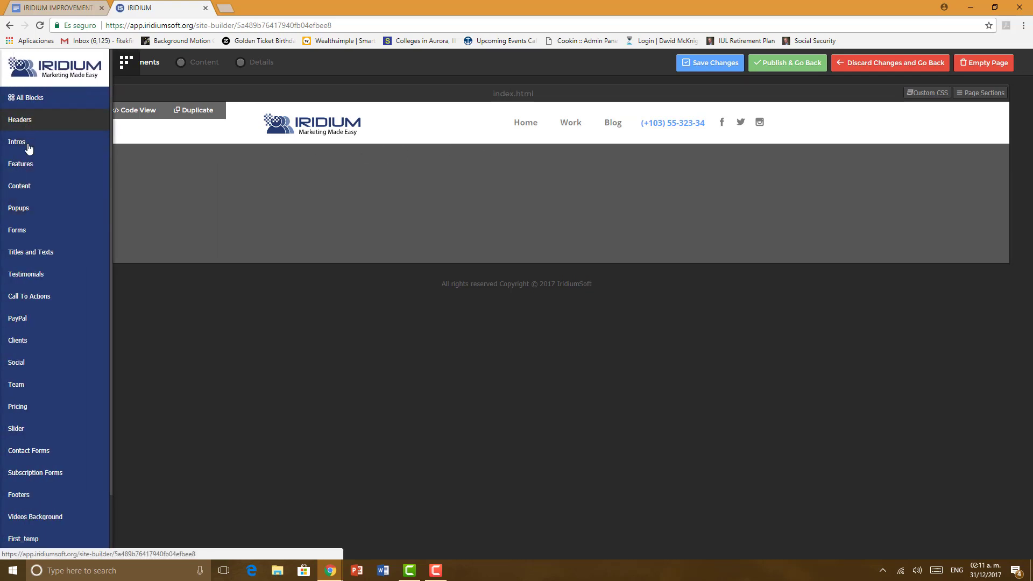
# Step: Drop the Intros block 'The Shape of Your Life. Period.' below the header
pyautogui.moveTo(28, 152)
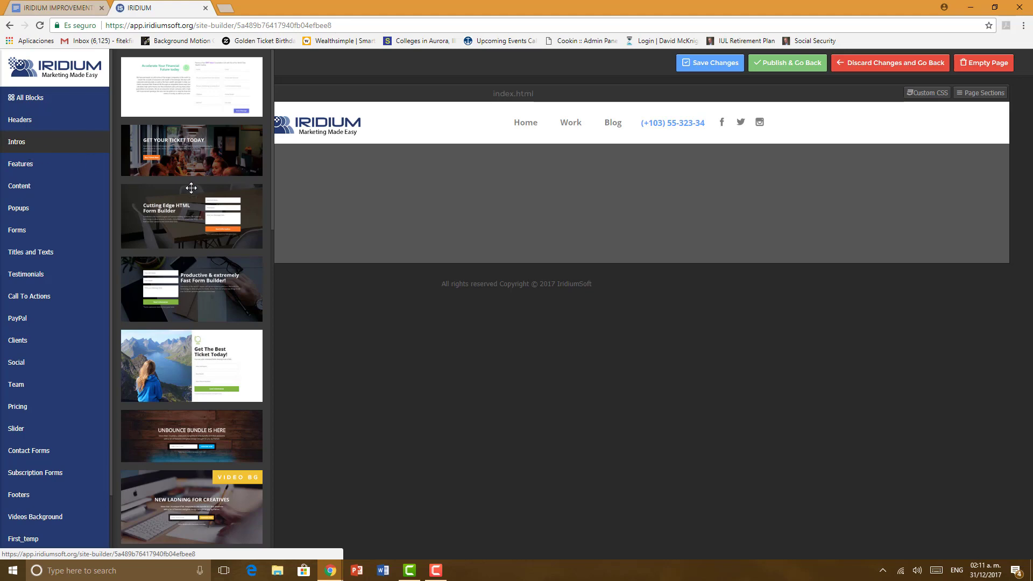
pyautogui.scroll(-5, 193, 205)
pyautogui.scroll(-6, 194, 205)
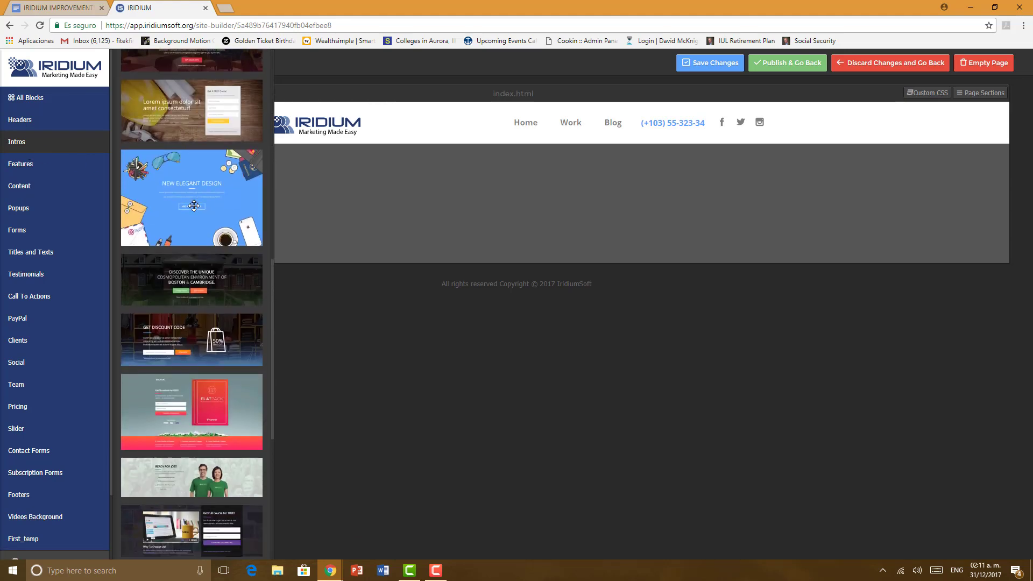
pyautogui.scroll(-4, 194, 206)
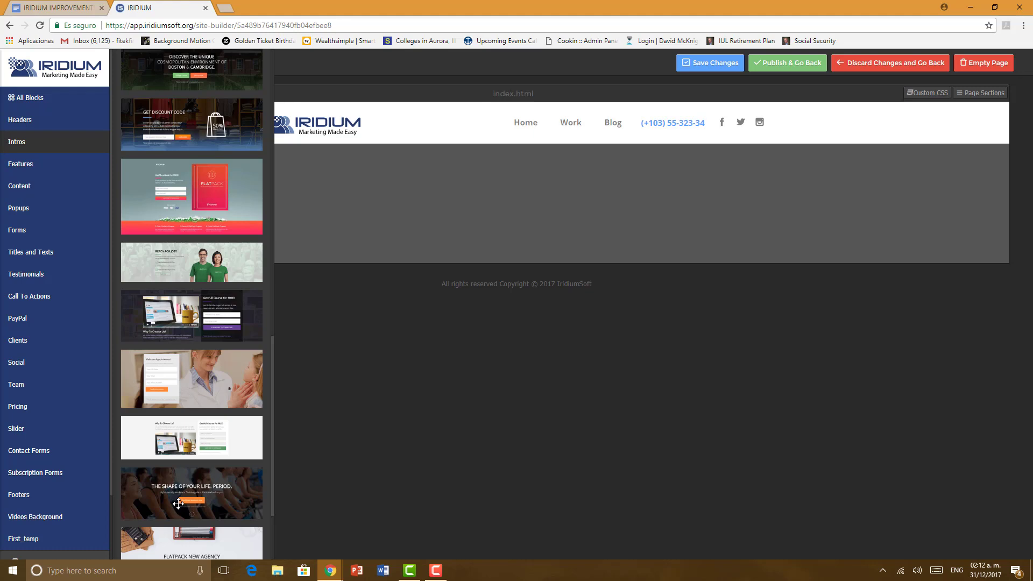
pyautogui.moveTo(179, 503); pyautogui.dragTo(388, 187)
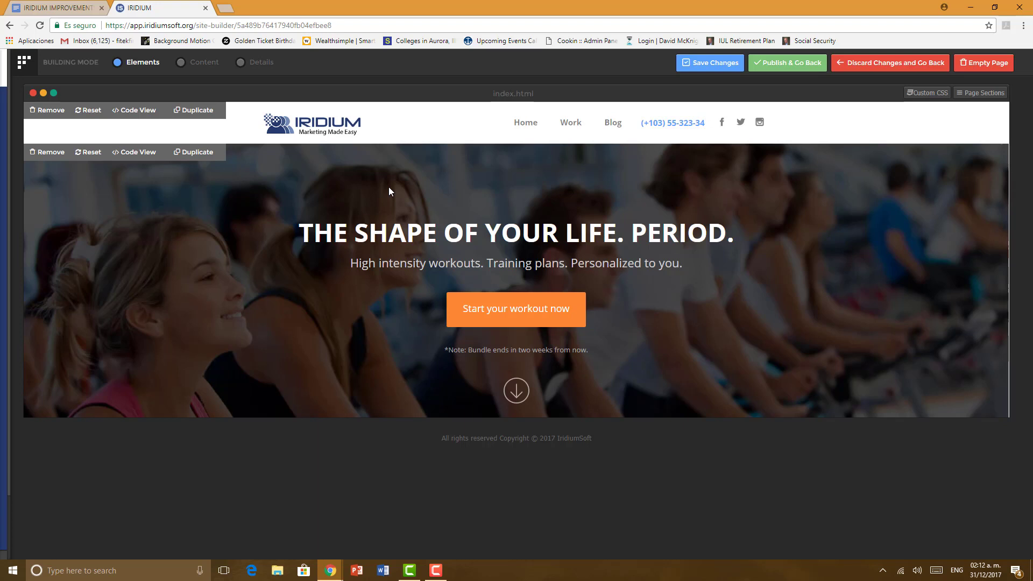
# Step: Drag the Titles and Texts 'Middle Heading Style' telescope block beneath the workout hero
pyautogui.moveTo(2, 284)
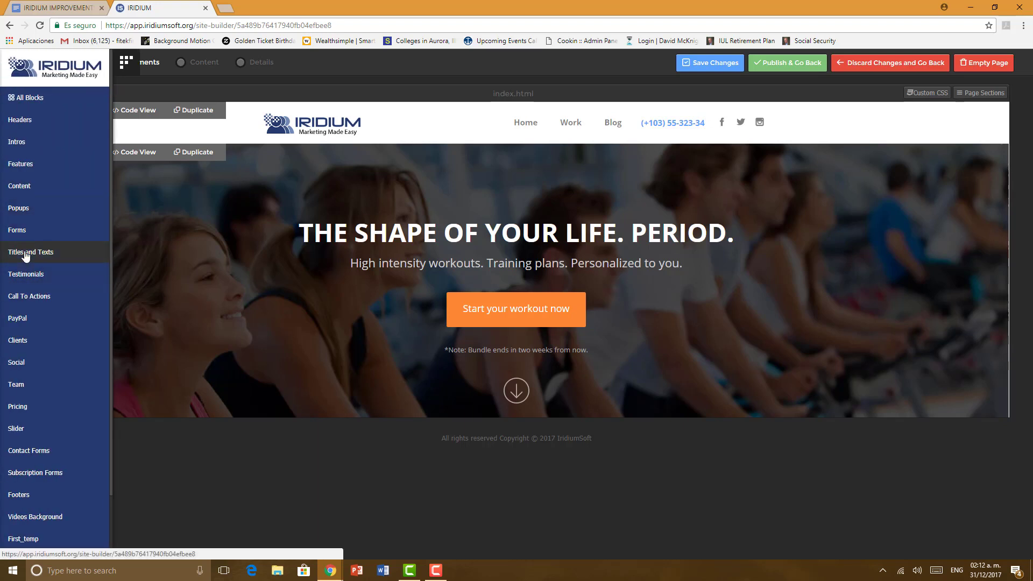
pyautogui.click(26, 254)
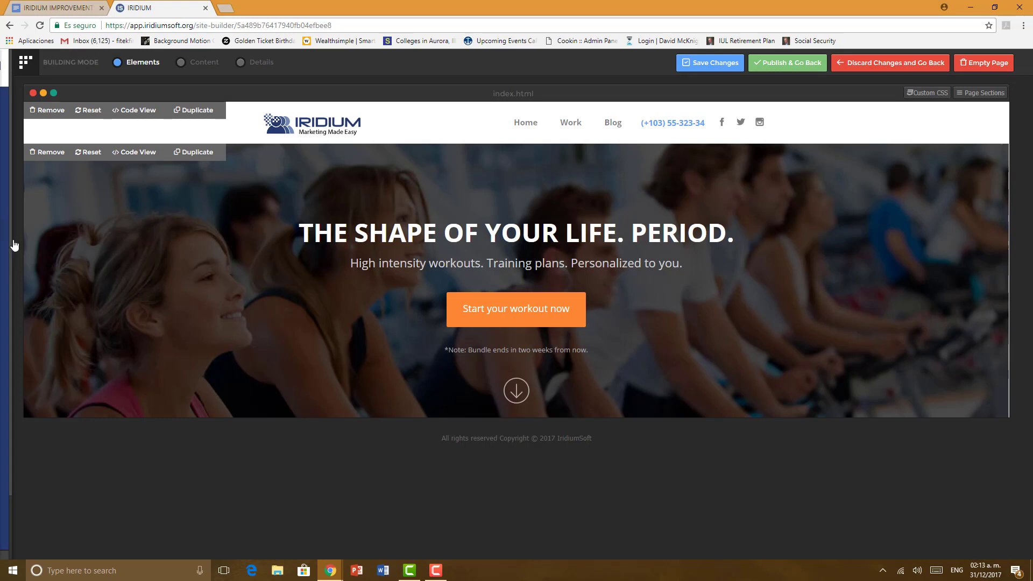
pyautogui.moveTo(37, 252)
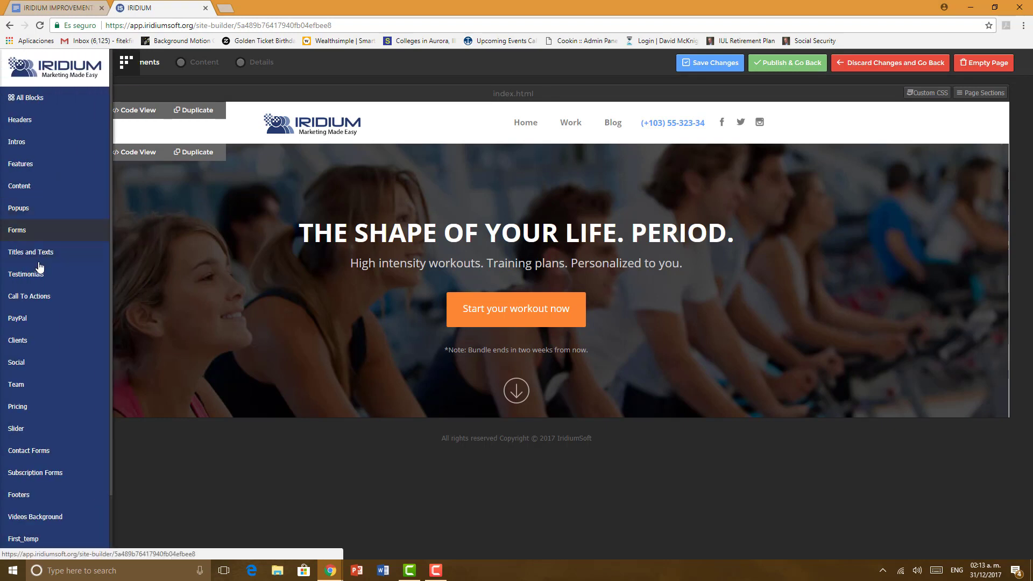
pyautogui.click(38, 261)
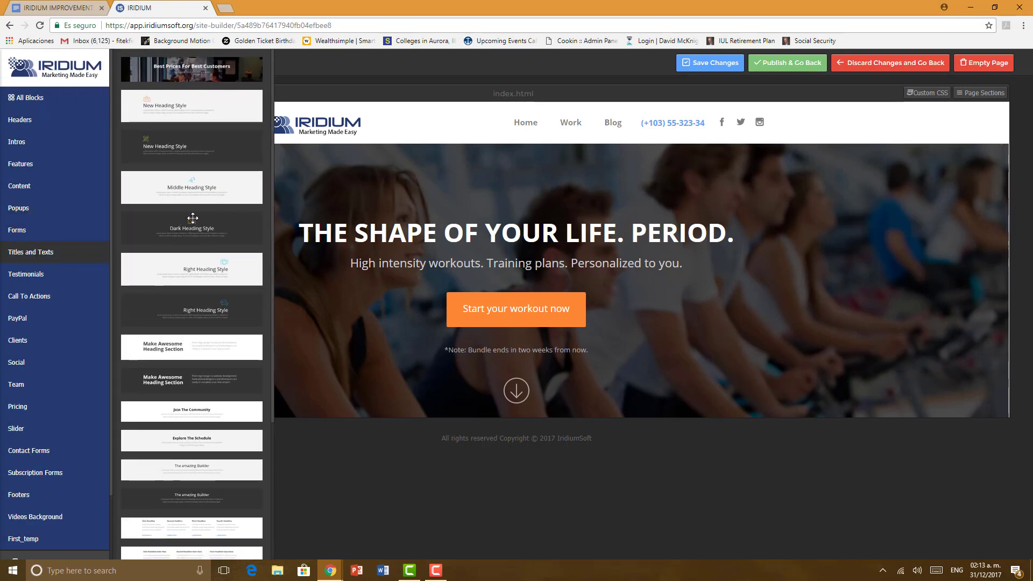
pyautogui.moveTo(193, 219); pyautogui.dragTo(498, 445)
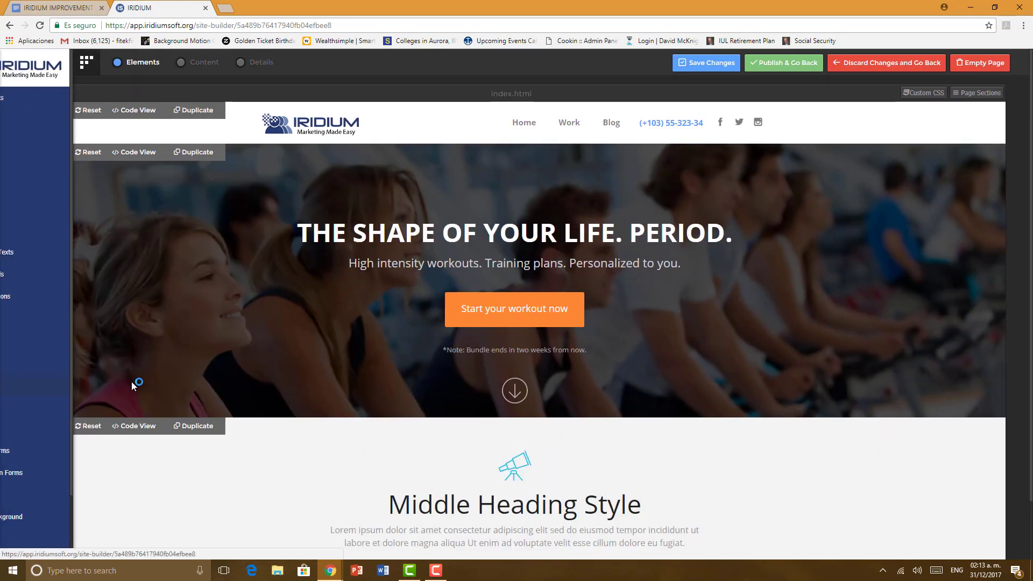
pyautogui.scroll(-1, 141, 381)
pyautogui.moveTo(10, 271)
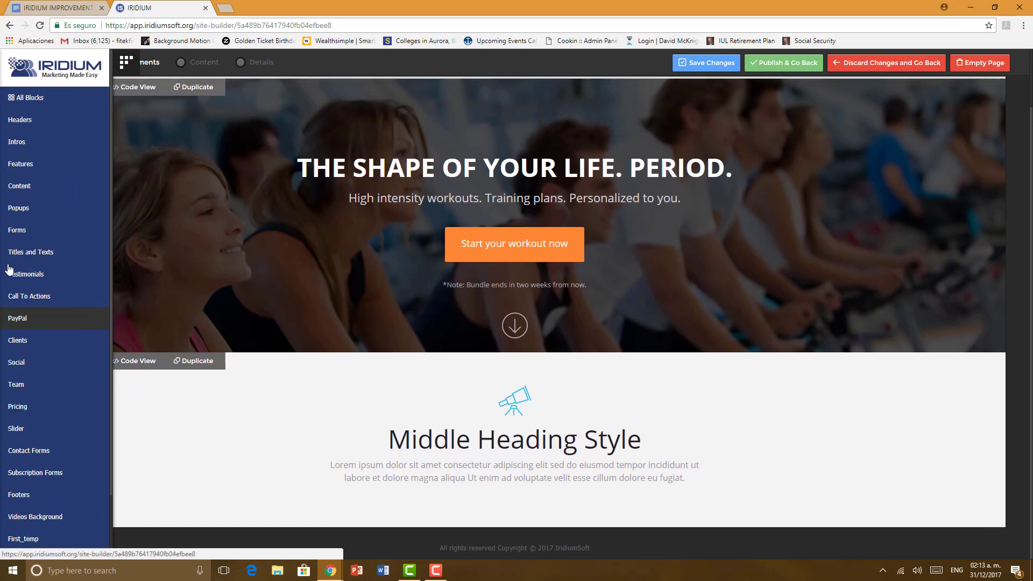
pyautogui.click(24, 189)
# Step: Browse the Content and Features thumbnails and drag a 'Start a New Conversation' features block onto the page
pyautogui.scroll(-5, 205, 275)
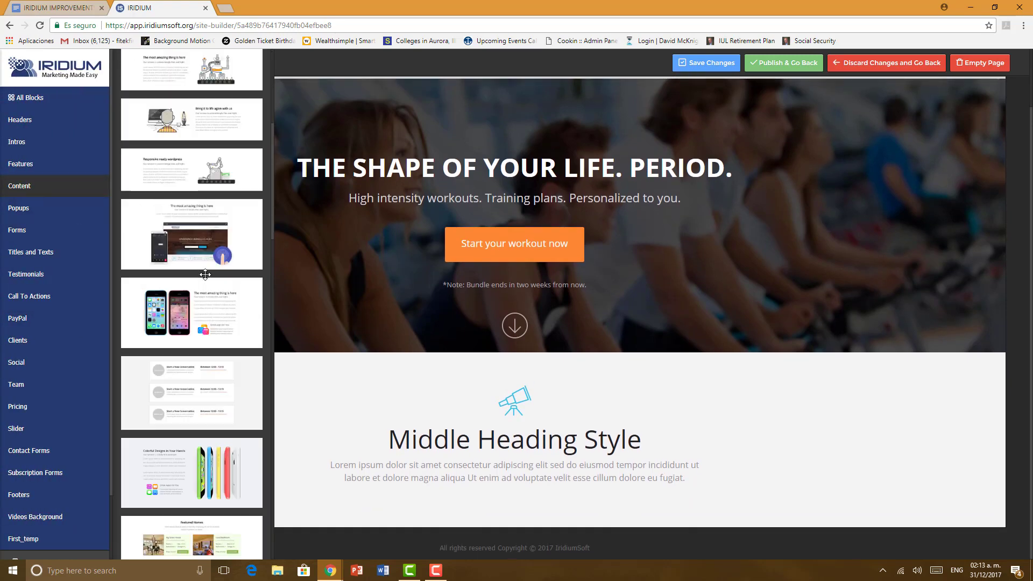
pyautogui.scroll(-10, 205, 275)
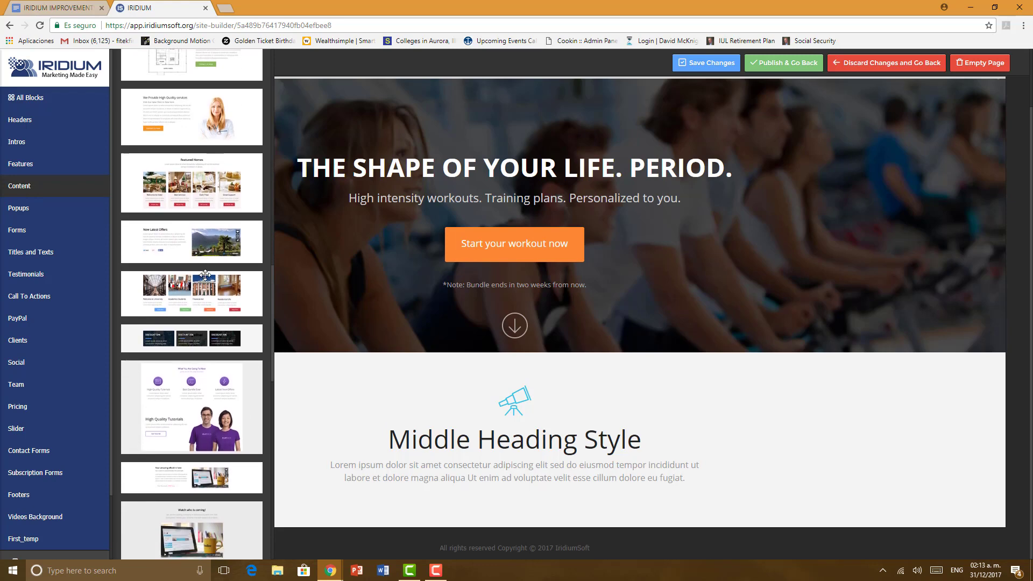
pyautogui.scroll(10, 205, 275)
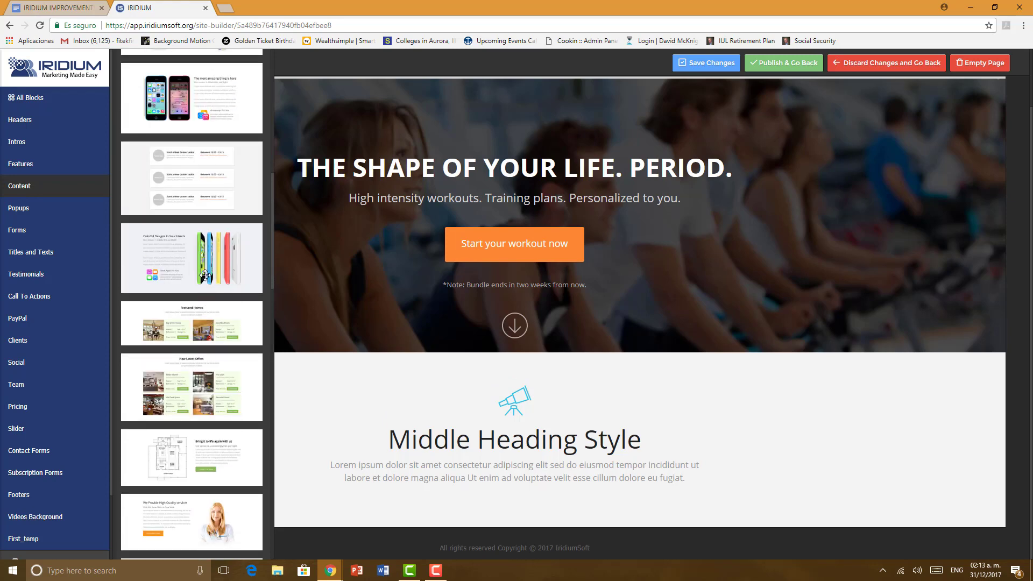
pyautogui.scroll(10, 205, 275)
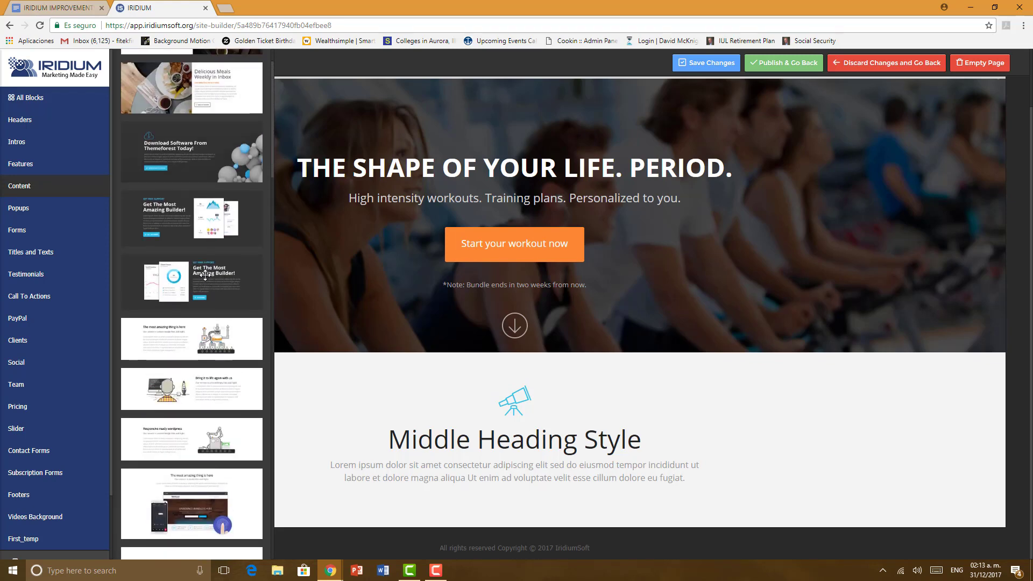
pyautogui.click(34, 165)
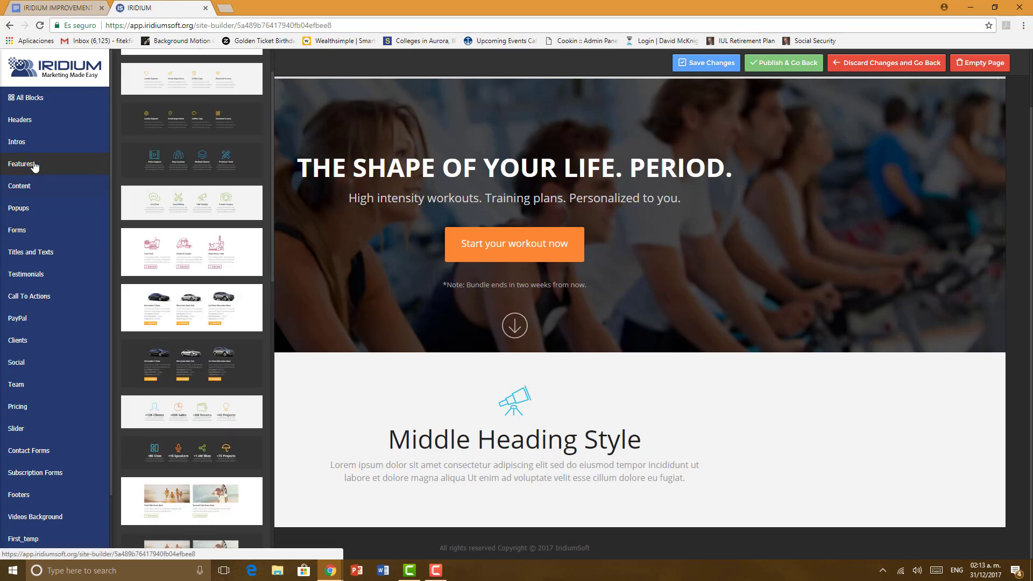
pyautogui.scroll(-7, 197, 229)
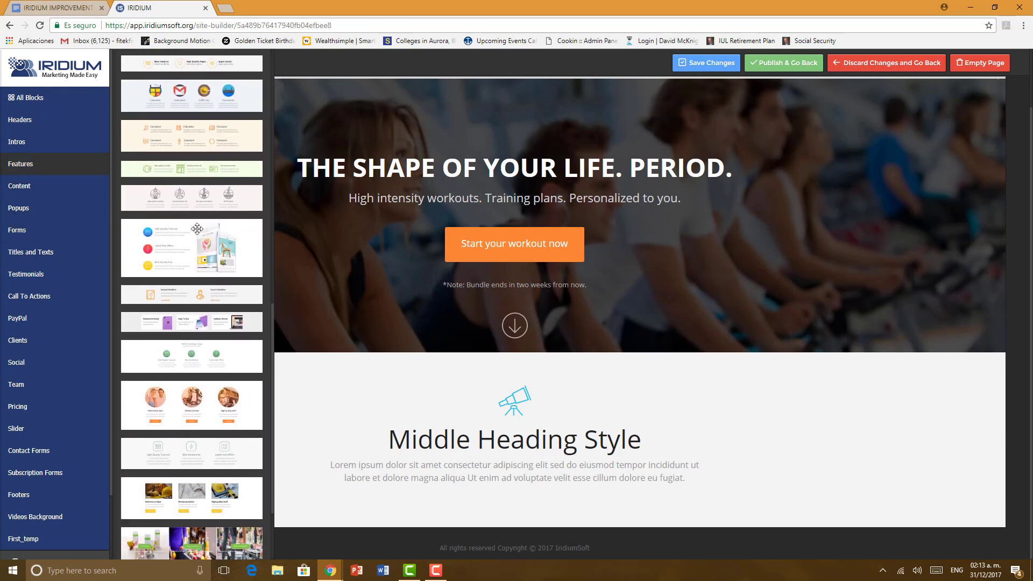
pyautogui.scroll(-3, 197, 229)
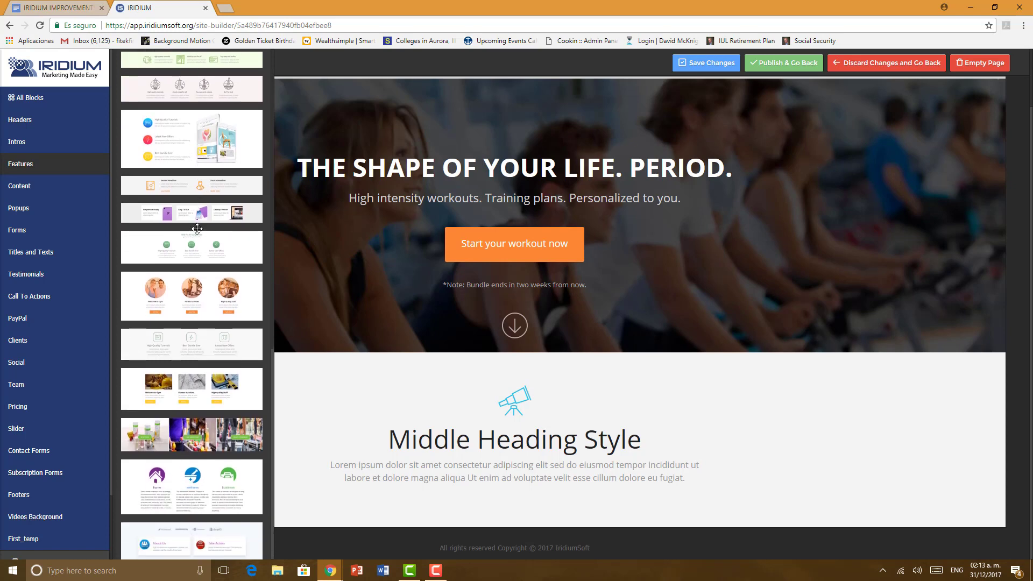
pyautogui.scroll(6, 205, 296)
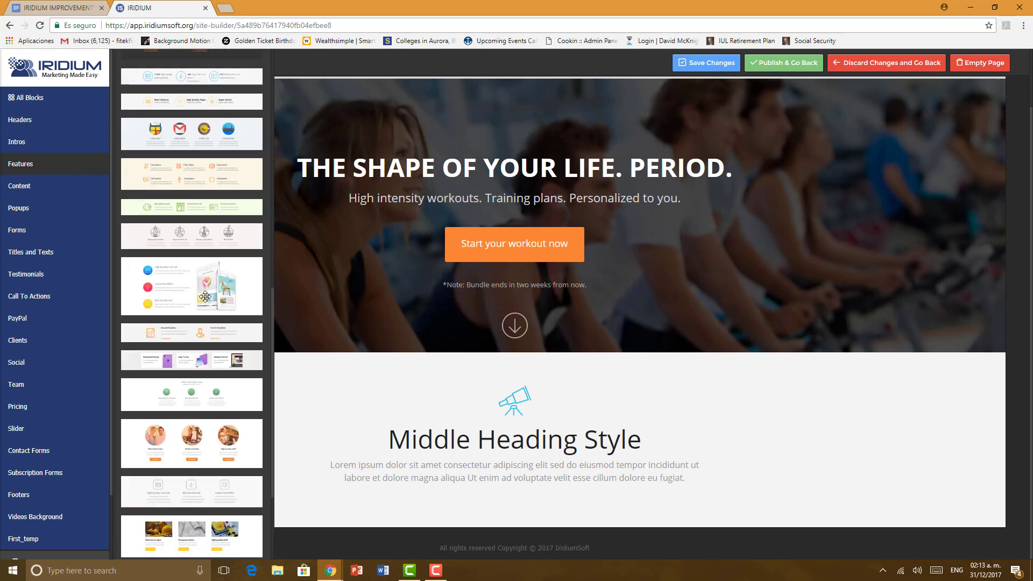
pyautogui.scroll(6, 205, 297)
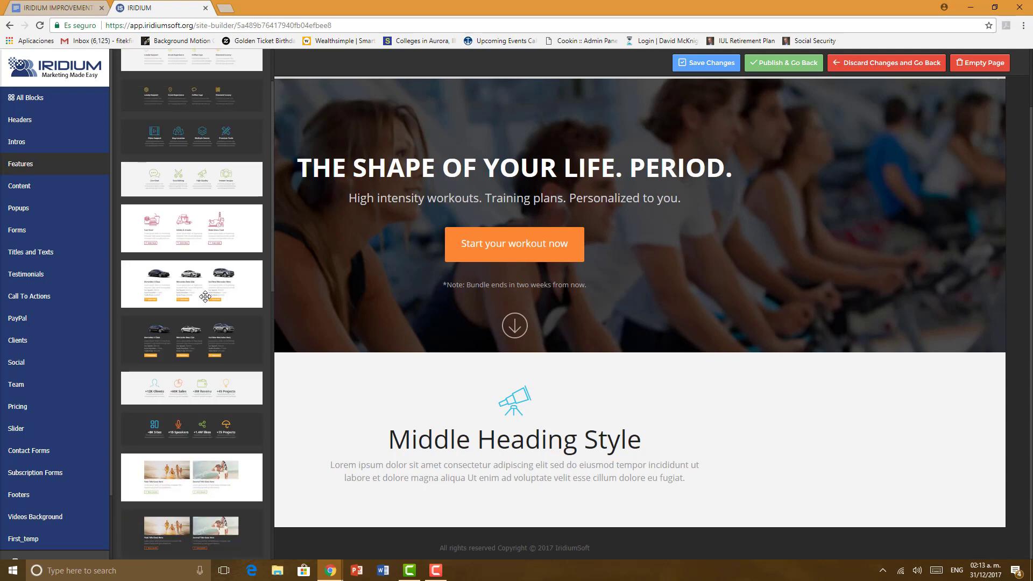
pyautogui.scroll(1, 205, 296)
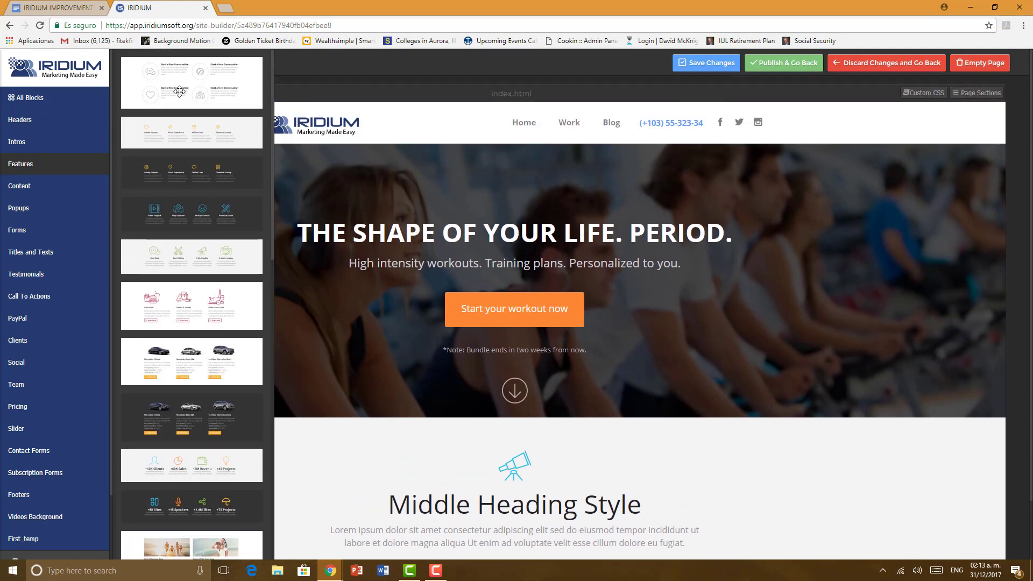
pyautogui.moveTo(261, 110); pyautogui.dragTo(444, 492)
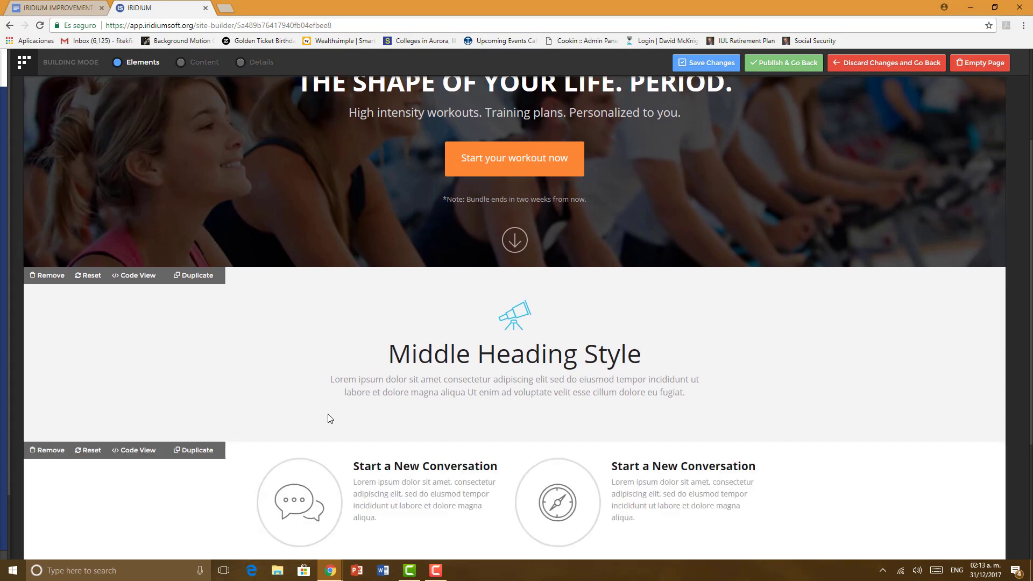
# Step: Close the block sidebar panels to get back to the page canvas
pyautogui.scroll(-3, 330, 418)
pyautogui.scroll(-1, 330, 418)
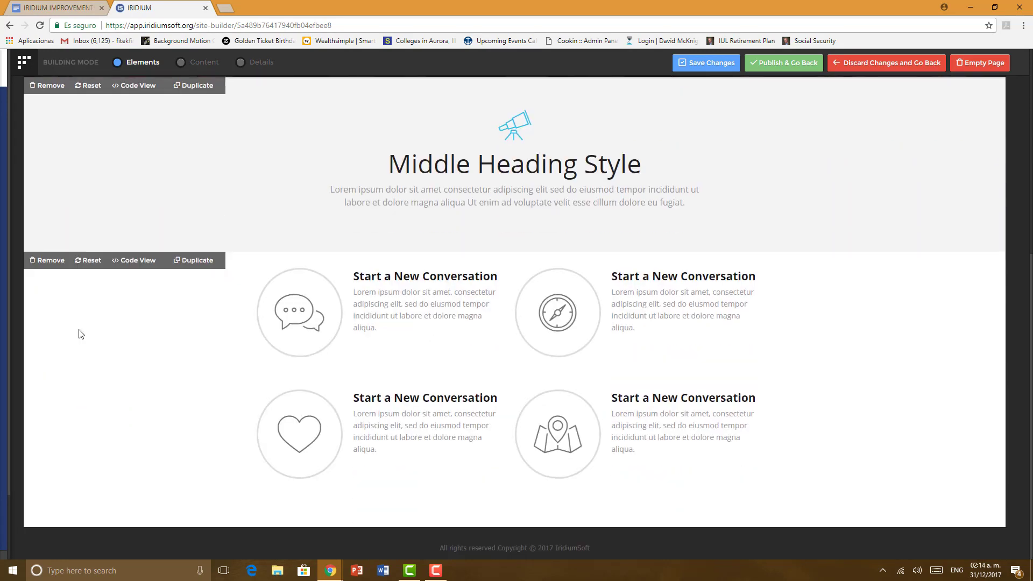
pyautogui.moveTo(5, 252)
pyautogui.click(27, 123)
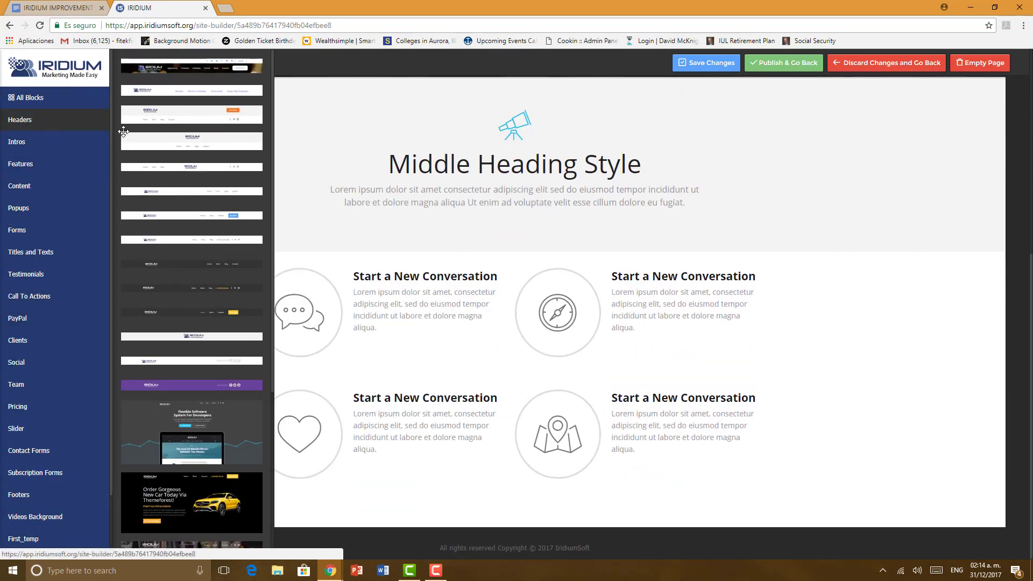
pyautogui.click(46, 170)
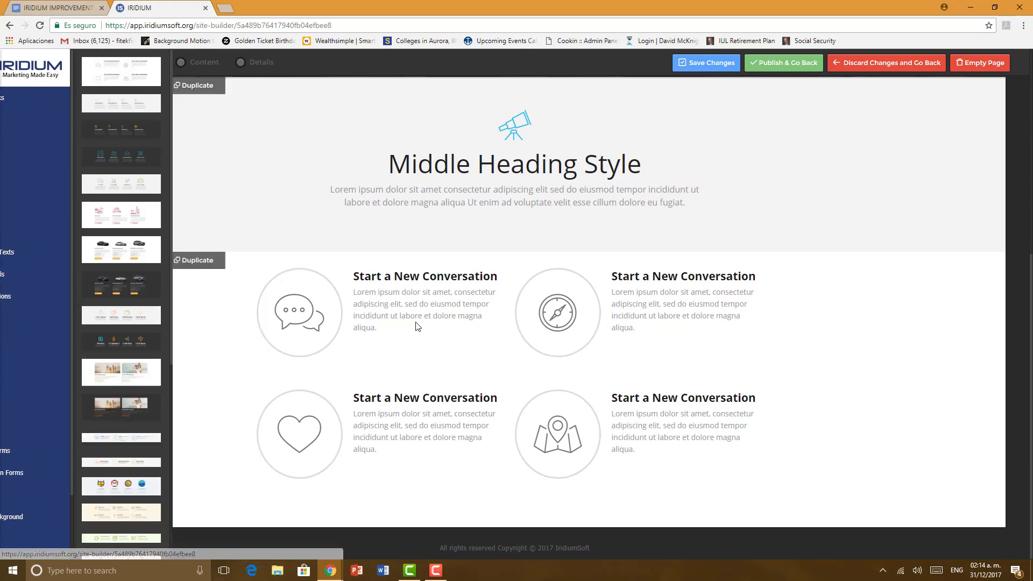
# Step: Duplicate the four-item 'Start a New Conversation' features section directly below itself
pyautogui.click(194, 261)
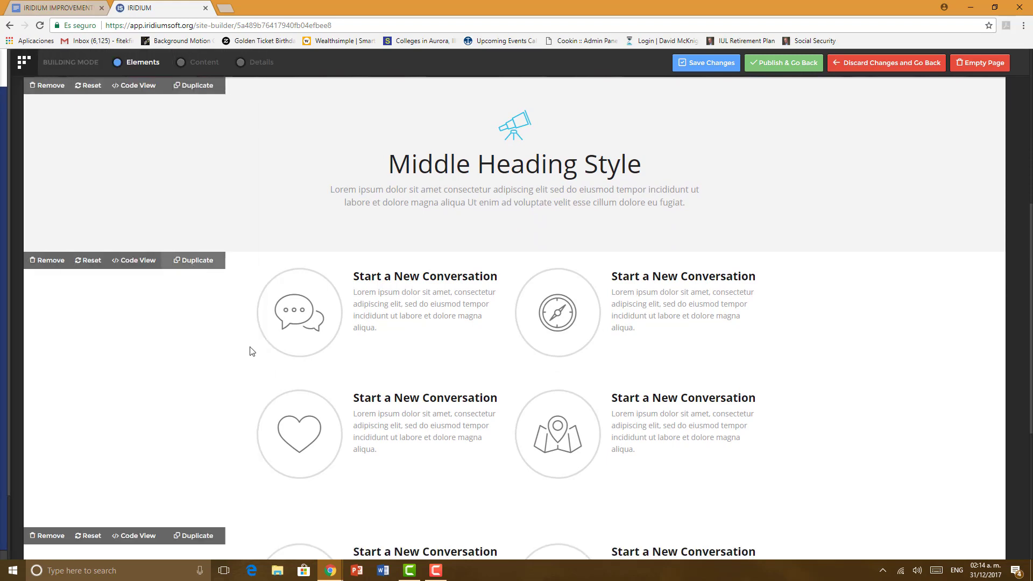
pyautogui.scroll(-5, 249, 350)
pyautogui.scroll(6, 251, 350)
pyautogui.scroll(-6, 249, 351)
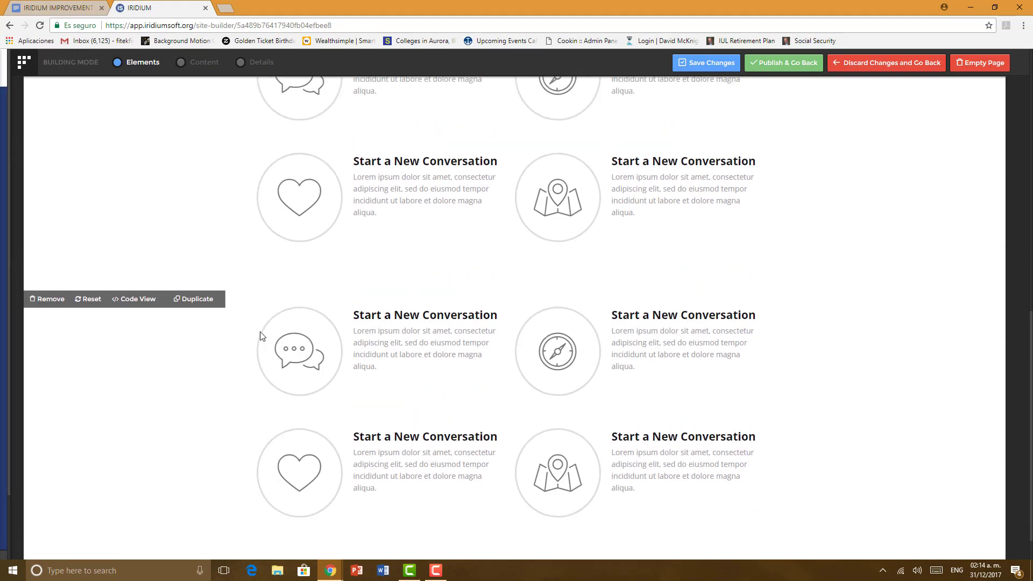
pyautogui.scroll(5, 261, 336)
pyautogui.scroll(-5, 261, 337)
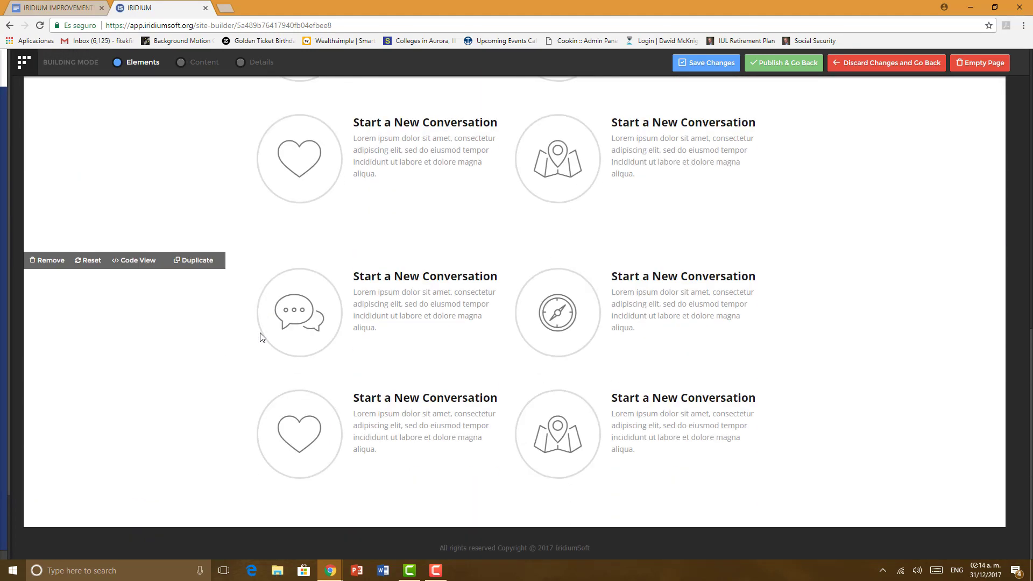
pyautogui.moveTo(6, 290)
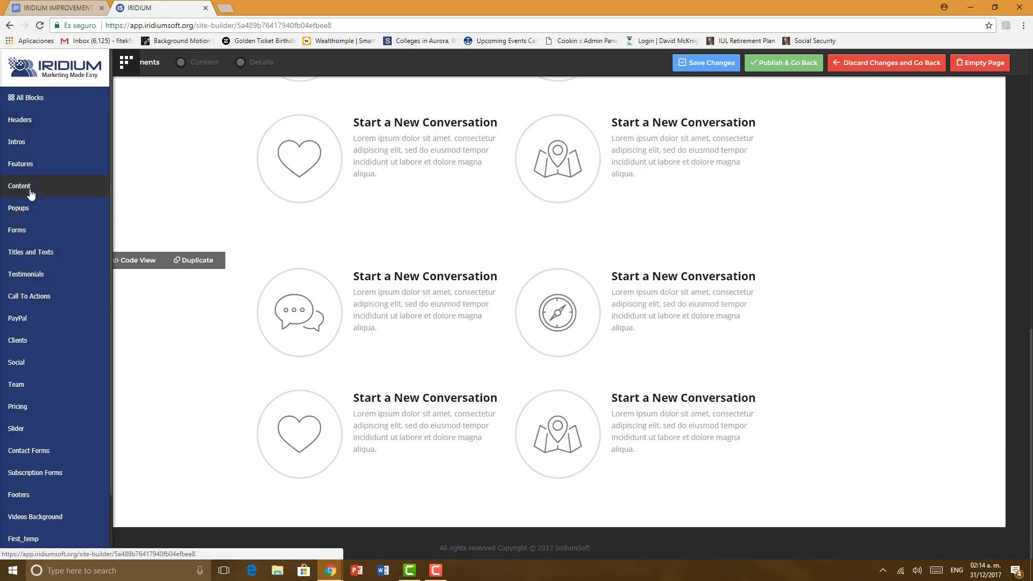
# Step: Drag the Four Seasons Resort intro block from the Intros designs below the feature rows
pyautogui.click(38, 132)
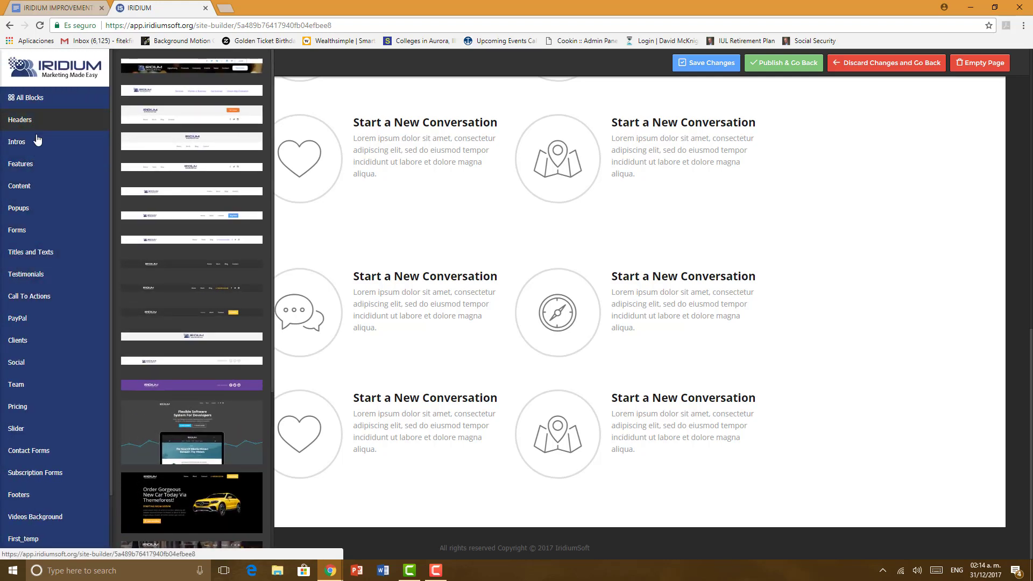
pyautogui.click(34, 145)
pyautogui.scroll(-10, 217, 278)
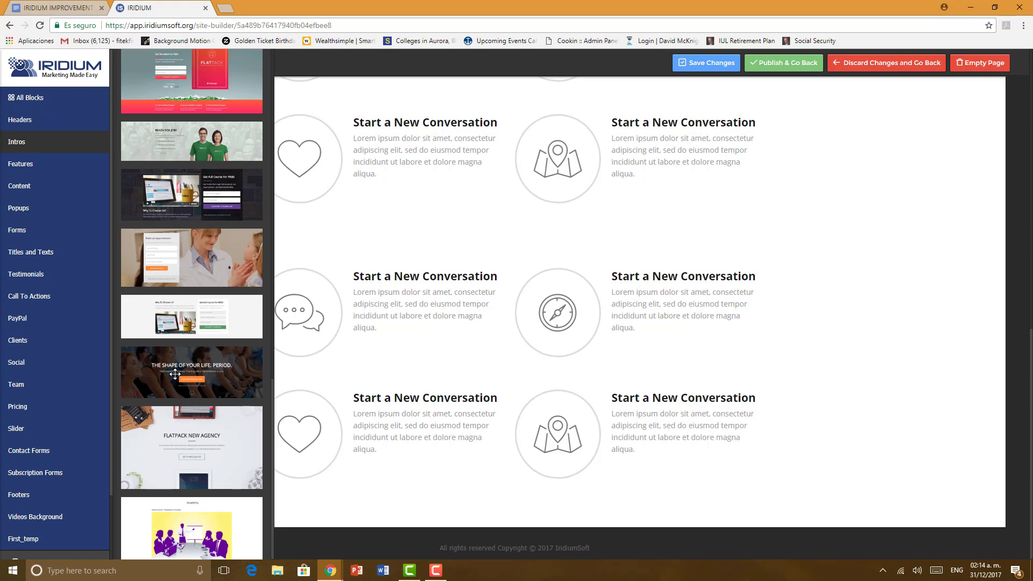
pyautogui.scroll(-10, 175, 372)
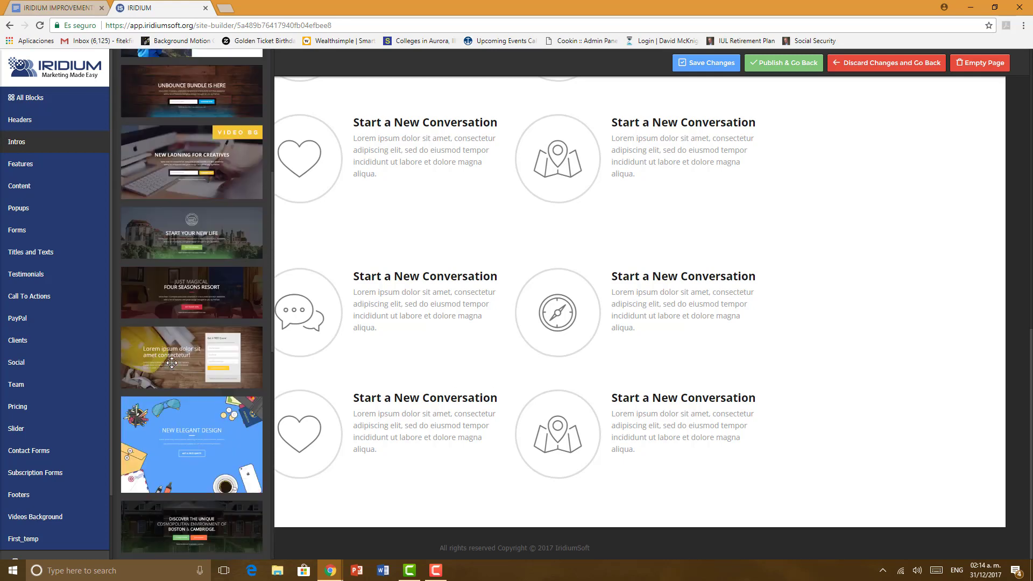
pyautogui.moveTo(191, 305); pyautogui.dragTo(429, 488)
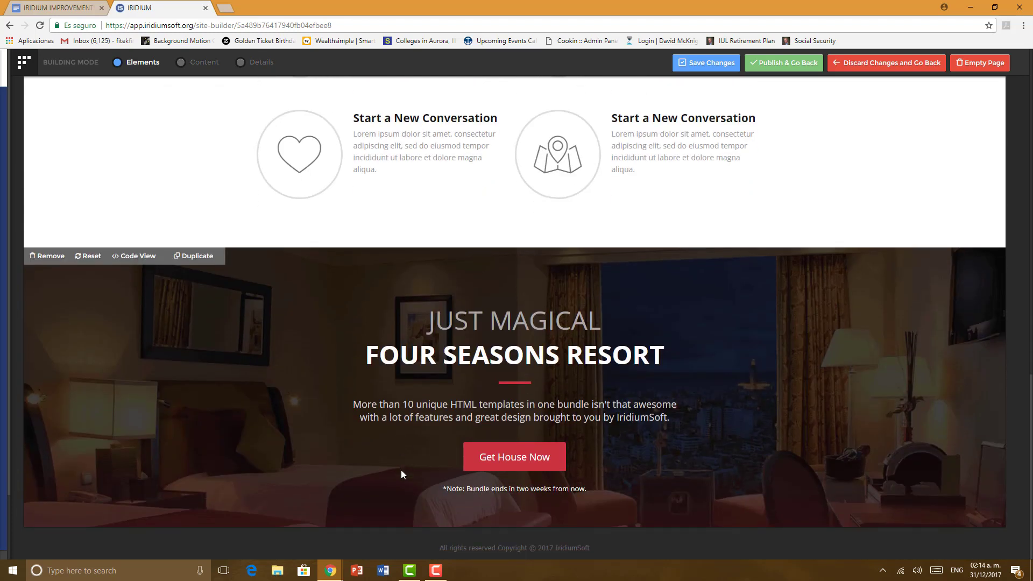
pyautogui.scroll(15, 401, 470)
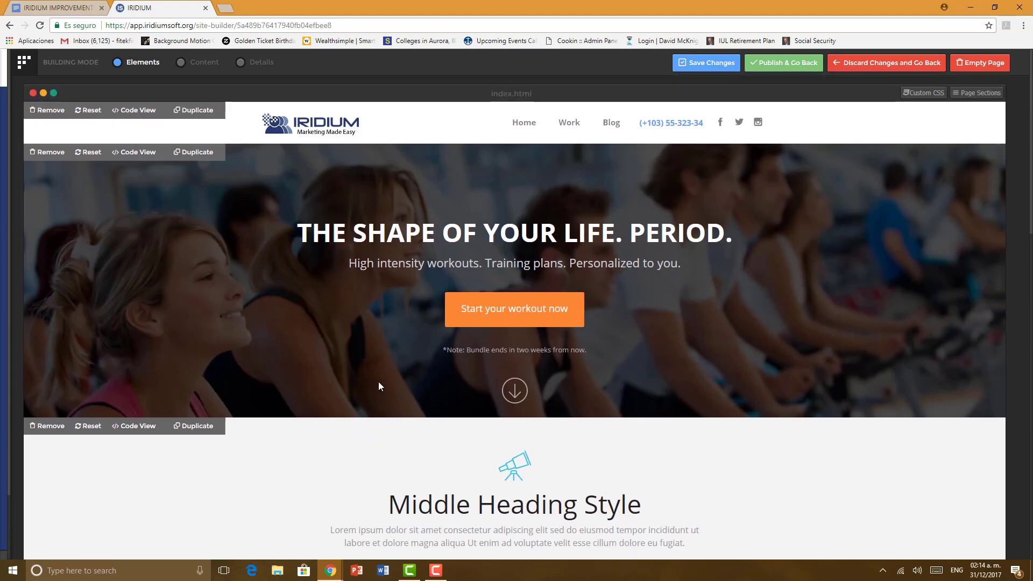
pyautogui.scroll(-2, 379, 383)
pyautogui.scroll(2, 379, 383)
pyautogui.moveTo(3, 362)
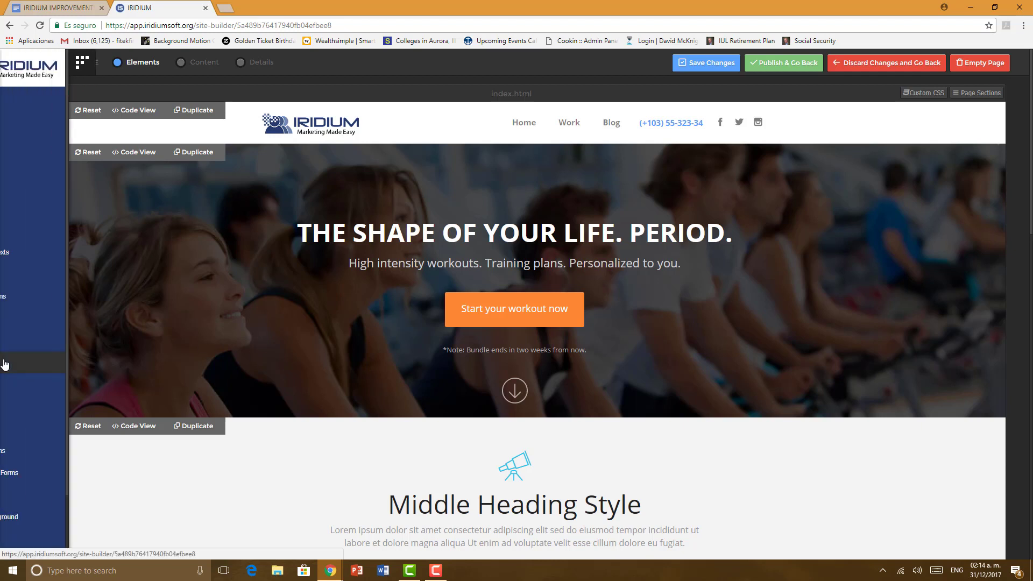
pyautogui.scroll(-2, 28, 386)
pyautogui.scroll(-2, 32, 499)
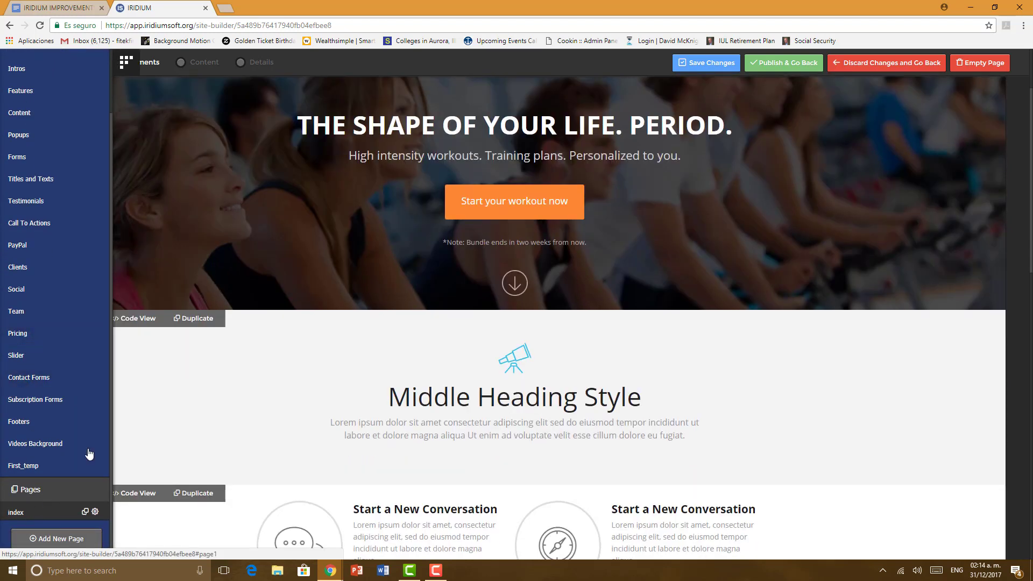
pyautogui.scroll(3, 163, 396)
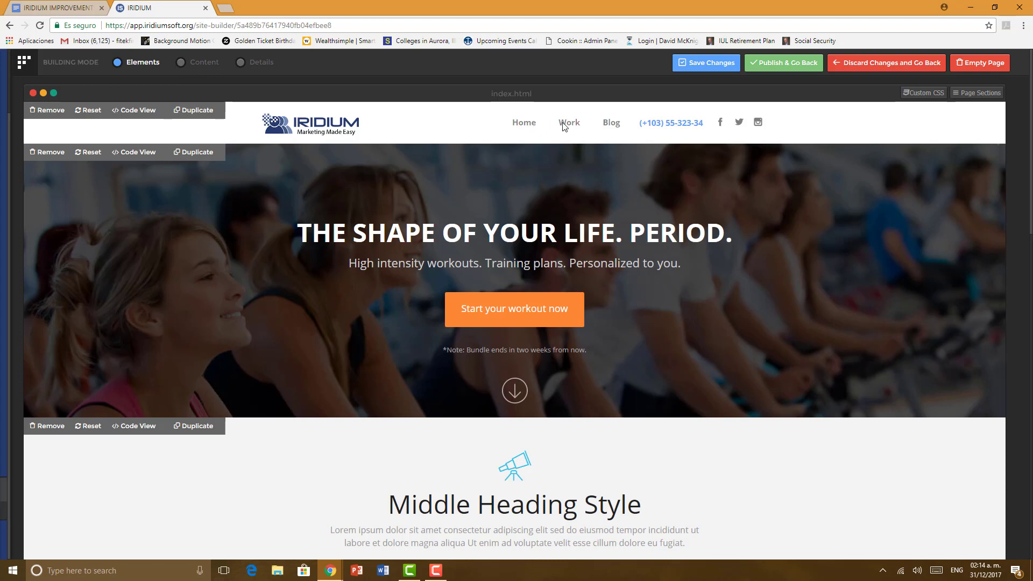
# Step: Clone the Blog navigation link twice in Details mode so the header shows three Blog items
pyautogui.click(261, 63)
pyautogui.click(611, 124)
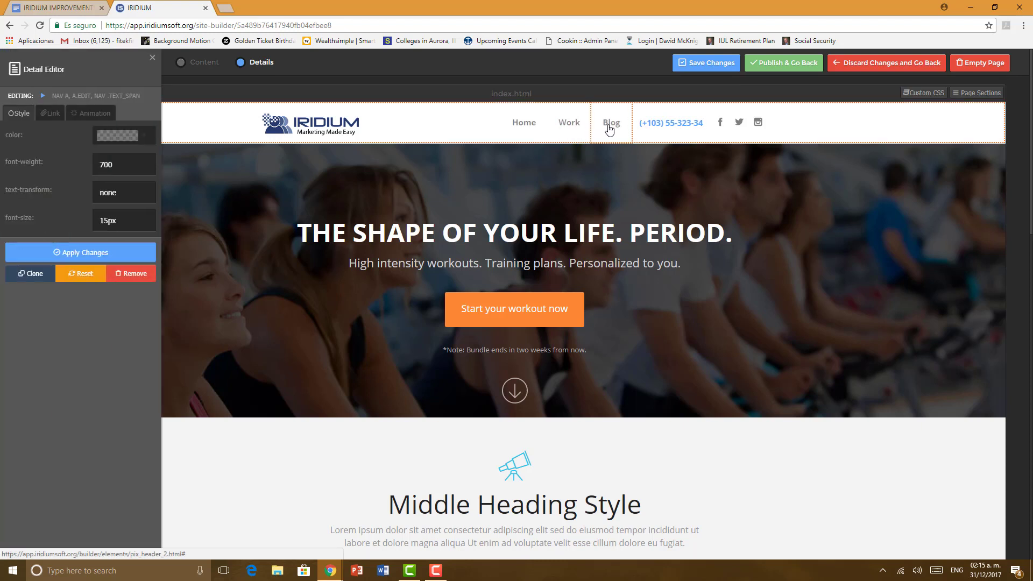
pyautogui.click(36, 274)
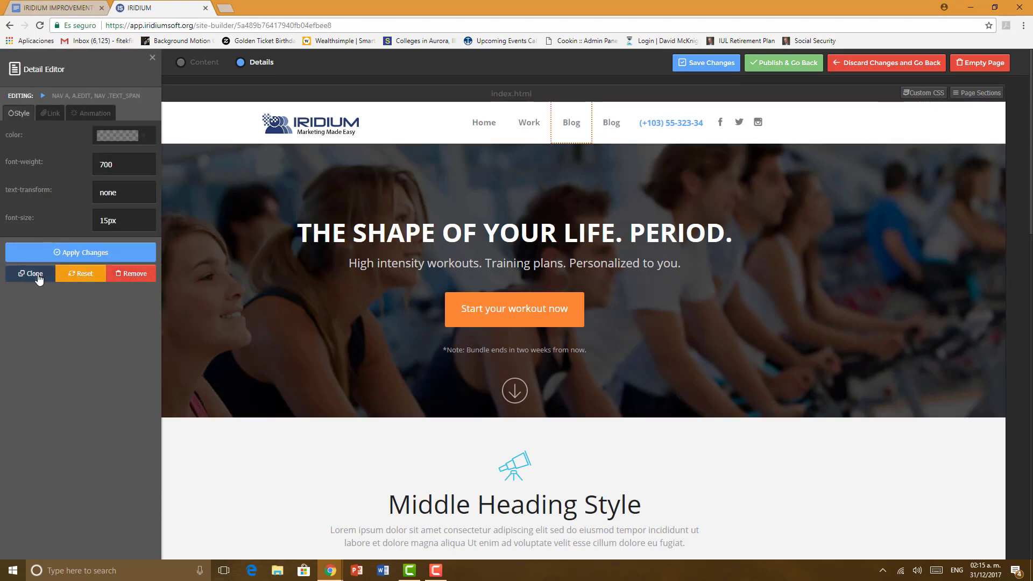
pyautogui.click(35, 274)
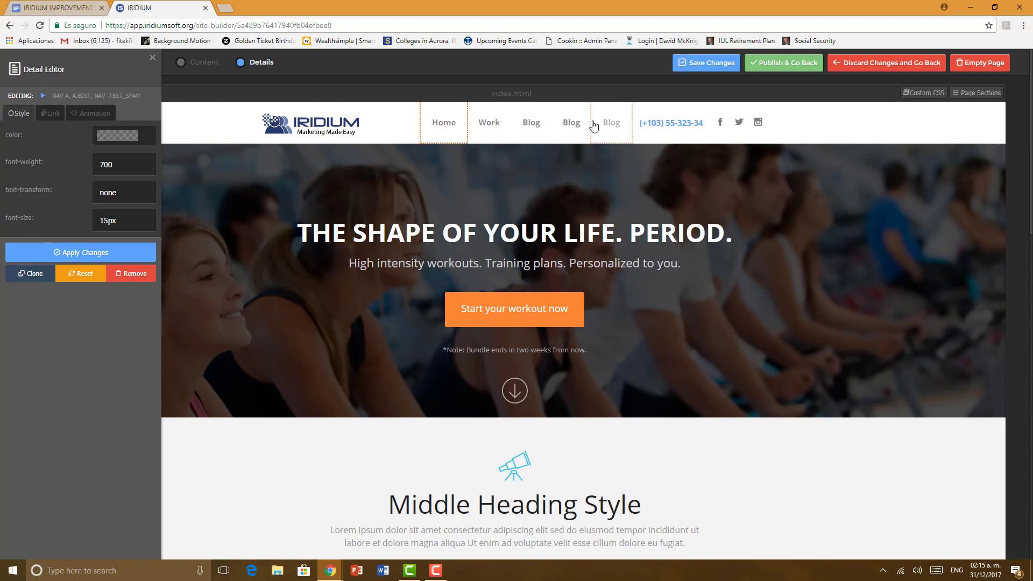
pyautogui.click(182, 64)
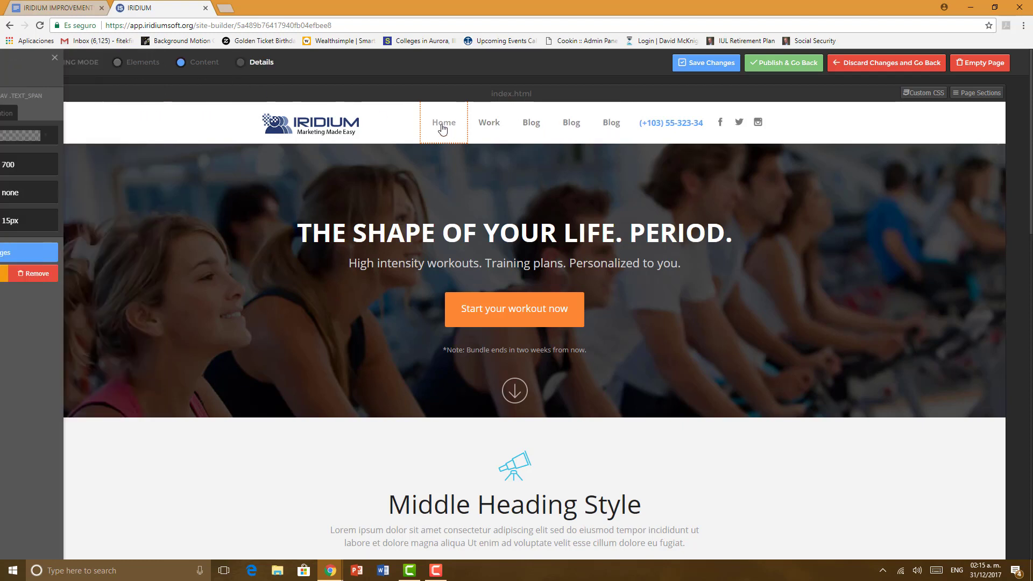
pyautogui.click(445, 129)
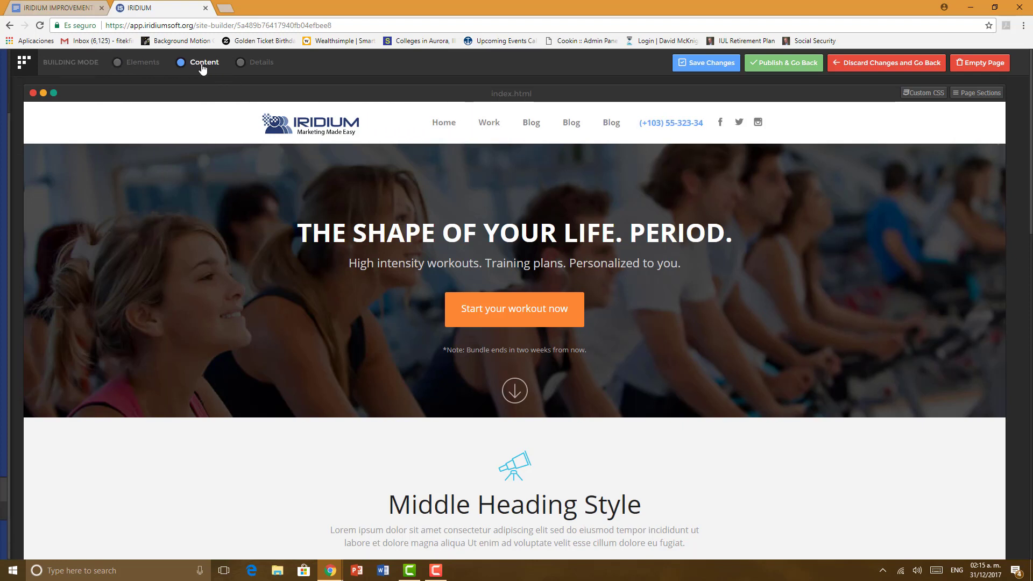
# Step: Return to Elements mode and browse the Testimonials and subscription form block categories
pyautogui.click(154, 65)
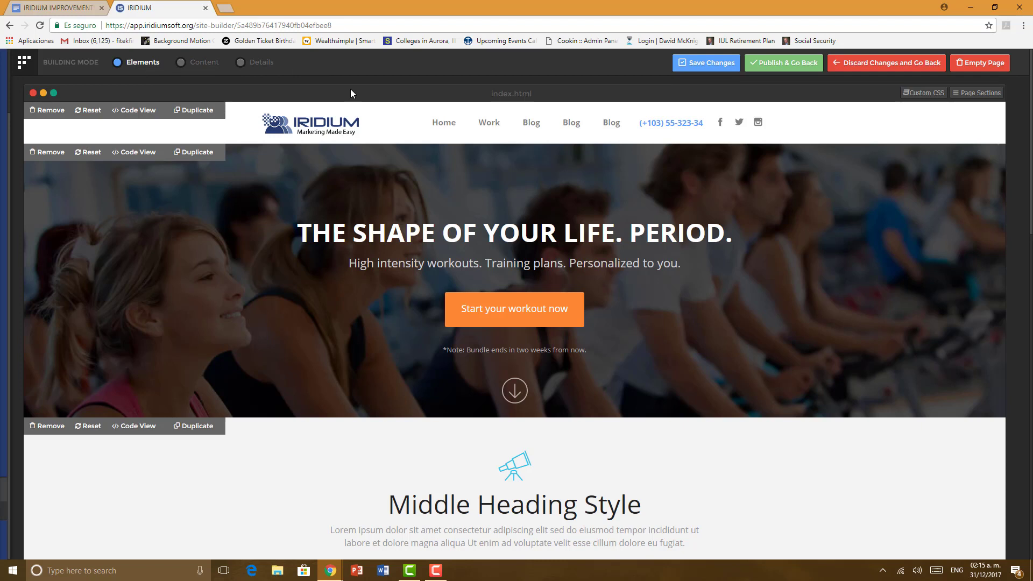
pyautogui.click(139, 63)
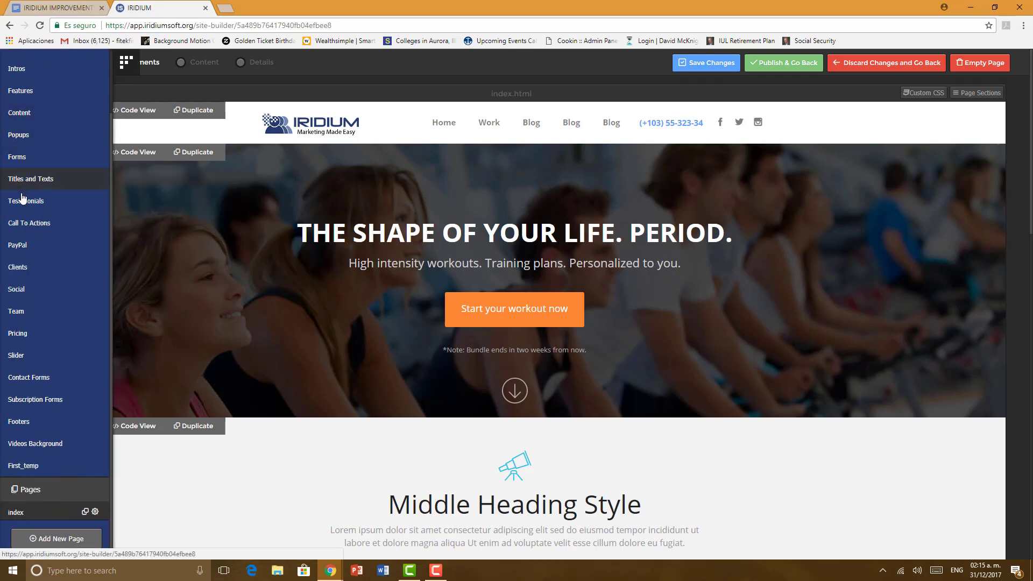
pyautogui.scroll(-2, 32, 356)
pyautogui.scroll(2, 34, 323)
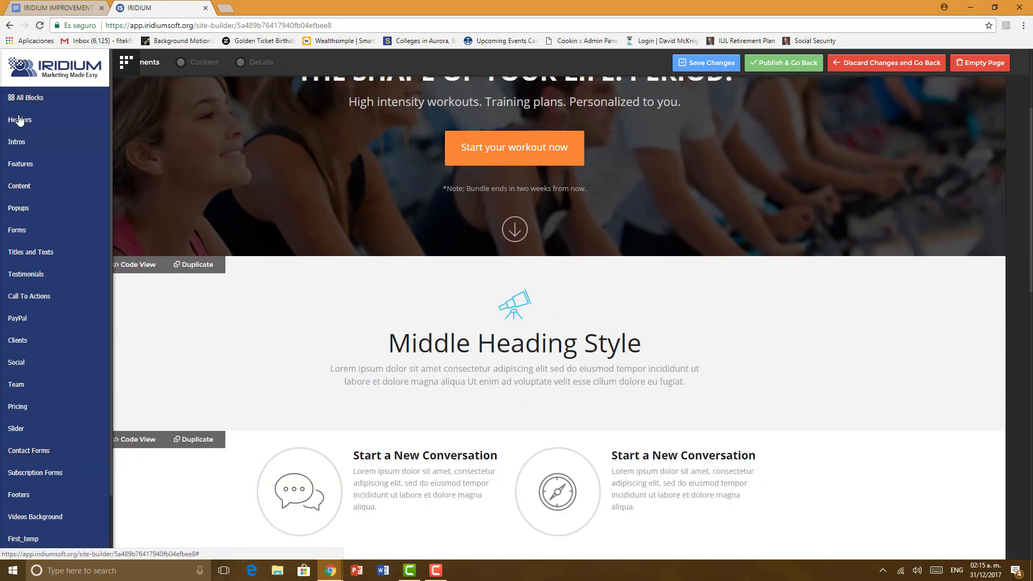
pyautogui.scroll(-2, 25, 153)
pyautogui.click(25, 201)
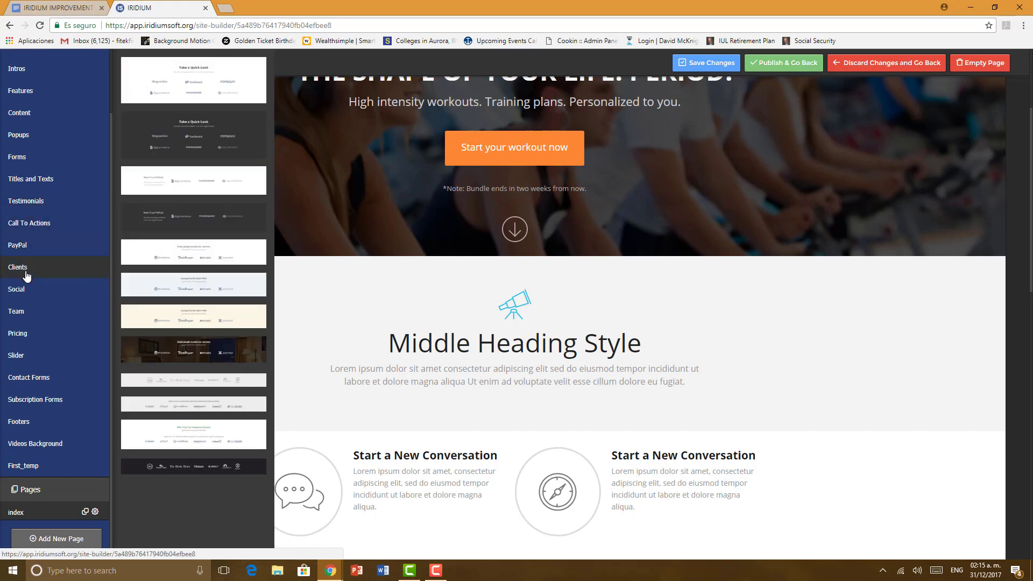
pyautogui.moveTo(26, 293)
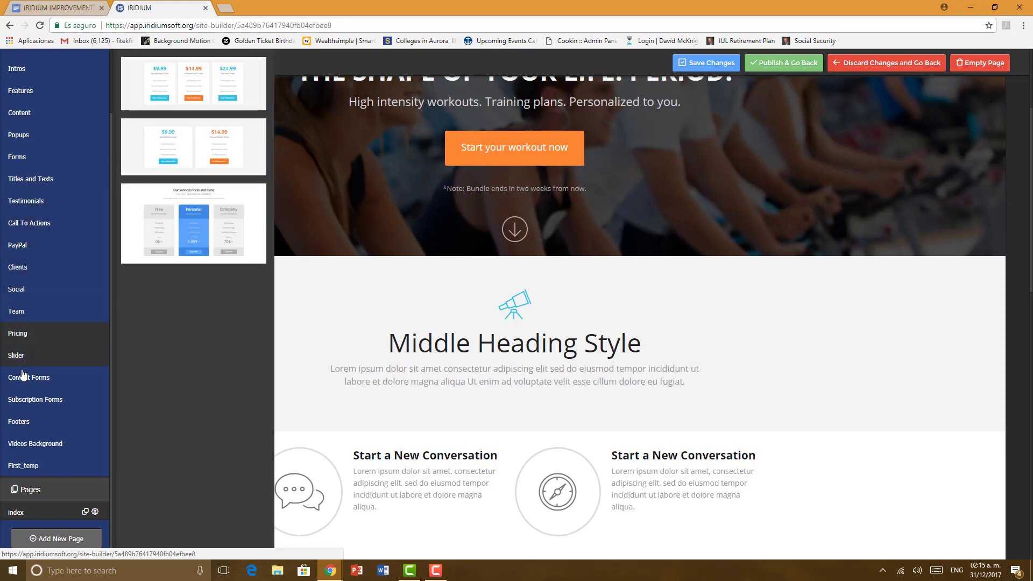
pyautogui.click(25, 401)
# Step: Scroll through the page from the IRIDIUM header down to the Four Seasons intro
pyautogui.scroll(3, 26, 397)
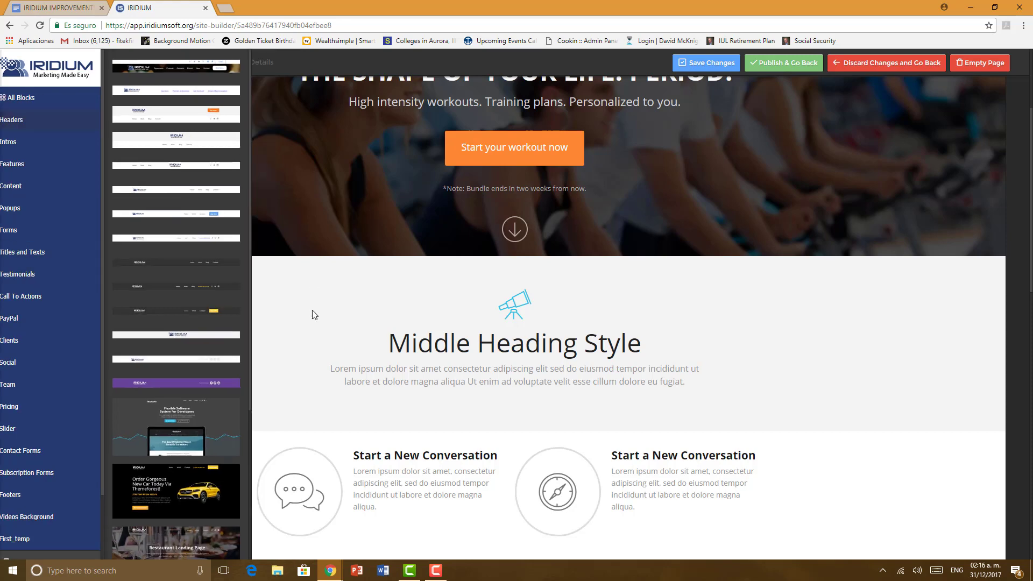
pyautogui.scroll(1, 310, 304)
pyautogui.scroll(3, 310, 304)
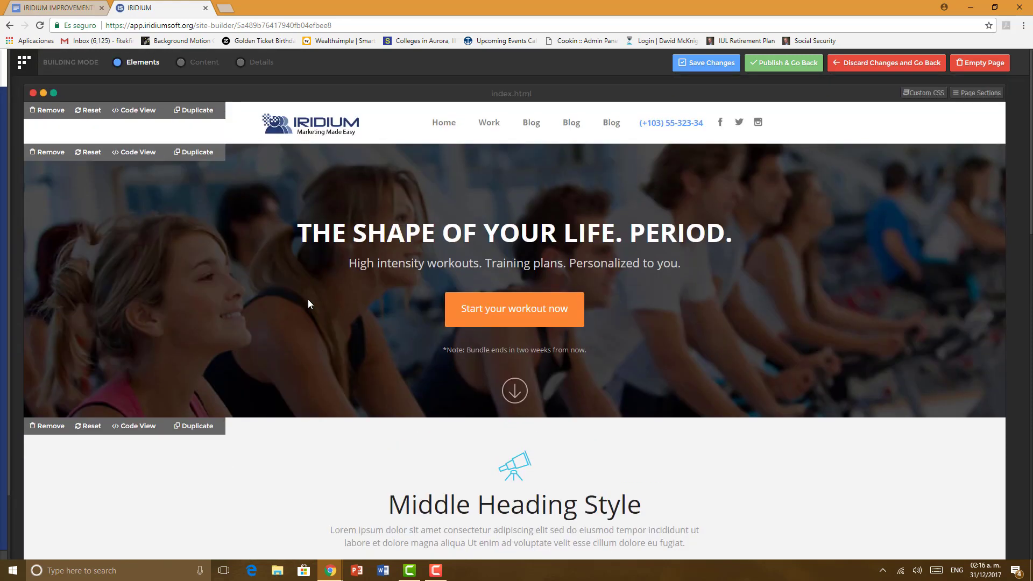
pyautogui.scroll(-10, 308, 299)
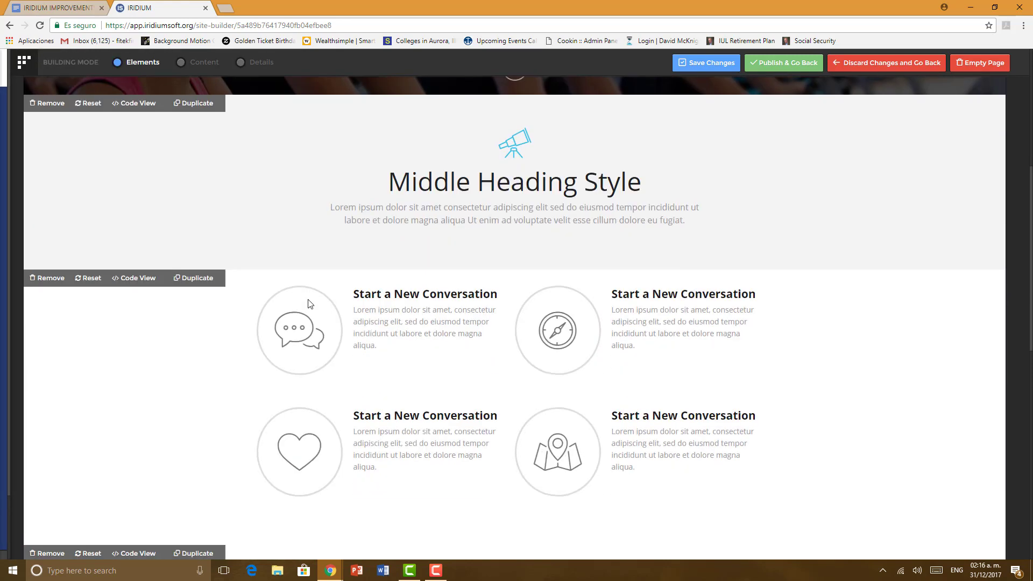
pyautogui.scroll(-5, 308, 304)
pyautogui.scroll(6, 305, 305)
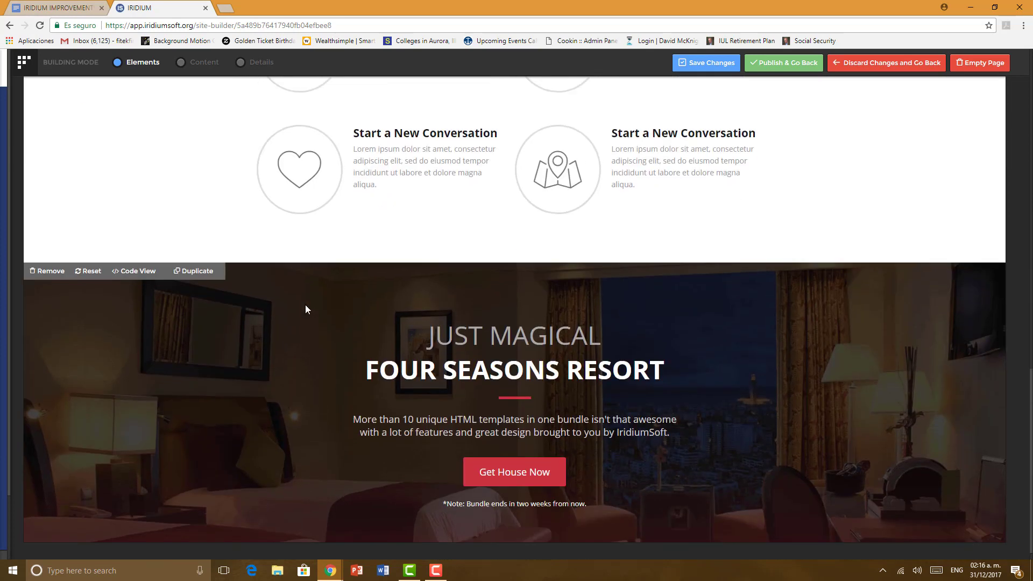
pyautogui.scroll(10, 303, 318)
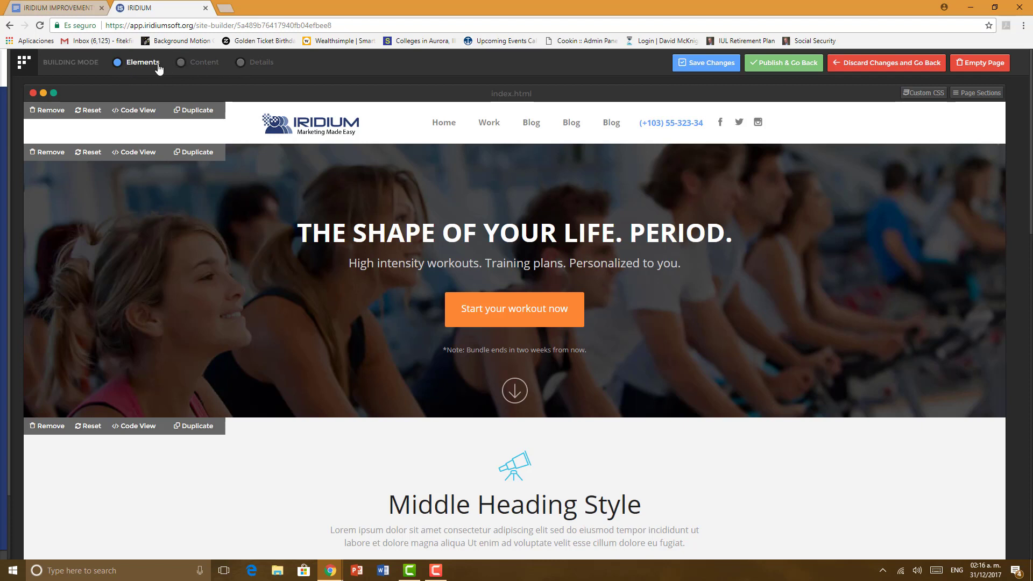
# Step: Cancel the Home link's text editor without changes, then switch to Details mode
pyautogui.click(206, 66)
pyautogui.click(181, 63)
pyautogui.click(205, 67)
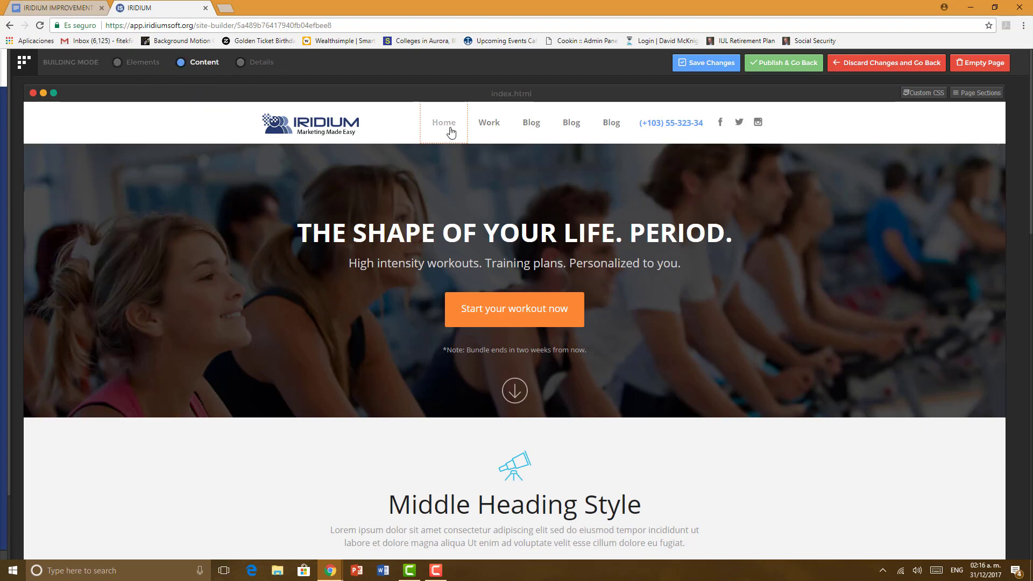
pyautogui.click(448, 132)
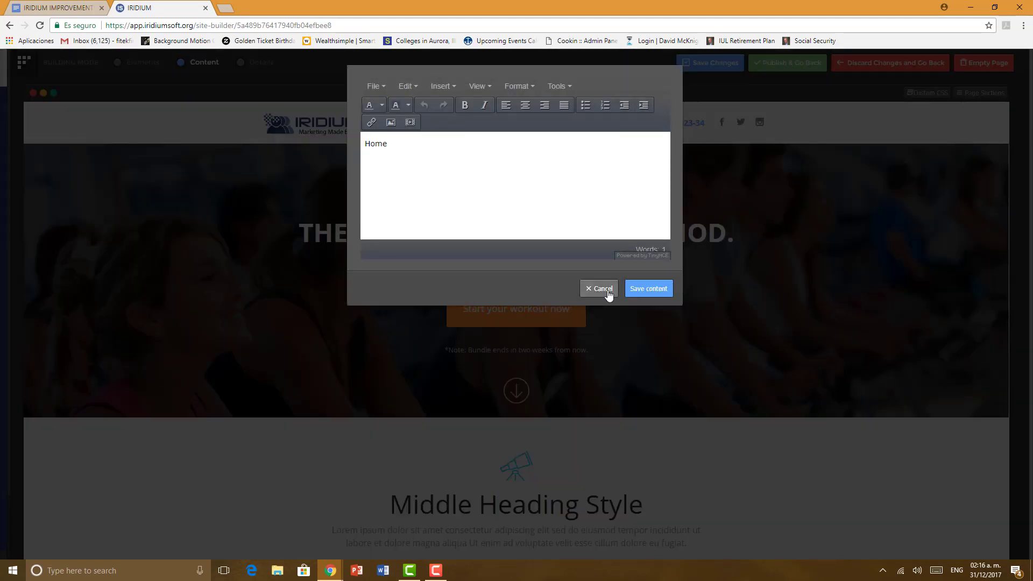
pyautogui.click(602, 291)
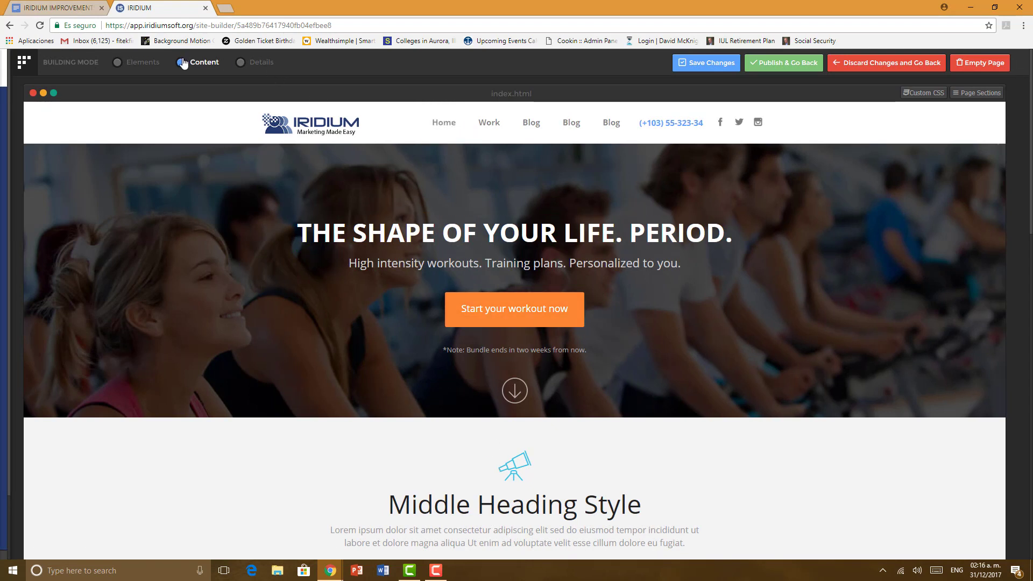
pyautogui.click(263, 65)
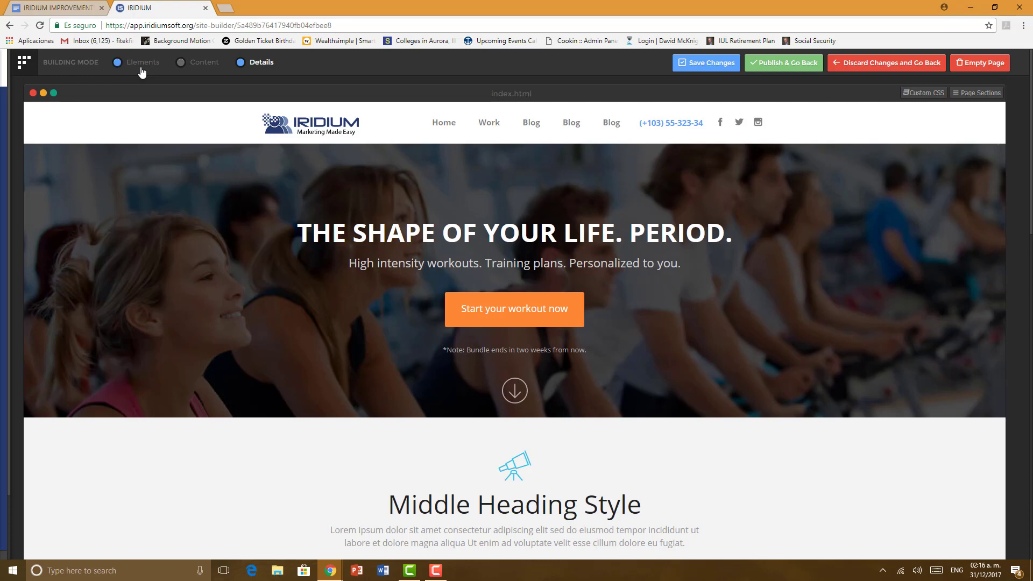
# Step: Rename the Work menu link to WHAT YOU'LL GET, leaving Home as it was
pyautogui.click(198, 65)
pyautogui.click(447, 126)
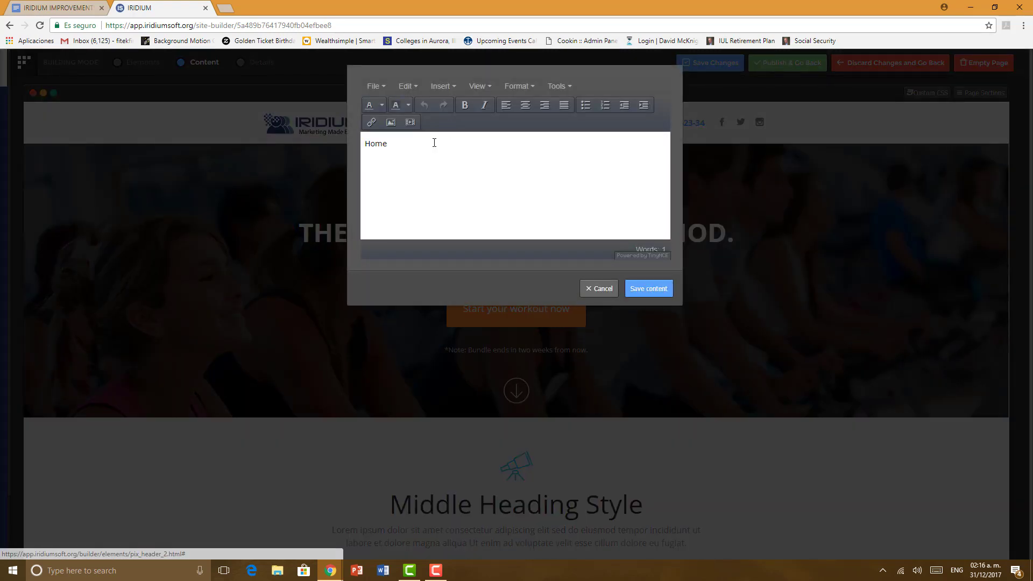
pyautogui.moveTo(388, 153); pyautogui.dragTo(362, 156)
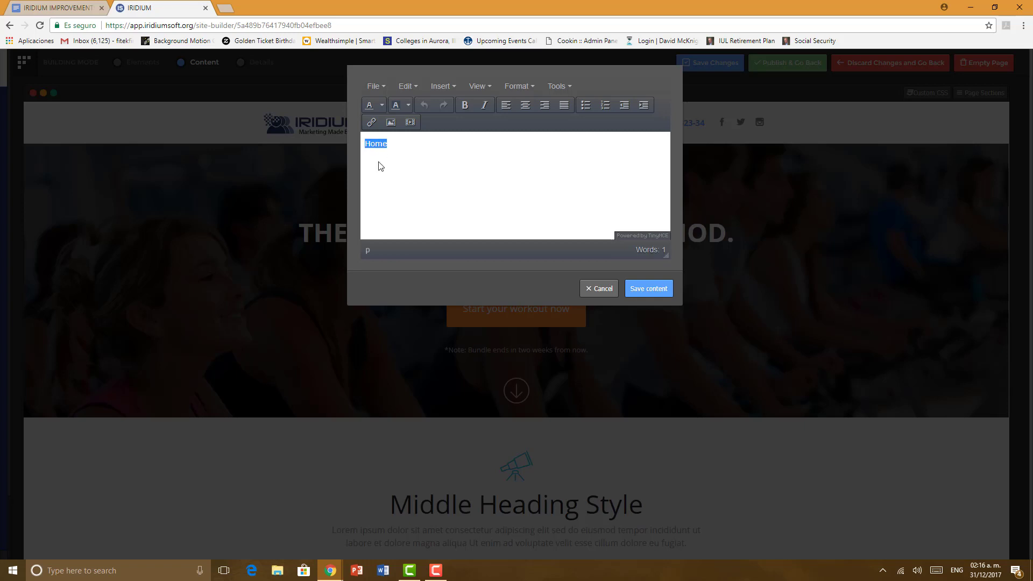
pyautogui.click(666, 291)
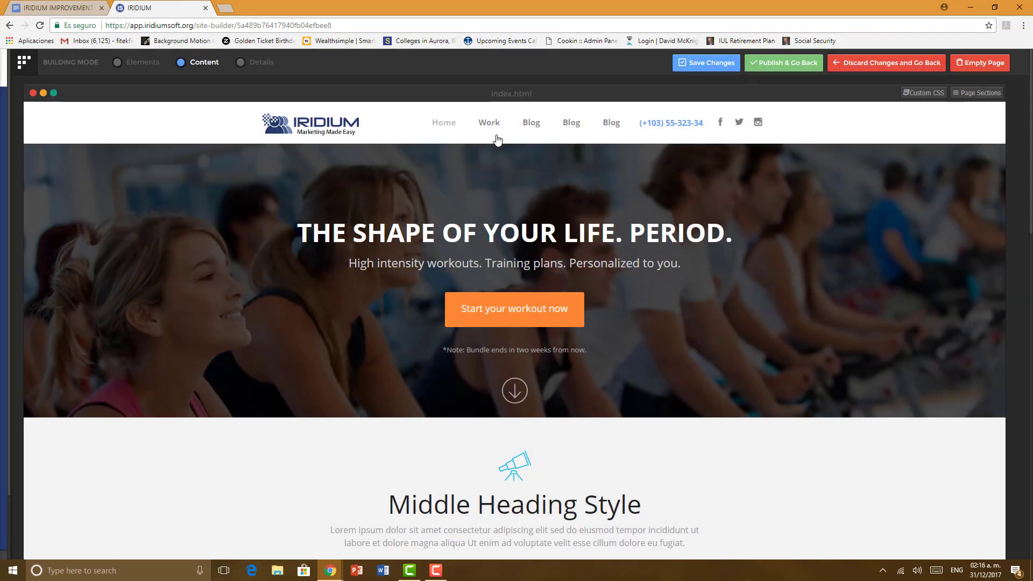
pyautogui.click(491, 126)
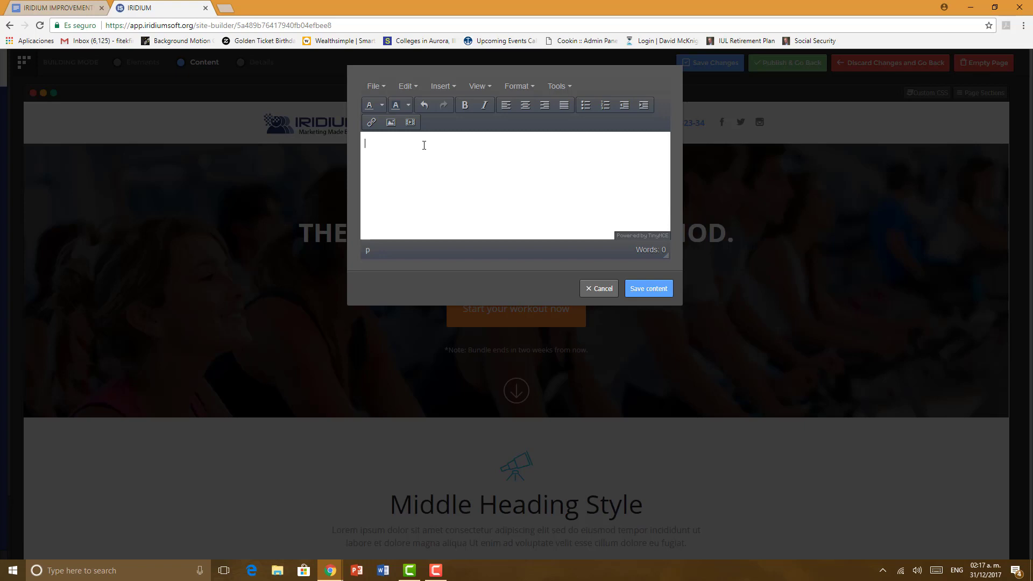
pyautogui.write('WHAT YOUTLL GET')
pyautogui.click(636, 290)
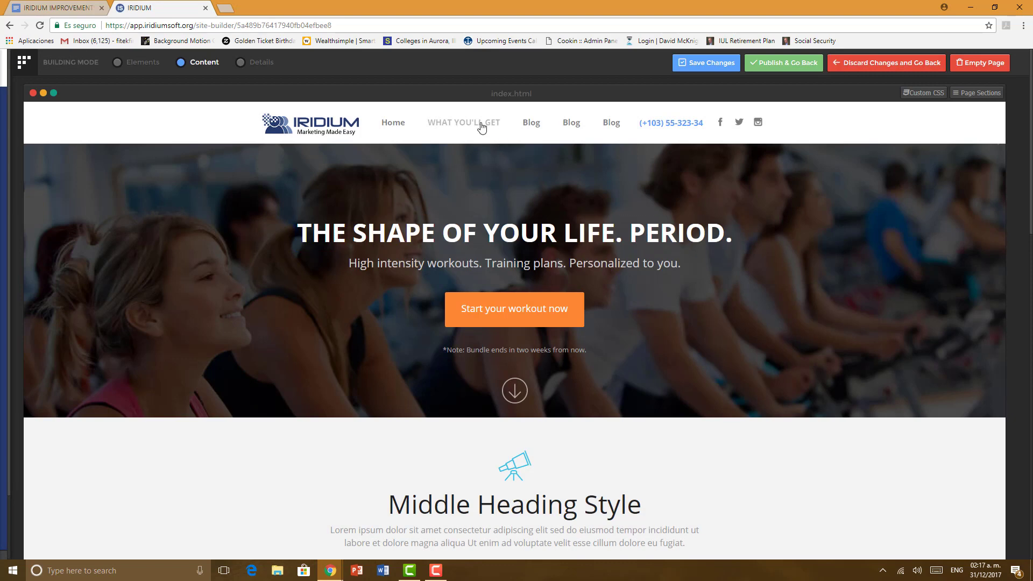
# Step: Rename the next two Blog links to LOCATION and PRESENTER, leaving the Facebook icon untouched
pyautogui.click(532, 126)
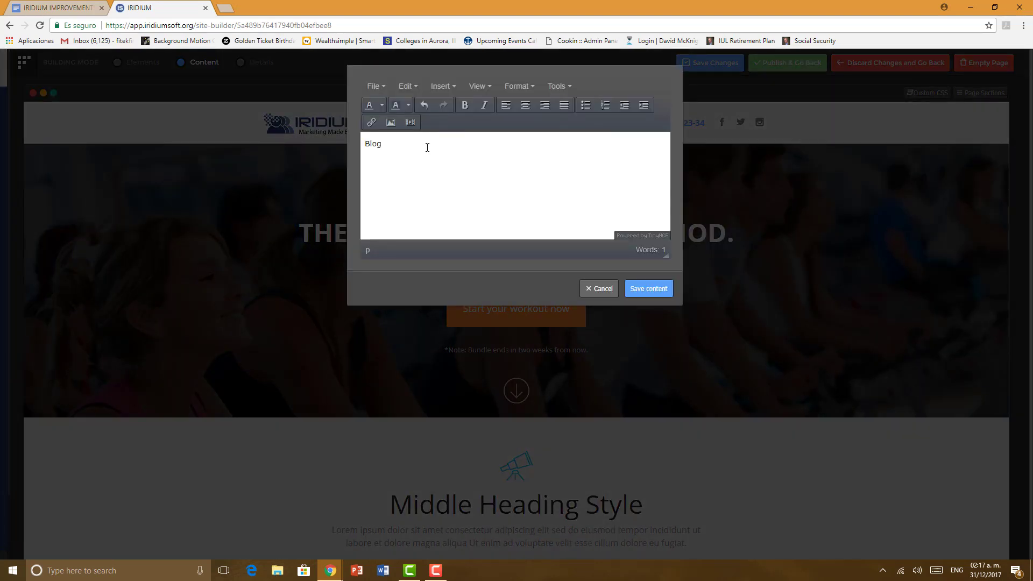
pyautogui.hotkey('ctrl', 'a')
pyautogui.write('LOCATION')
pyautogui.click(646, 290)
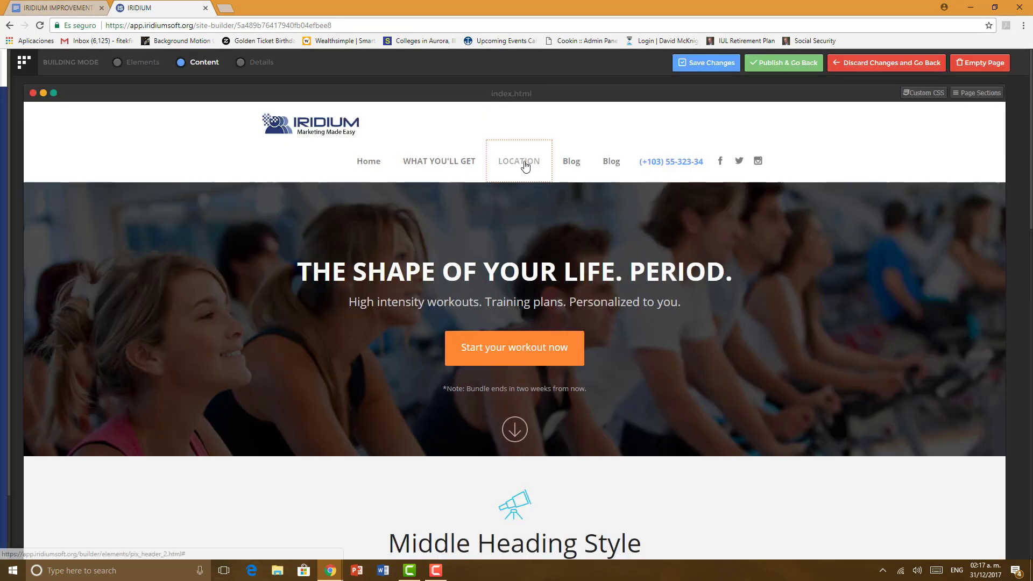
pyautogui.click(579, 173)
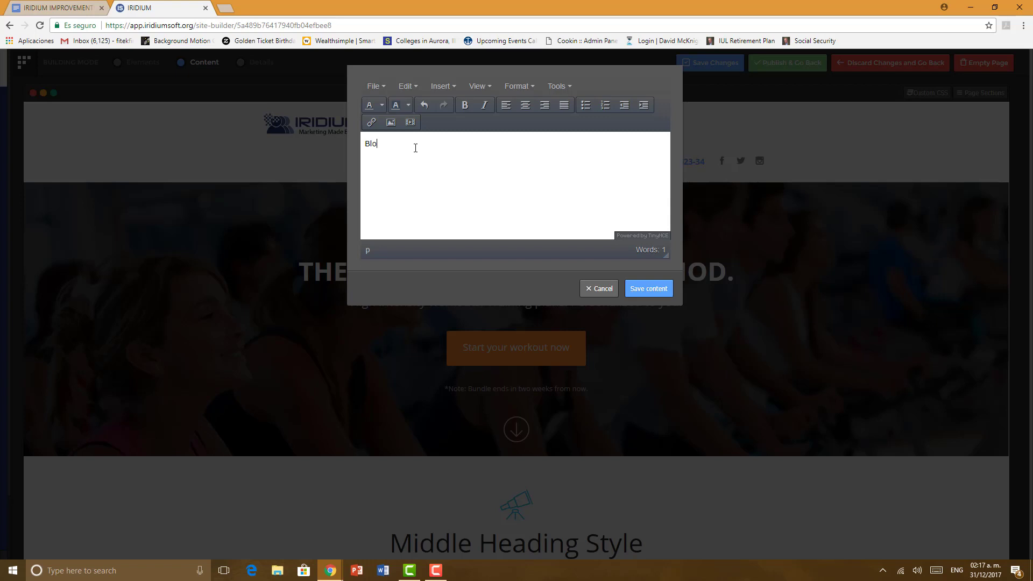
pyautogui.press('BackSpace')
pyautogui.press('BackSpace')
pyautogui.write('PRESENTER')
pyautogui.click(654, 295)
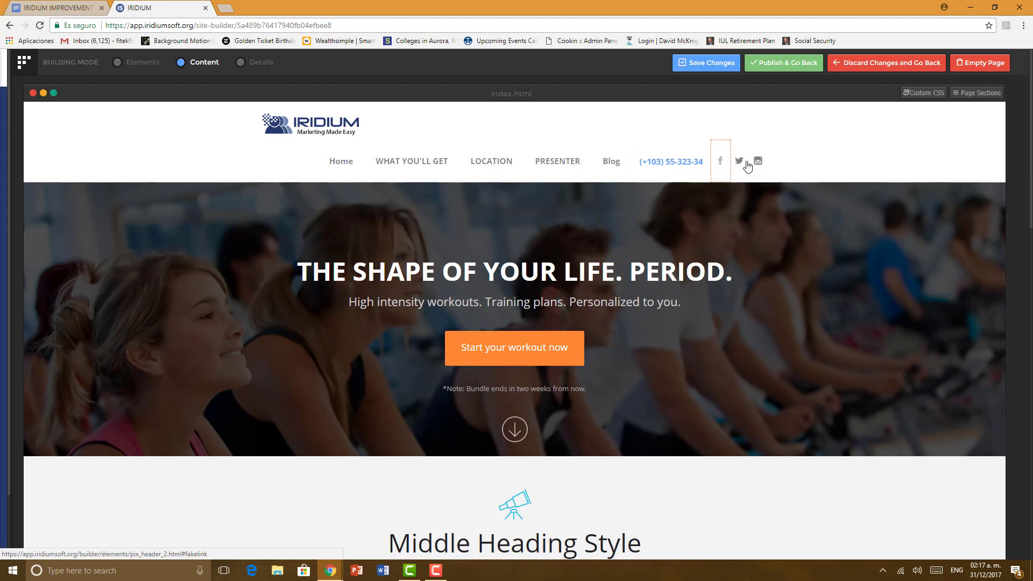
pyautogui.click(721, 163)
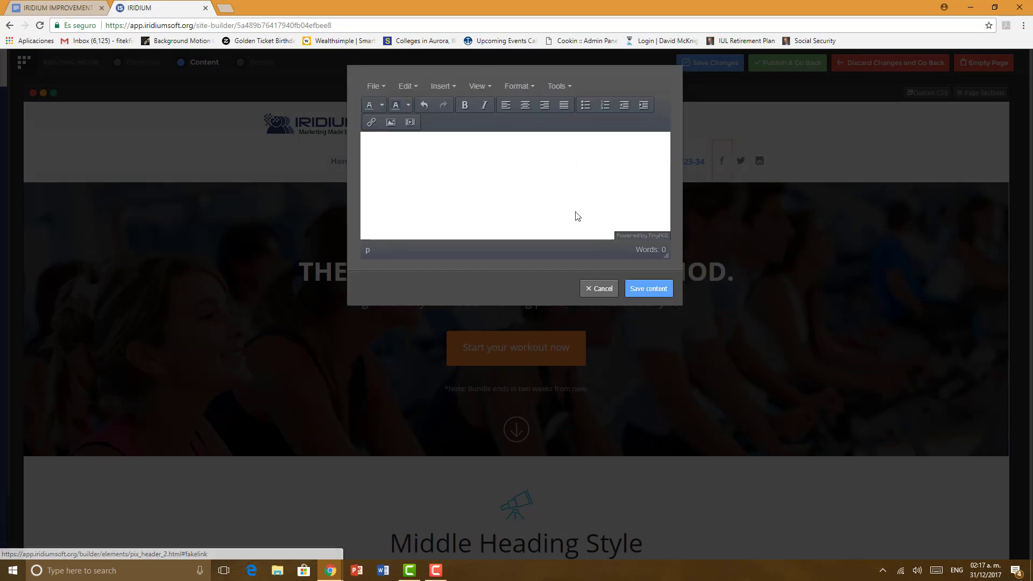
pyautogui.click(598, 289)
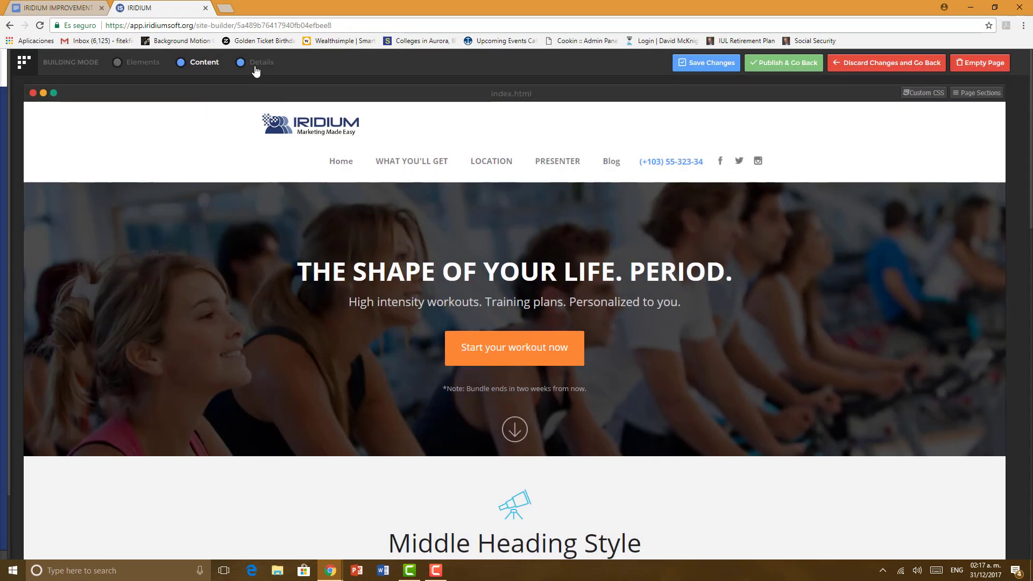
# Step: Delete the Facebook, Twitter and Instagram icons from the header
pyautogui.click(256, 69)
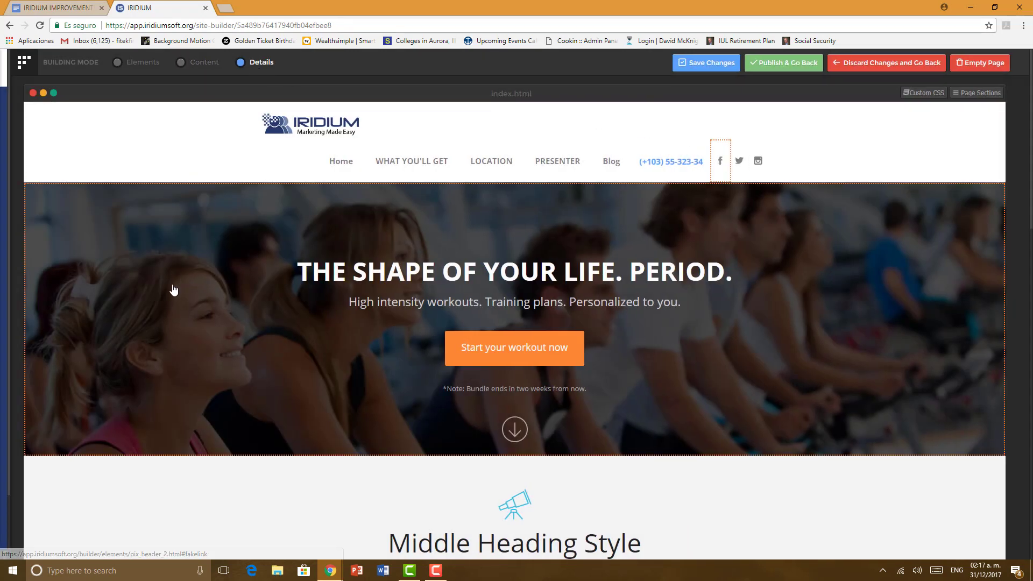
pyautogui.click(136, 276)
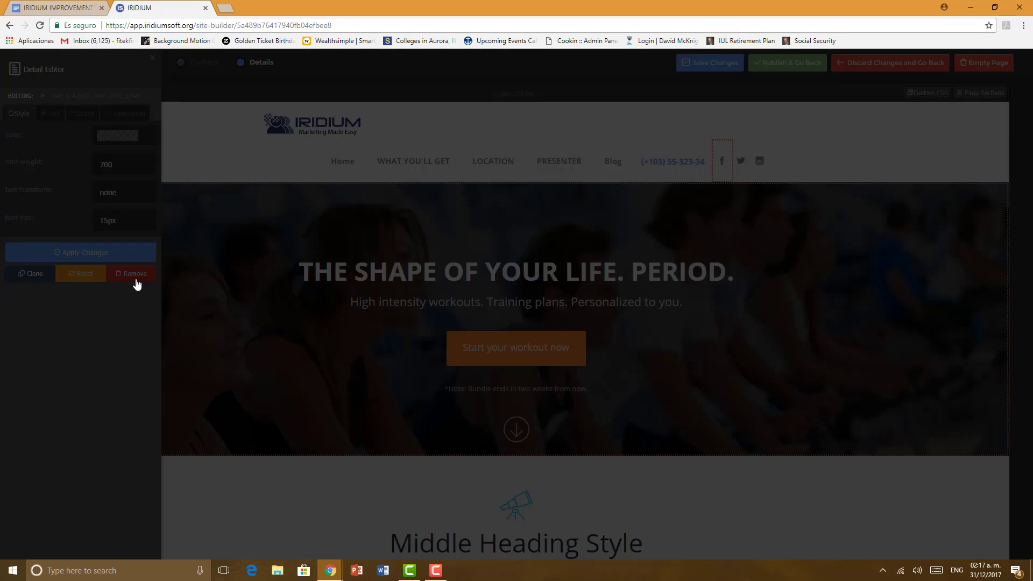
pyautogui.click(598, 191)
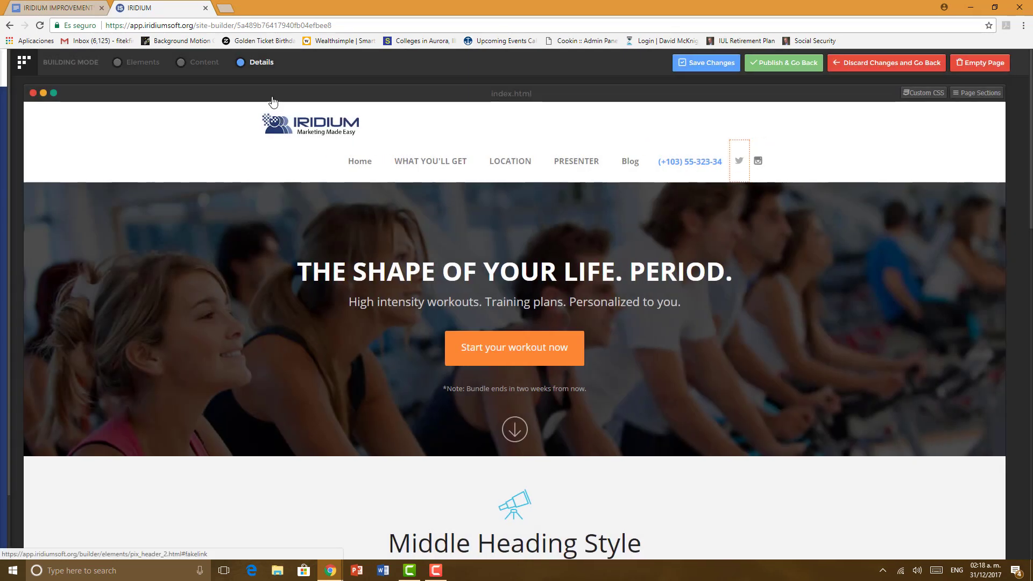
pyautogui.click(740, 155)
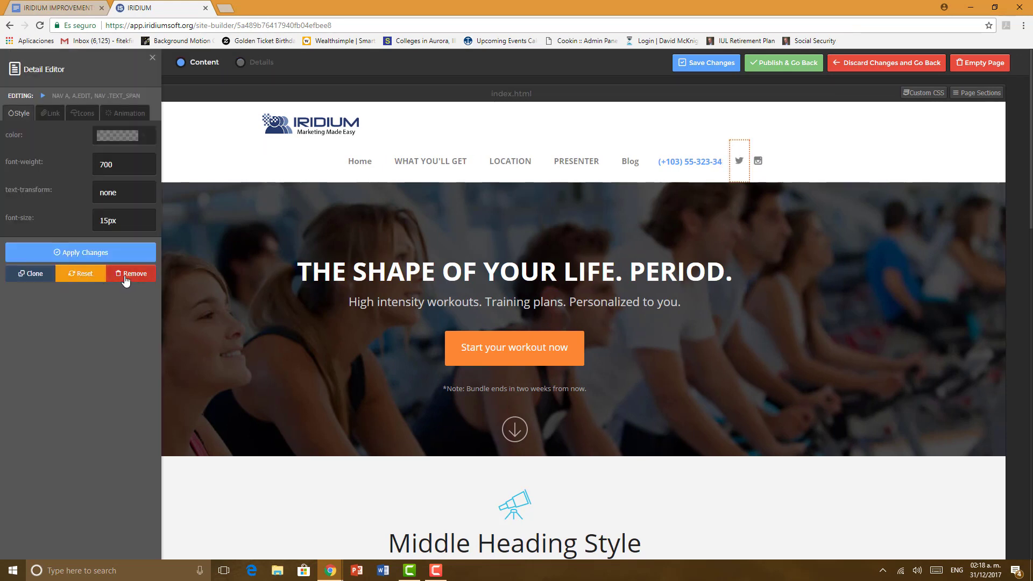
pyautogui.click(125, 277)
pyautogui.click(596, 192)
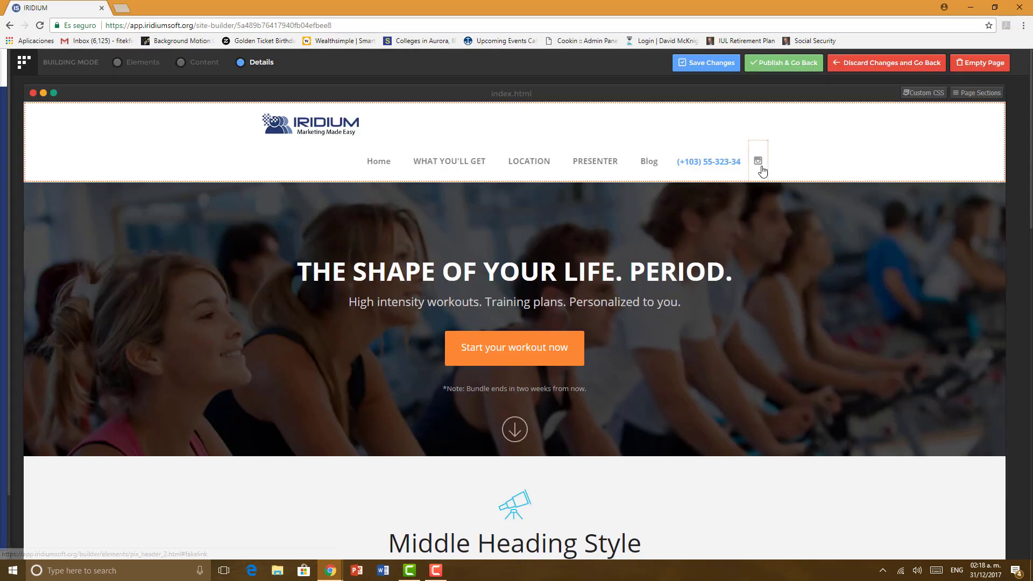
pyautogui.click(761, 169)
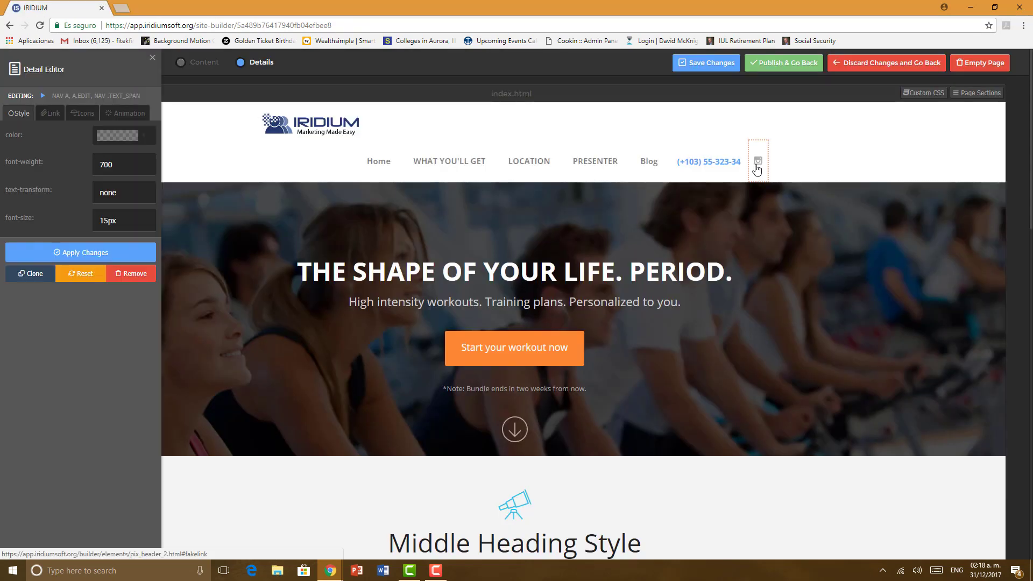
pyautogui.click(130, 275)
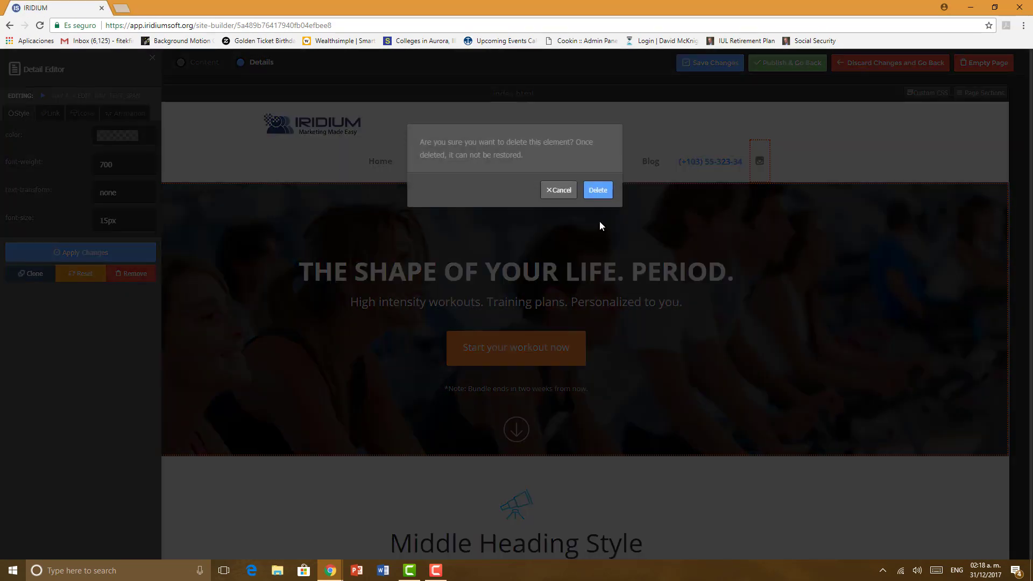
pyautogui.click(599, 191)
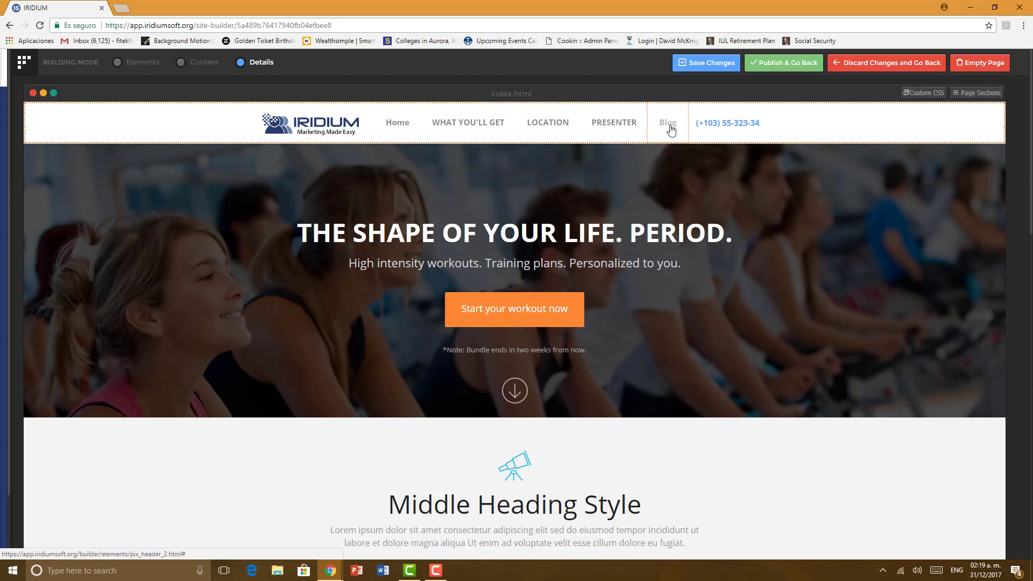
# Step: Remove the remaining Blog link from the header menu
pyautogui.click(671, 129)
pyautogui.click(132, 274)
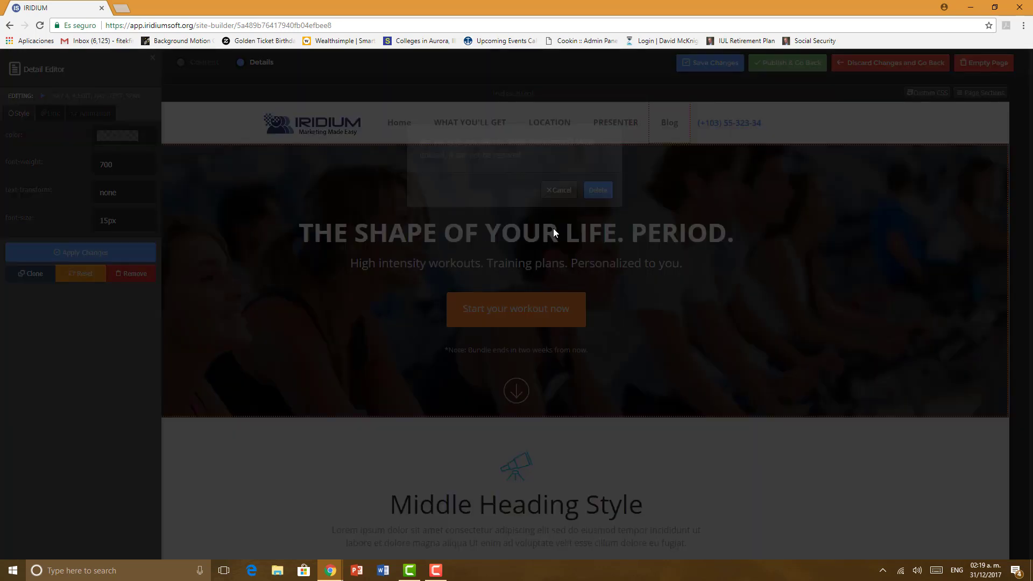
pyautogui.click(594, 192)
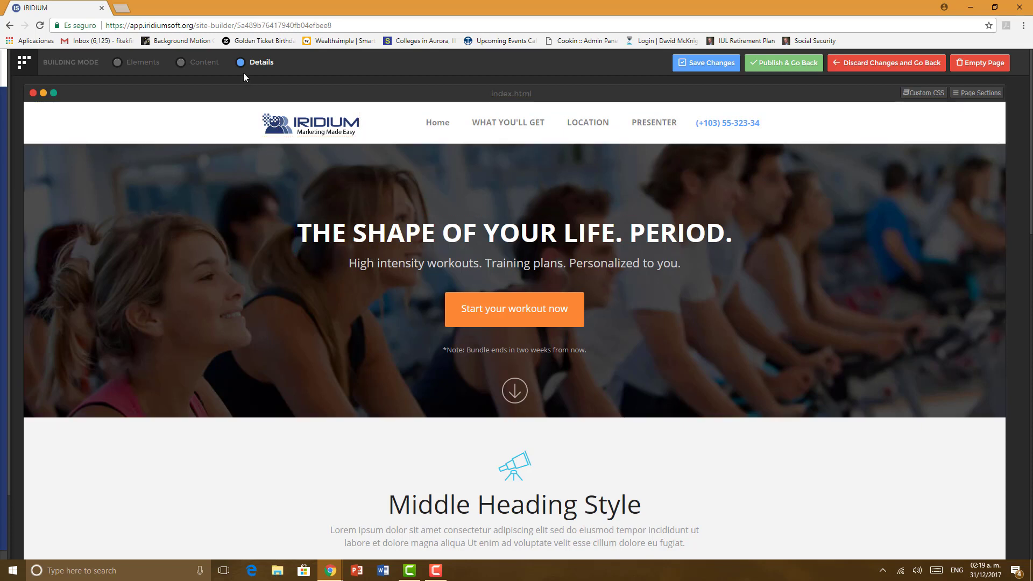
# Step: Open the hero headline's text editor a few times and close it without changes
pyautogui.click(199, 63)
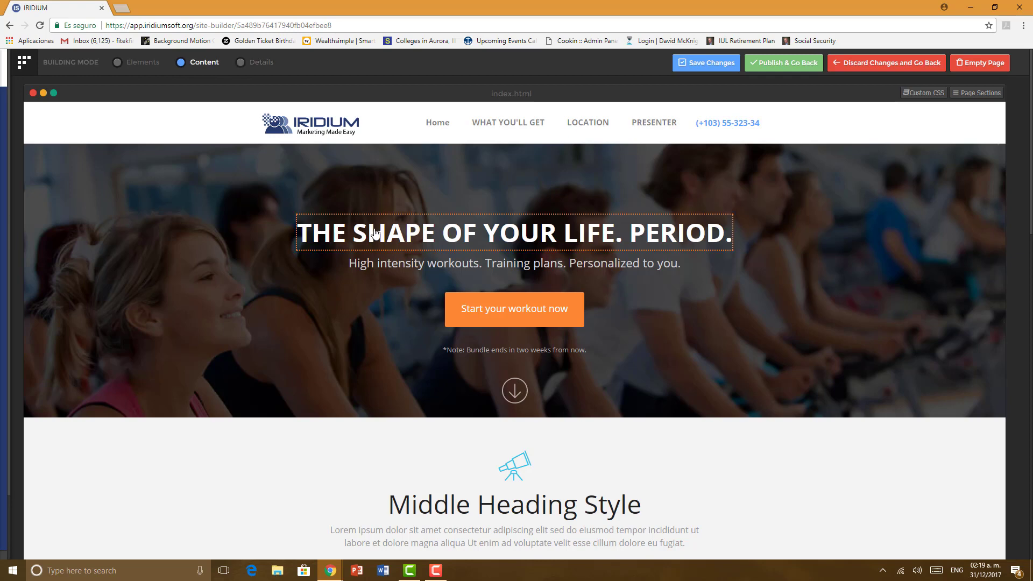
pyautogui.click(376, 233)
pyautogui.moveTo(471, 155); pyautogui.dragTo(368, 157)
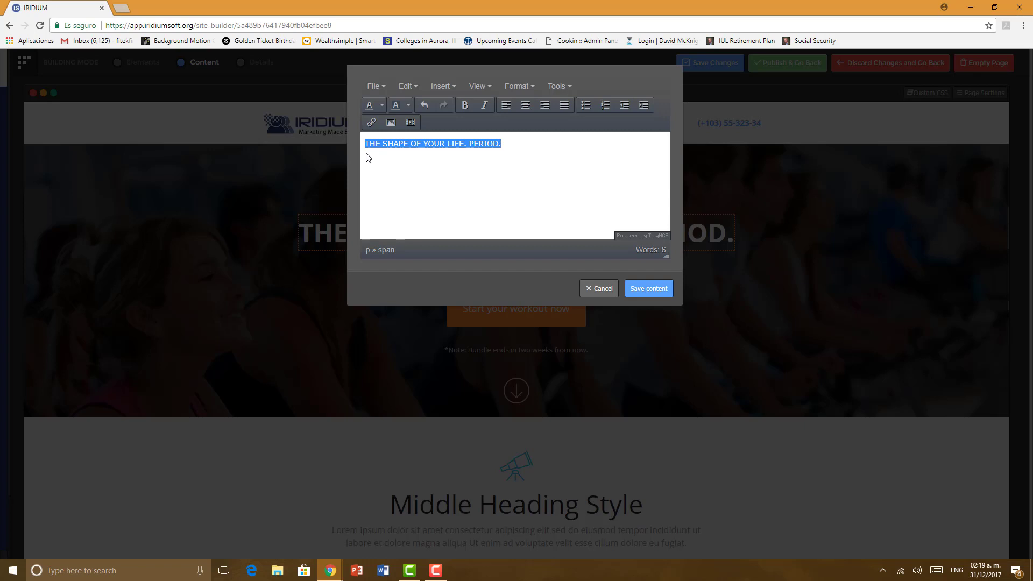
pyautogui.click(596, 289)
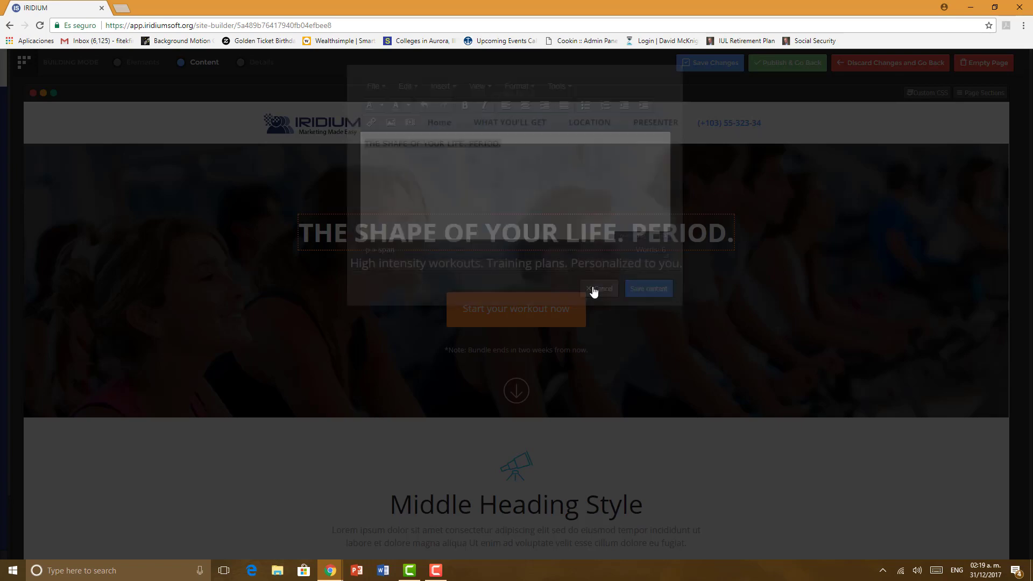
pyautogui.scroll(-10, 342, 249)
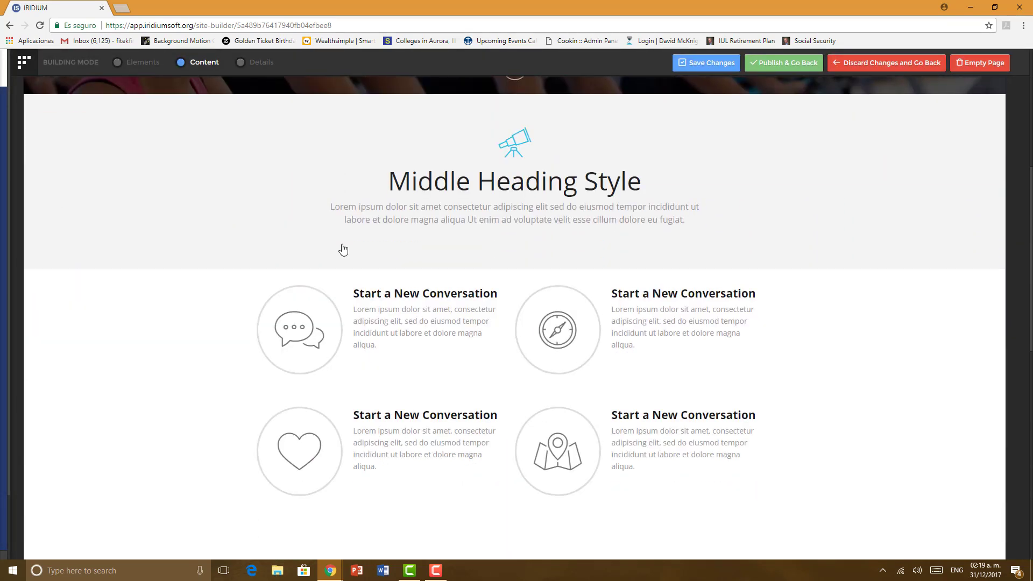
pyautogui.scroll(-6, 342, 249)
pyautogui.scroll(9, 341, 253)
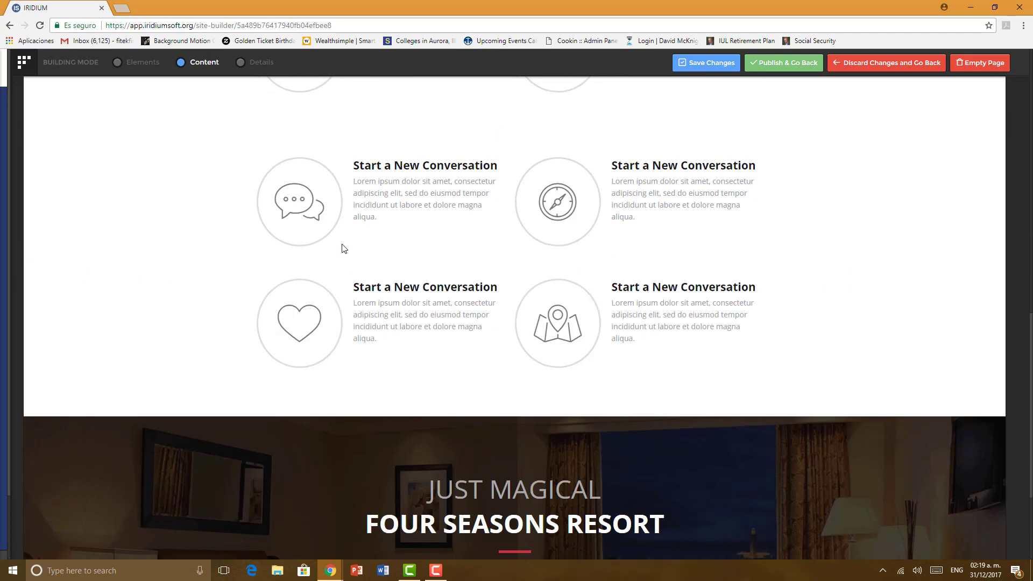
pyautogui.scroll(8, 340, 254)
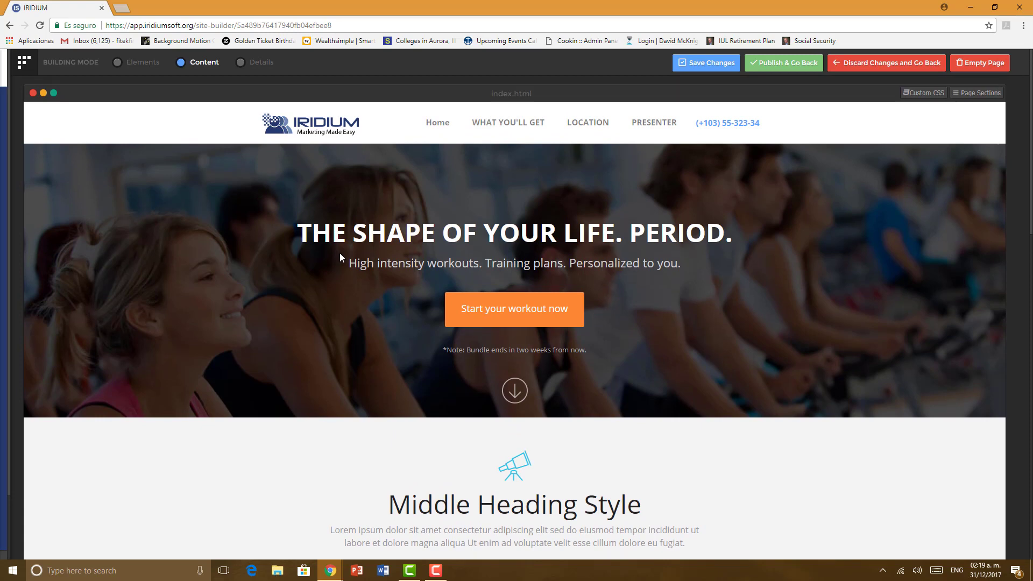
pyautogui.scroll(-10, 340, 254)
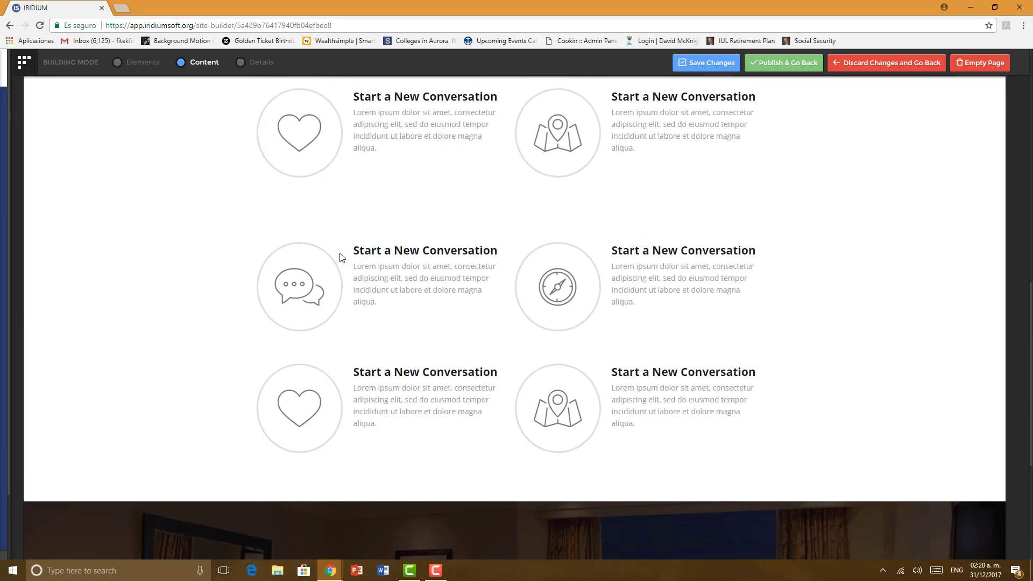
pyautogui.scroll(10, 340, 257)
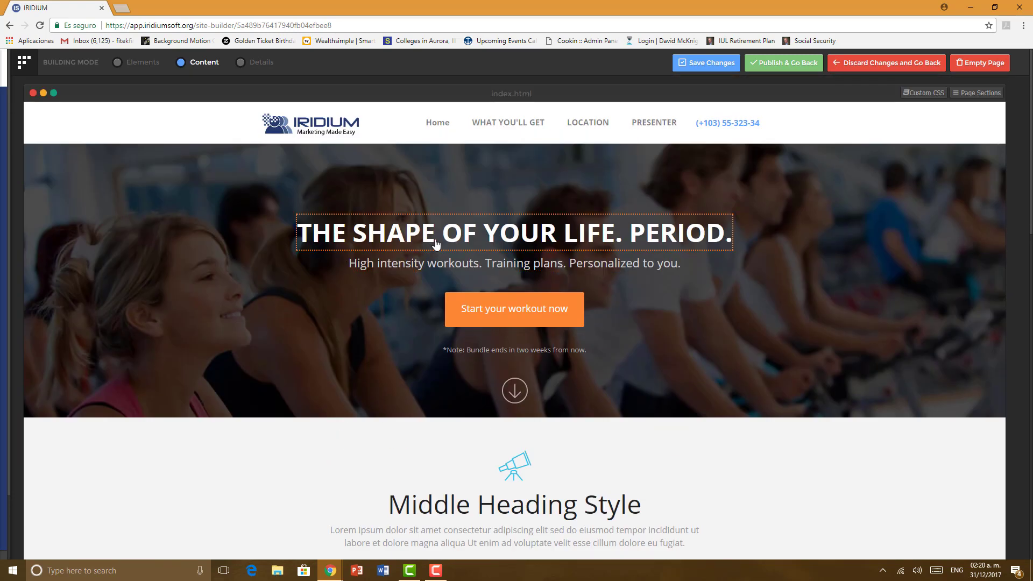
pyautogui.click(436, 243)
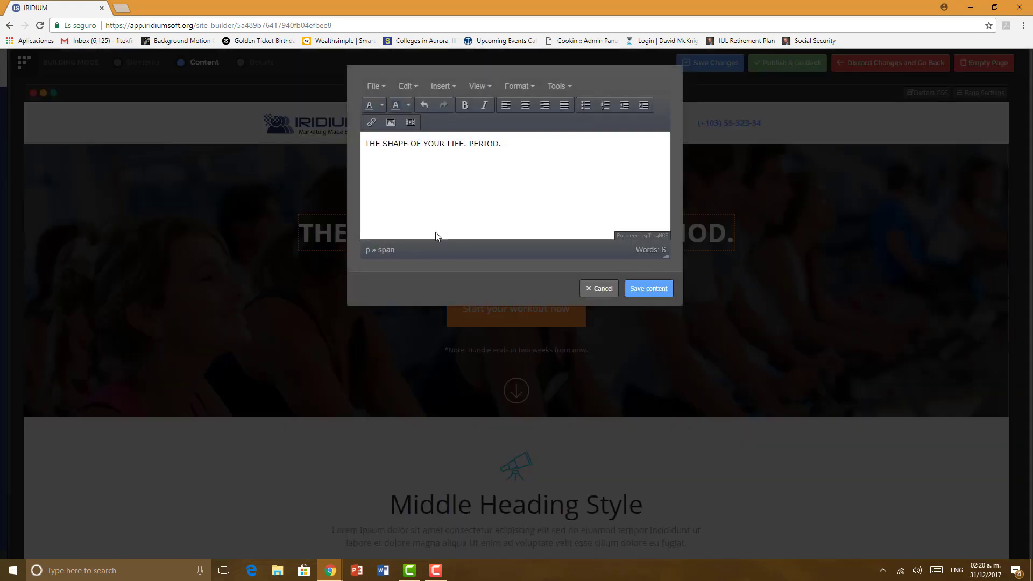
pyautogui.click(609, 296)
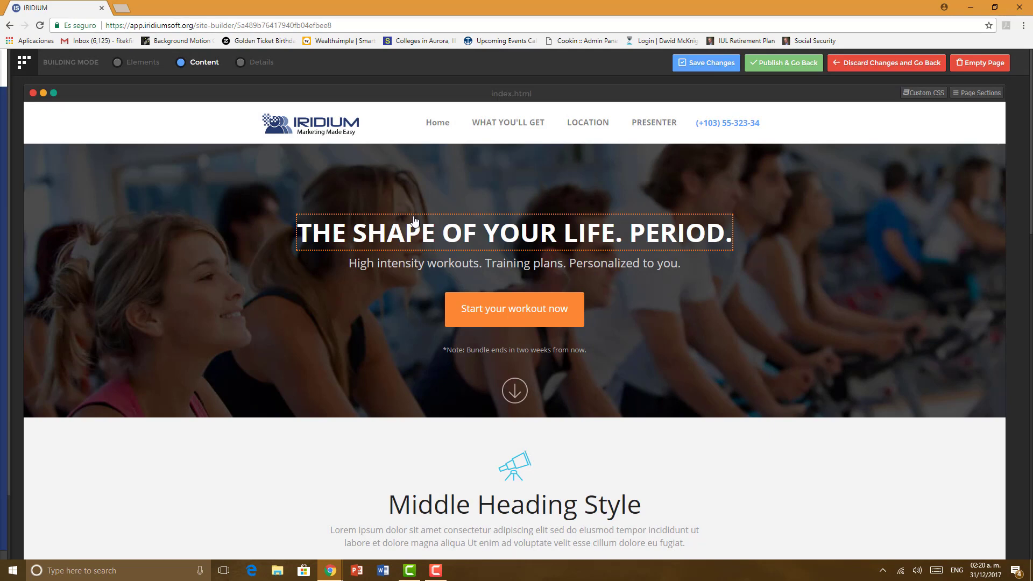
pyautogui.click(414, 220)
pyautogui.click(608, 296)
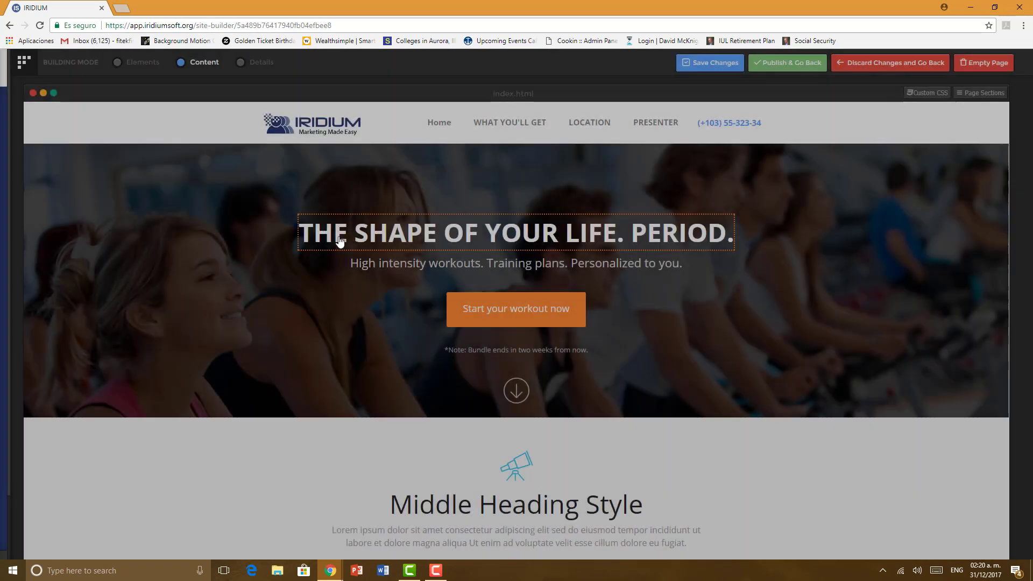
# Step: Clone the hero headline in Details mode so it appears twice in a row
pyautogui.click(253, 65)
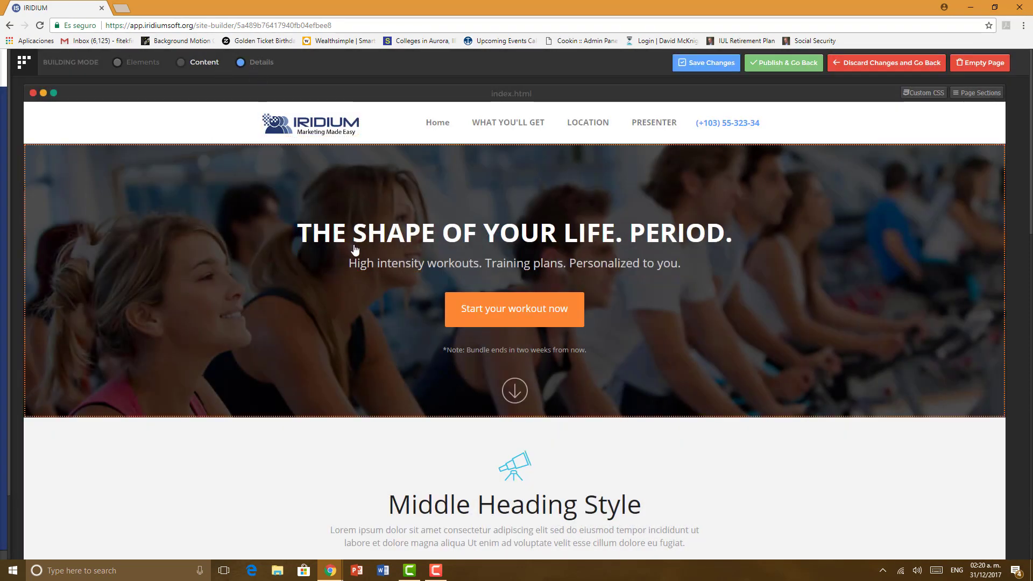
pyautogui.click(334, 233)
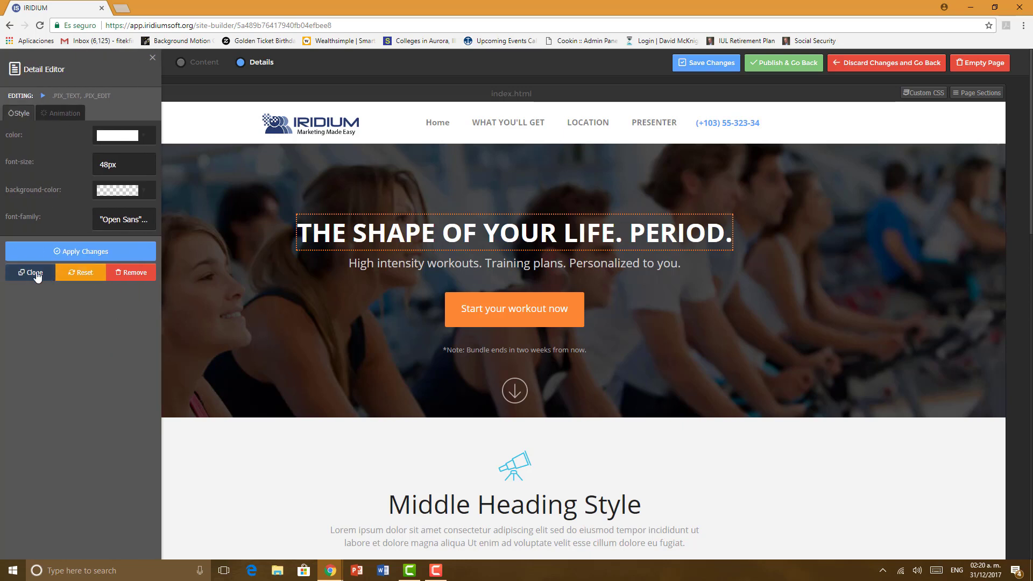
pyautogui.click(35, 273)
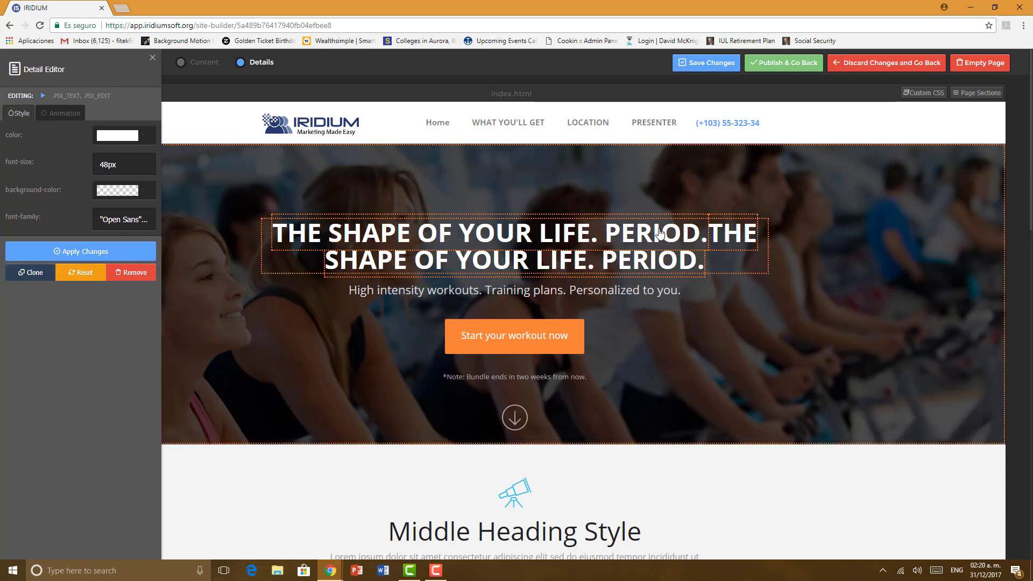
pyautogui.click(393, 199)
pyautogui.click(215, 63)
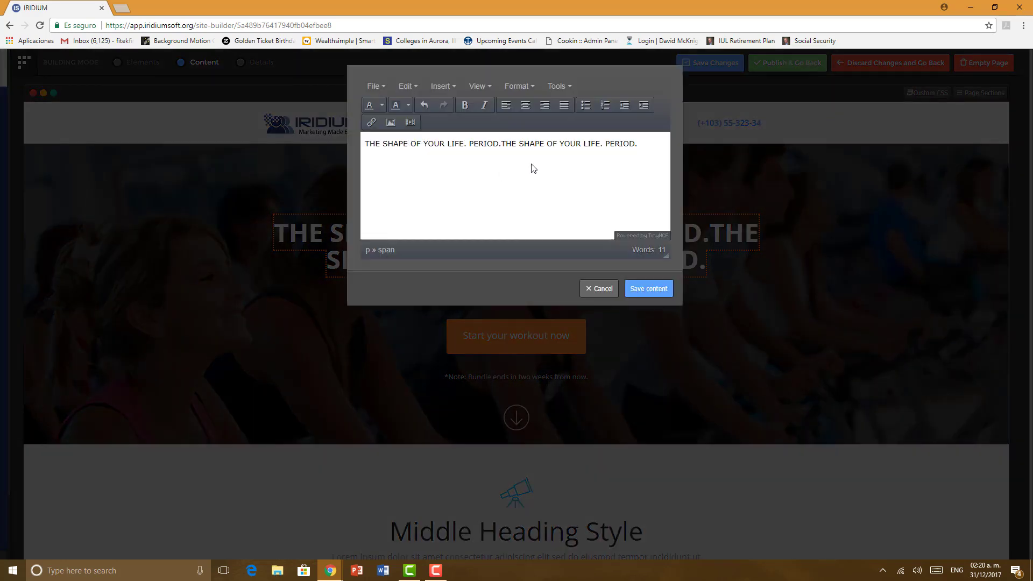
# Step: Replace the headline text with 'COME DISCOVER HOW THE WEALTHIEST 1% ELIMINATE TAXES FROM THEIR RETIREMENT INCOME' and save
pyautogui.moveTo(638, 146); pyautogui.dragTo(367, 156)
pyautogui.press('BackSpace')
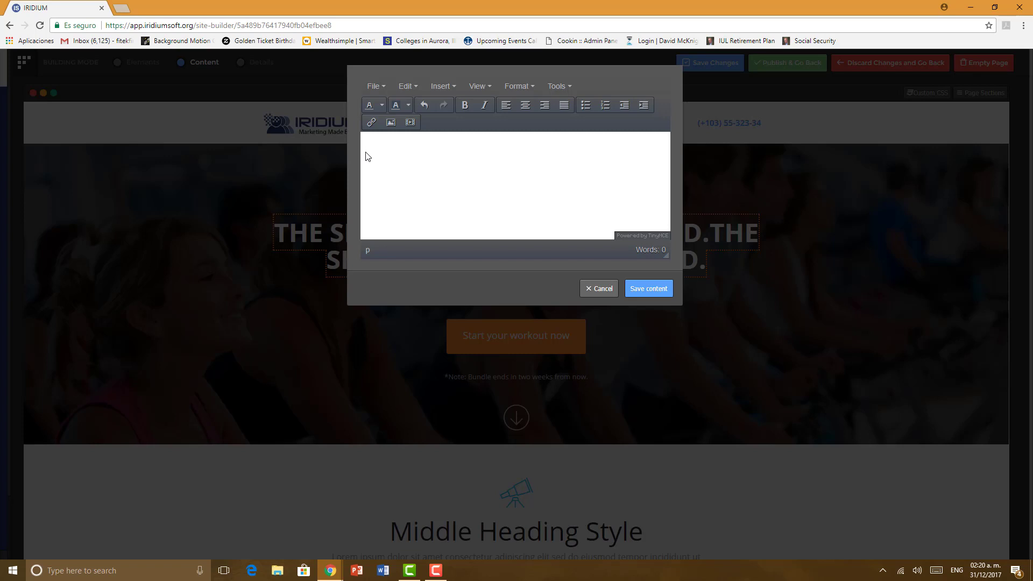
pyautogui.write('COME DISCOVER HOW THE WEALTH')
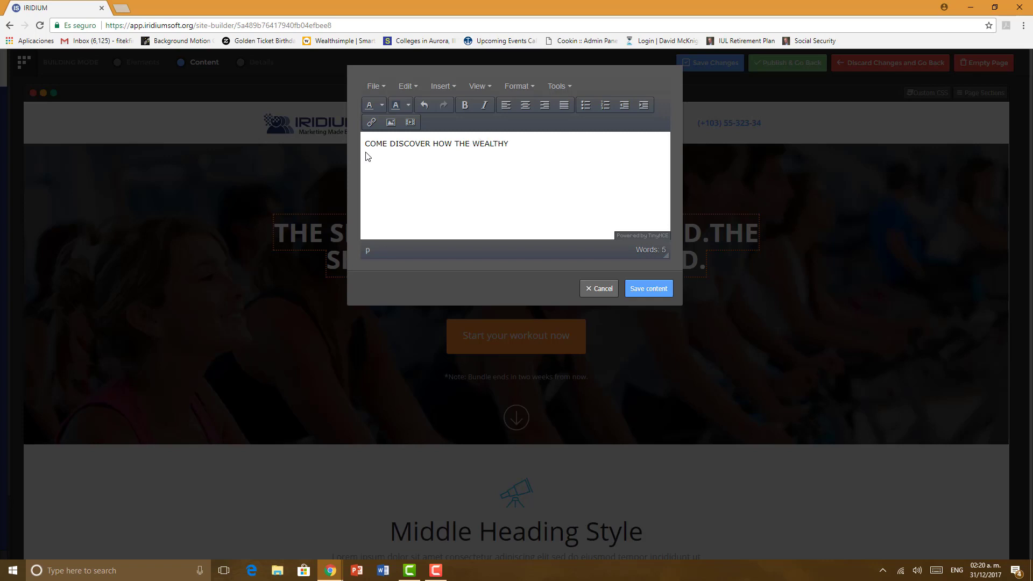
pyautogui.write('IEST 1% ELIMINATE TAXES FROM THEIR RETIREMENT')
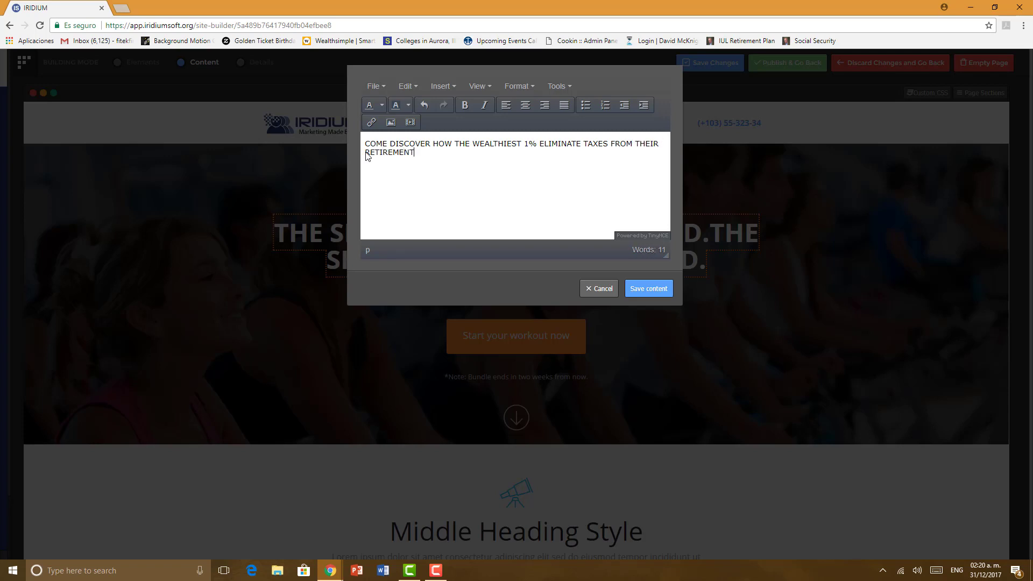
pyautogui.write(' INCOME..')
pyautogui.click(639, 291)
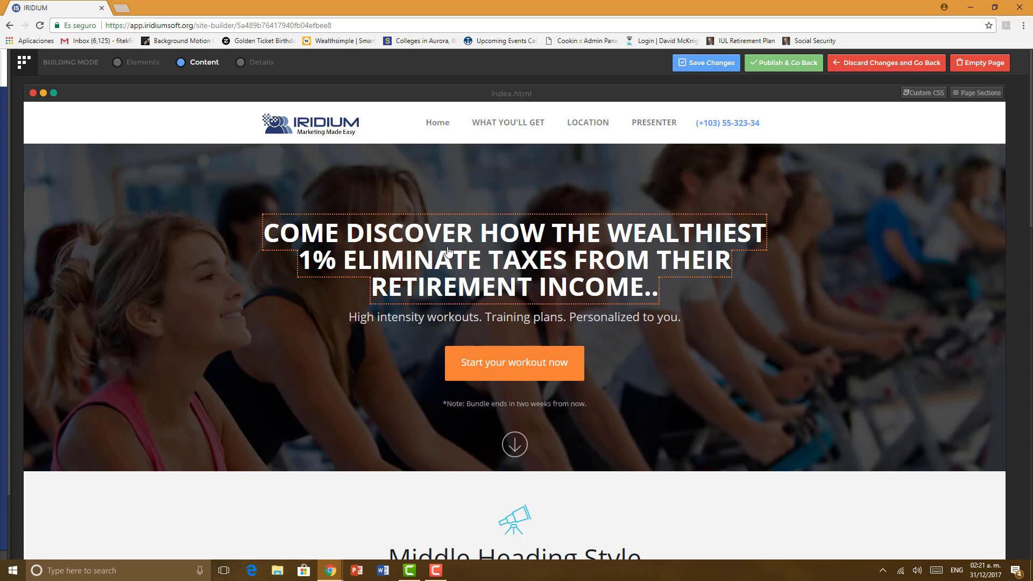
pyautogui.click(262, 63)
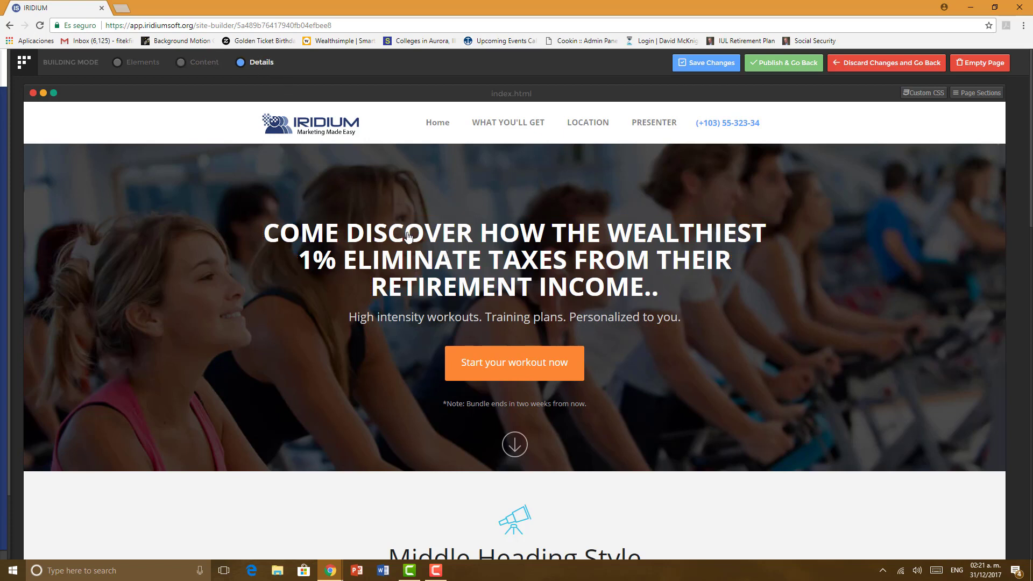
# Step: Apply red to the hero headline colour, then set it back to white
pyautogui.click(333, 259)
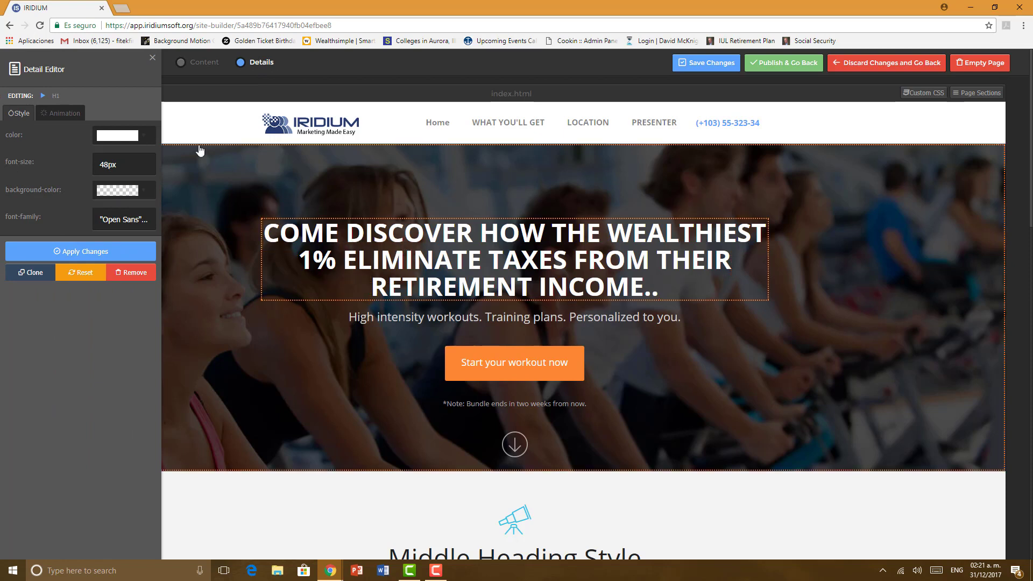
pyautogui.click(140, 138)
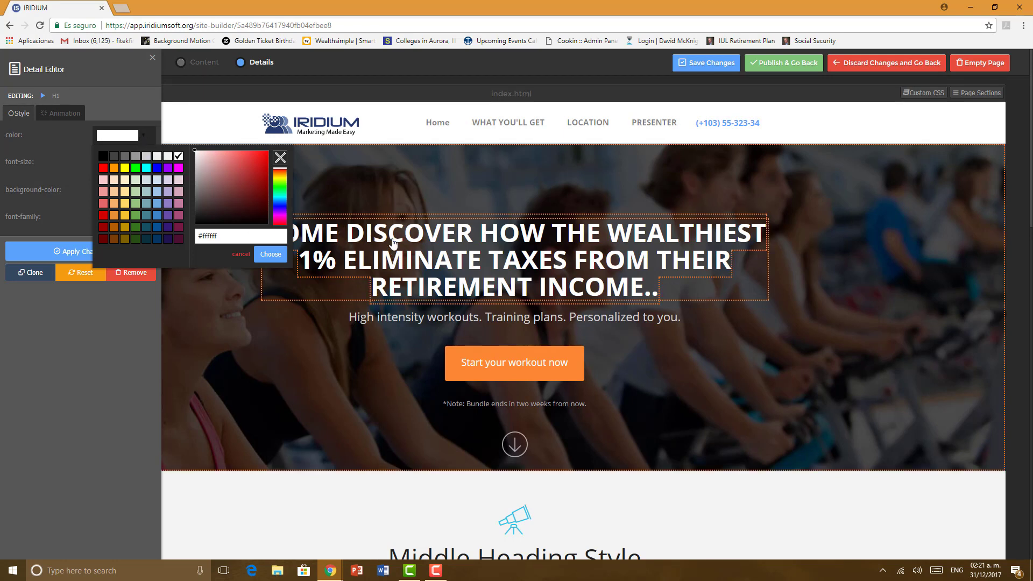
pyautogui.click(103, 168)
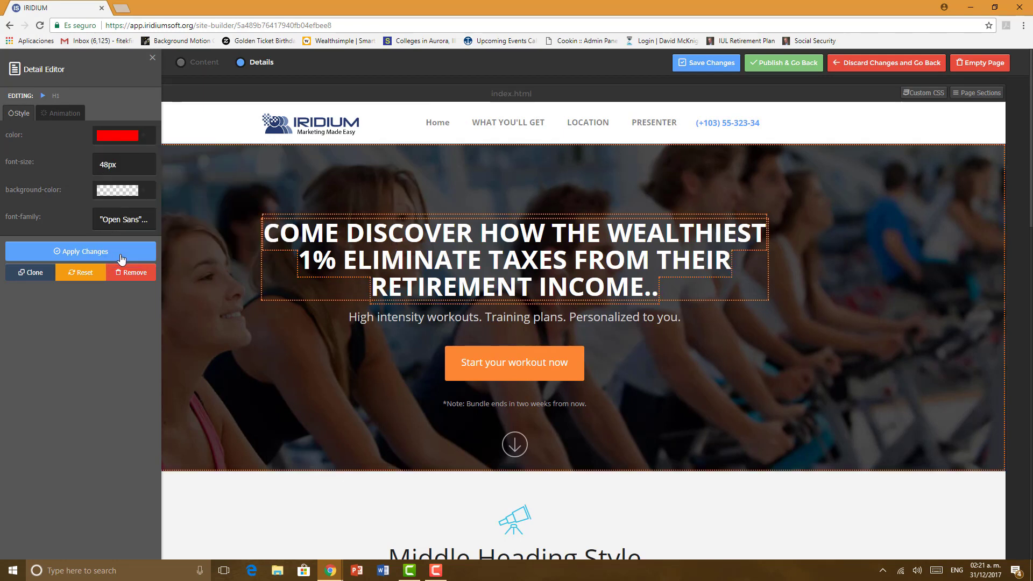
pyautogui.click(121, 257)
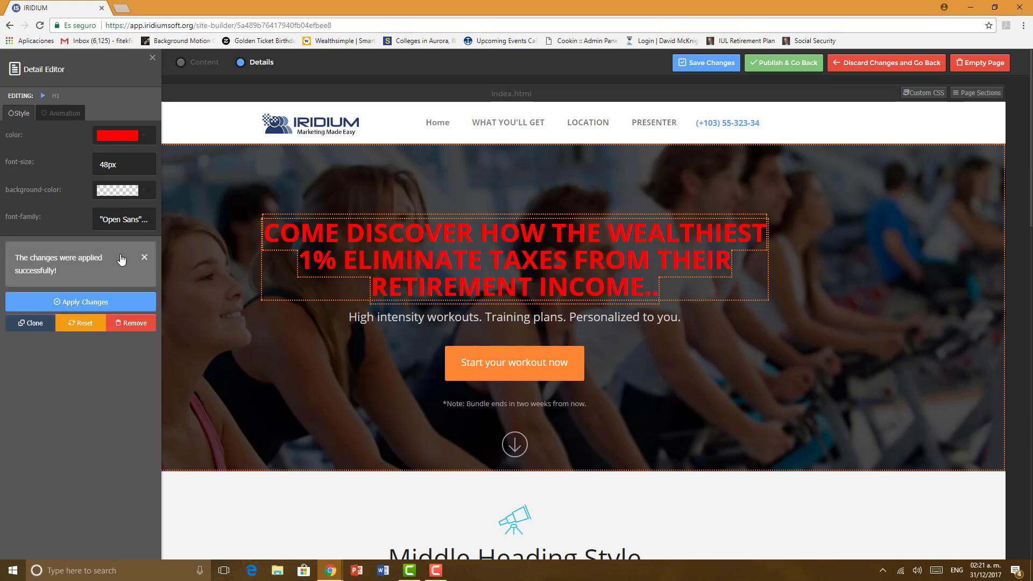
pyautogui.click(141, 136)
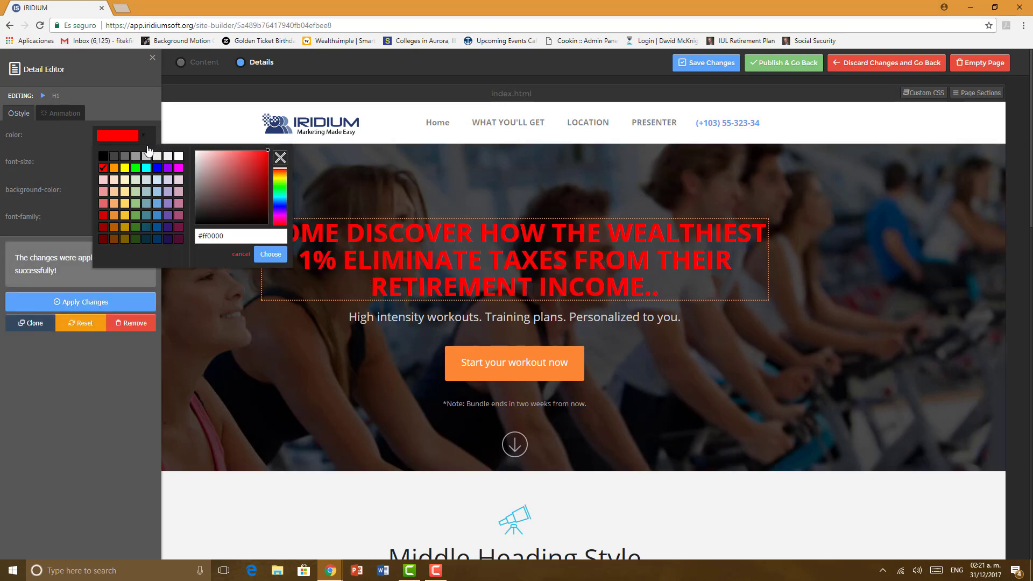
pyautogui.click(177, 158)
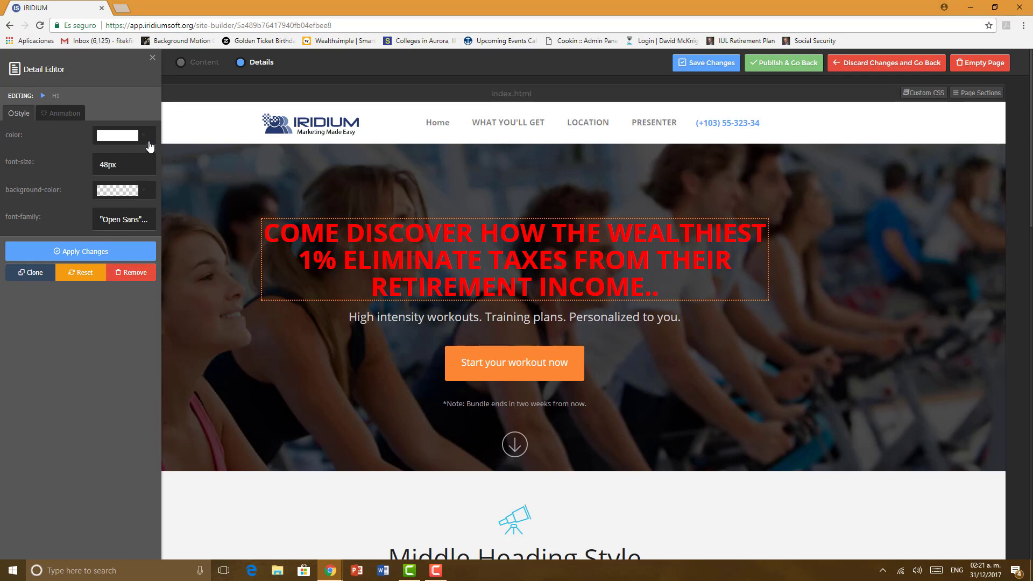
pyautogui.click(132, 251)
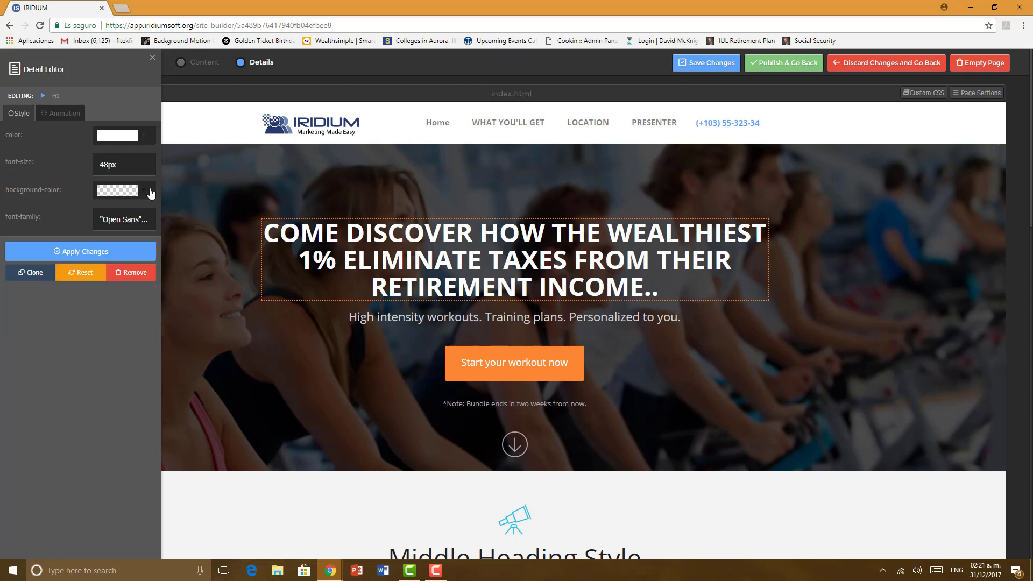
pyautogui.click(208, 180)
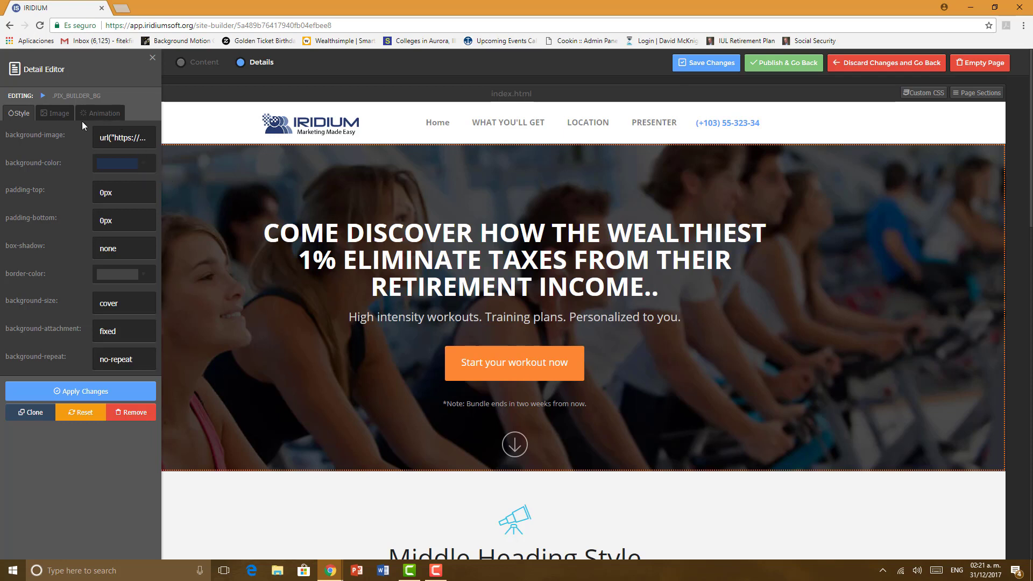
# Step: Set the hero background image to the seminarsituation audience photo from the File Manager
pyautogui.click(58, 114)
pyautogui.click(82, 208)
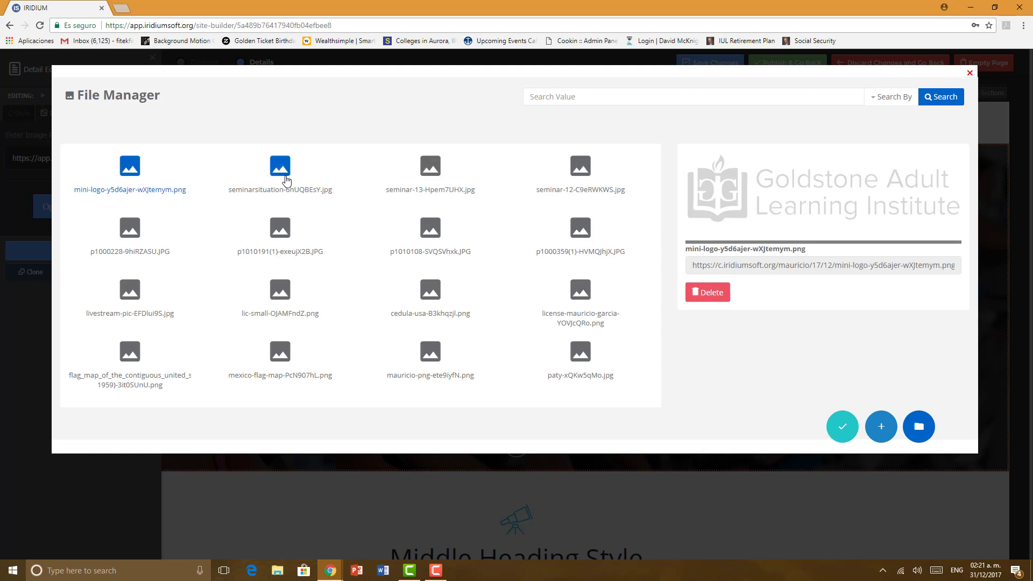
pyautogui.click(286, 180)
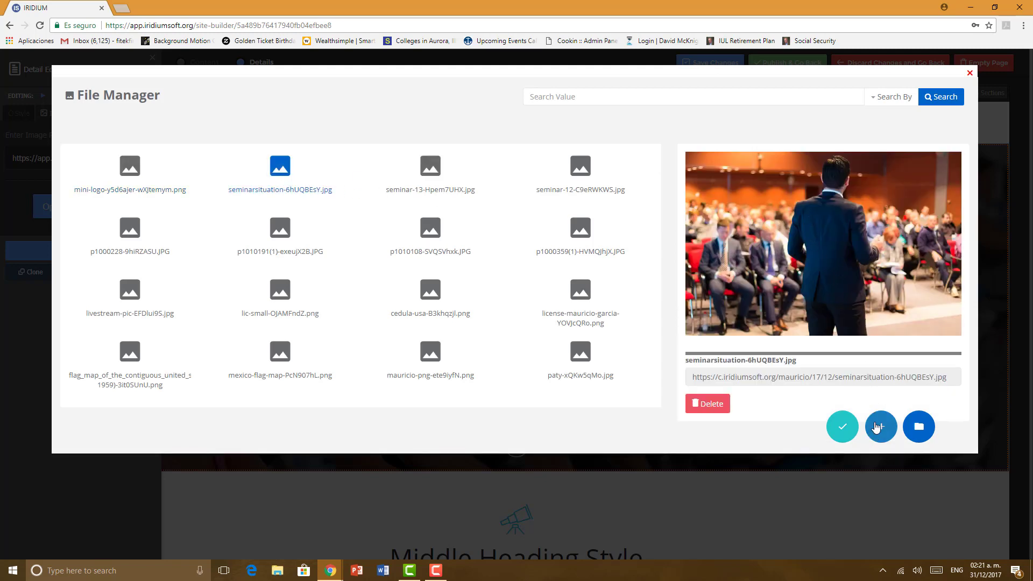
pyautogui.click(843, 430)
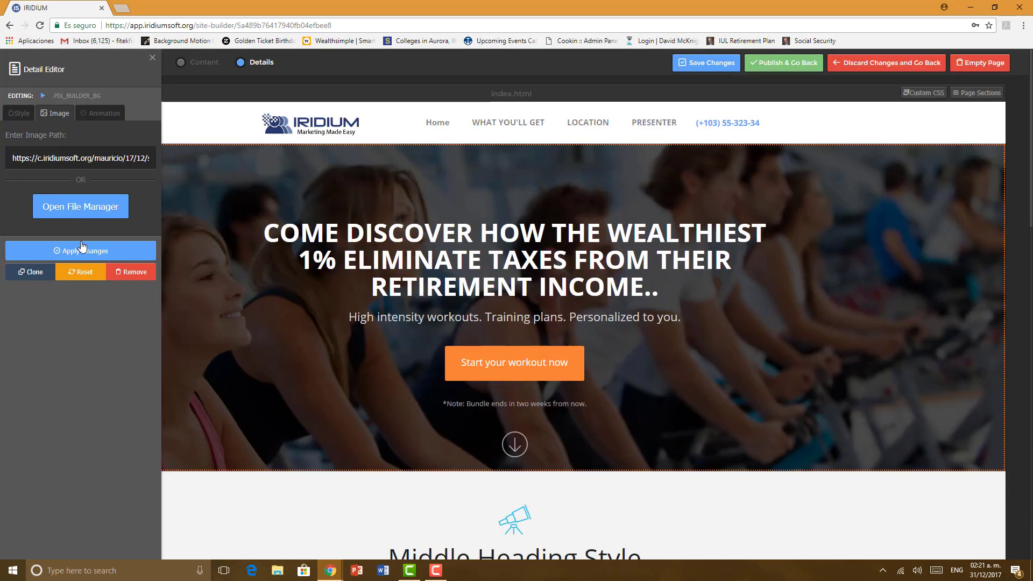
pyautogui.click(82, 248)
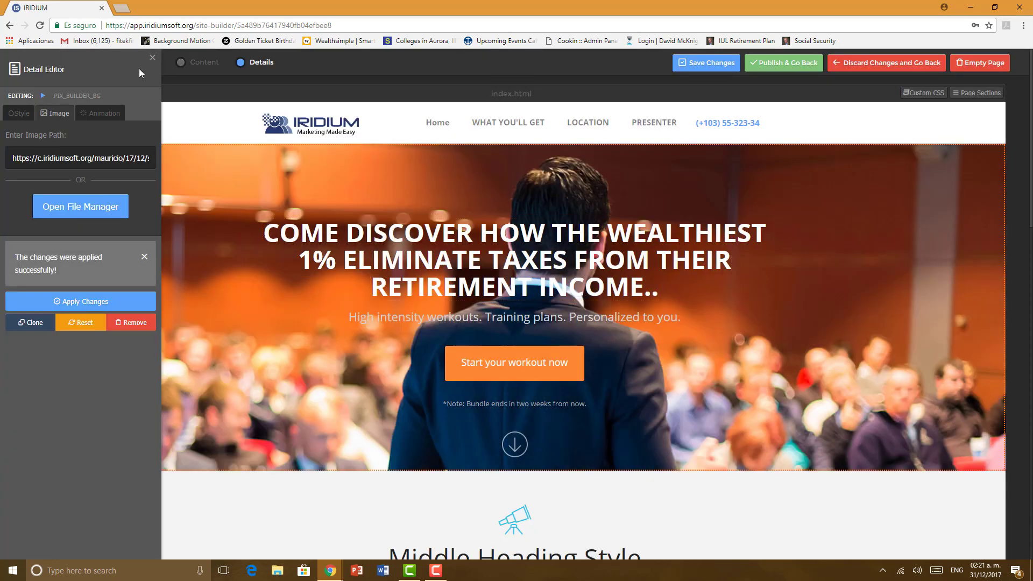
pyautogui.click(151, 58)
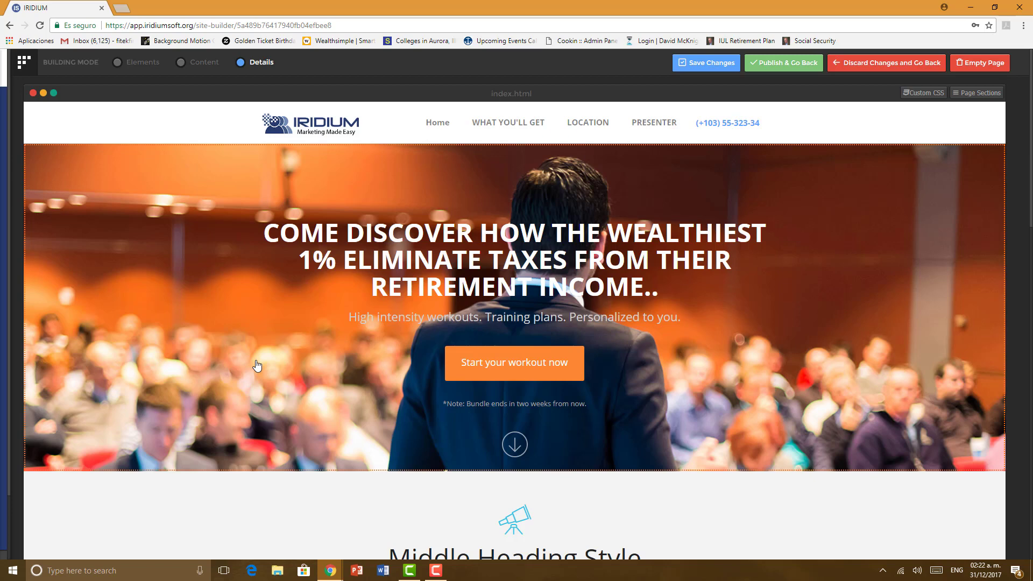
# Step: Open the hero subtitle in Content mode, then close its editor without changes
pyautogui.scroll(-2, 257, 366)
pyautogui.scroll(2, 257, 366)
pyautogui.click(197, 63)
pyautogui.click(368, 319)
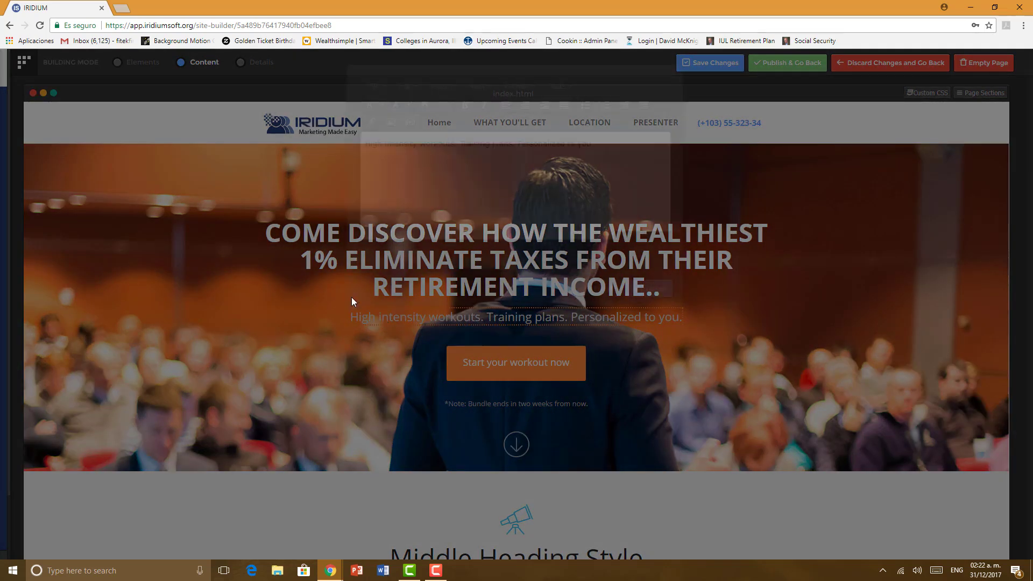
pyautogui.click(597, 295)
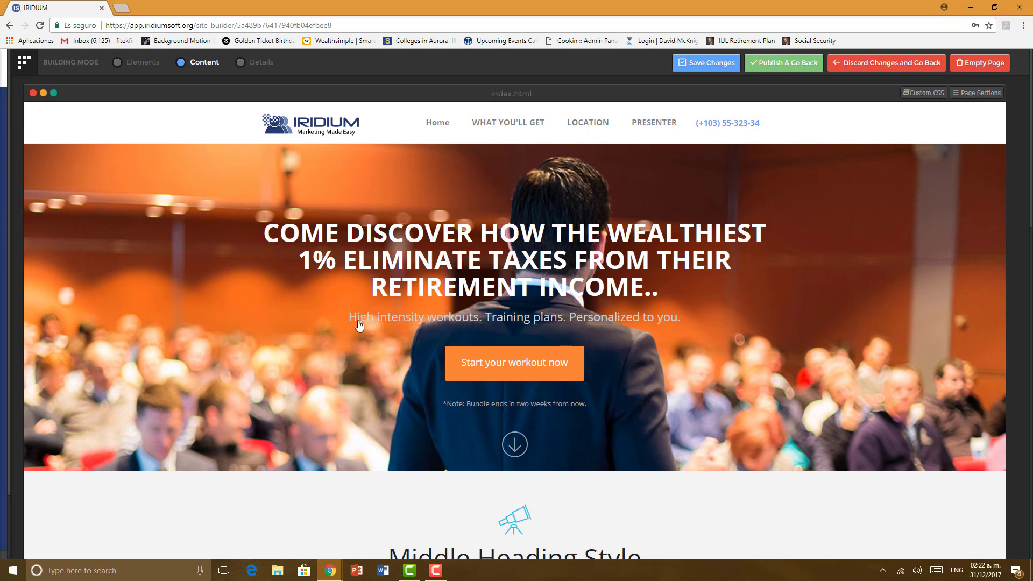
# Step: In Details mode, set the subtitle's text colour to white and apply it
pyautogui.click(246, 63)
pyautogui.click(398, 321)
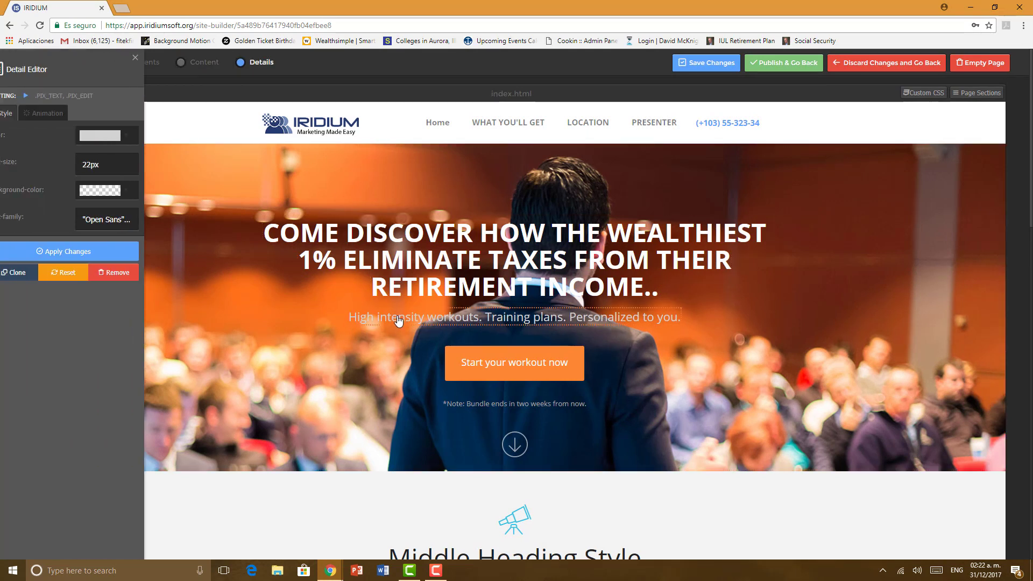
pyautogui.click(135, 135)
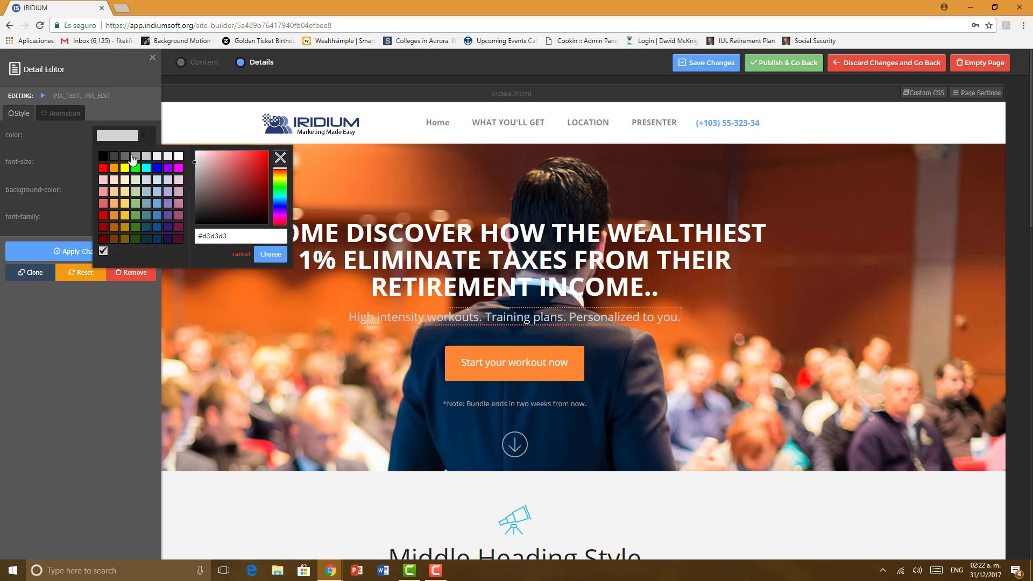
pyautogui.click(178, 156)
pyautogui.click(135, 254)
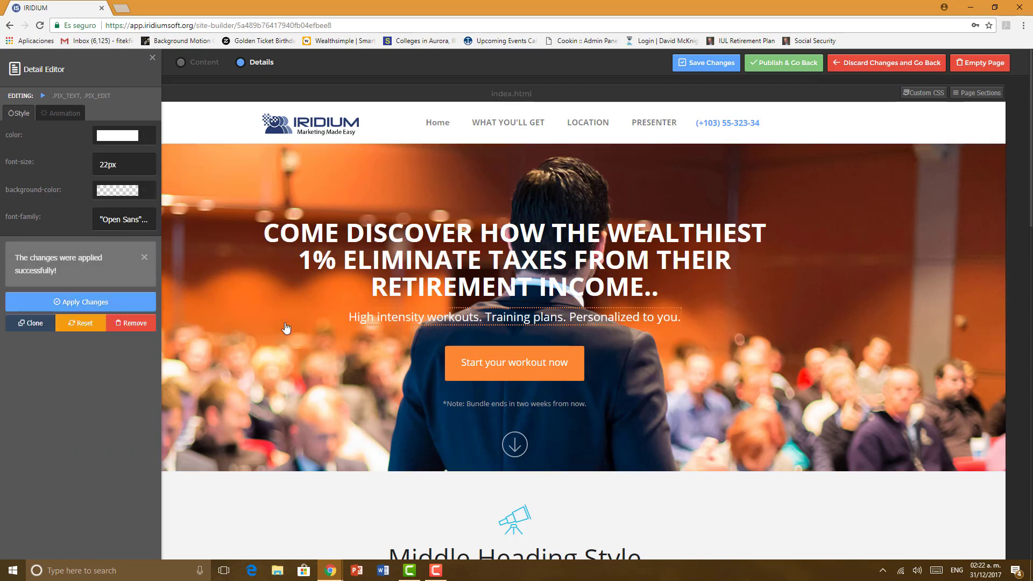
pyautogui.click(333, 361)
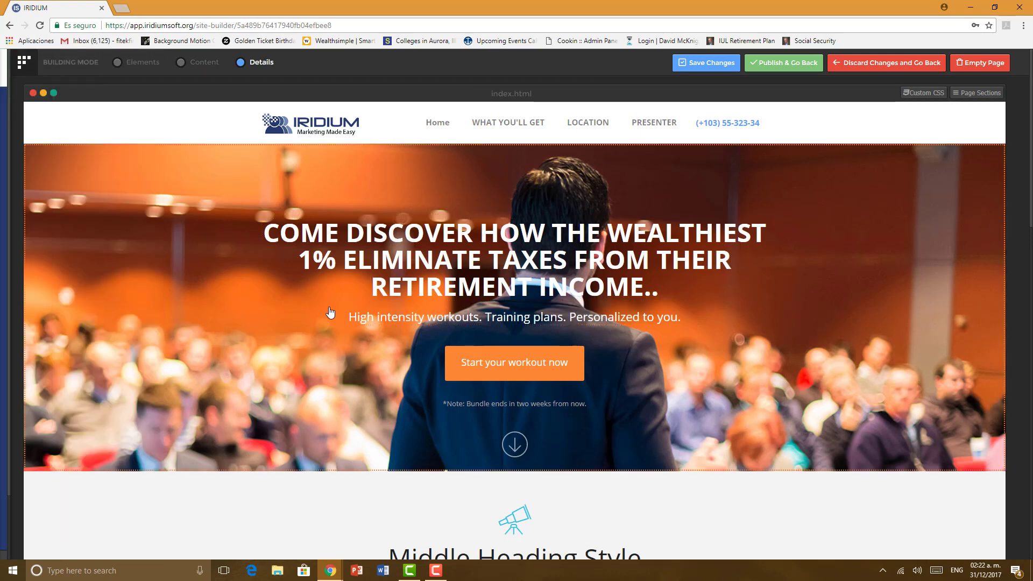
# Step: Clear the 'Middle Heading Style' text from the section heading in Content mode
pyautogui.scroll(-7, 330, 312)
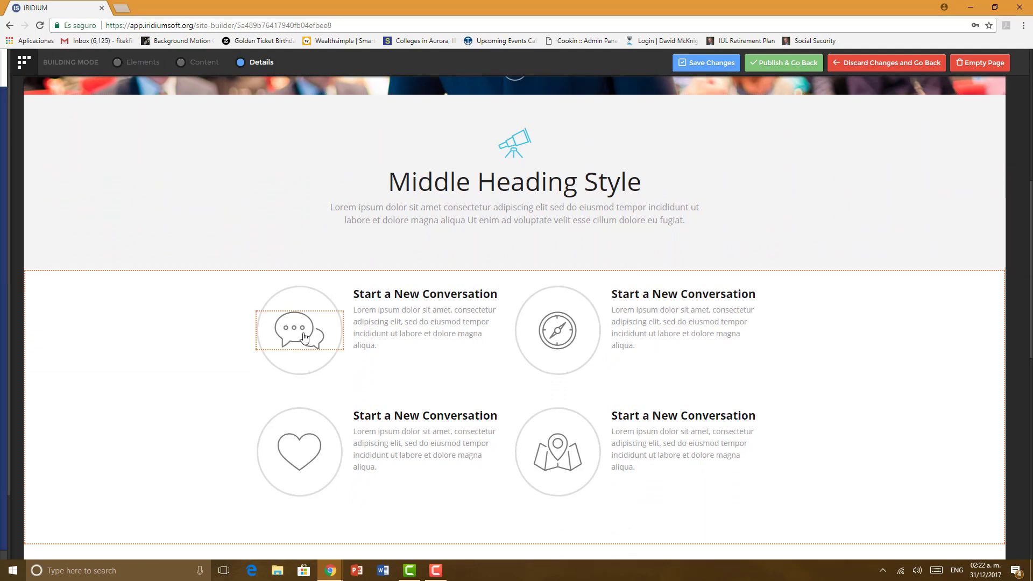
pyautogui.click(304, 337)
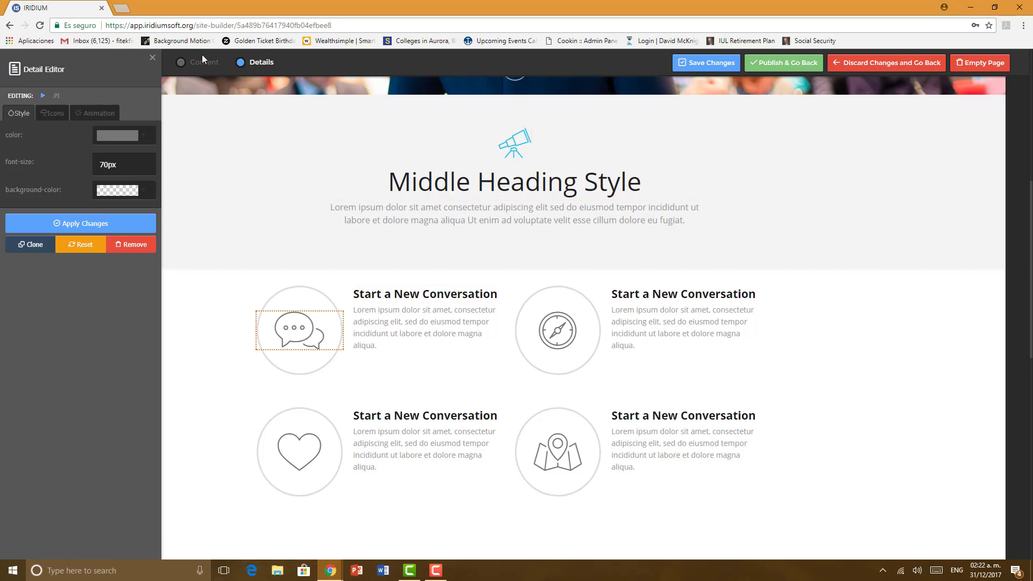
pyautogui.click(212, 73)
pyautogui.click(507, 189)
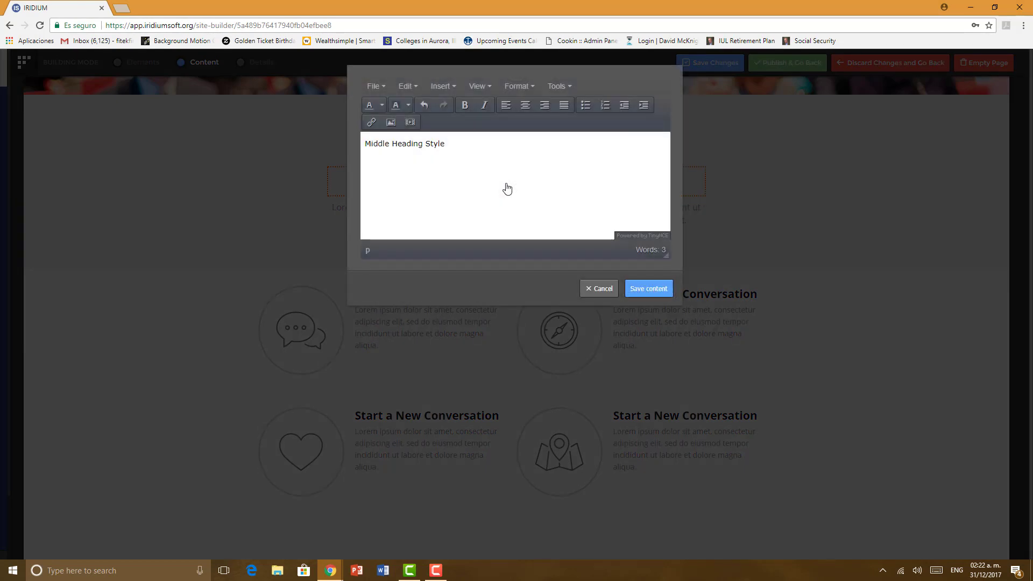
pyautogui.moveTo(448, 143); pyautogui.dragTo(368, 142)
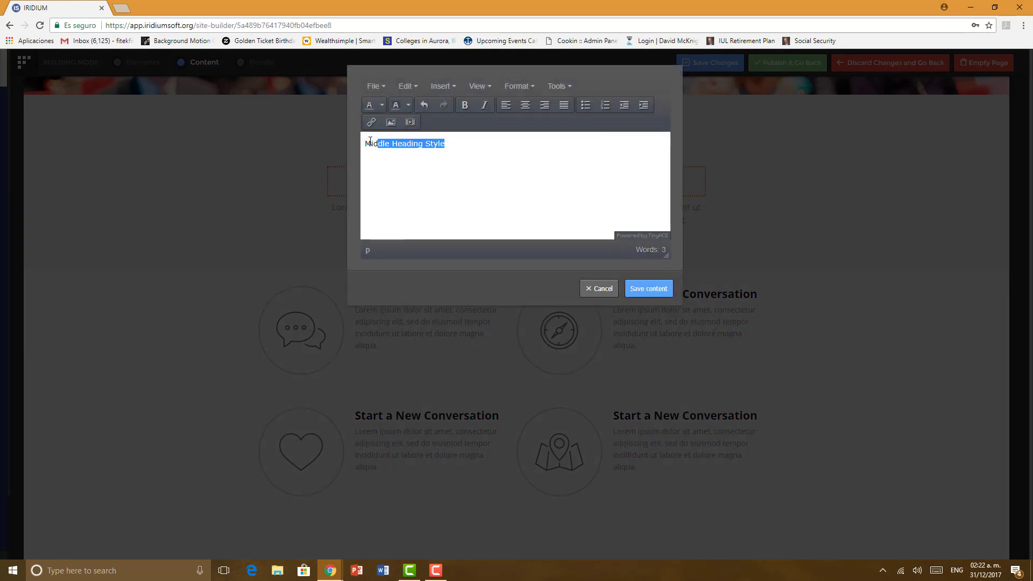
pyautogui.press('BackSpace')
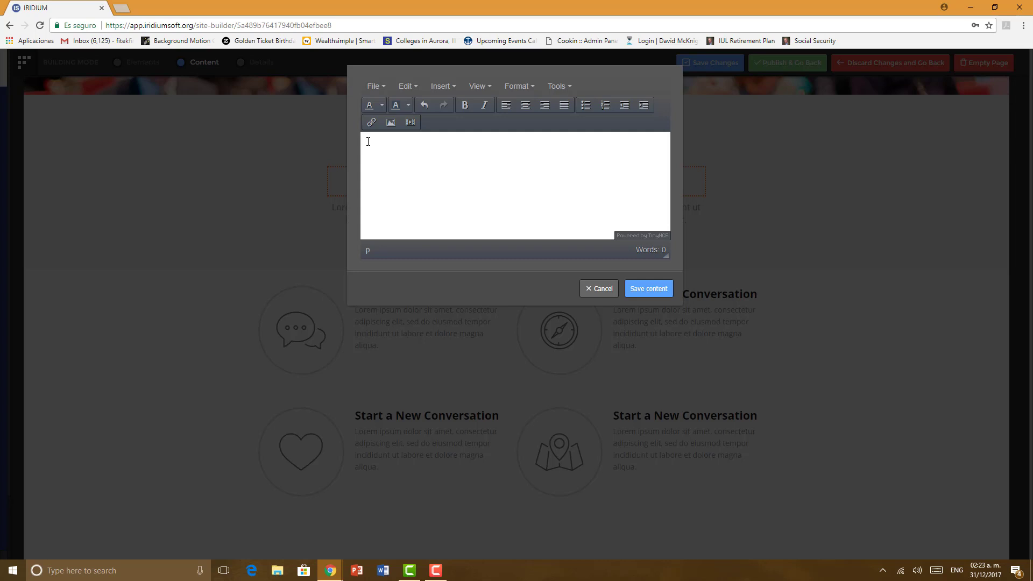
# Step: Enter 'What You'll Learn At This Event' as the heading and save the content
pyautogui.write('W')
pyautogui.press('BackSpace')
pyautogui.write('WHA')
pyautogui.press('BackSpace')
pyautogui.press('BackSpace')
pyautogui.write('hat')
pyautogui.write(" You'll")
pyautogui.write(' Lea')
pyautogui.write('rn At')
pyautogui.write(' Te')
pyautogui.write('Even')
pyautogui.click(660, 289)
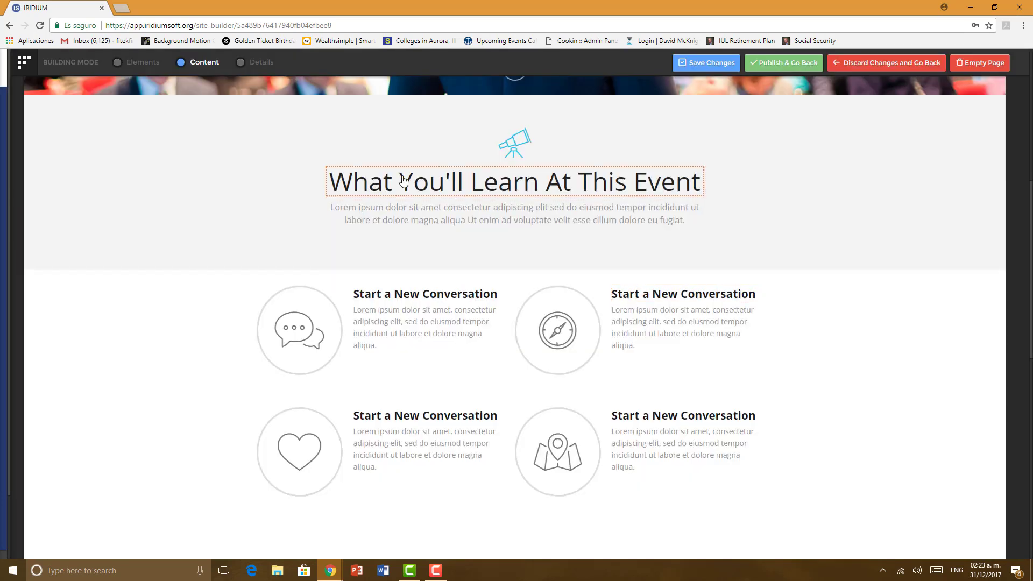
# Step: Delete all the Lorem ipsum text under the heading and save the emptied paragraph
pyautogui.click(541, 209)
pyautogui.moveTo(478, 171); pyautogui.dragTo(355, 137)
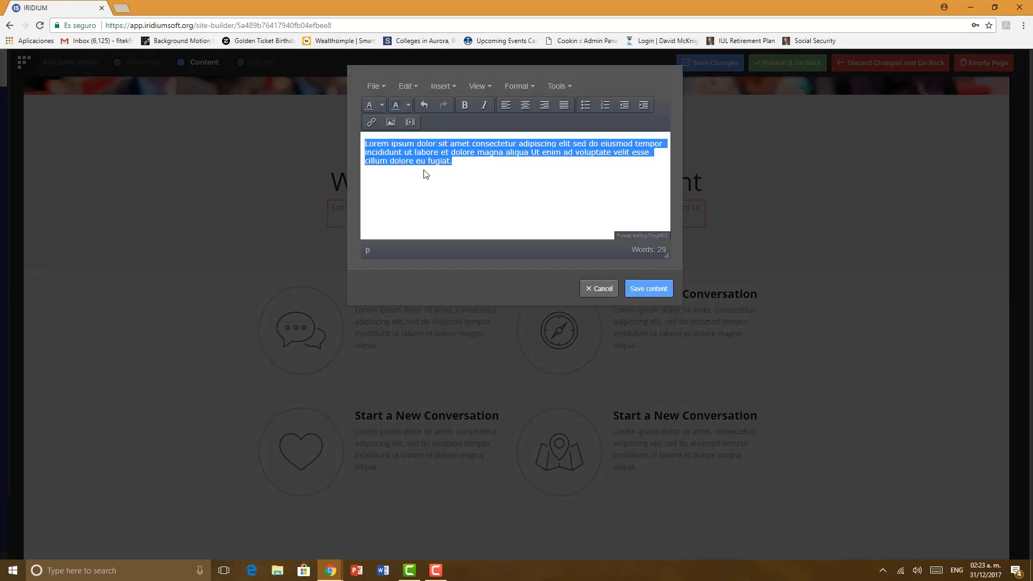
pyautogui.press('BackSpace')
pyautogui.click(648, 289)
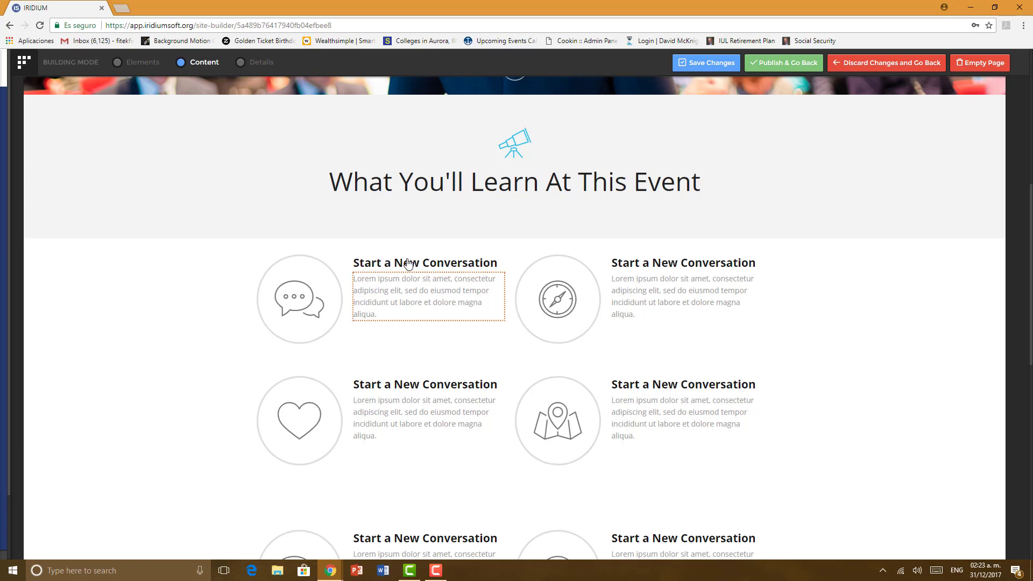
# Step: Remove the first feature item's heading in Details mode, confirming the deletion
pyautogui.click(404, 274)
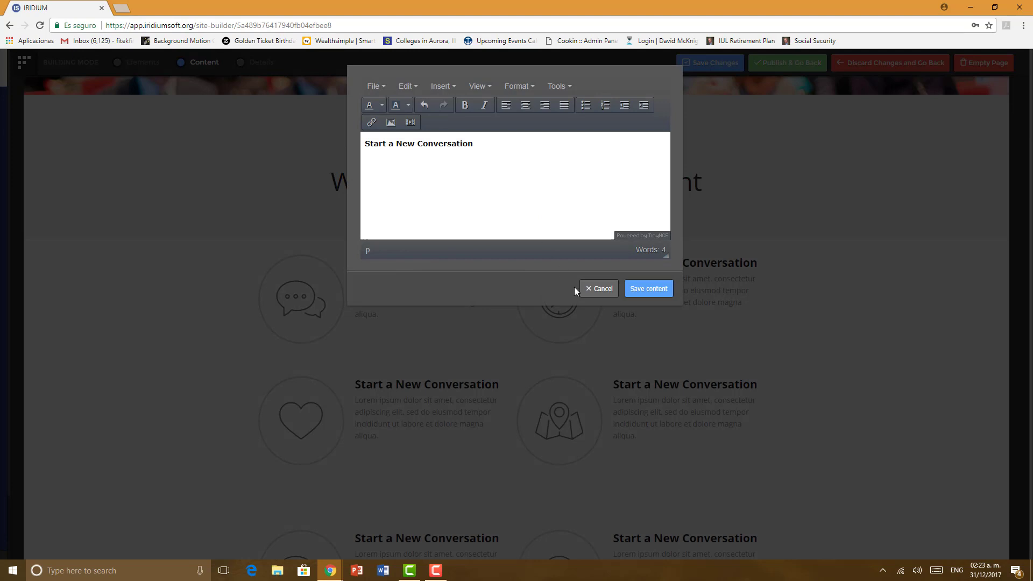
pyautogui.click(592, 289)
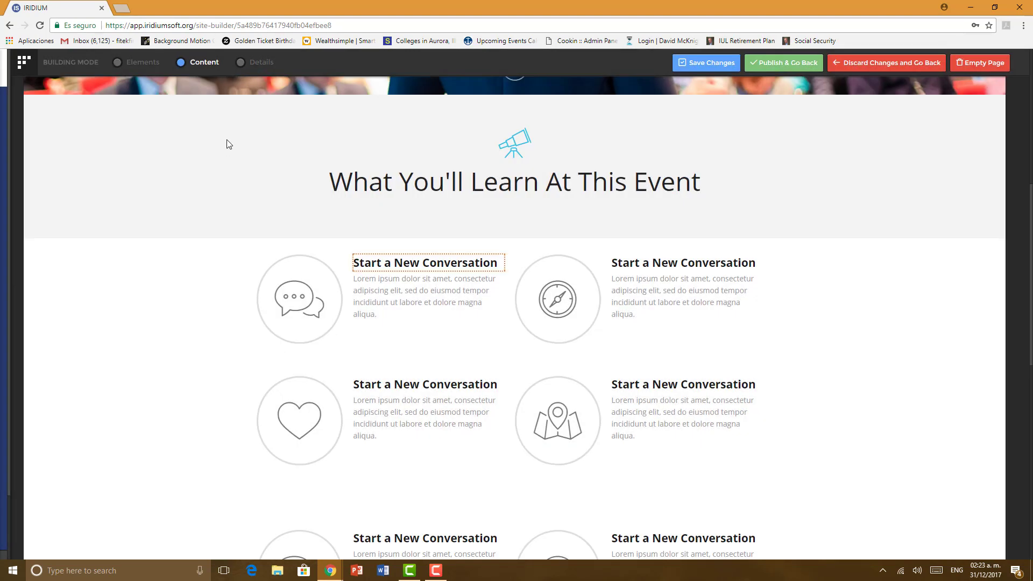
pyautogui.click(263, 64)
pyautogui.click(379, 261)
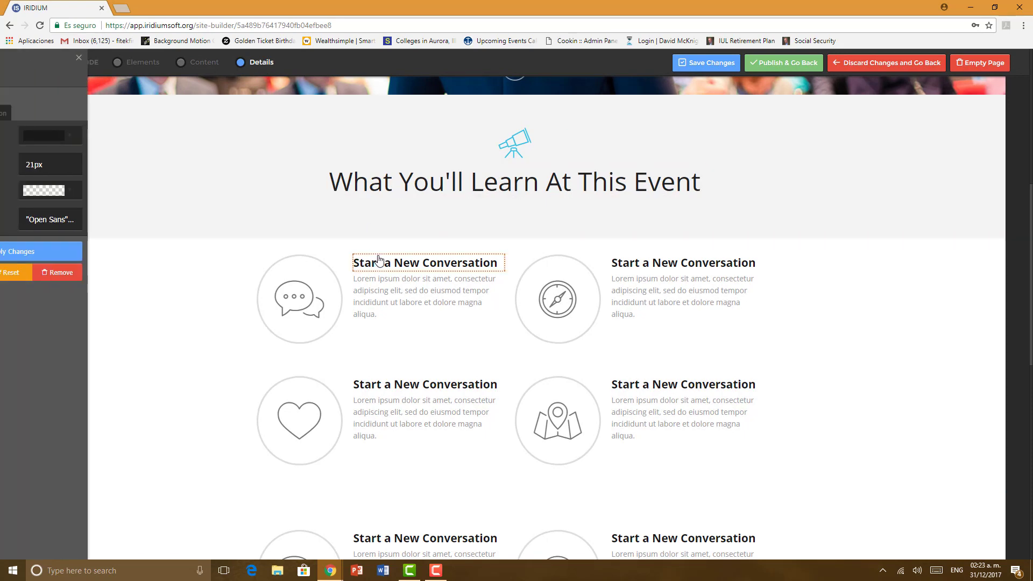
pyautogui.click(132, 273)
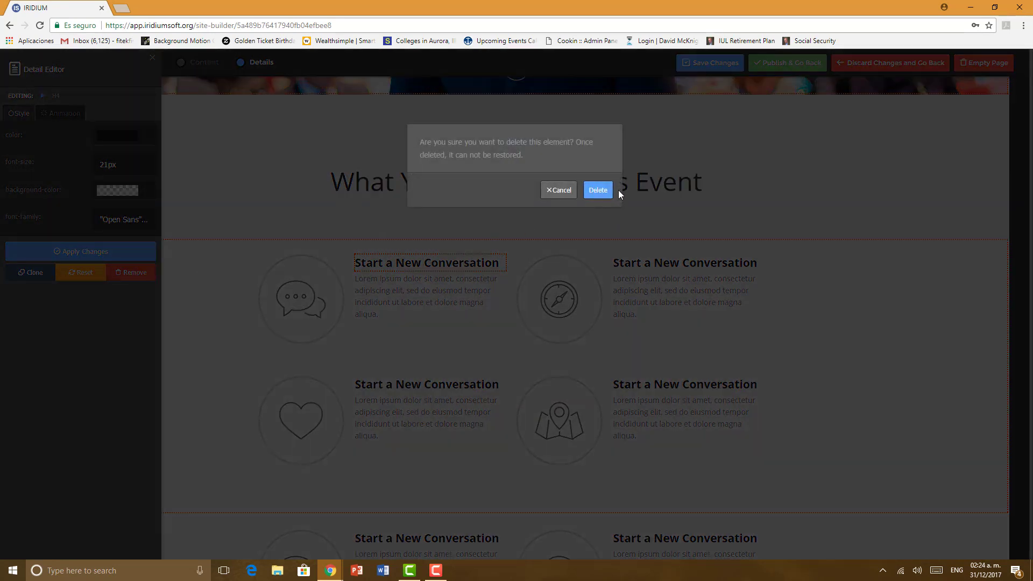
pyautogui.click(599, 192)
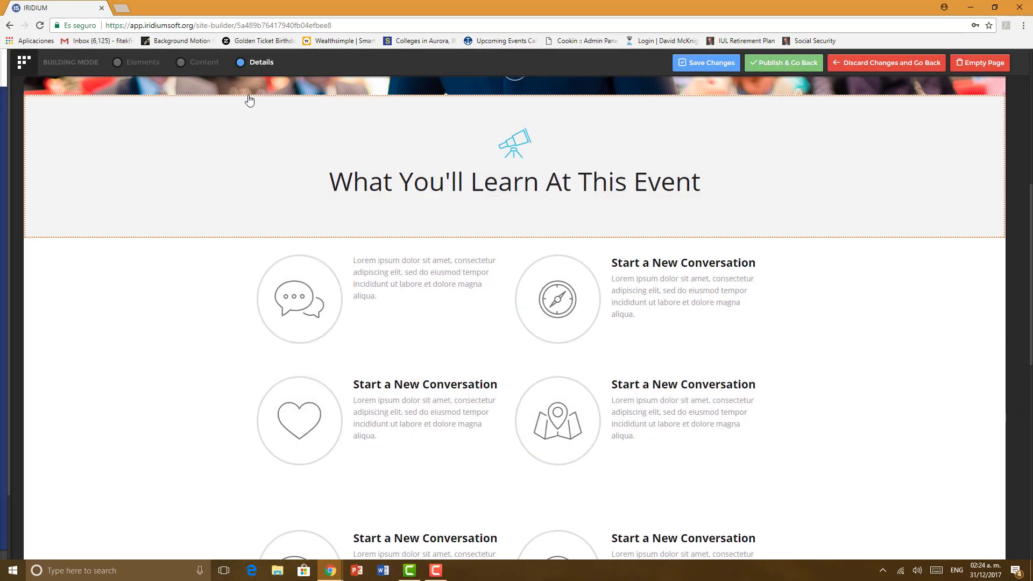
# Step: Replace the first feature's description with 'Strategies to Squeeze More Income From Your Social Security Benefits' and save
pyautogui.click(206, 63)
pyautogui.click(380, 279)
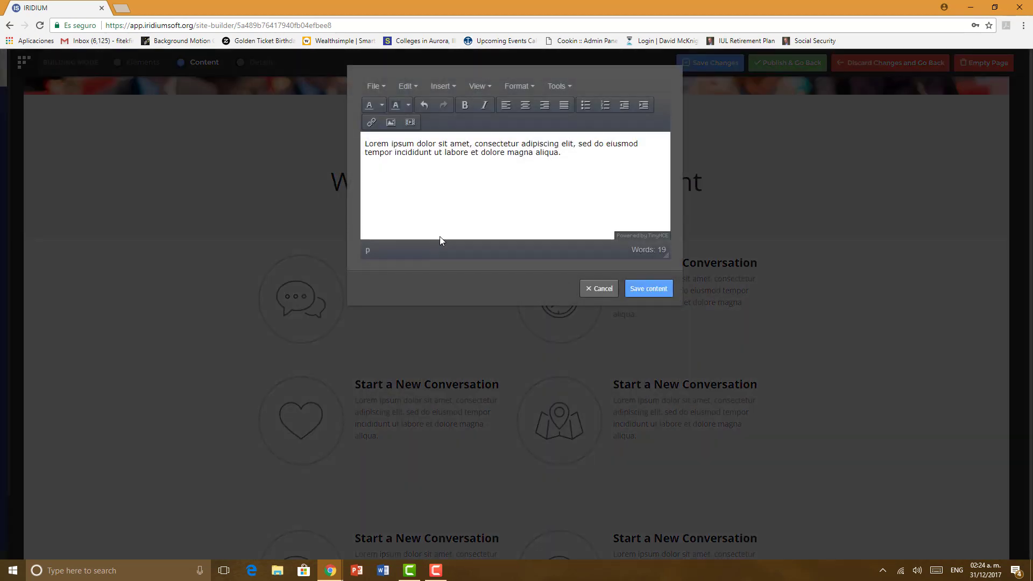
pyautogui.moveTo(561, 152); pyautogui.dragTo(367, 144)
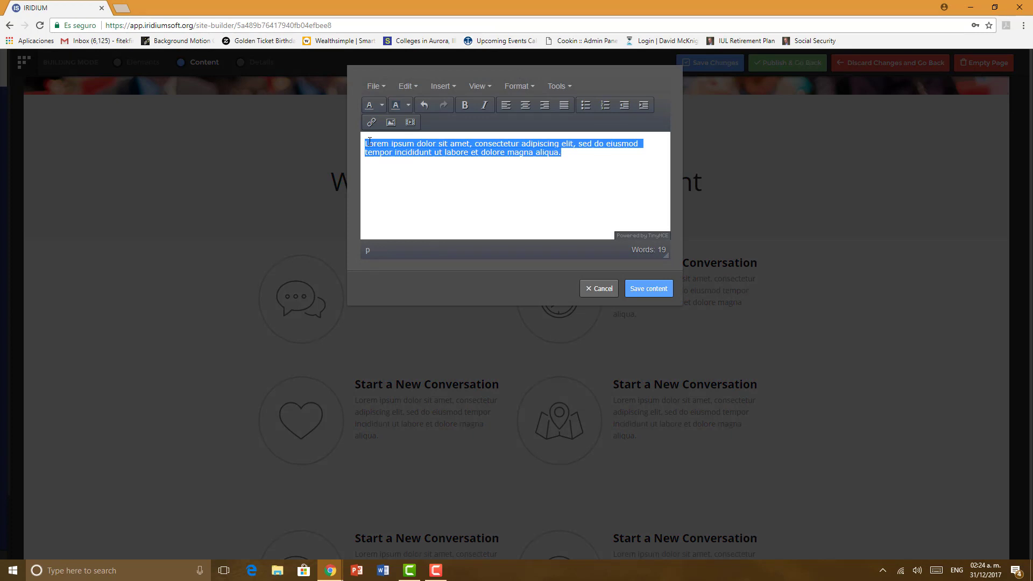
pyautogui.press('BackSpace')
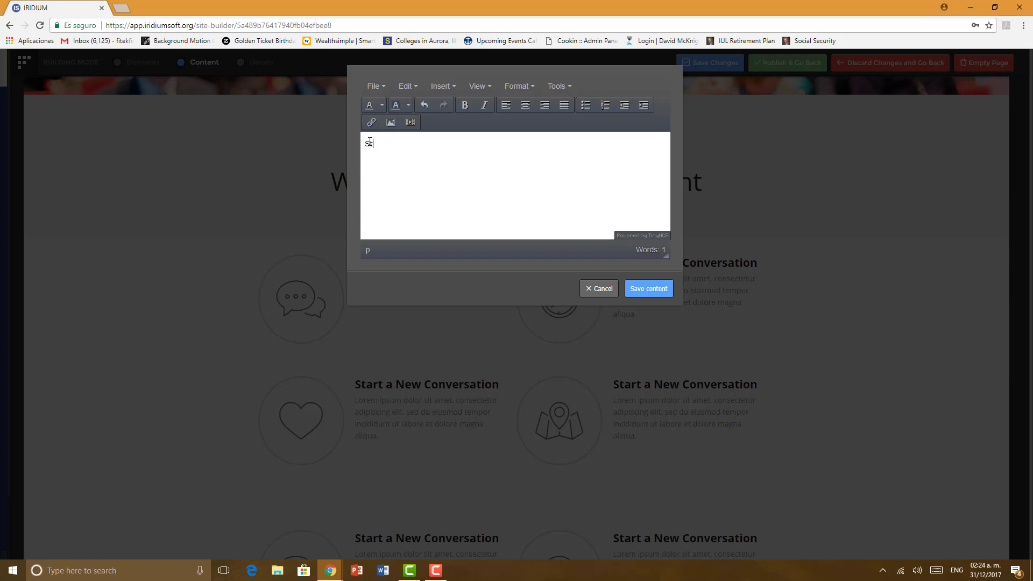
pyautogui.write('Strategies to Squeeze')
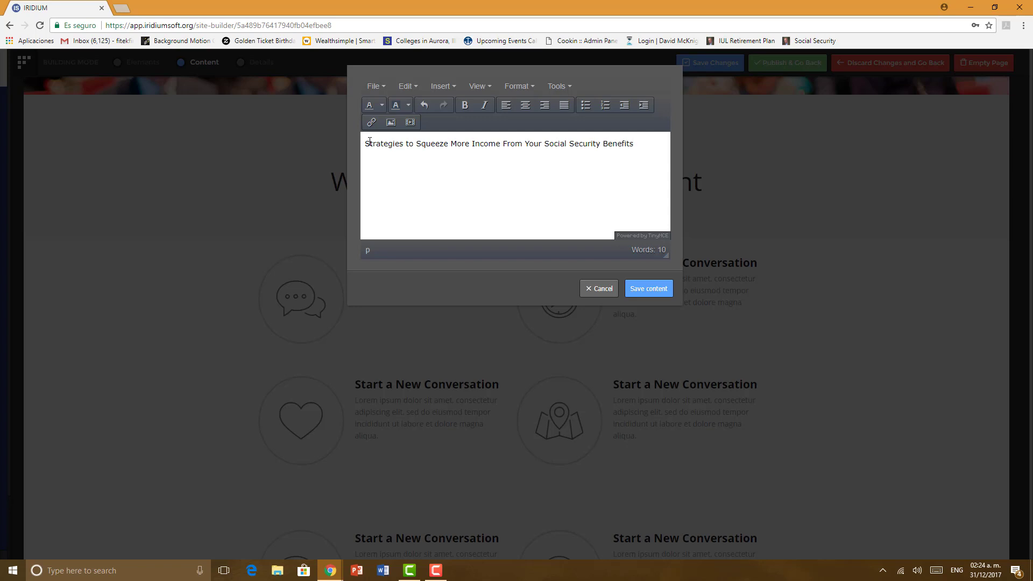
pyautogui.click(640, 290)
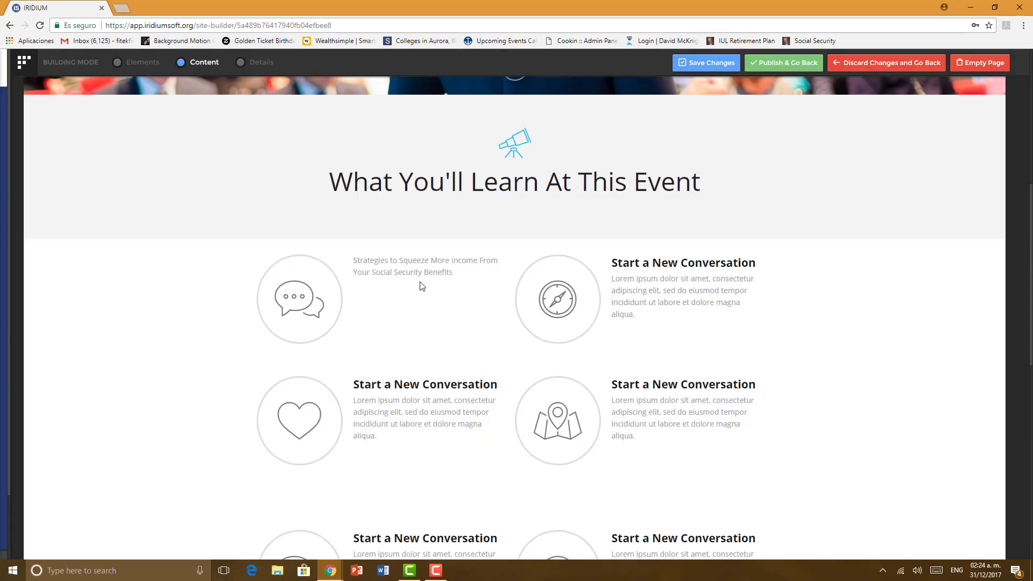
# Step: Set the new feature text to 24px and change its colour to black
pyautogui.click(268, 65)
pyautogui.click(418, 272)
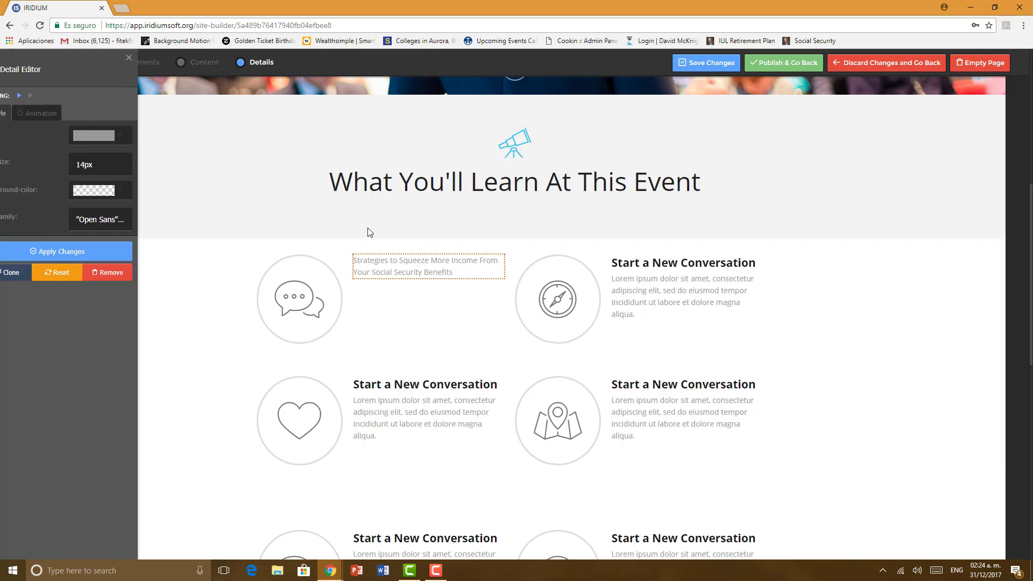
pyautogui.click(103, 162)
pyautogui.click(104, 163)
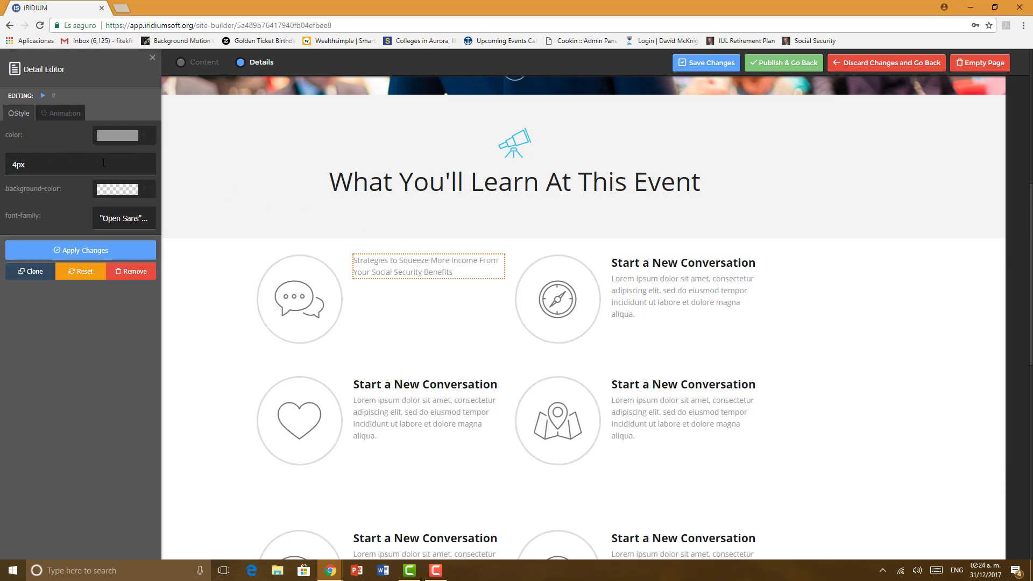
pyautogui.write('2')
pyautogui.click(110, 251)
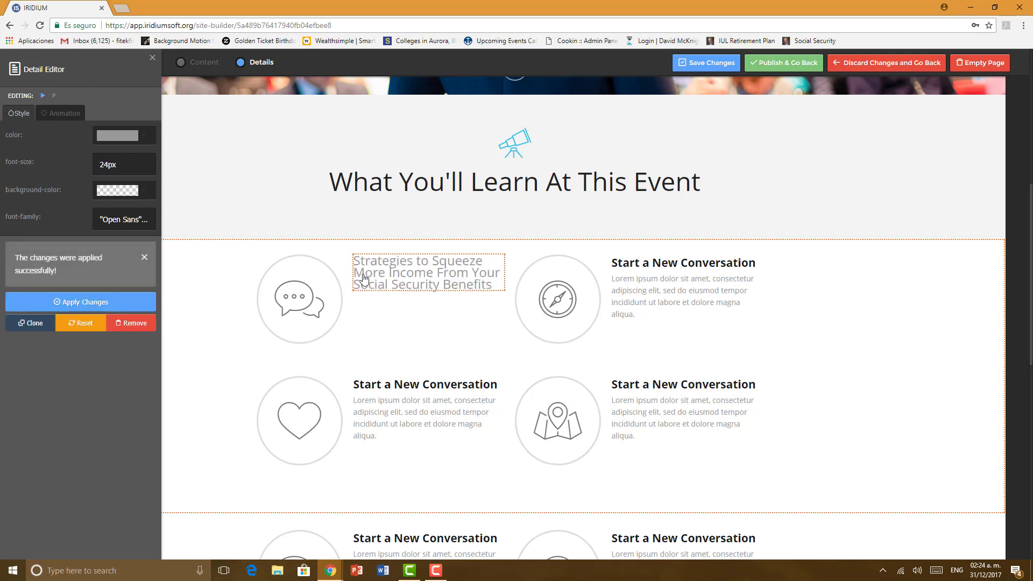
pyautogui.click(144, 139)
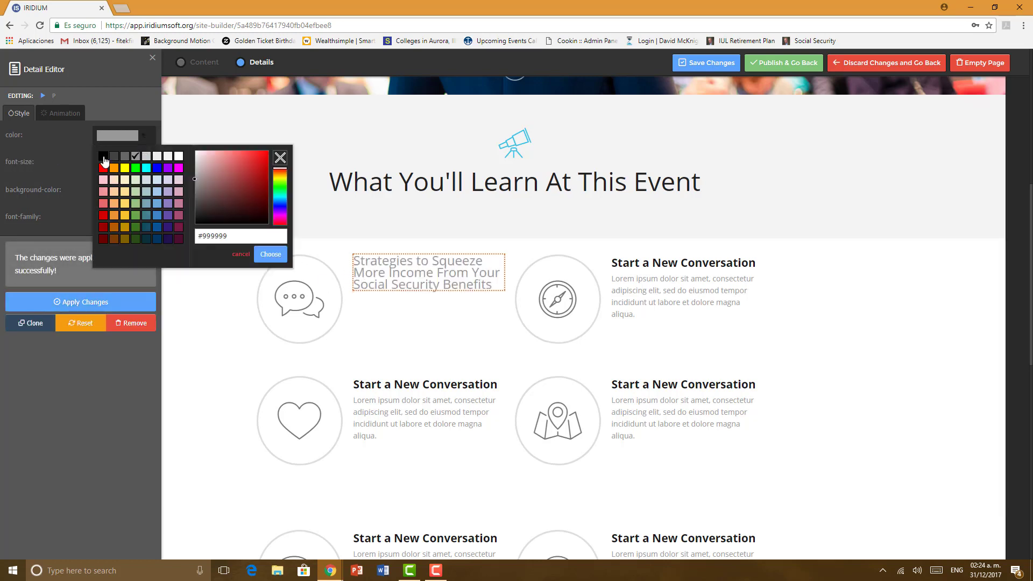
pyautogui.click(104, 157)
pyautogui.click(114, 305)
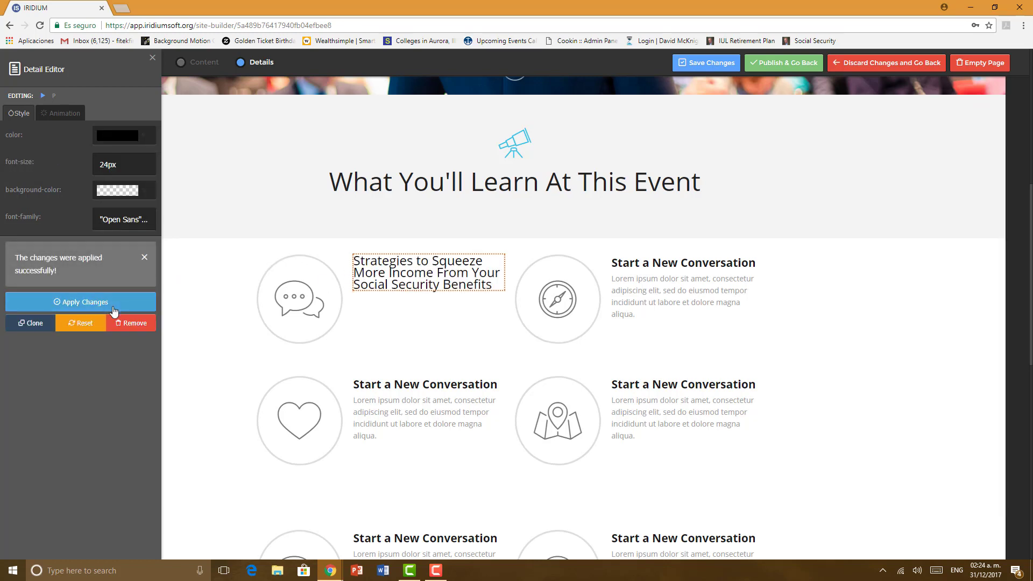
pyautogui.click(206, 314)
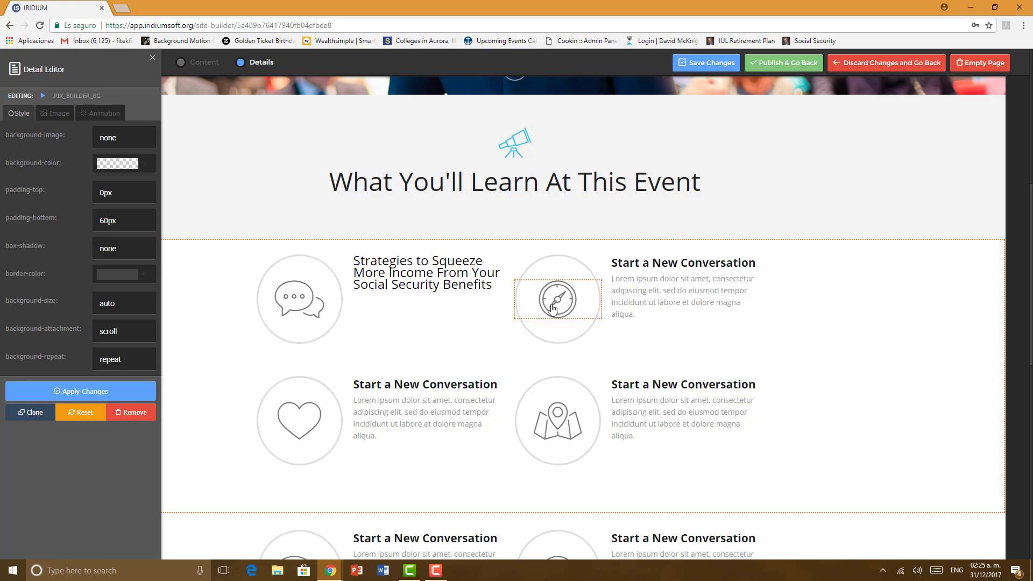
# Step: Close the style settings and add a new page from the Pages list
pyautogui.scroll(-6, 554, 312)
pyautogui.scroll(15, 474, 403)
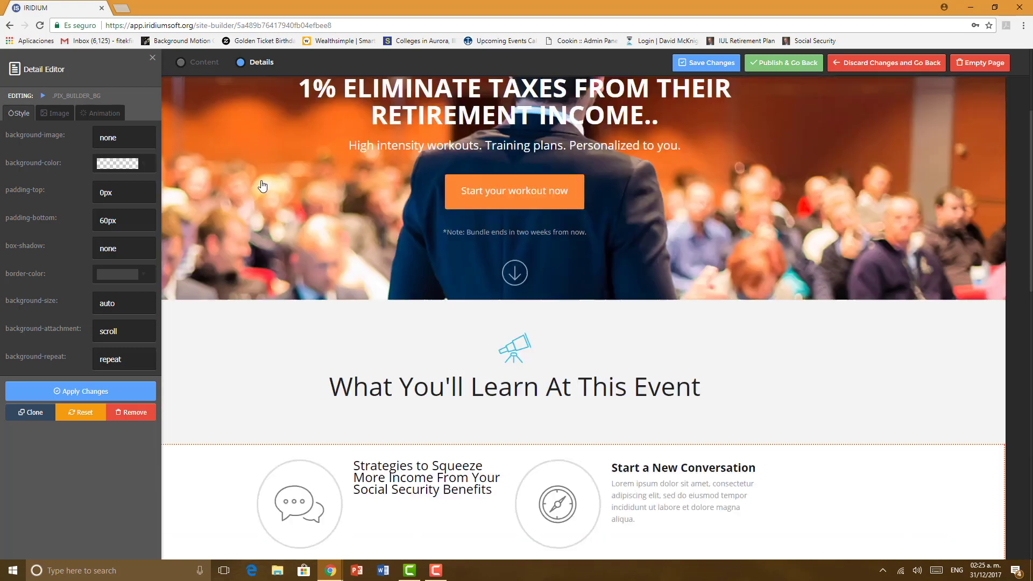
pyautogui.click(153, 61)
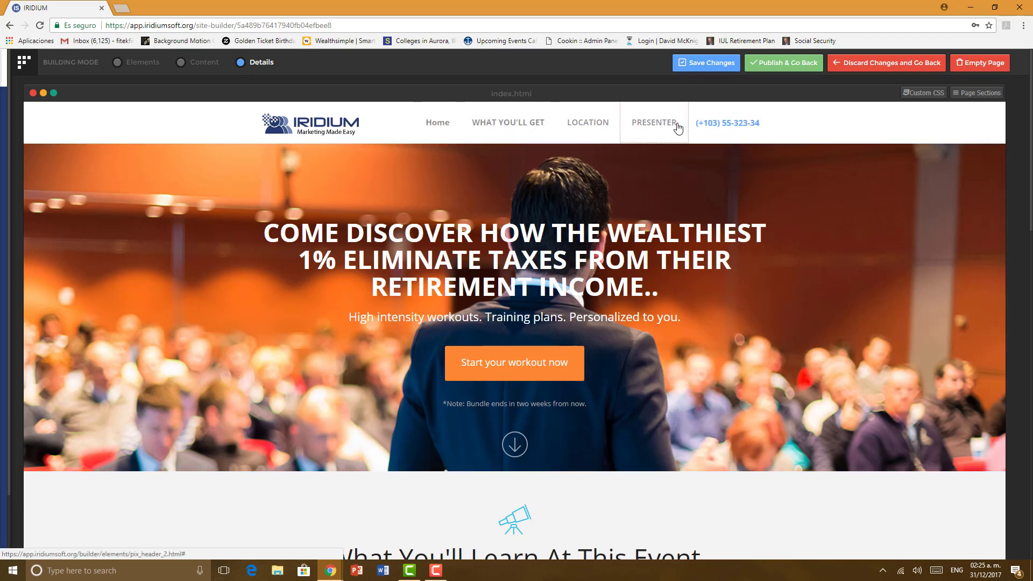
pyautogui.moveTo(47, 210)
pyautogui.scroll(-2, 46, 210)
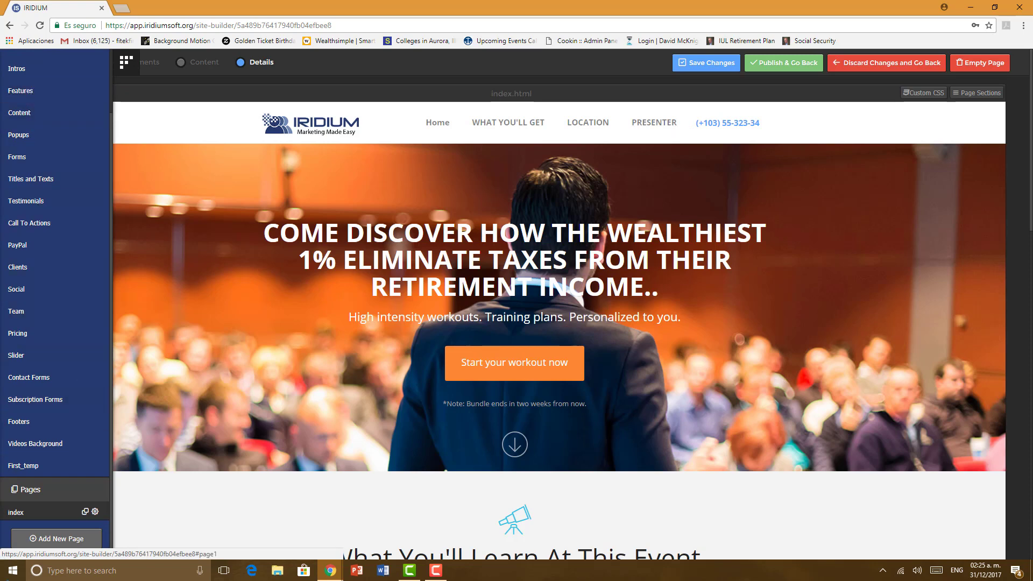
pyautogui.scroll(-1, 52, 459)
pyautogui.scroll(-3, 52, 458)
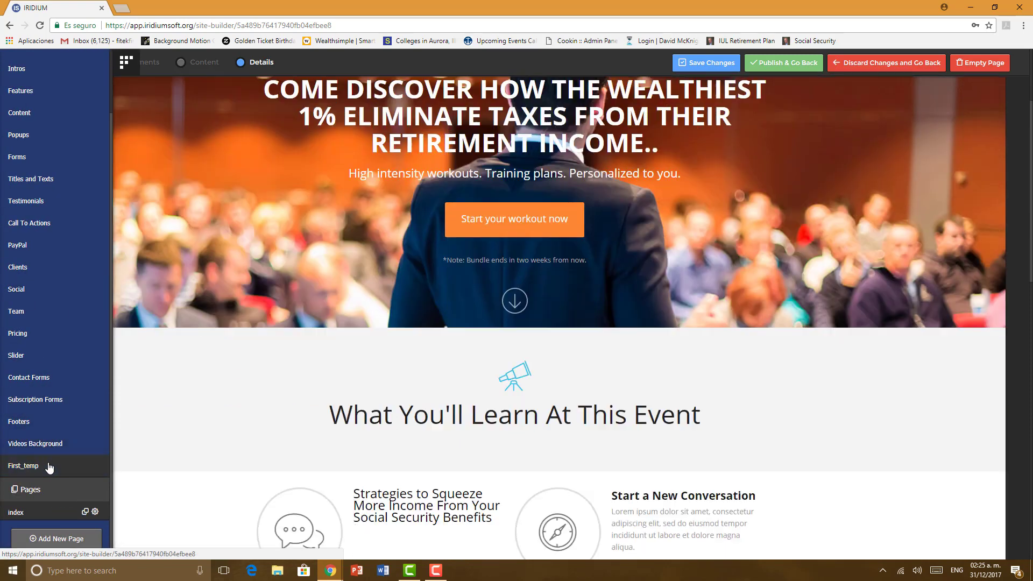
pyautogui.click(52, 538)
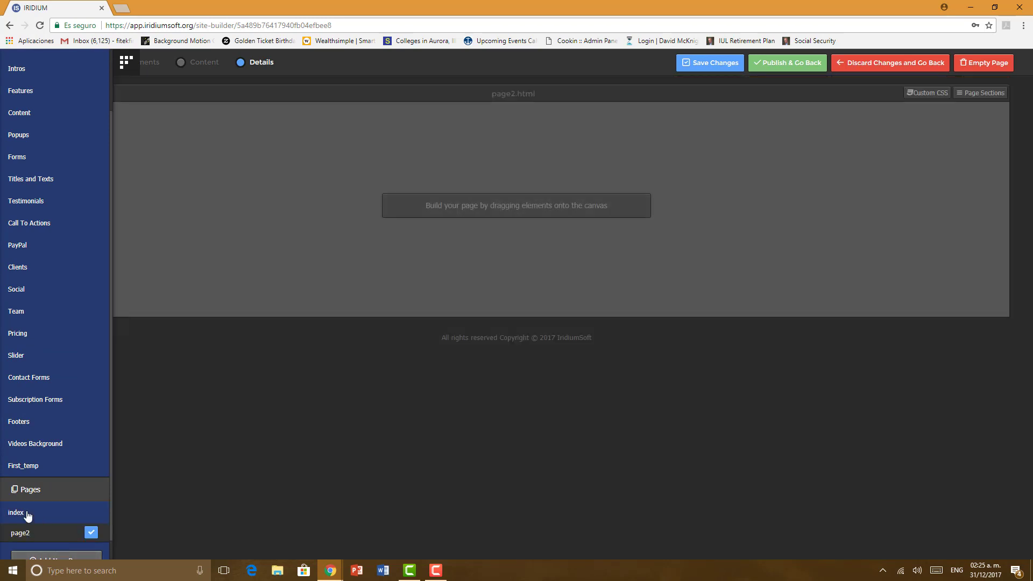
# Step: Rename page2 to 'what you get' and add another page
pyautogui.click(27, 514)
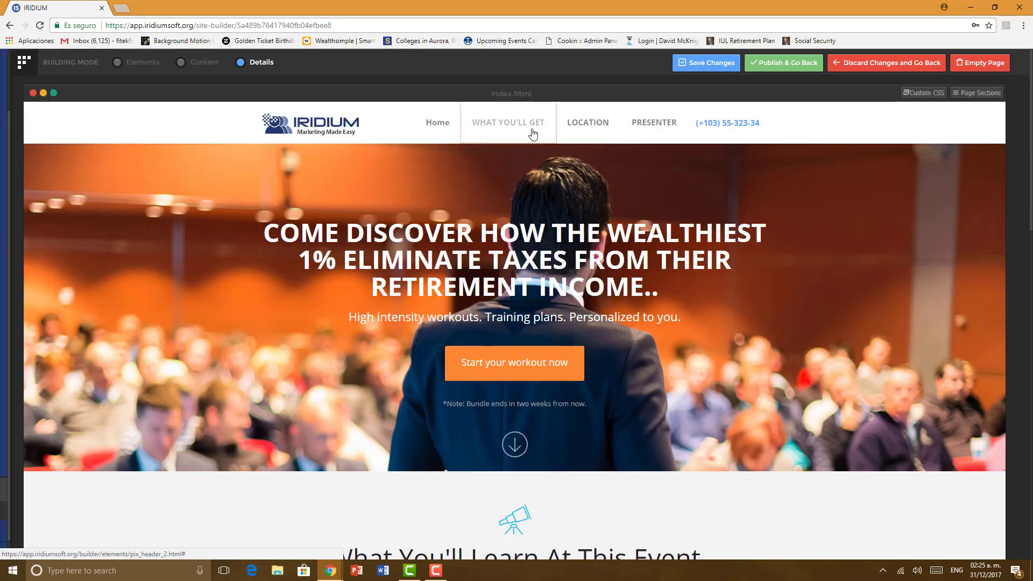
pyautogui.click(21, 513)
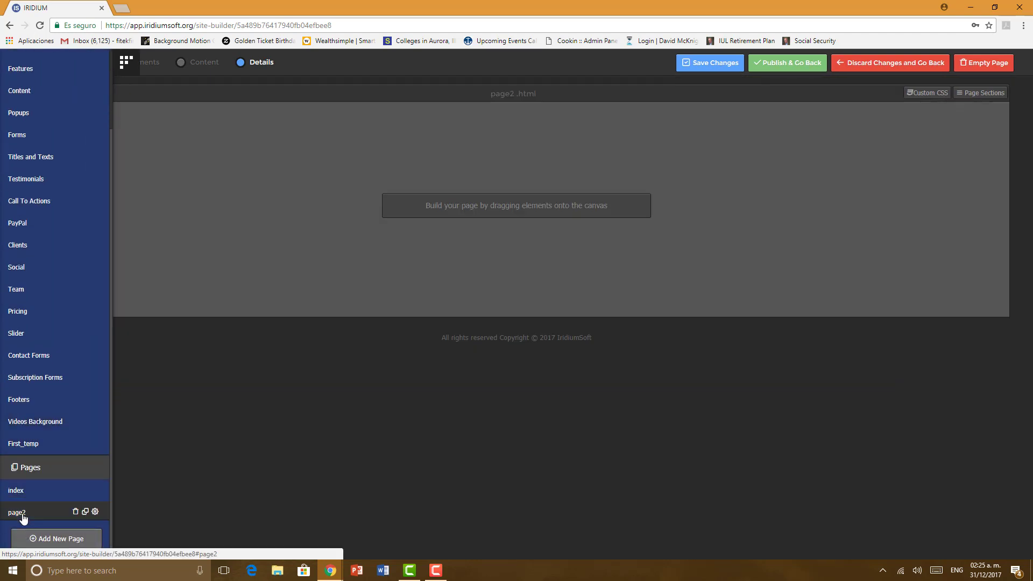
pyautogui.click(95, 512)
pyautogui.press('BackSpace')
pyautogui.press('BackSpace')
pyautogui.press('BackSpace')
pyautogui.press('BackSpace')
pyautogui.press('BackSpace')
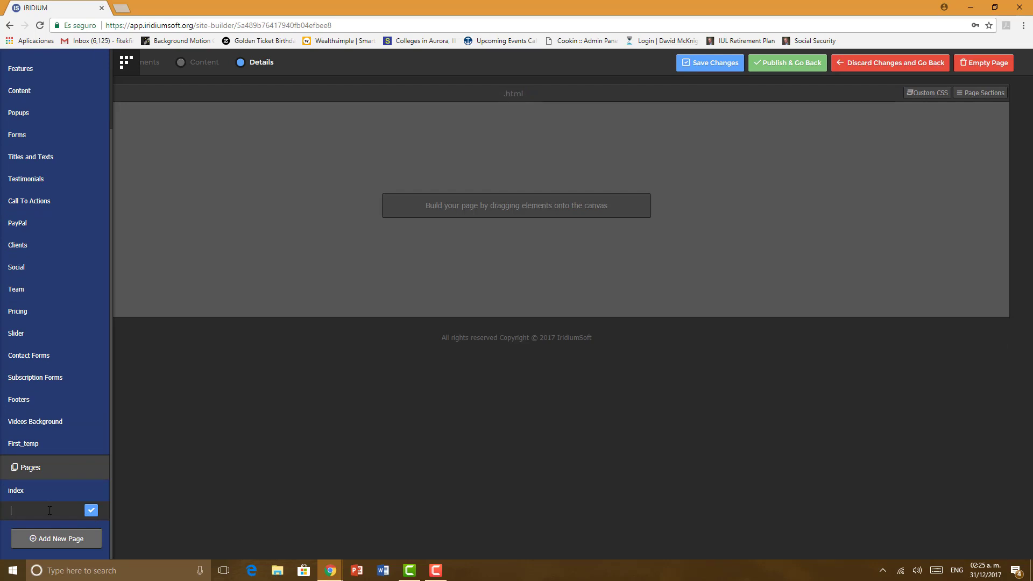
pyautogui.write('what you get')
pyautogui.click(60, 546)
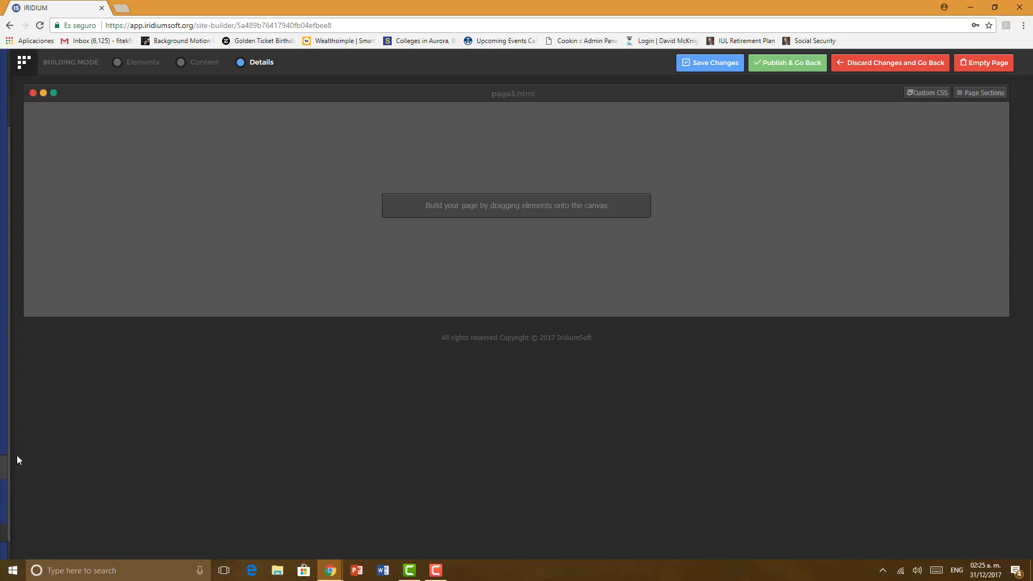
# Step: Rename page3 to 'location' and add one more page
pyautogui.click(28, 491)
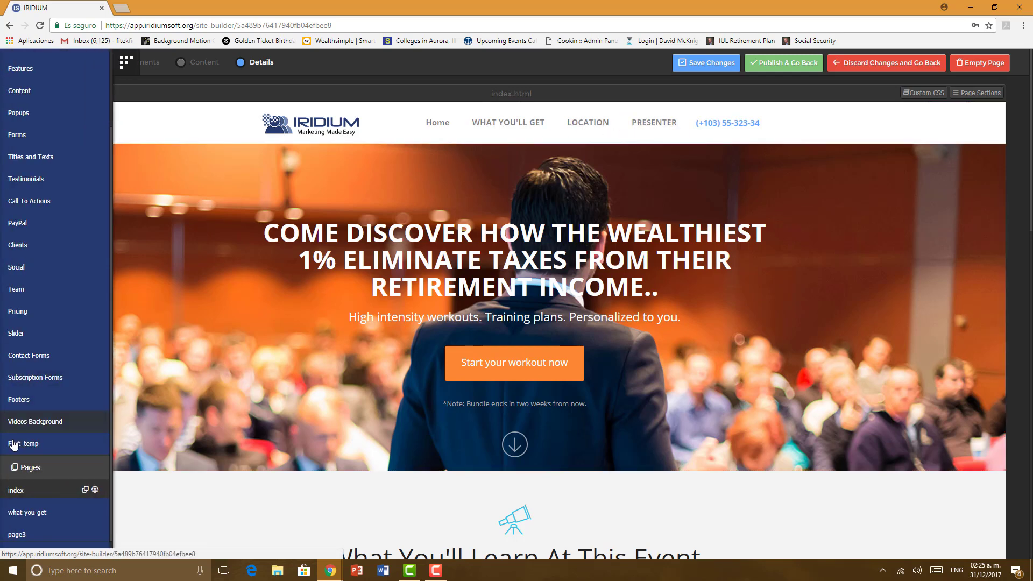
pyautogui.click(30, 512)
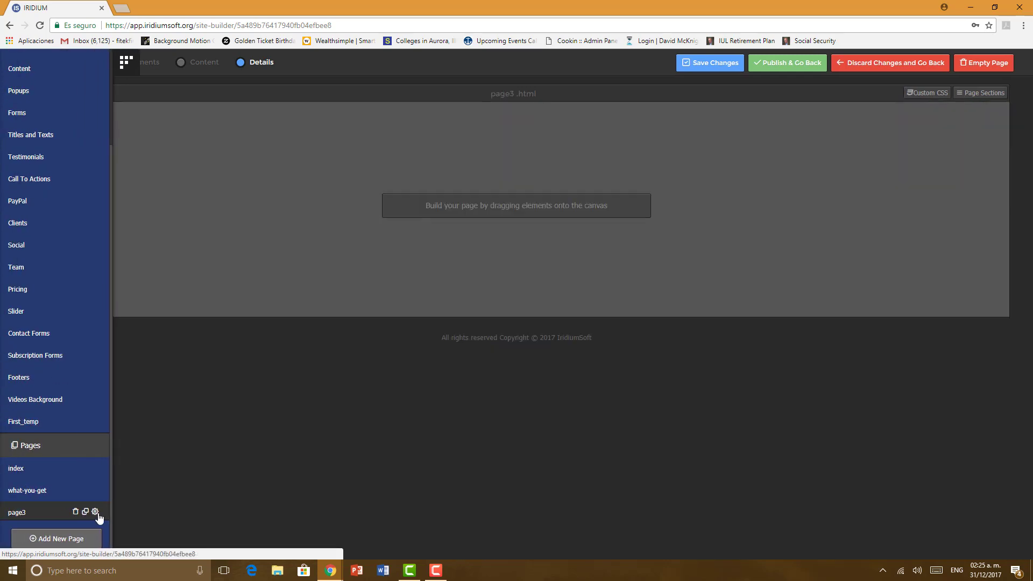
pyautogui.click(96, 512)
pyautogui.press('BackSpace')
pyautogui.press('BackSpace')
pyautogui.press('BackSpace')
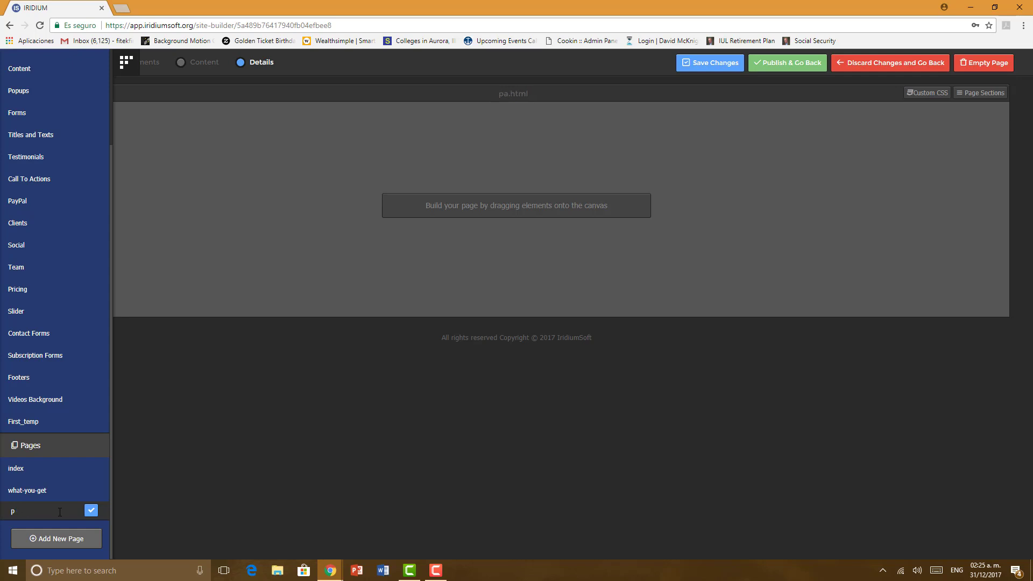
pyautogui.write('location')
pyautogui.click(49, 538)
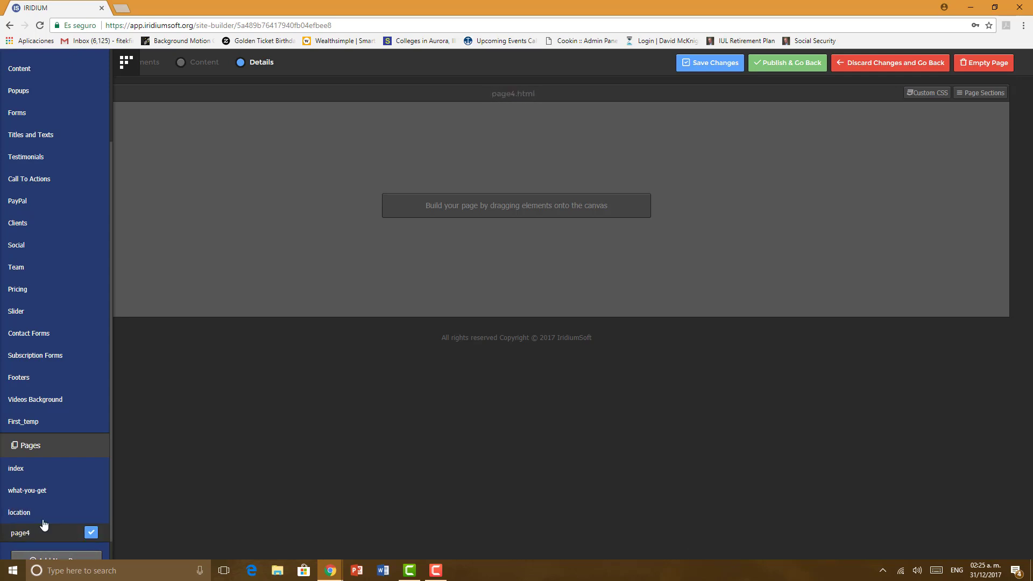
# Step: Name the newest page 'presenter', then go back to the index page
pyautogui.press('BackSpace')
pyautogui.press('BackSpace')
pyautogui.write('presenter')
pyautogui.click(37, 491)
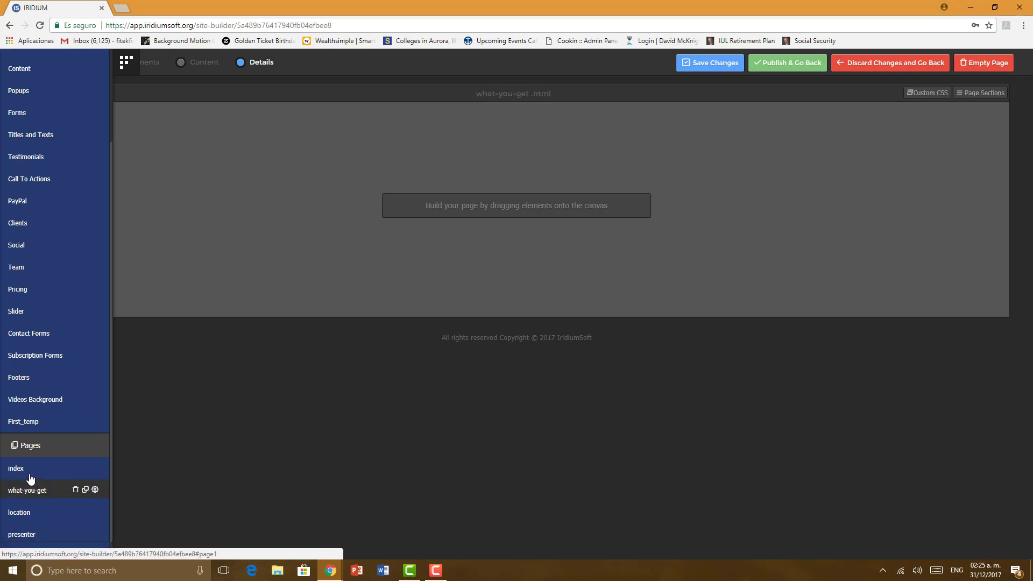
pyautogui.click(30, 476)
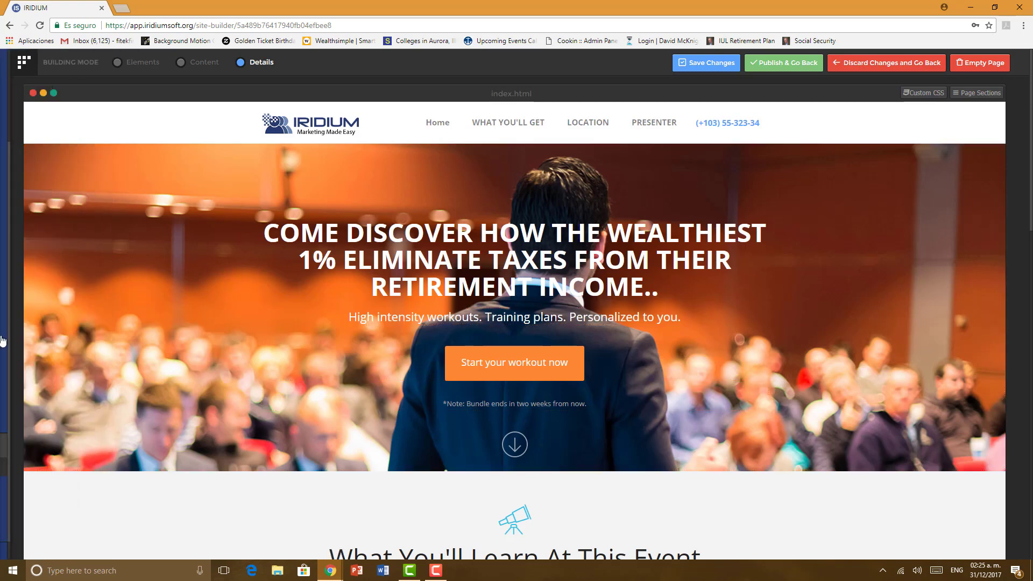
# Step: Drop a header block onto the what-you-get page, then return to index.html
pyautogui.click(28, 469)
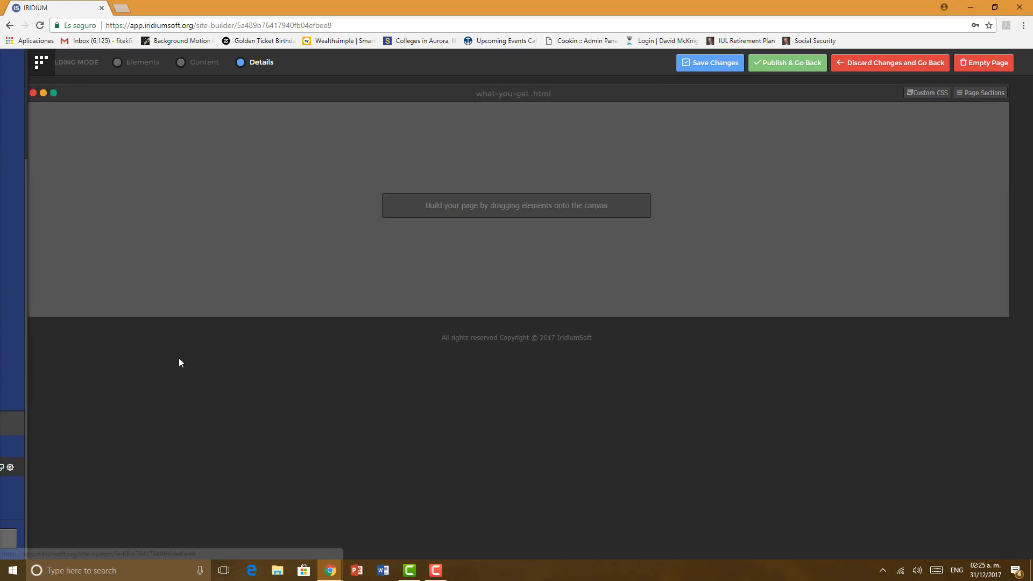
pyautogui.moveTo(14, 344)
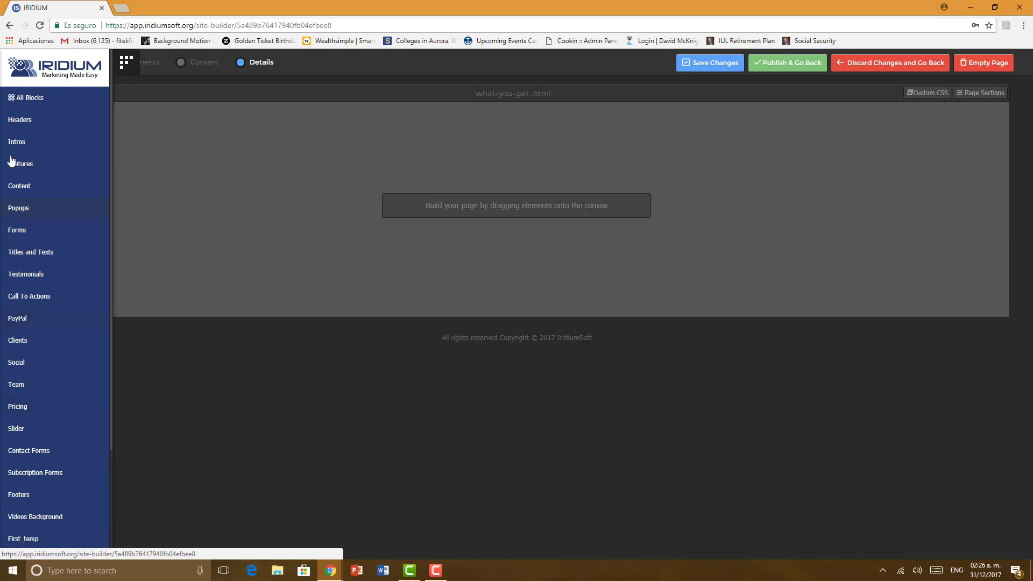
pyautogui.click(20, 124)
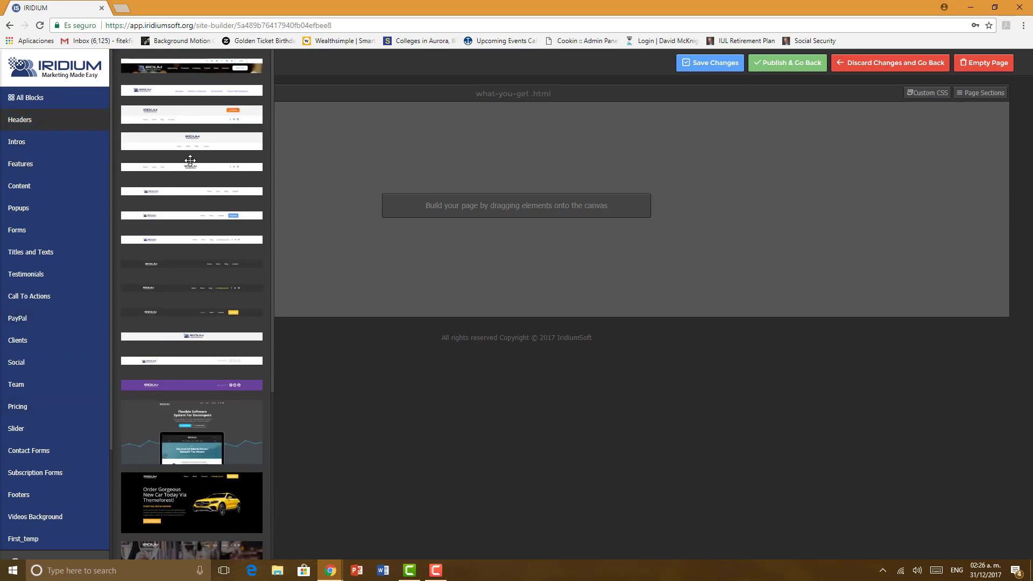
pyautogui.moveTo(186, 216); pyautogui.dragTo(430, 124)
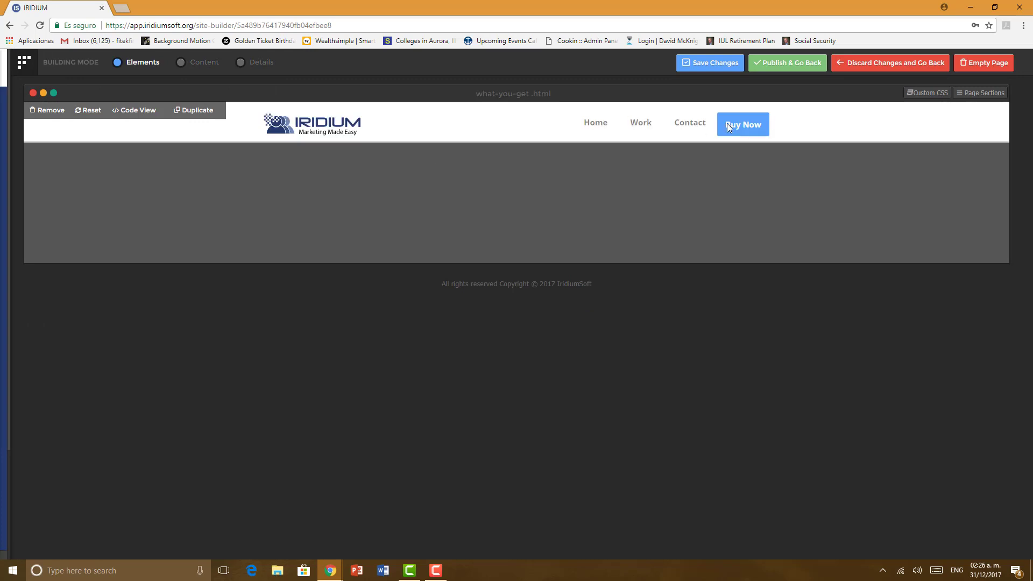
pyautogui.moveTo(18, 434)
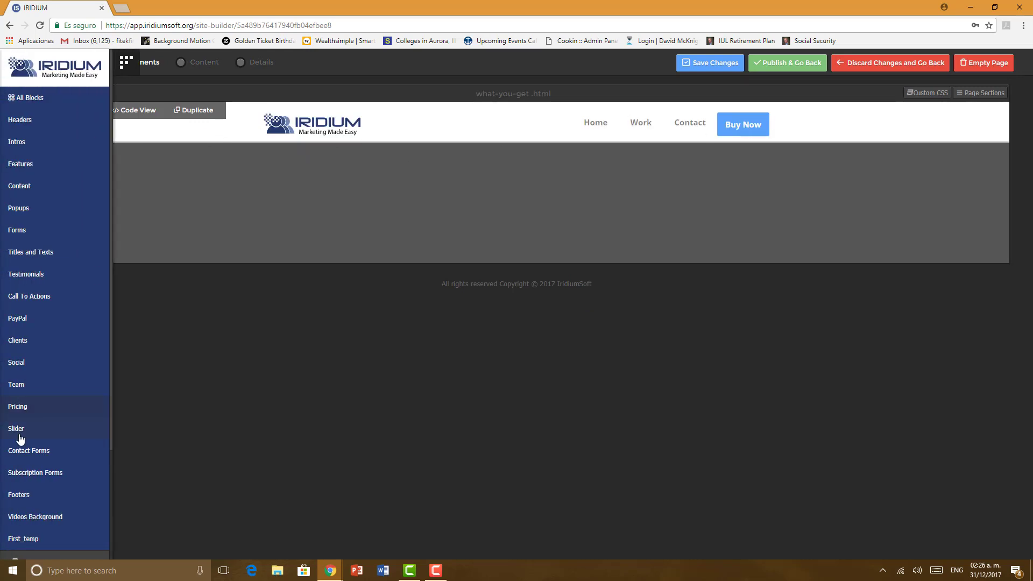
pyautogui.scroll(-3, 19, 441)
pyautogui.click(21, 448)
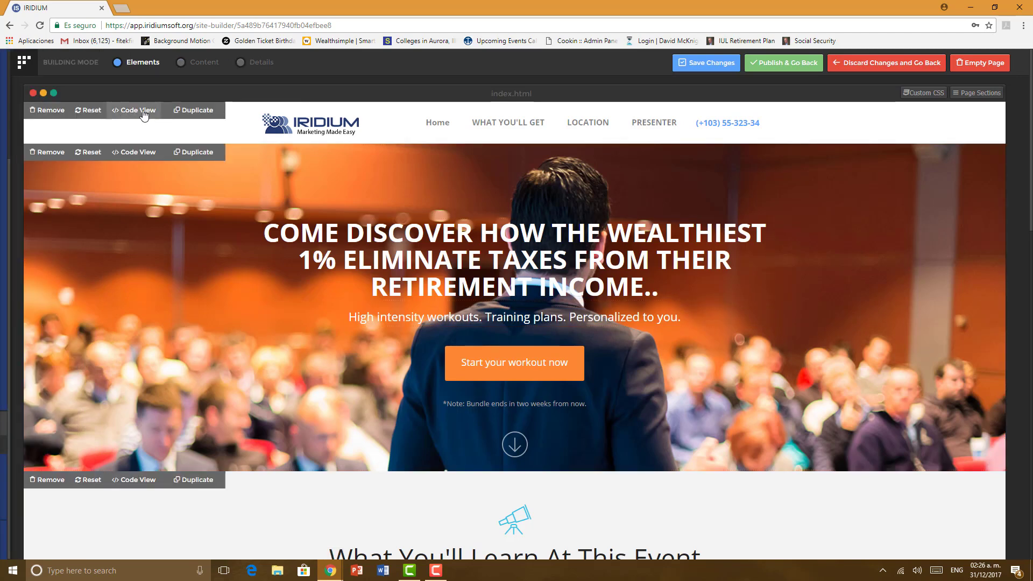
# Step: Copy all of the index header's HTML from its Code View
pyautogui.click(135, 110)
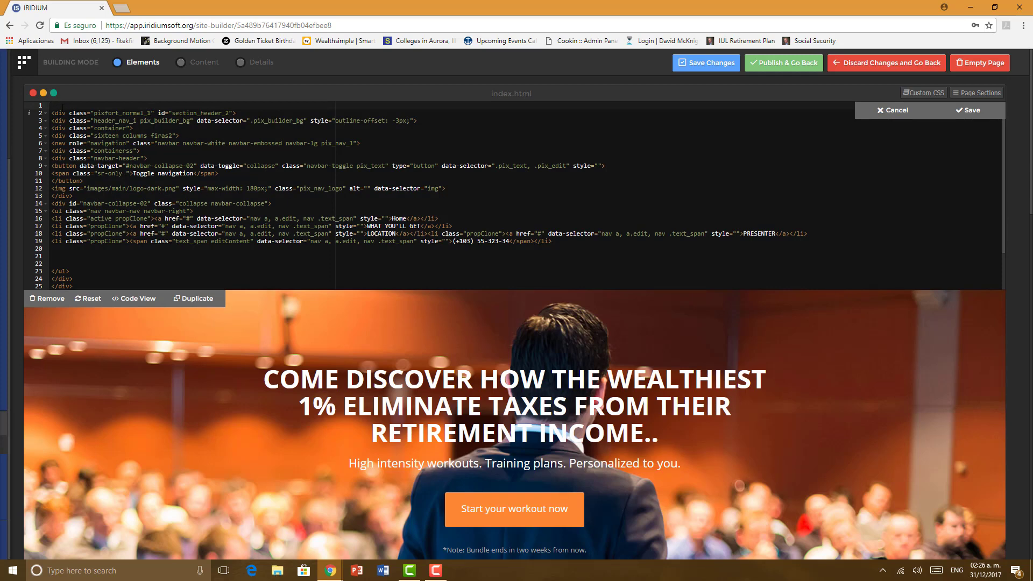
pyautogui.moveTo(63, 107); pyautogui.dragTo(266, 327)
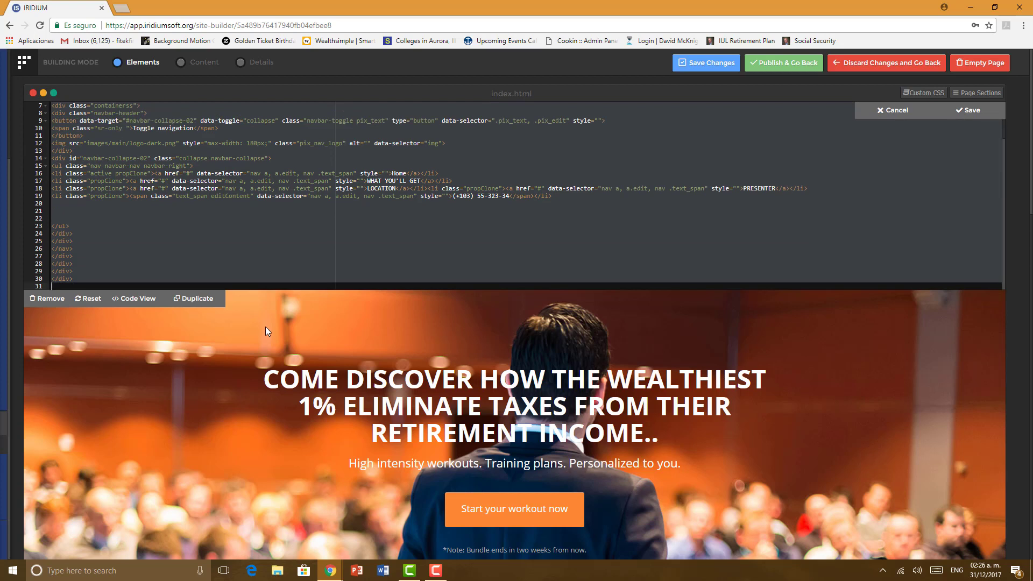
pyautogui.scroll(2, 174, 220)
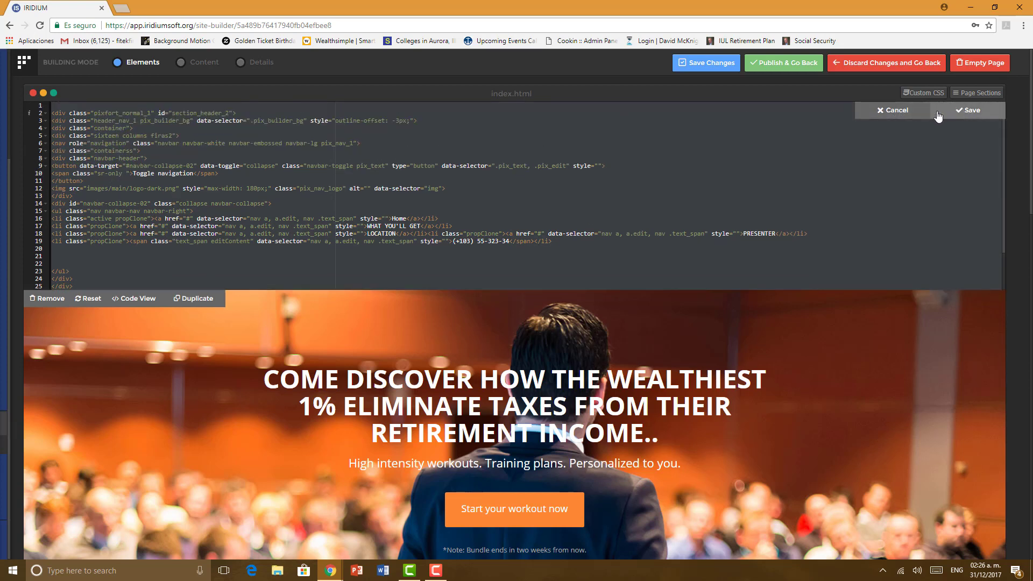
pyautogui.click(968, 110)
# Step: On what-you-get, replace the header's code with the copied index header code and save
pyautogui.moveTo(4, 342)
pyautogui.scroll(-10, 376, 323)
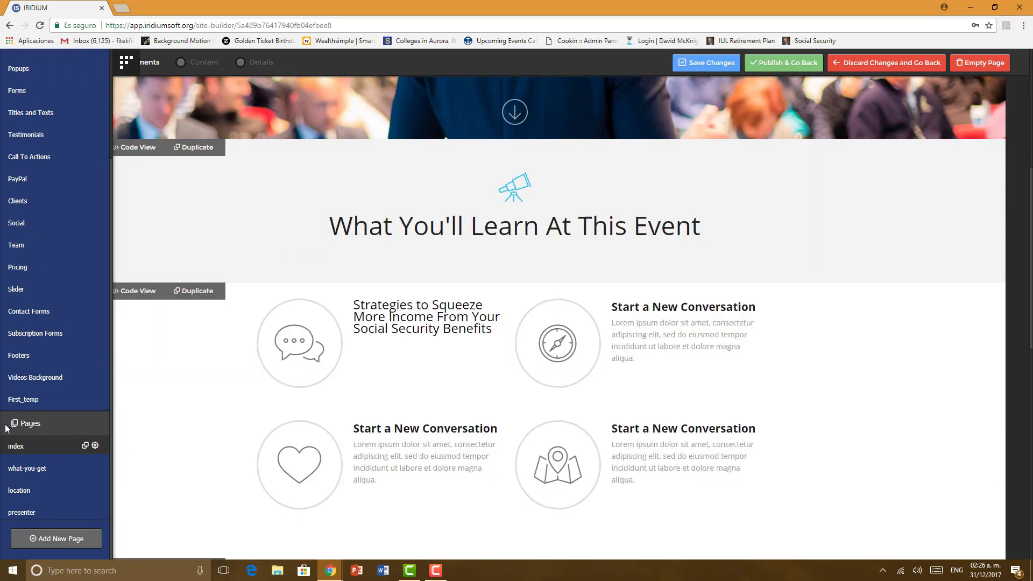
pyautogui.click(21, 468)
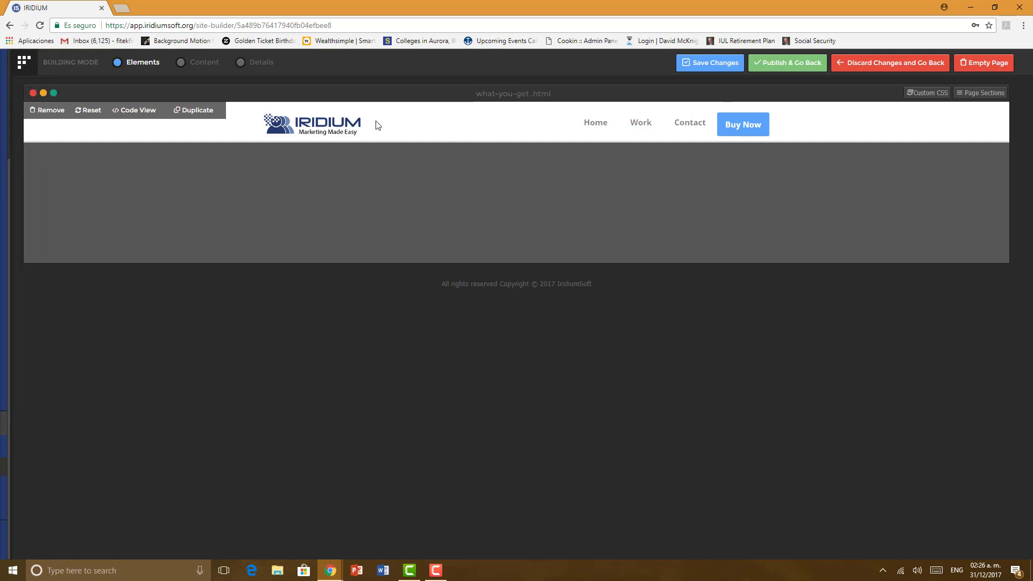
pyautogui.click(125, 111)
pyautogui.moveTo(66, 105); pyautogui.dragTo(230, 335)
pyautogui.hotkey('ctrl', 'v')
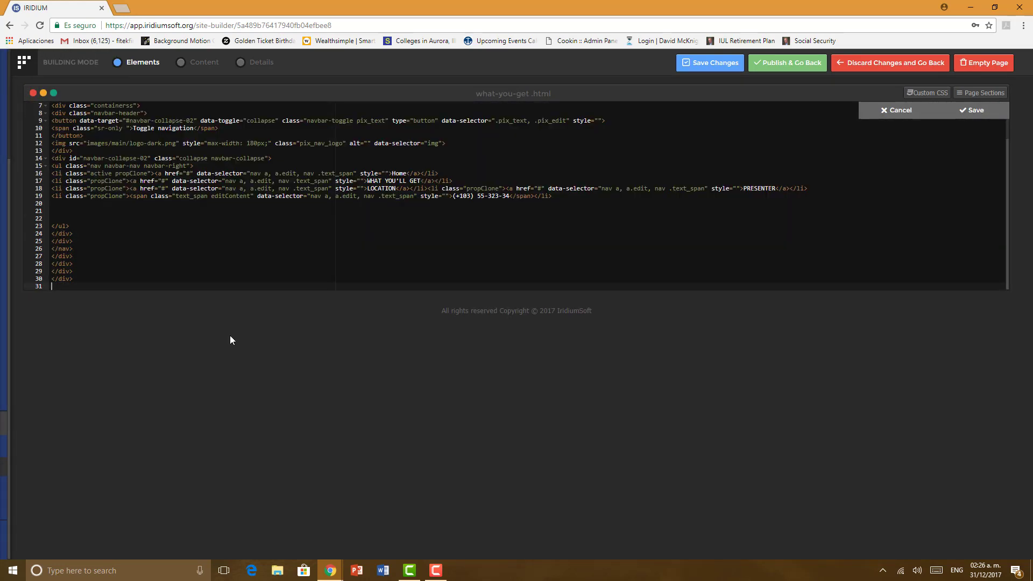
pyautogui.click(983, 117)
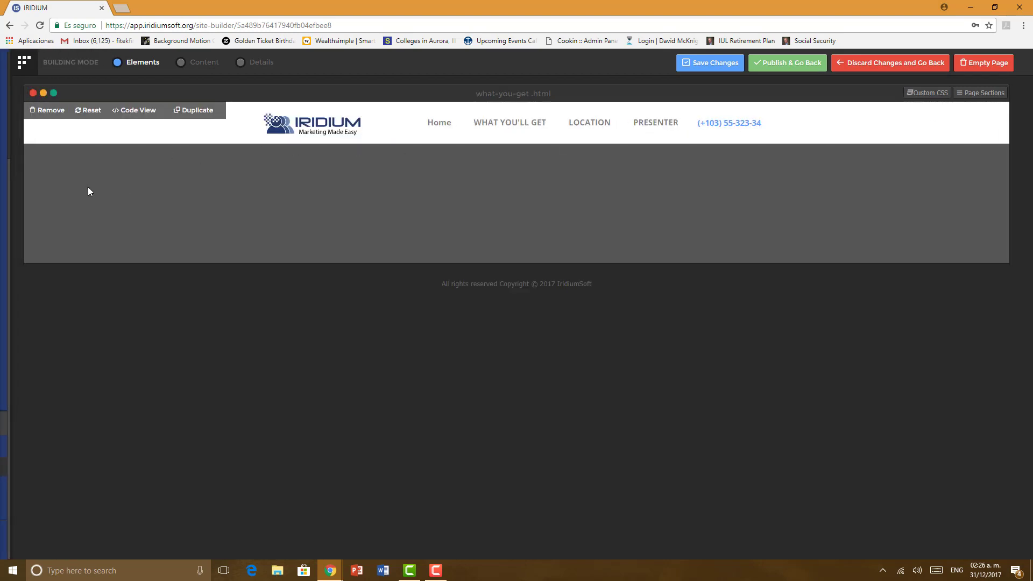
pyautogui.moveTo(2, 205)
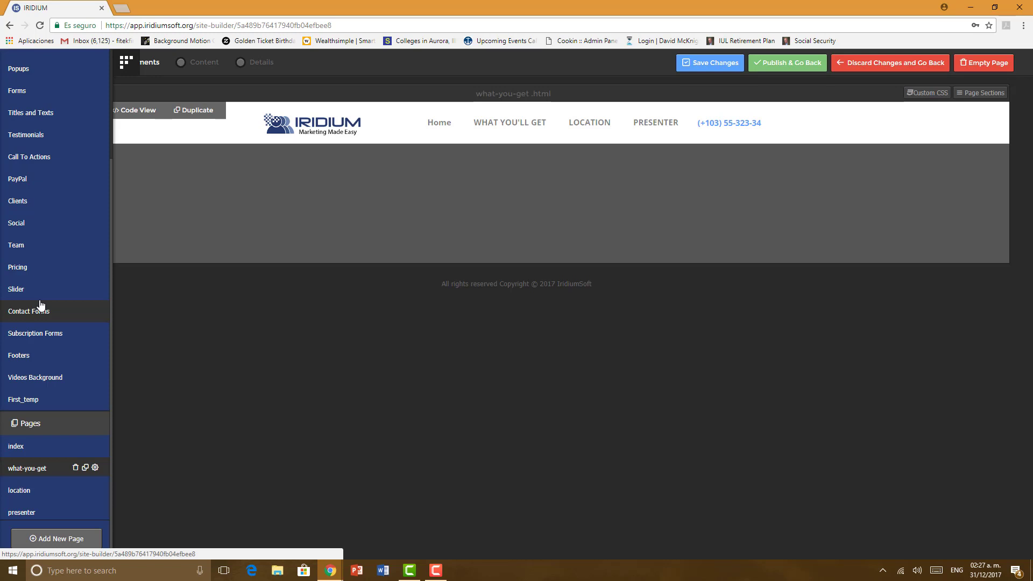
# Step: Place a Middle Heading Style section from Titles and Texts below the navigation bar
pyautogui.scroll(3, 35, 191)
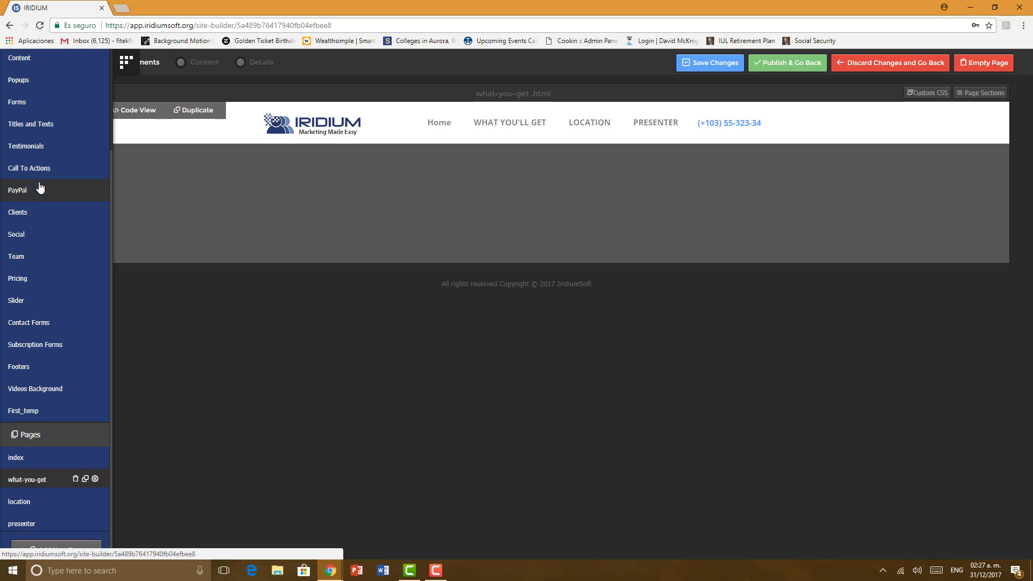
pyautogui.click(33, 140)
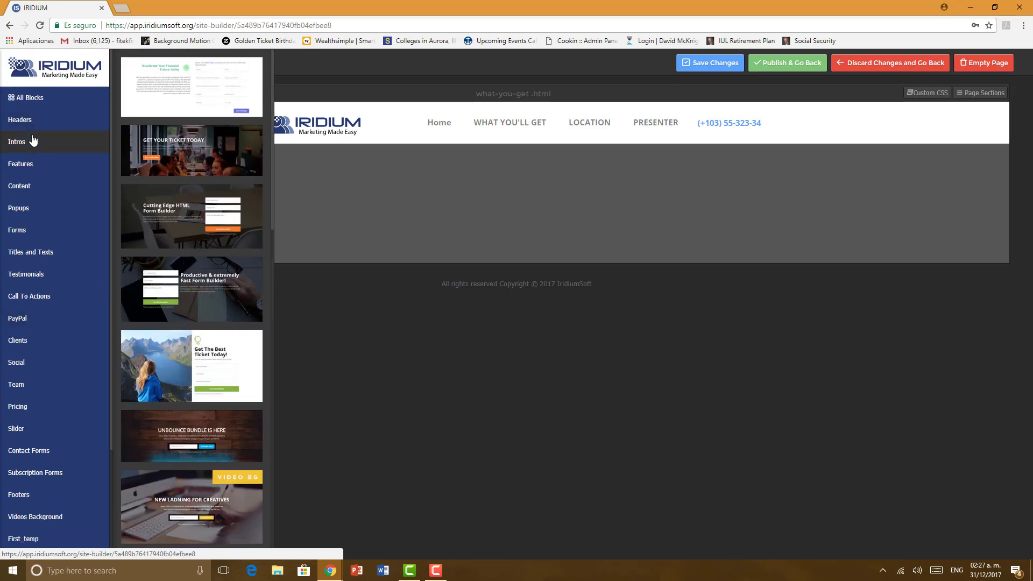
pyautogui.click(15, 253)
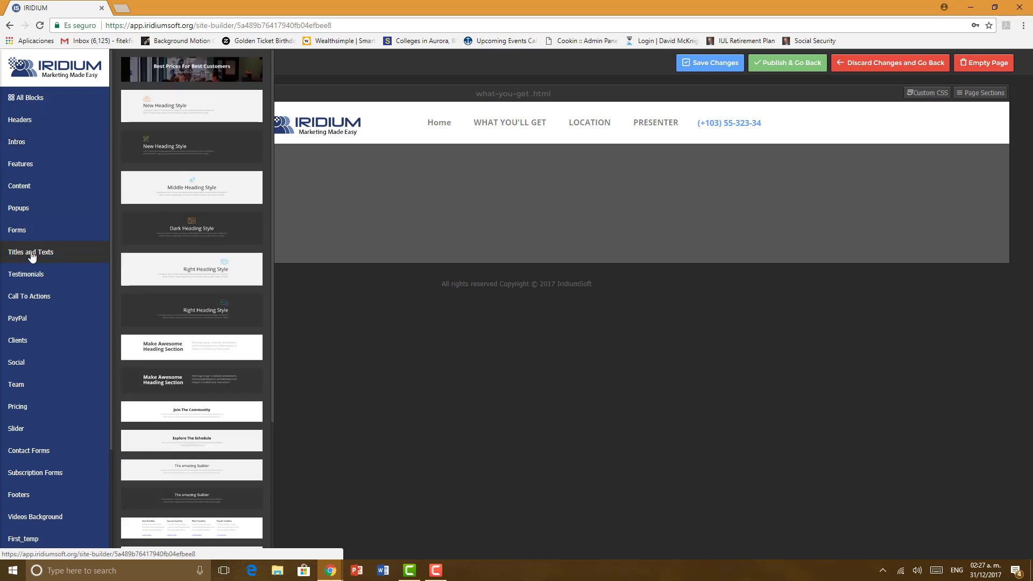
pyautogui.moveTo(142, 183); pyautogui.dragTo(456, 164)
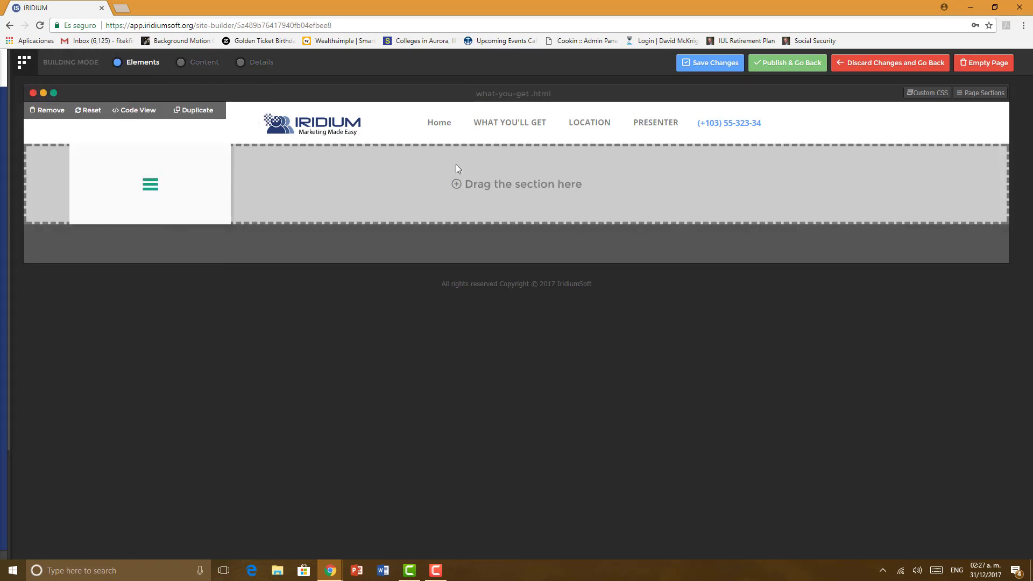
# Step: Add the 'Get The Most Amazing Builder!' content section below the heading
pyautogui.moveTo(1, 255)
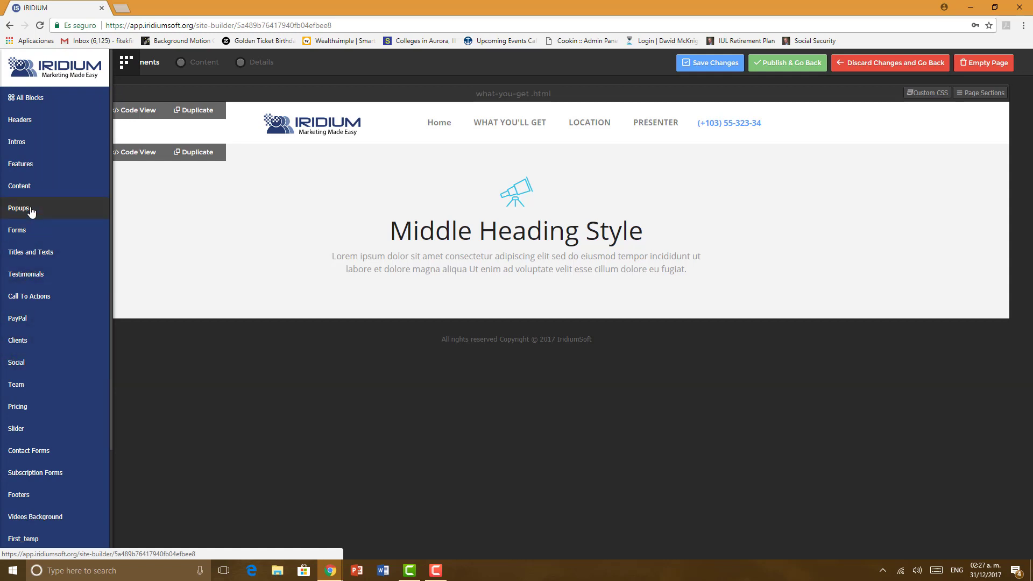
pyautogui.click(26, 189)
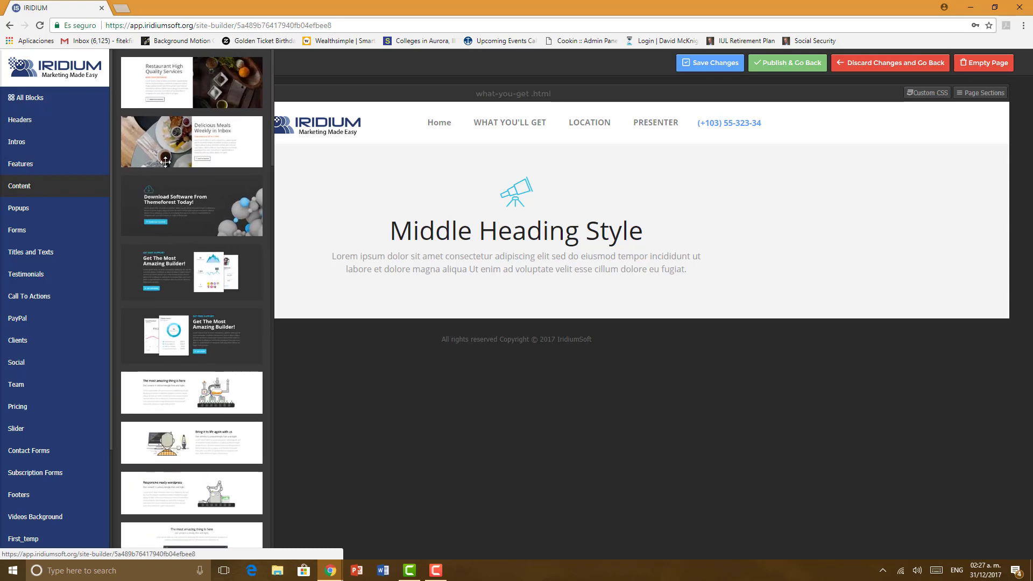
pyautogui.moveTo(150, 273); pyautogui.dragTo(421, 361)
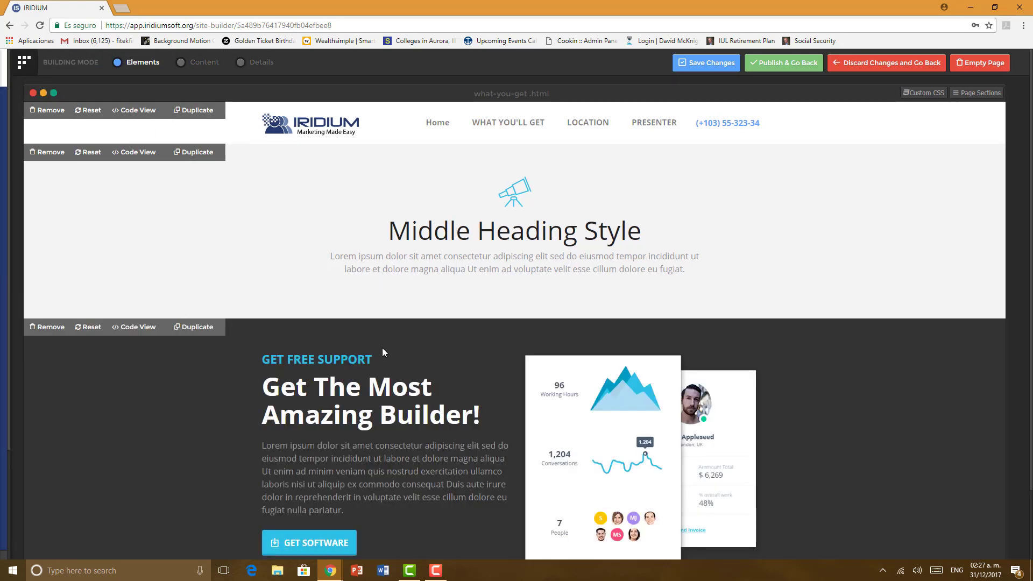
# Step: Add the Client Hours / Live Demo content block below the first content section
pyautogui.scroll(-2, 382, 349)
pyautogui.moveTo(4, 295)
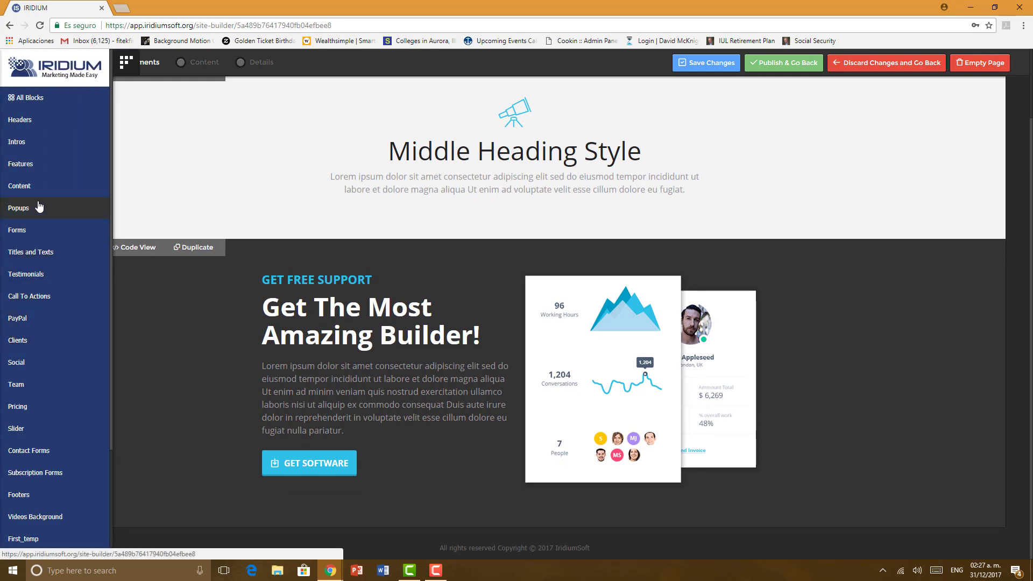
pyautogui.click(28, 192)
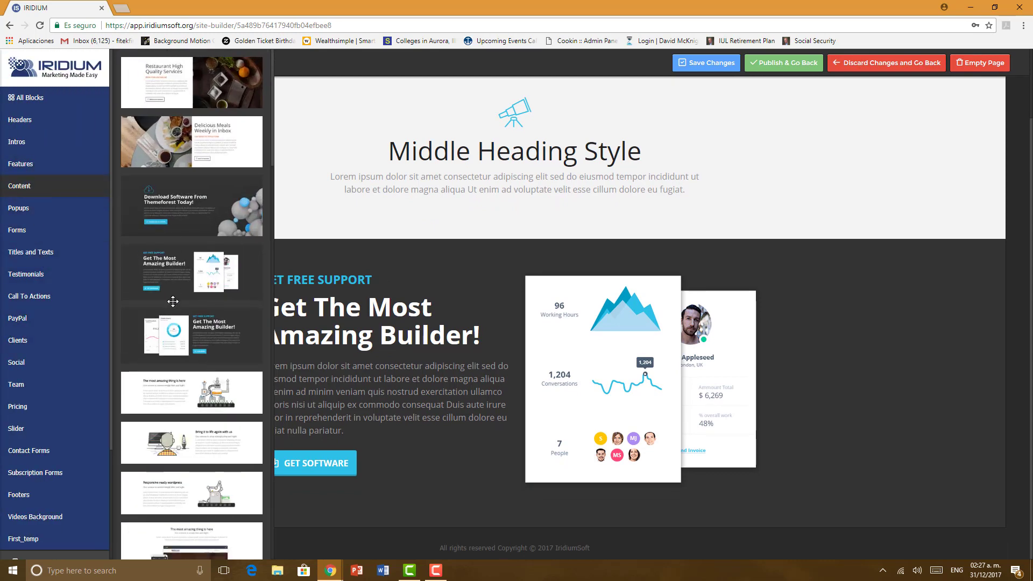
pyautogui.moveTo(199, 349); pyautogui.dragTo(361, 540)
# Step: Scroll through the what-you-get page to review the new sections
pyautogui.scroll(-4, 309, 438)
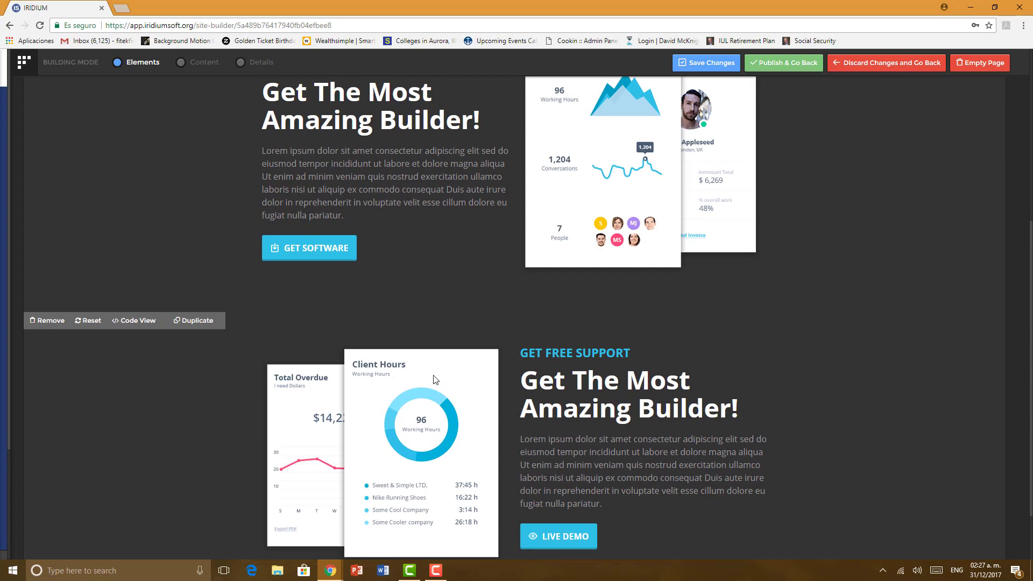
pyautogui.scroll(-2, 383, 354)
pyautogui.scroll(5, 383, 354)
pyautogui.scroll(2, 383, 354)
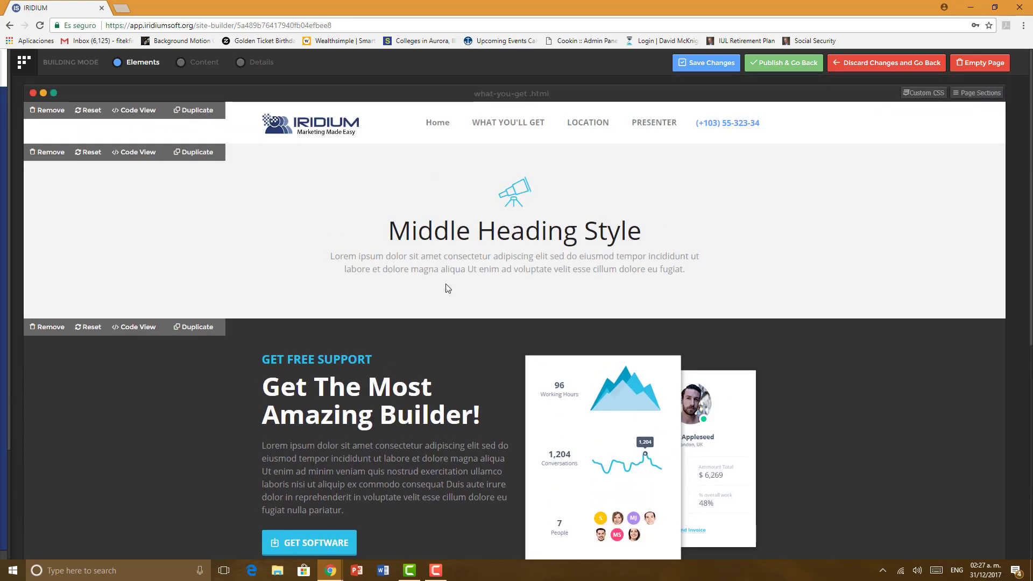
pyautogui.moveTo(10, 250)
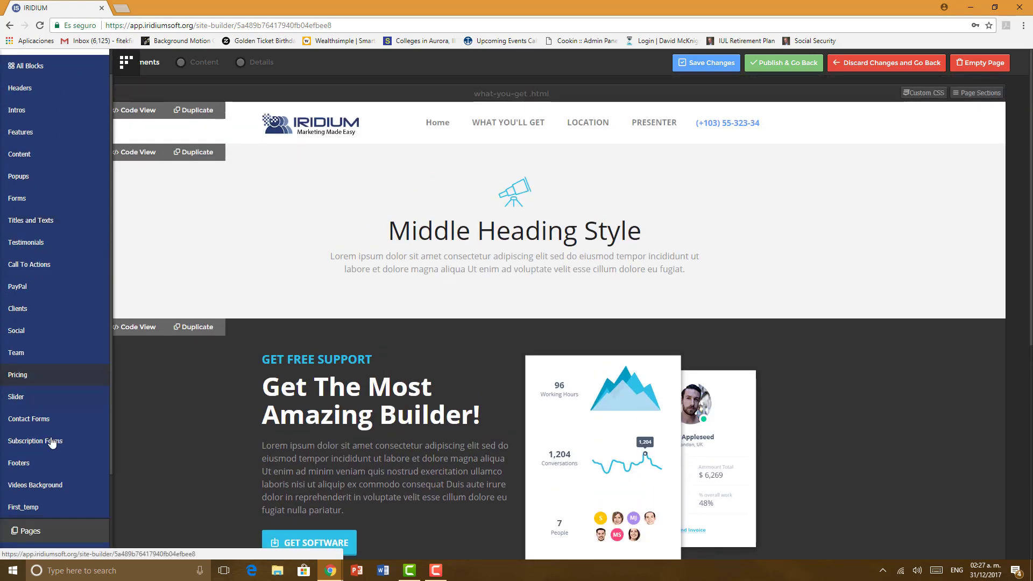
pyautogui.scroll(-3, 35, 476)
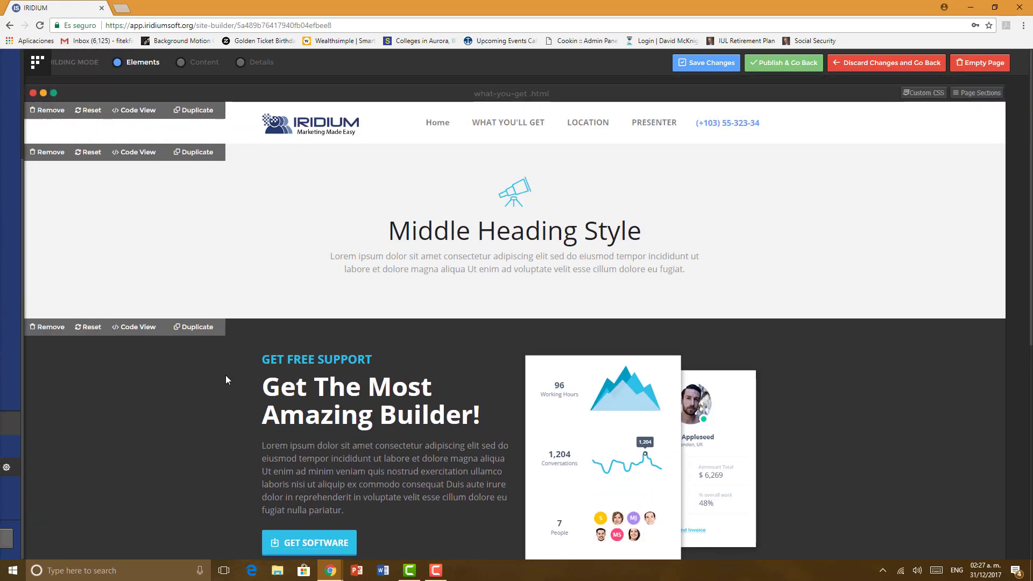
pyautogui.scroll(-8, 231, 366)
pyautogui.scroll(8, 218, 373)
# Step: Copy the navbar code from the index page header's Code View
pyautogui.moveTo(5, 409)
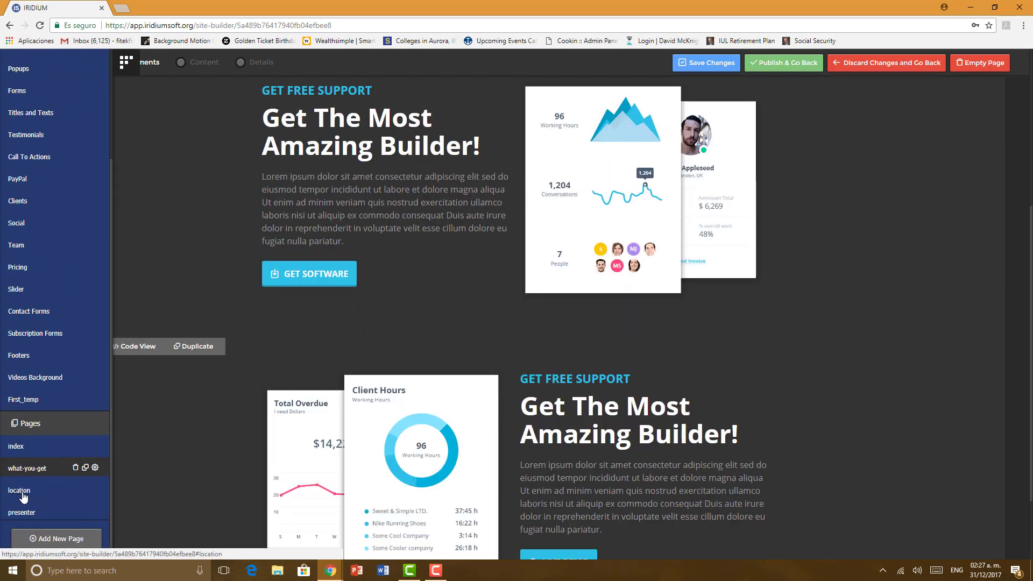
pyautogui.click(48, 490)
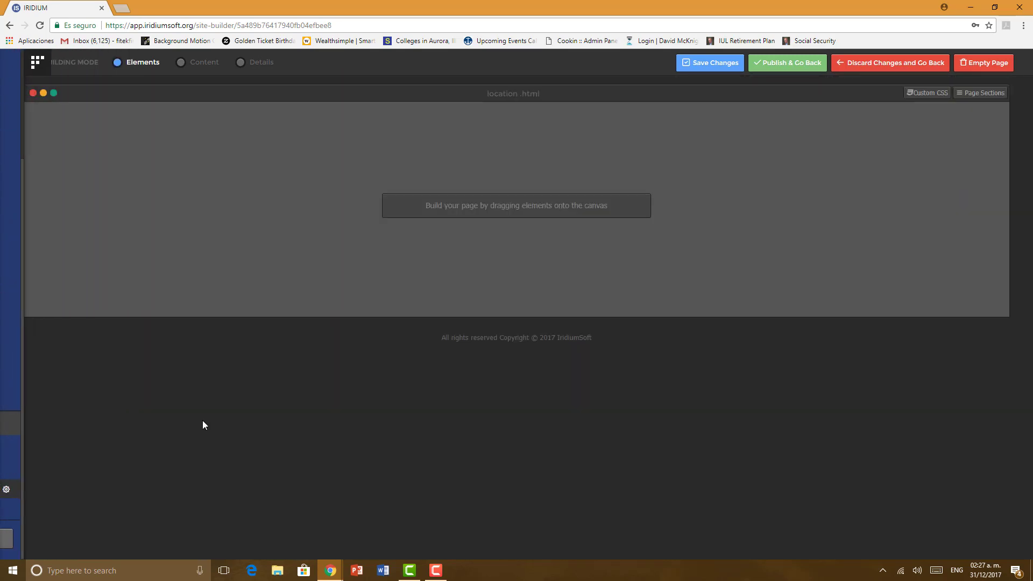
pyautogui.moveTo(7, 383)
pyautogui.scroll(3, 7, 384)
pyautogui.scroll(-3, 7, 384)
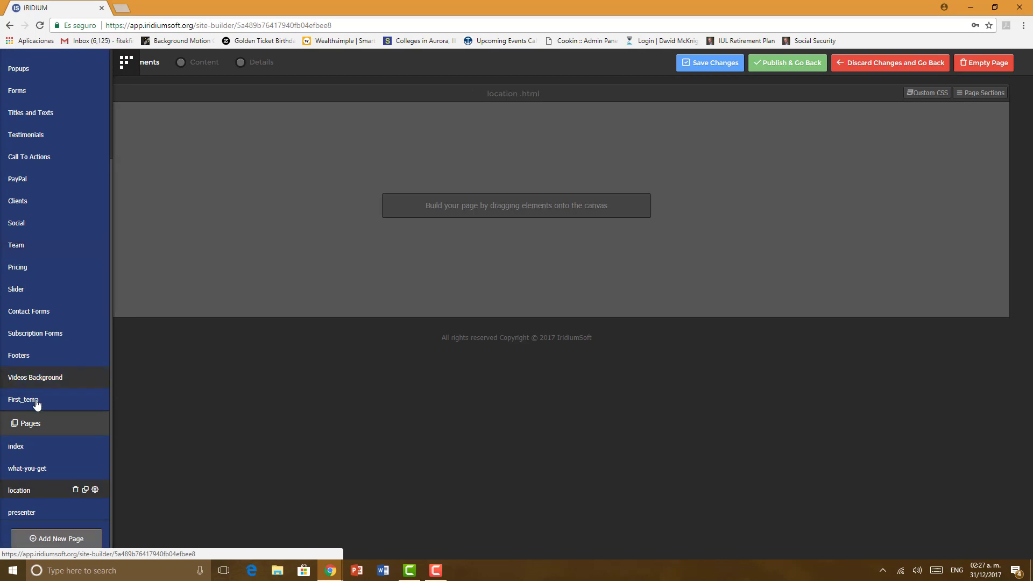
pyautogui.click(32, 445)
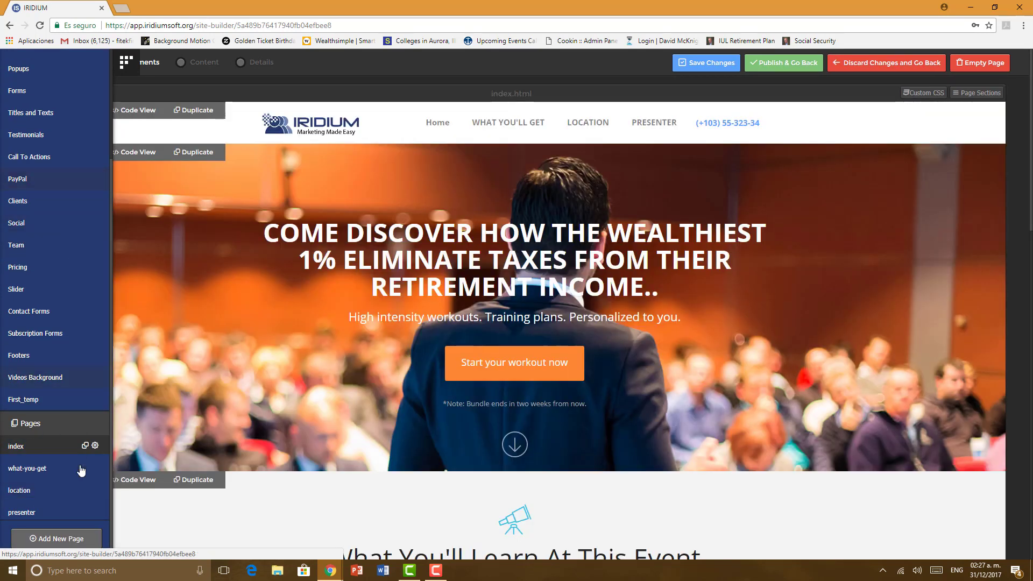
pyautogui.click(127, 111)
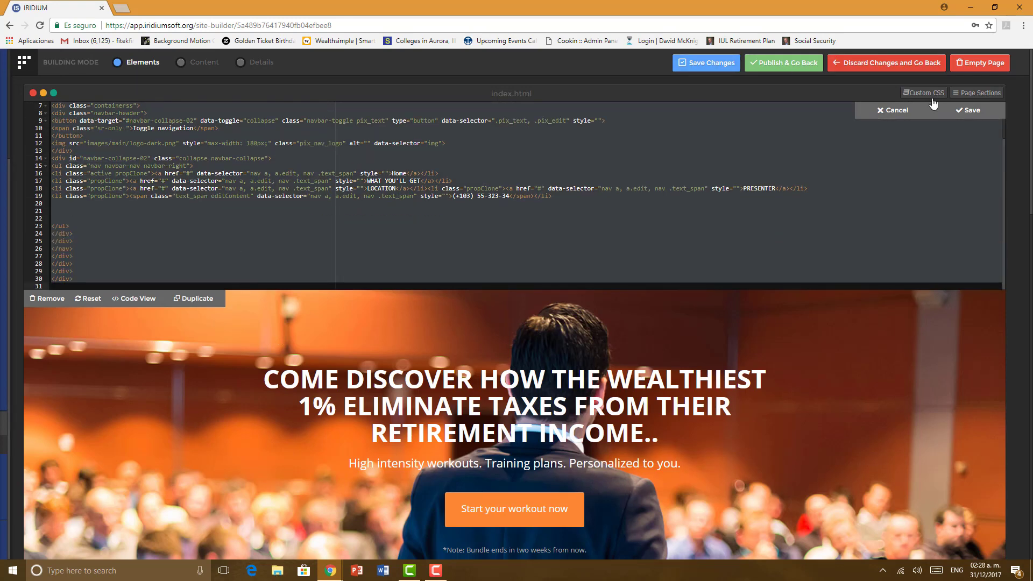
pyautogui.click(963, 109)
pyautogui.moveTo(23, 421)
pyautogui.scroll(-5, 27, 487)
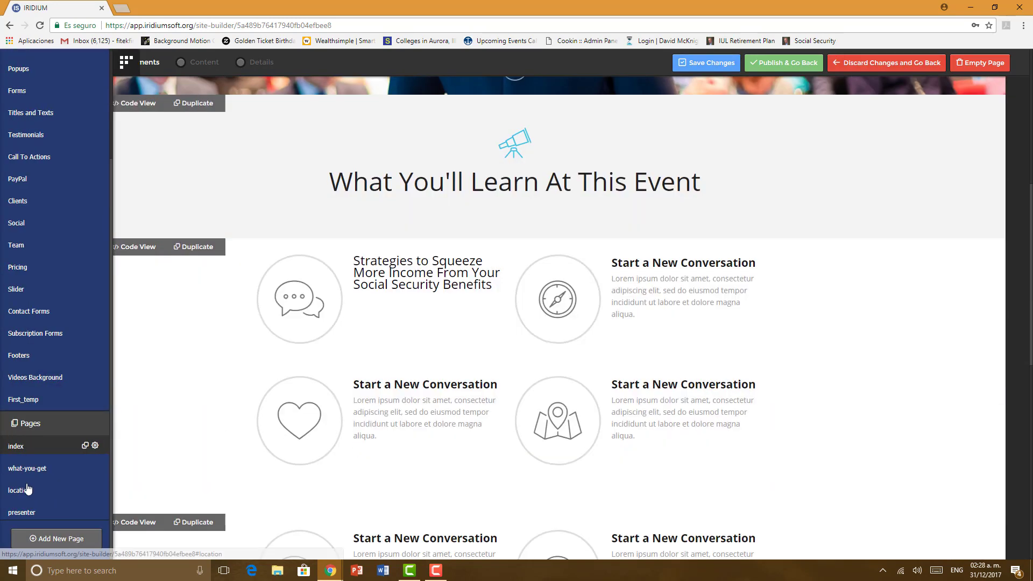
# Step: On the location page, add a header and replace its code with the copied navbar, then save
pyautogui.click(22, 489)
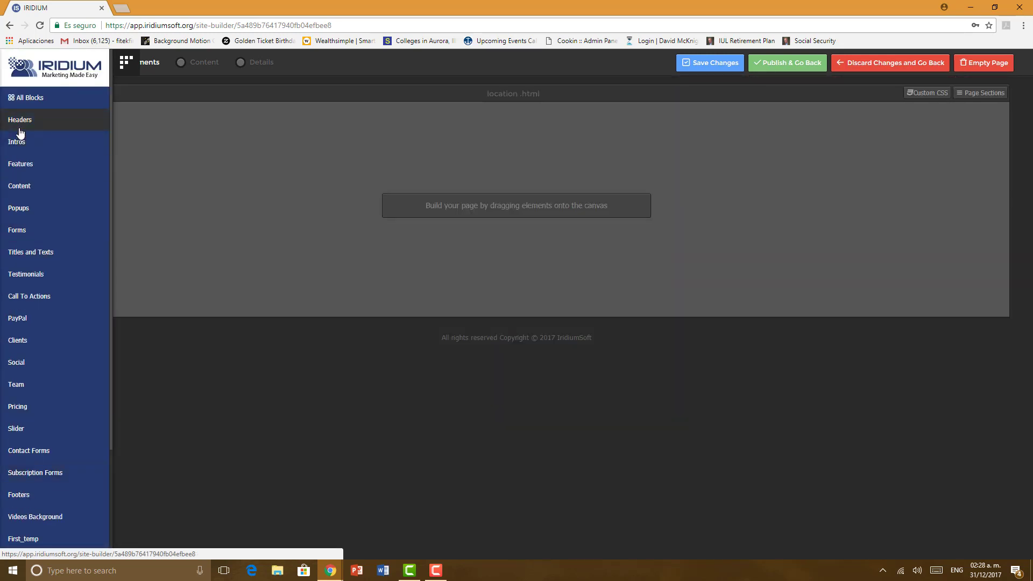
pyautogui.click(20, 129)
pyautogui.moveTo(138, 193); pyautogui.dragTo(393, 122)
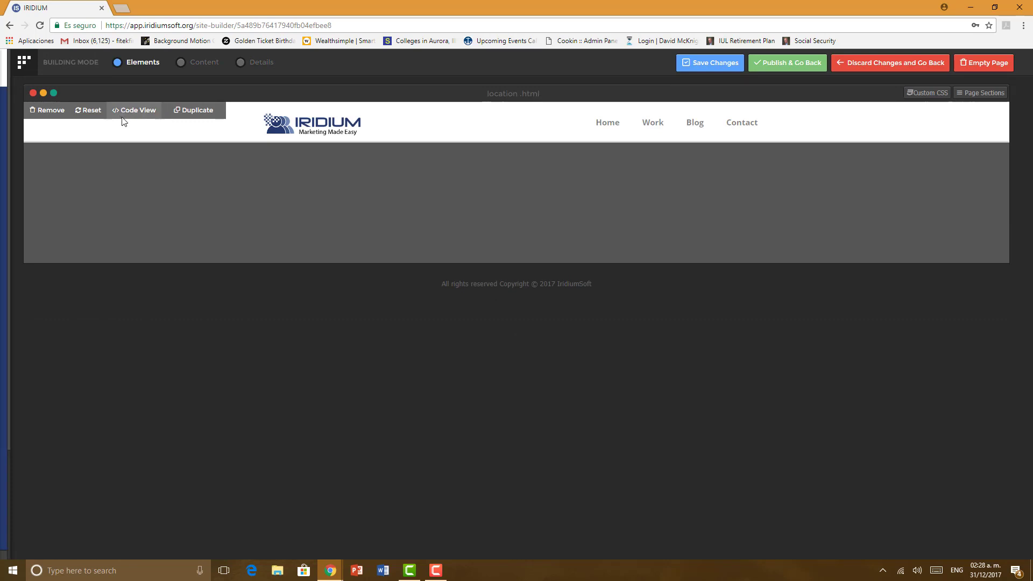
pyautogui.click(123, 118)
pyautogui.moveTo(53, 106); pyautogui.dragTo(239, 344)
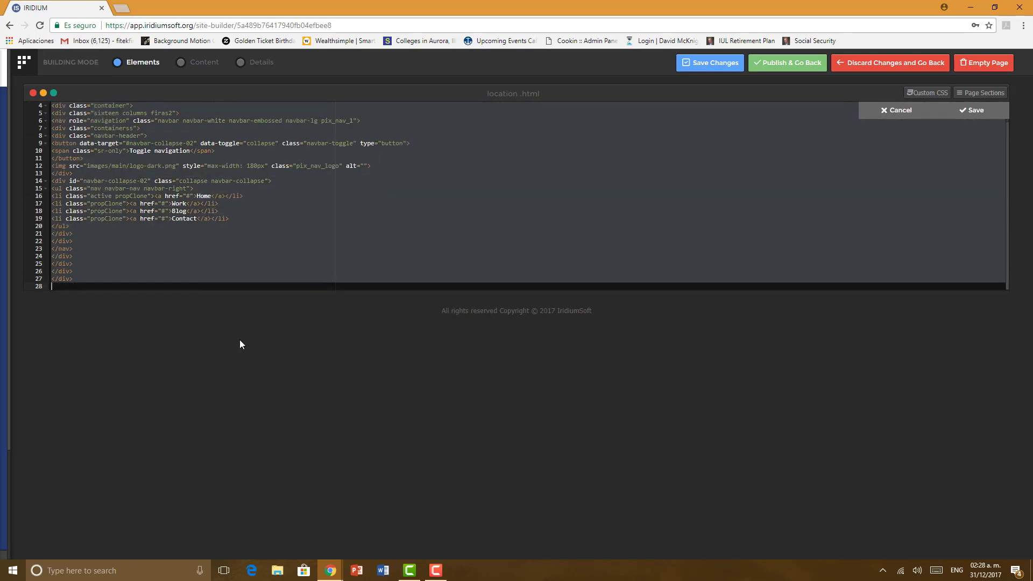
pyautogui.hotkey('ctrl', 'v')
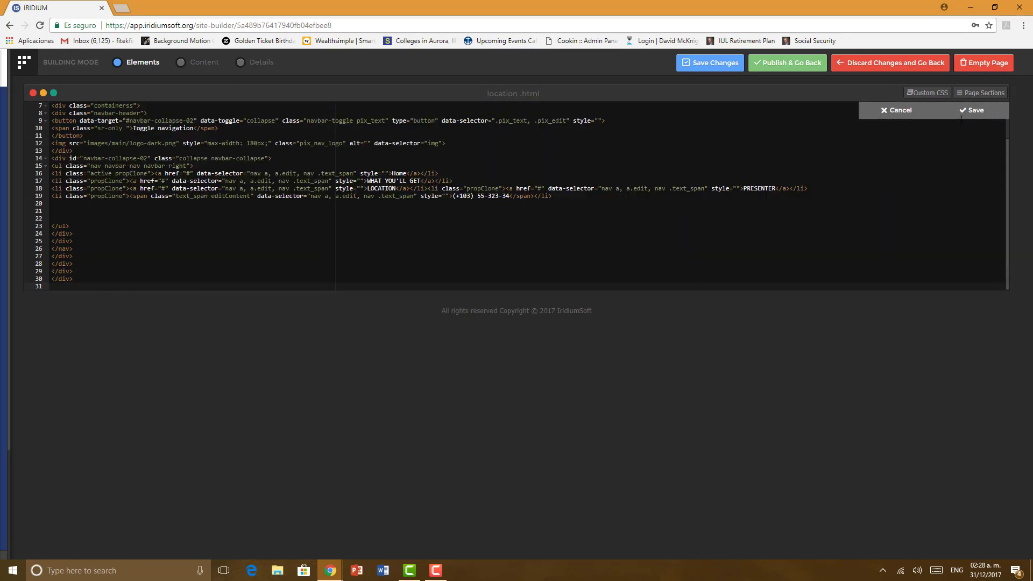
pyautogui.click(962, 115)
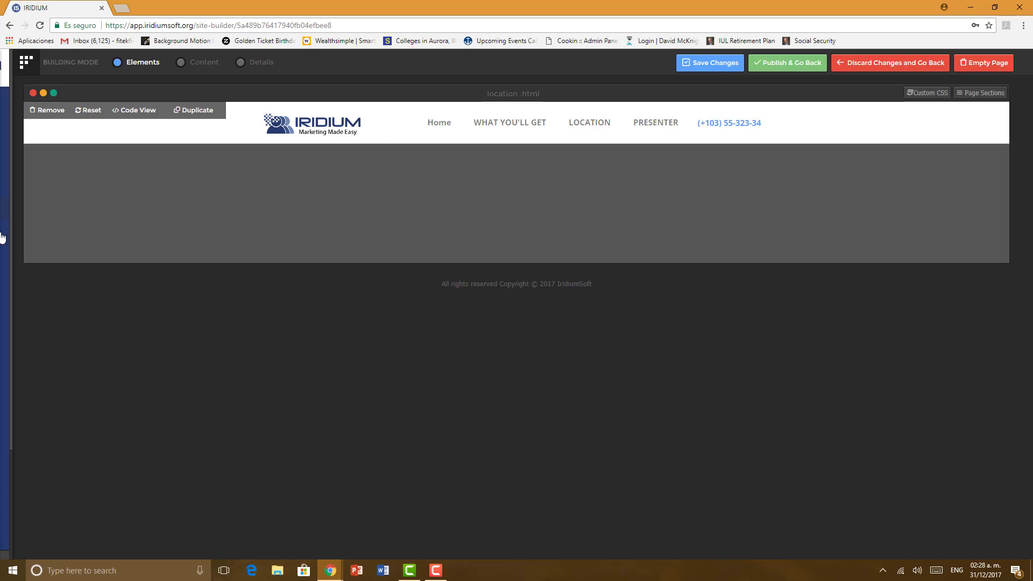
# Step: Place the 'The most amazing thing is here' phone-and-laptop content section on the location page
pyautogui.moveTo(8, 430)
pyautogui.scroll(-2, 19, 441)
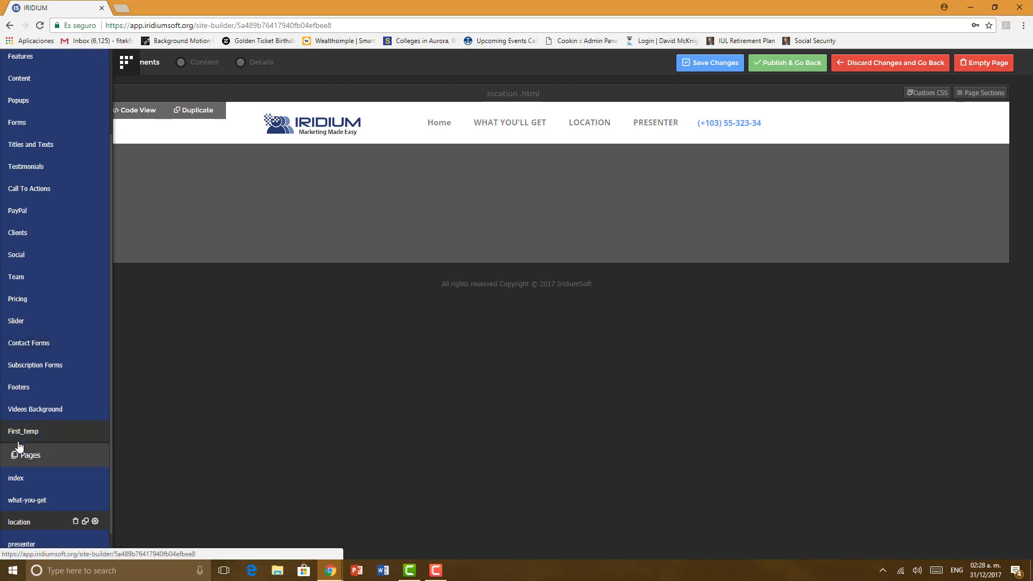
pyautogui.scroll(2, 49, 383)
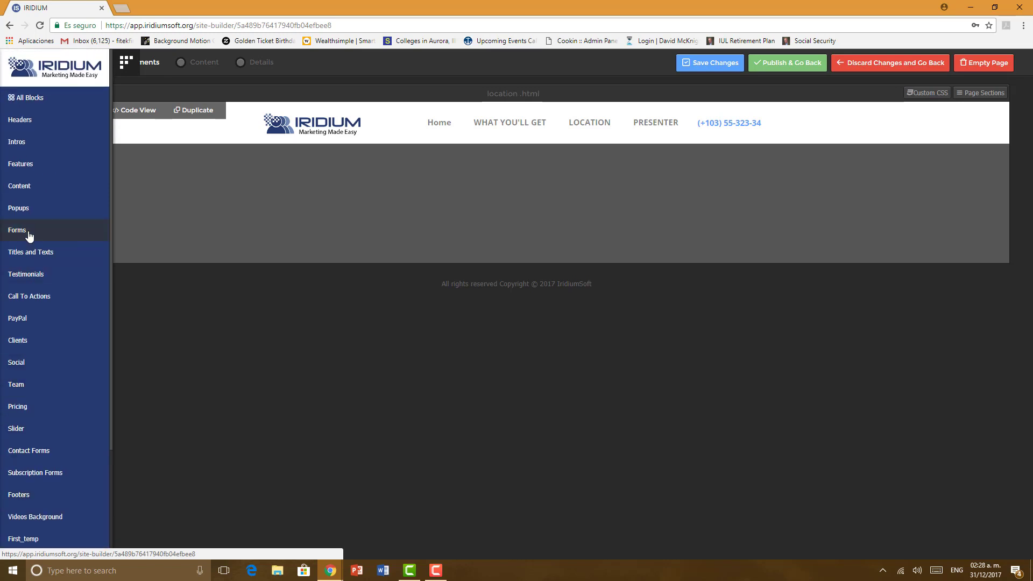
pyautogui.click(25, 171)
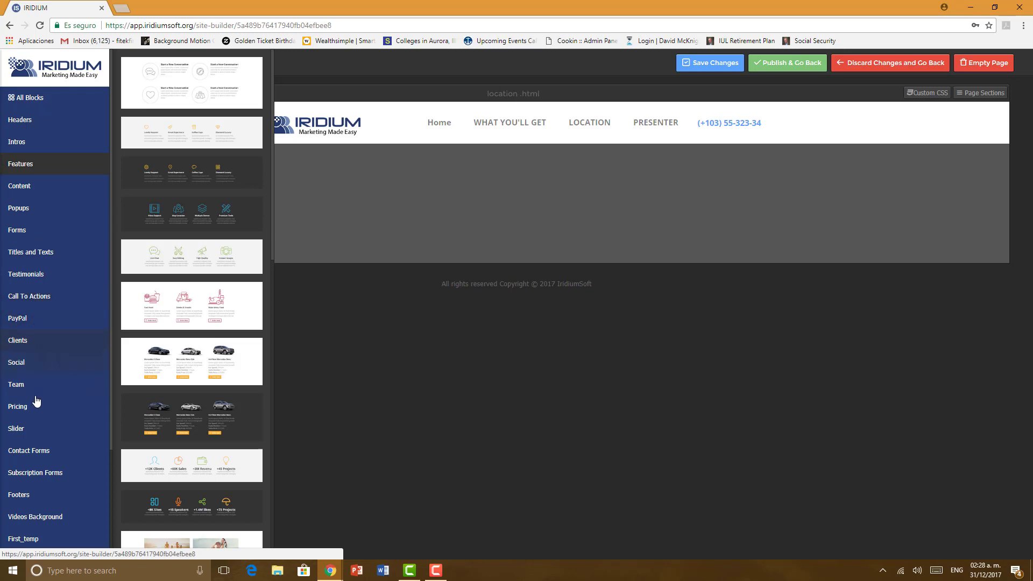
pyautogui.scroll(-2, 36, 402)
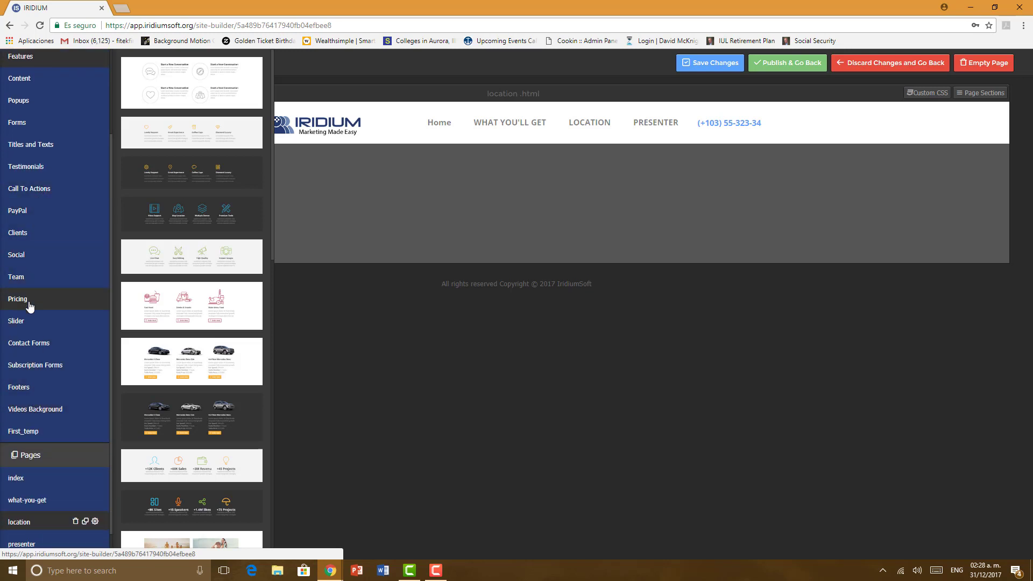
pyautogui.click(34, 347)
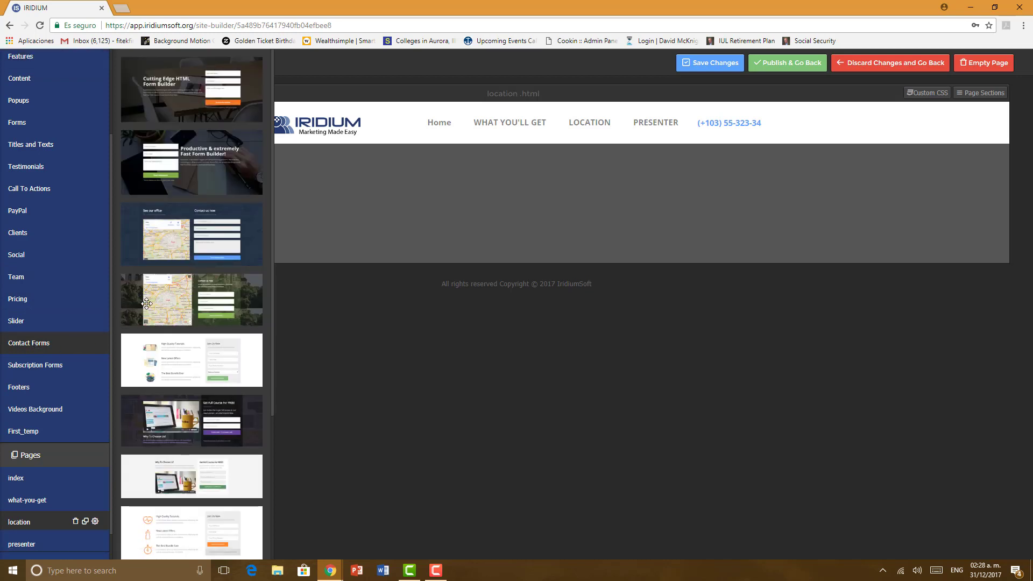
pyautogui.scroll(2, 32, 333)
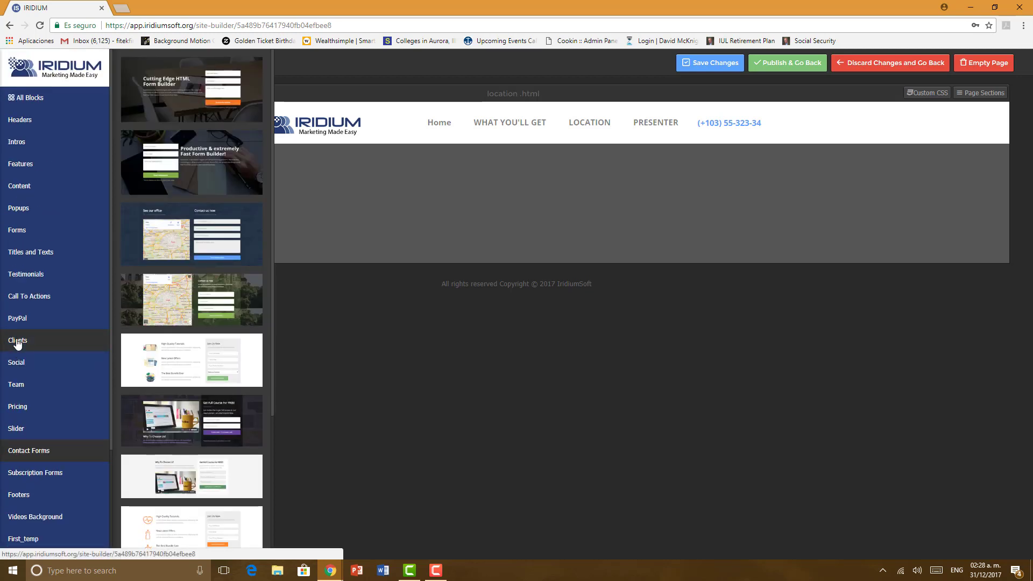
pyautogui.click(37, 185)
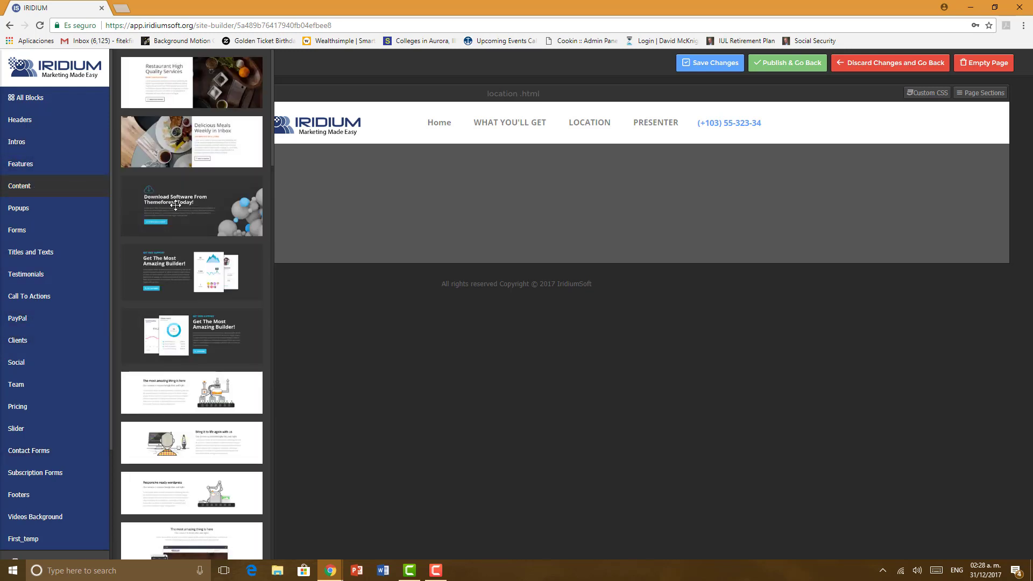
pyautogui.scroll(-4, 175, 215)
pyautogui.scroll(-4, 175, 215)
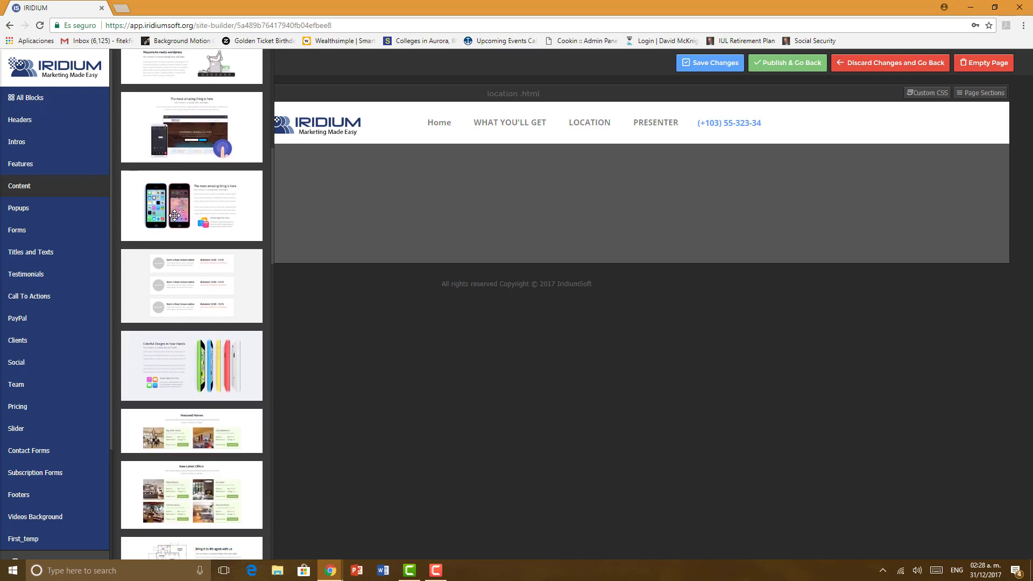
pyautogui.scroll(-3, 175, 216)
pyautogui.scroll(3, 181, 177)
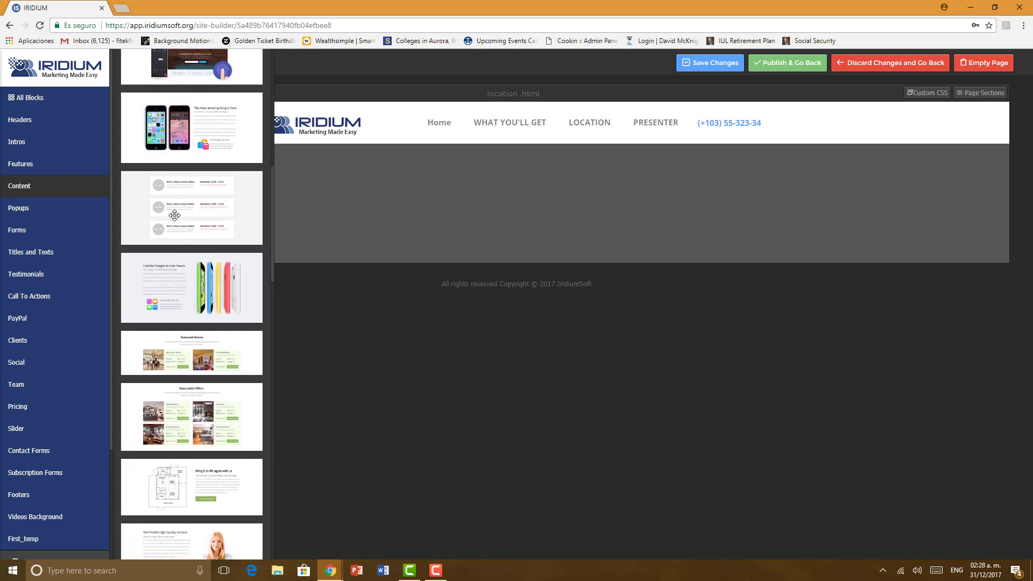
pyautogui.moveTo(314, 175); pyautogui.dragTo(480, 191)
# Step: Add the 'Get You Room Now' reservation call-to-action below the showcase
pyautogui.moveTo(23, 209)
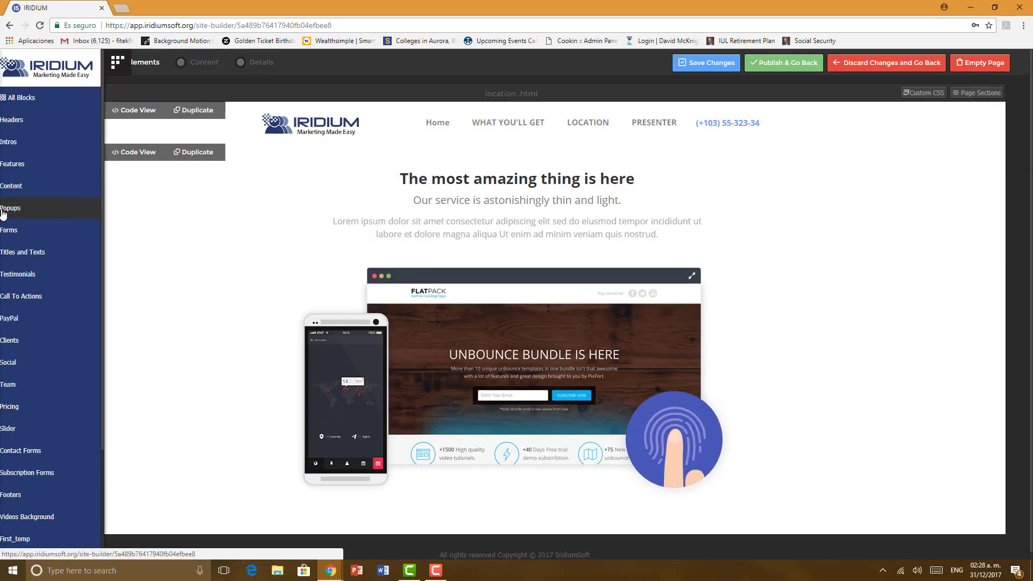
pyautogui.scroll(-2, 34, 232)
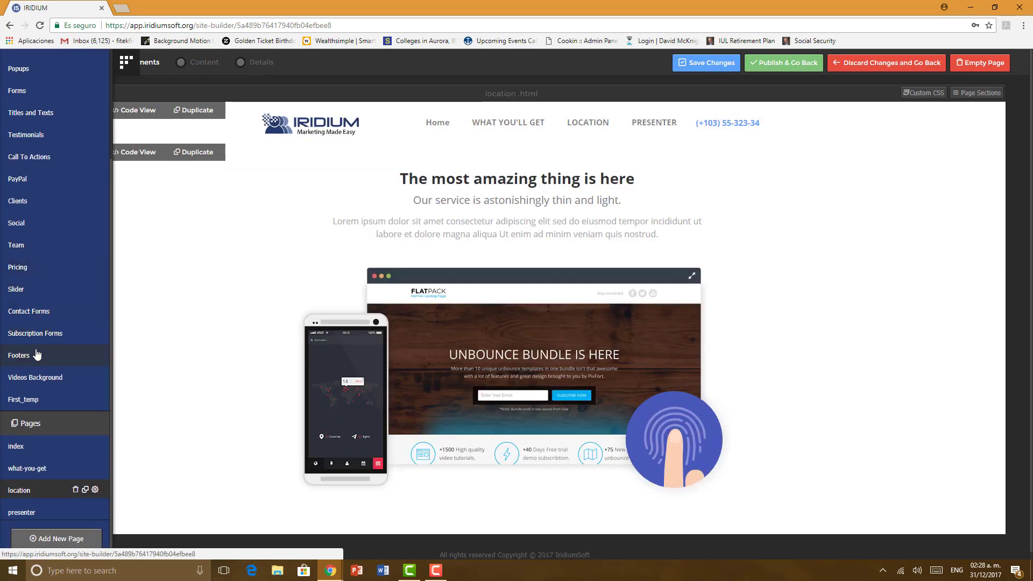
pyautogui.scroll(3, 38, 333)
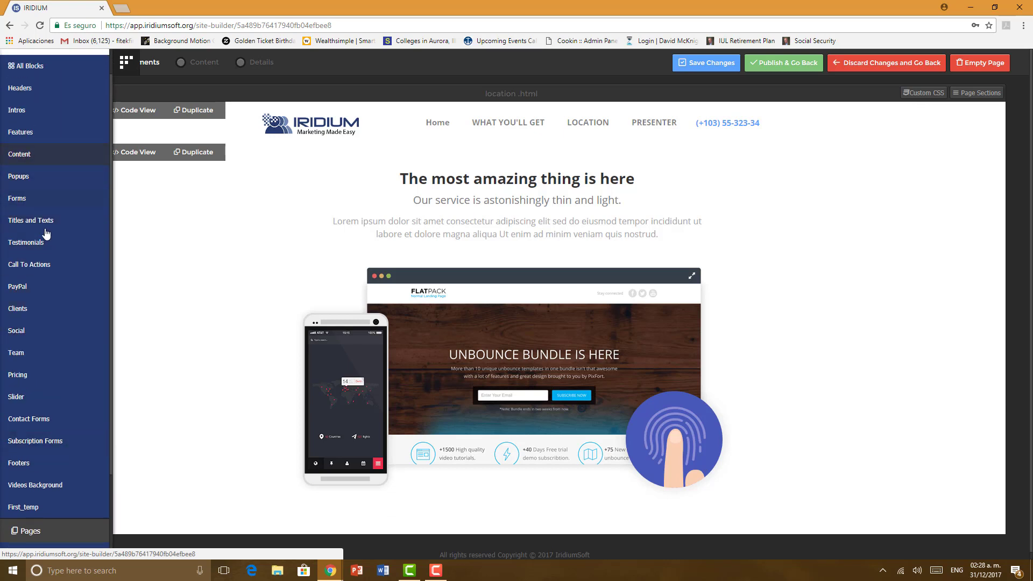
pyautogui.click(43, 264)
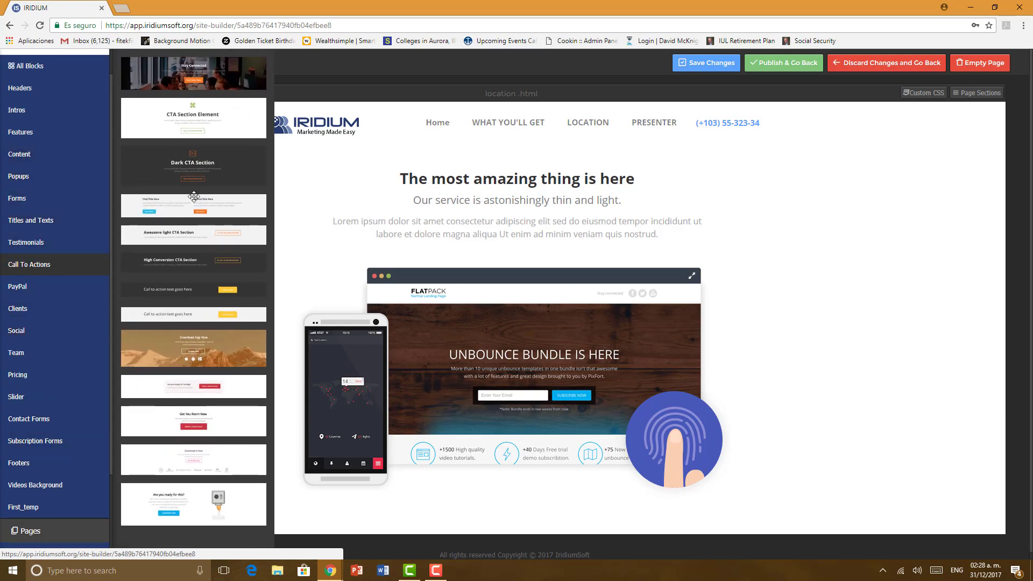
pyautogui.moveTo(310, 436); pyautogui.dragTo(385, 525)
pyautogui.scroll(-3, 292, 352)
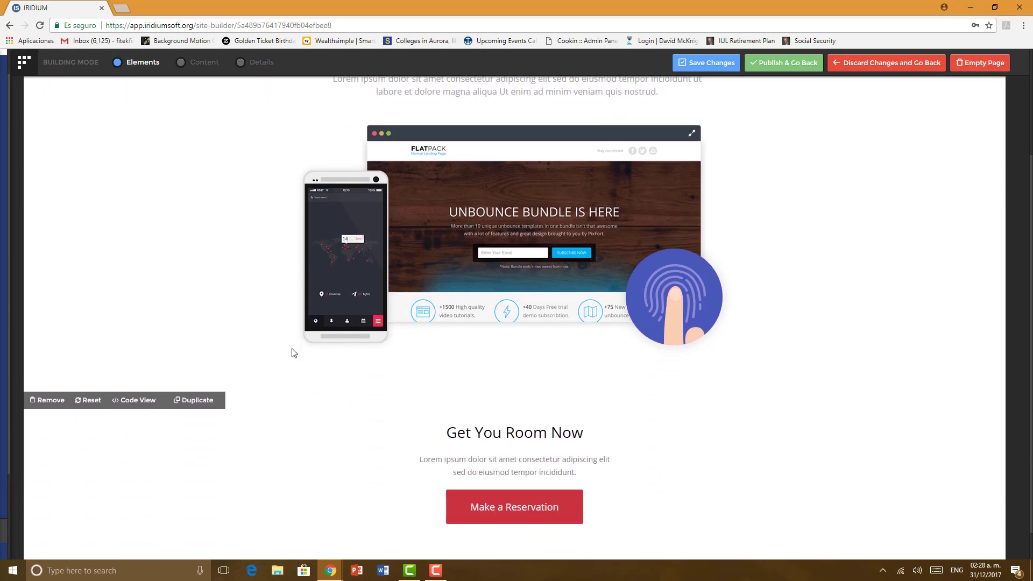
pyautogui.scroll(3, 293, 352)
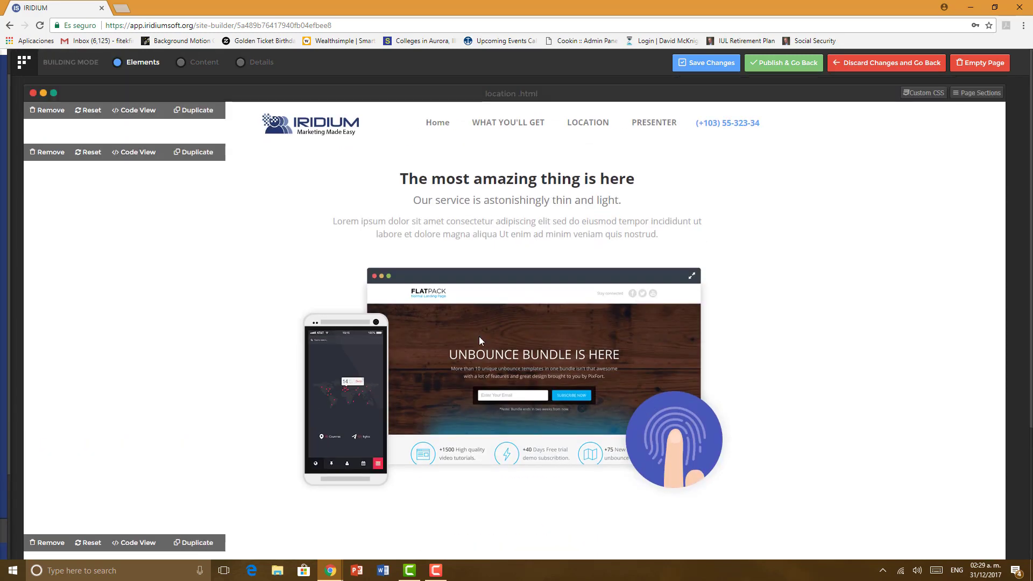
pyautogui.scroll(-3, 249, 380)
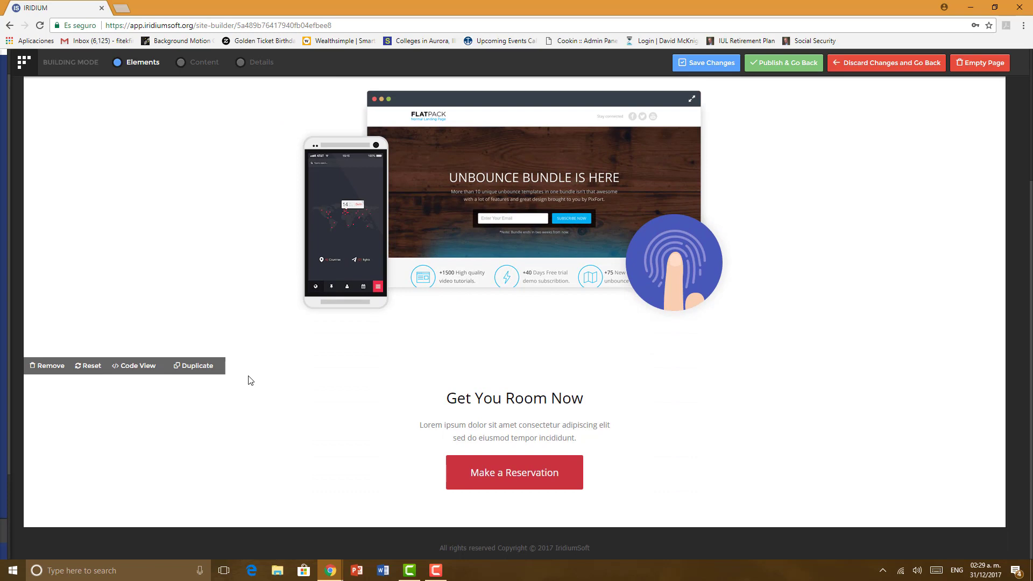
pyautogui.scroll(3, 249, 380)
pyautogui.moveTo(1, 285)
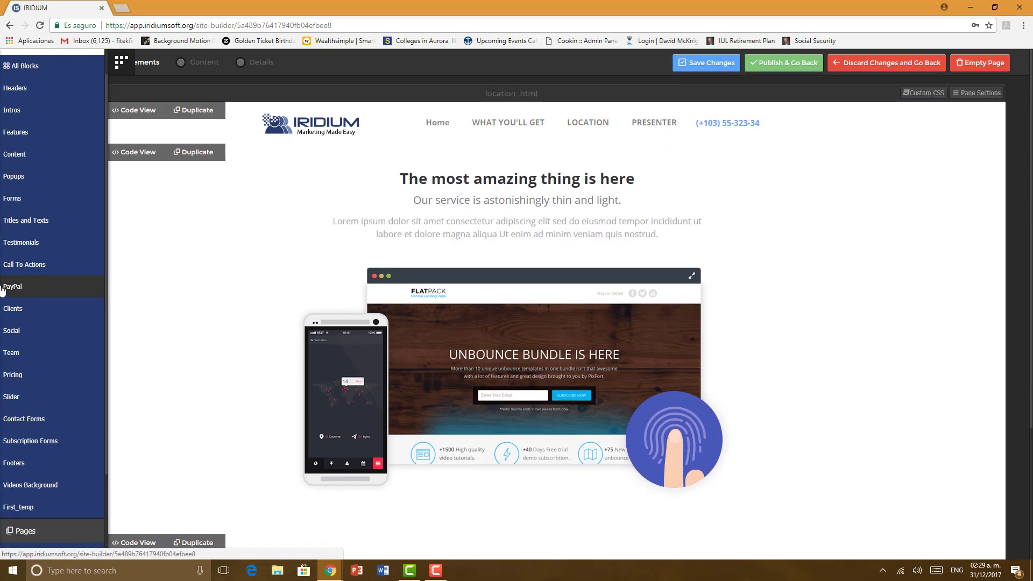
pyautogui.scroll(-2, 38, 413)
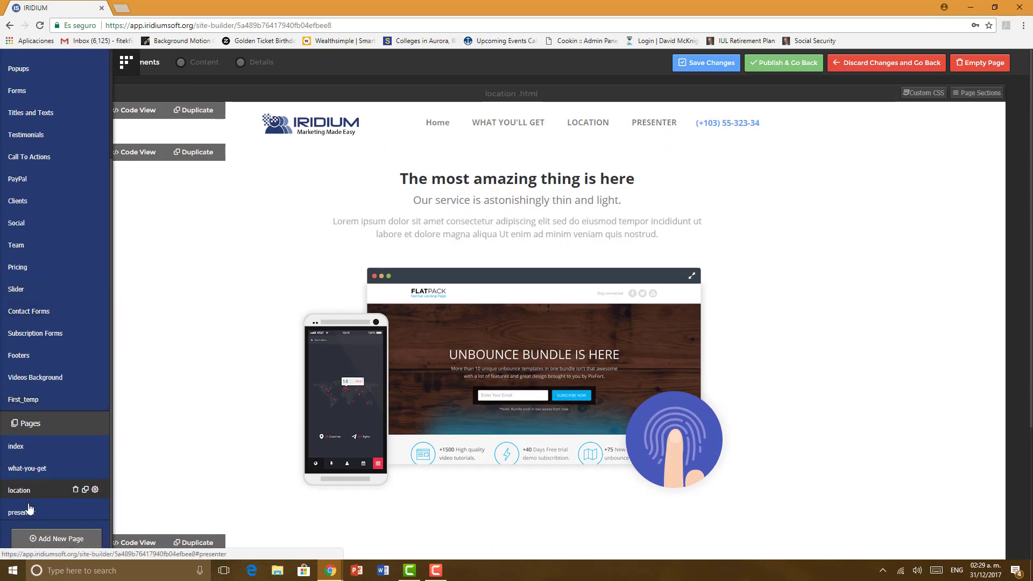
# Step: Open the presenter page and add a new page named 'registration'
pyautogui.click(28, 511)
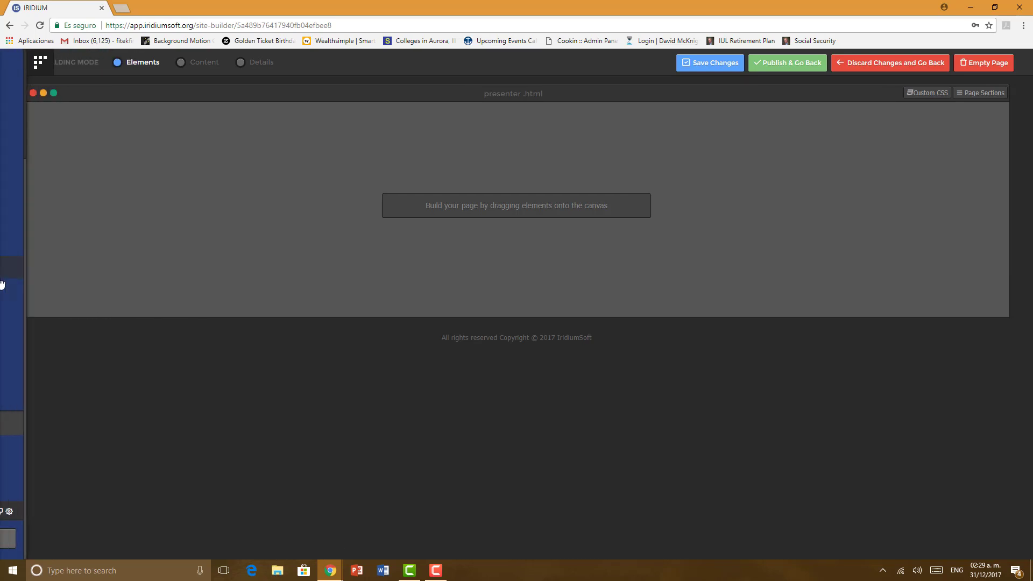
pyautogui.moveTo(31, 383)
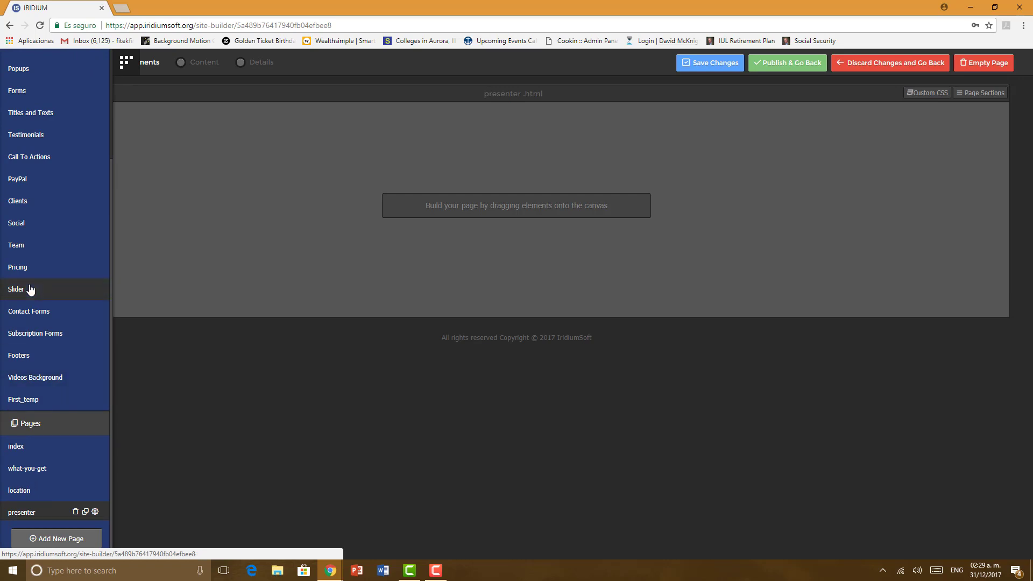
pyautogui.click(37, 540)
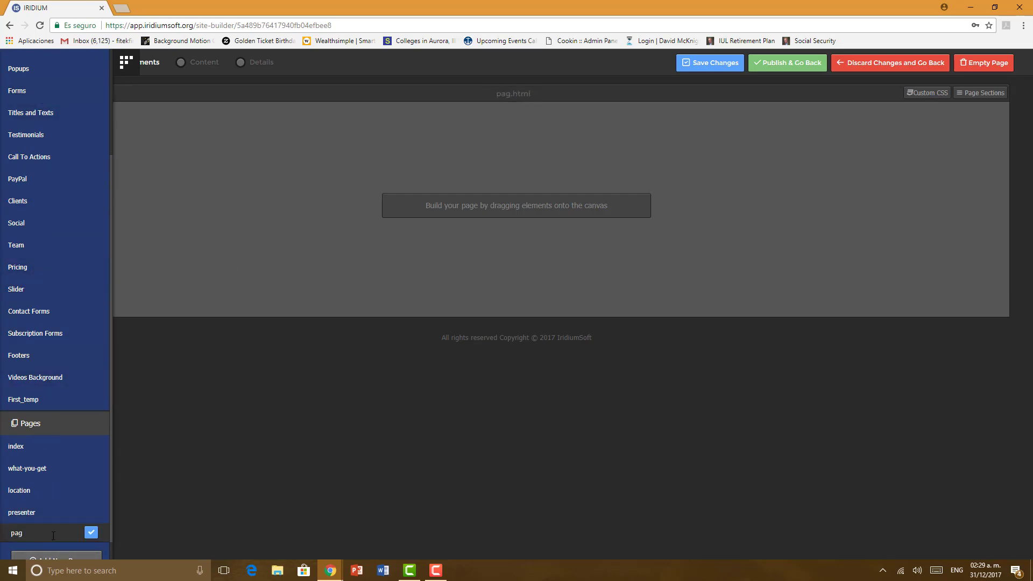
pyautogui.write('registration')
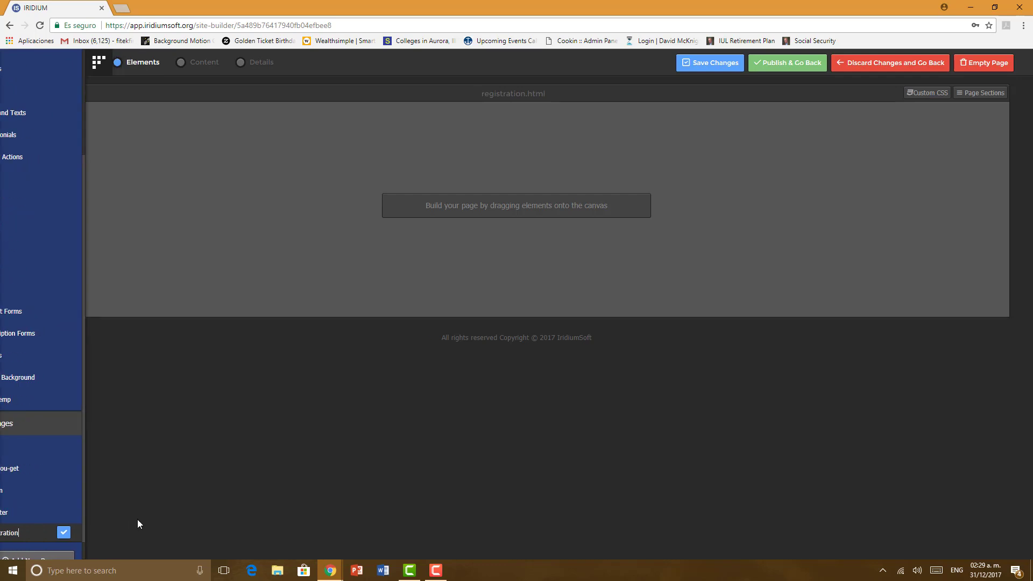
pyautogui.scroll(2, 32, 339)
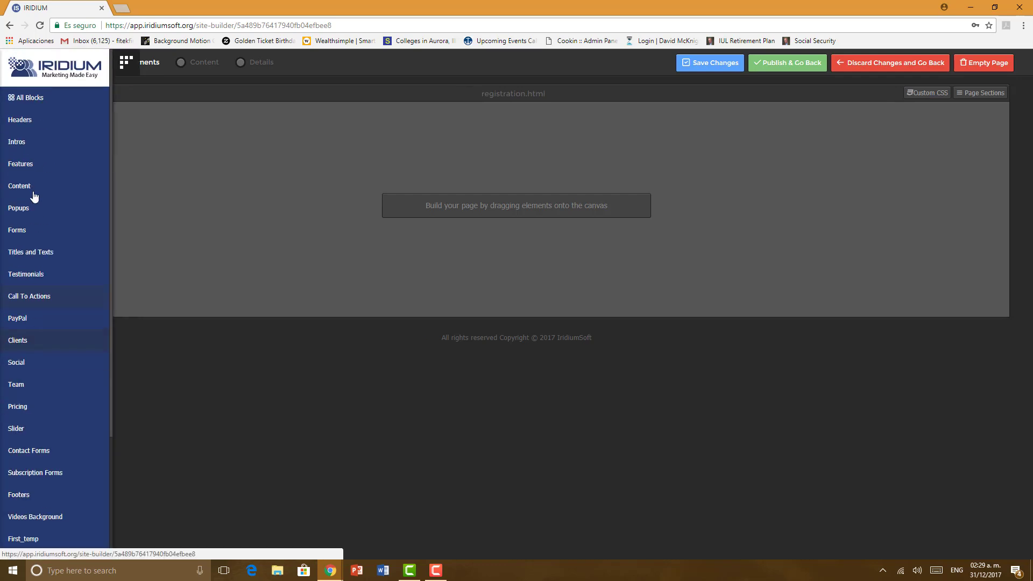
# Step: Add the 'Why To Choose Us' signup-form intro section to the registration page
pyautogui.click(30, 128)
pyautogui.click(23, 144)
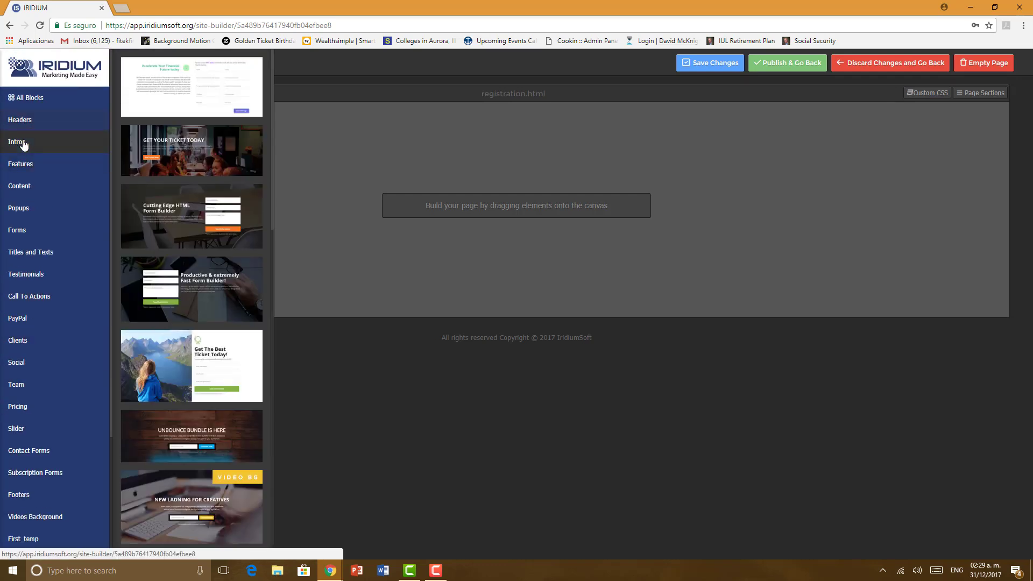
pyautogui.scroll(-10, 194, 199)
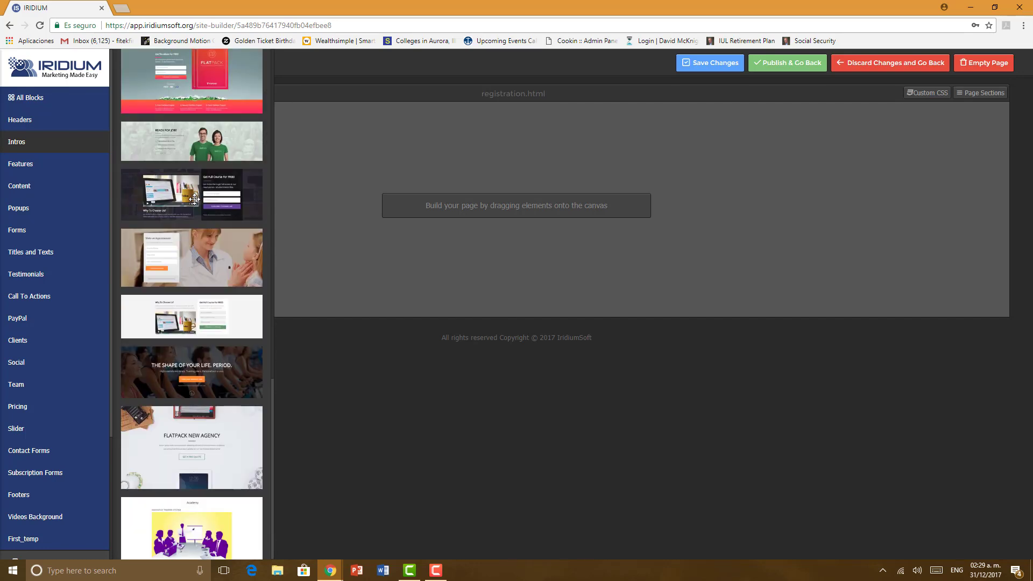
pyautogui.moveTo(164, 329); pyautogui.dragTo(470, 152)
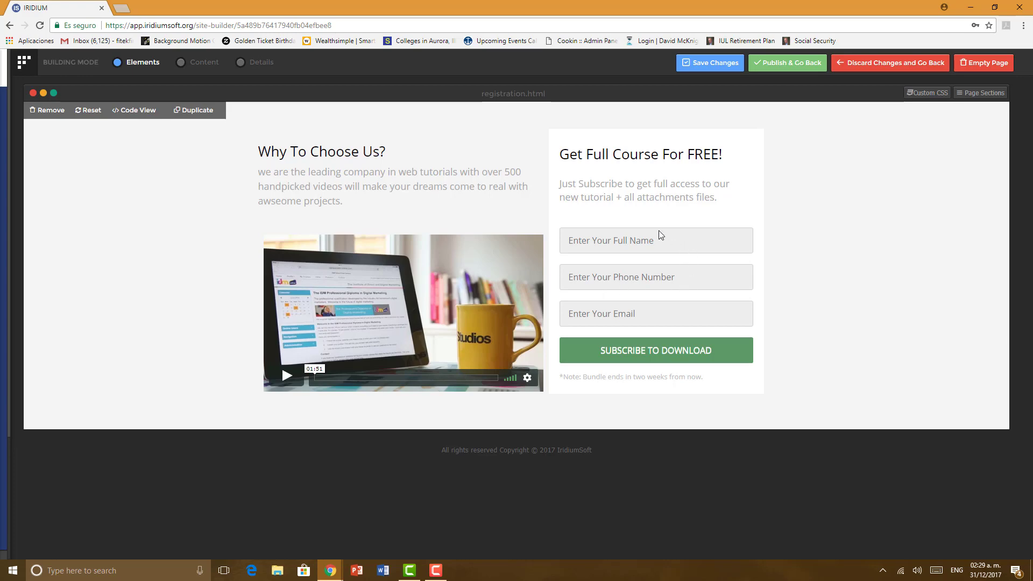
# Step: Add the 'Get The Best Ticket Today' intro section, then delete it
pyautogui.moveTo(2, 350)
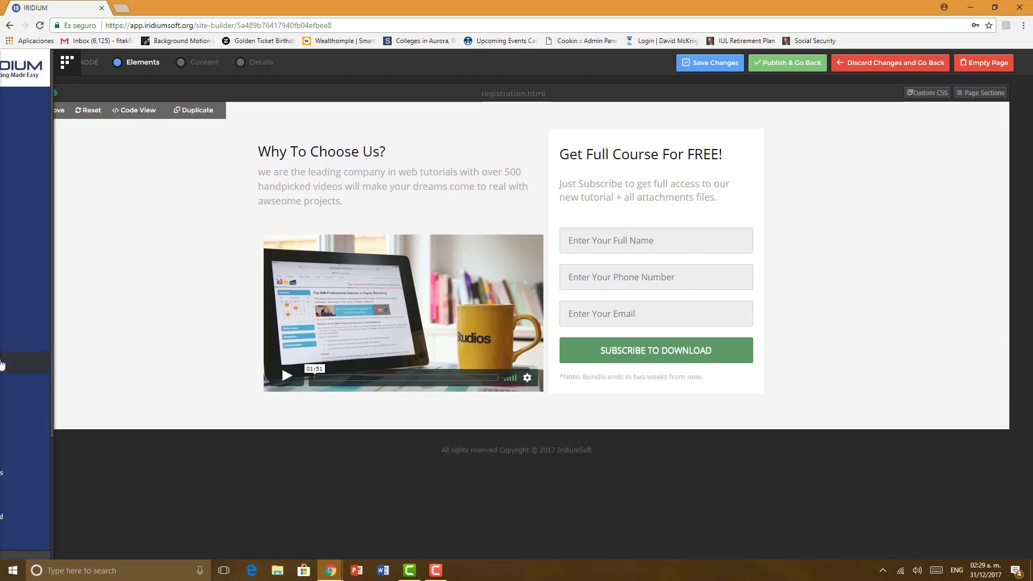
pyautogui.click(39, 146)
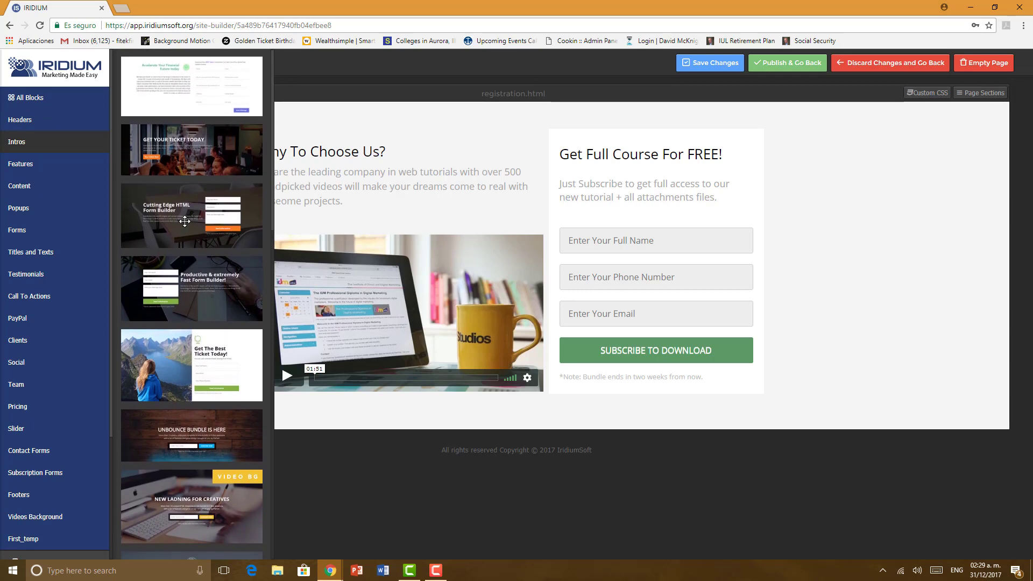
pyautogui.scroll(-5, 184, 221)
pyautogui.moveTo(185, 204); pyautogui.dragTo(422, 153)
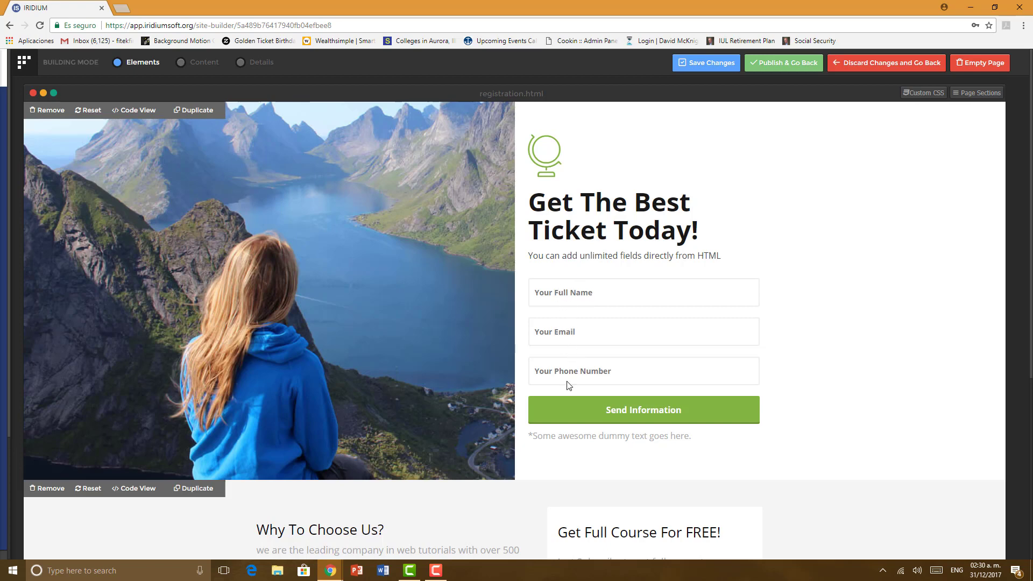
pyautogui.click(51, 110)
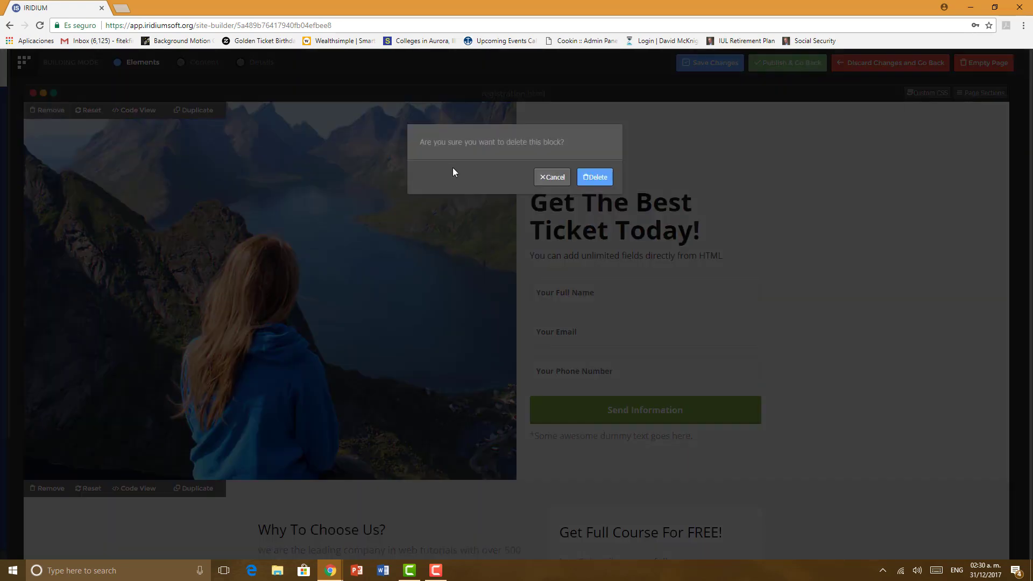
pyautogui.click(589, 177)
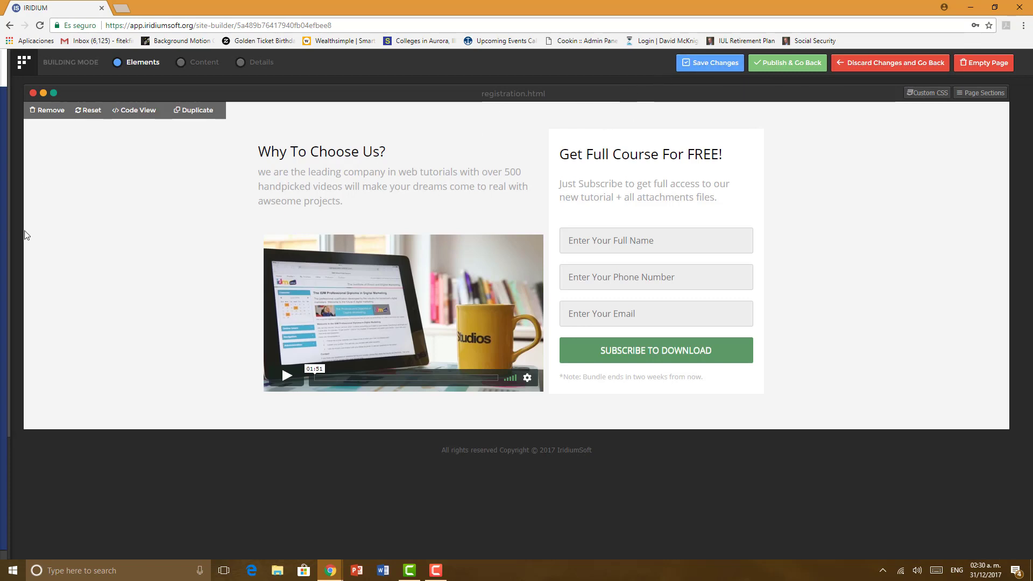
# Step: Open the what-you-get page from the Pages list
pyautogui.moveTo(16, 436)
pyautogui.scroll(-5, 16, 435)
pyautogui.click(27, 444)
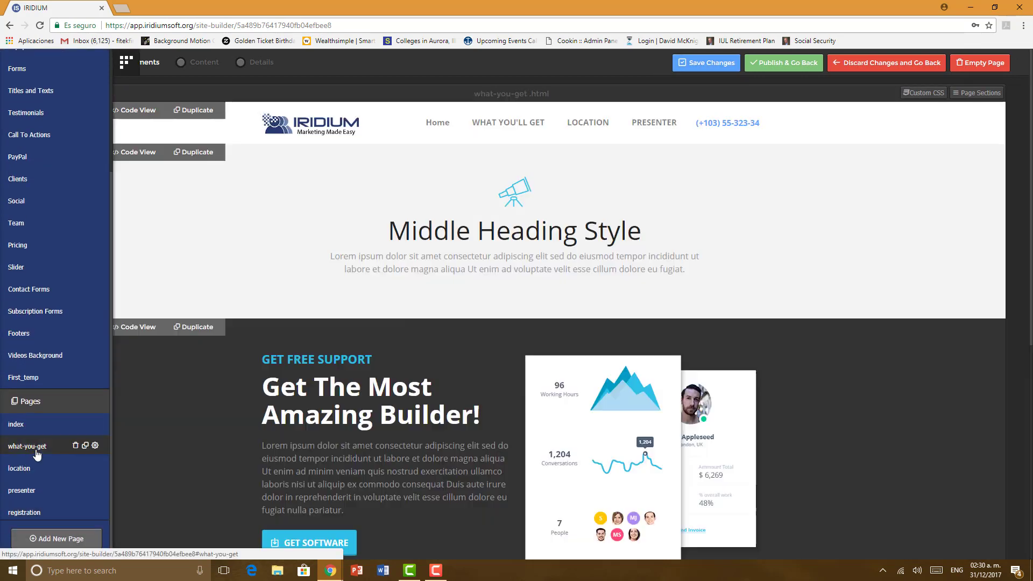
# Step: On index in Details mode, link the Home nav item to the index page
pyautogui.click(26, 425)
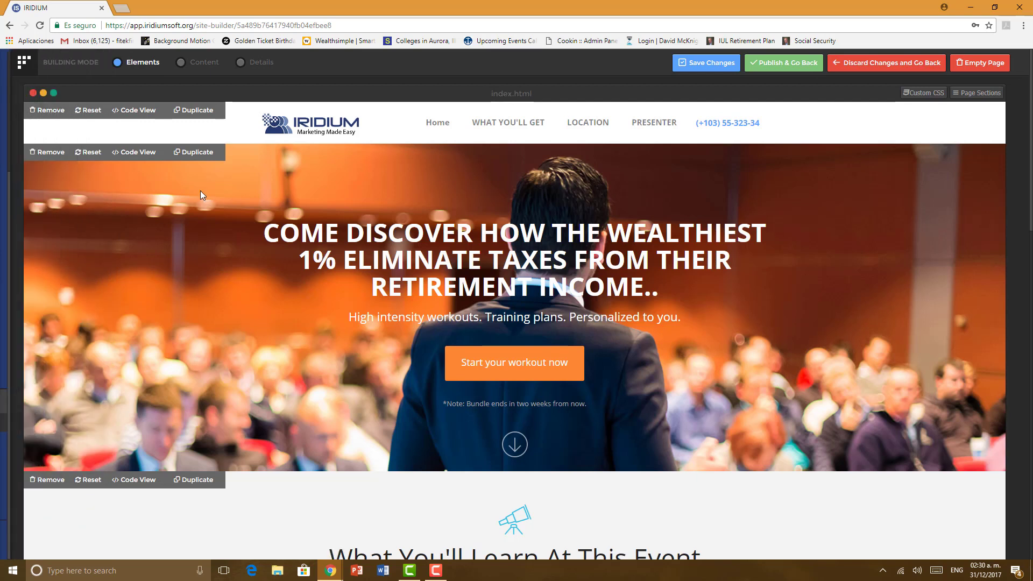
pyautogui.click(272, 71)
pyautogui.click(442, 126)
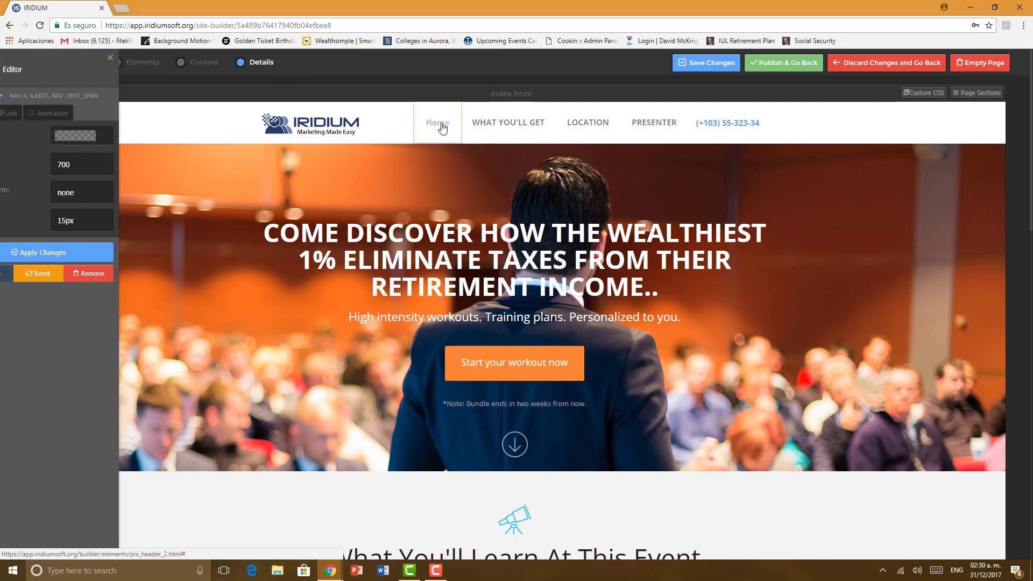
pyautogui.click(52, 113)
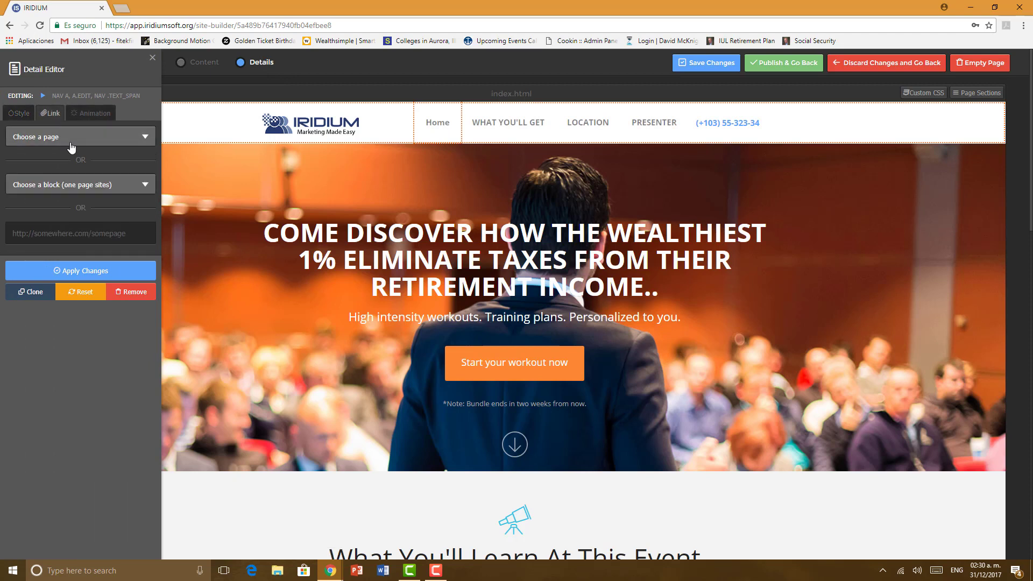
pyautogui.click(70, 138)
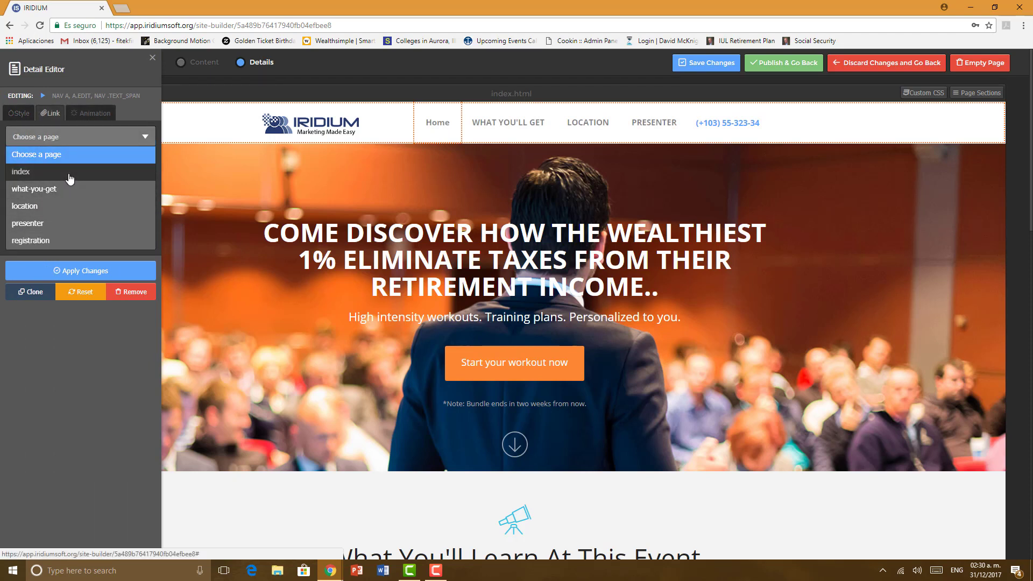
pyautogui.click(69, 173)
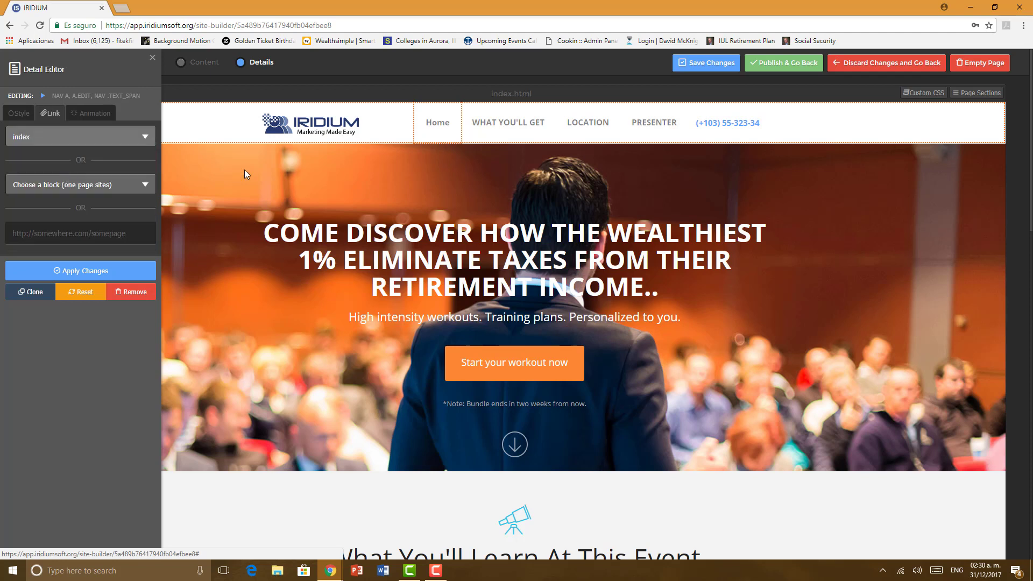
# Step: Link the WHAT YOU'LL GET nav item to the what-you-get page
pyautogui.click(525, 127)
pyautogui.click(53, 113)
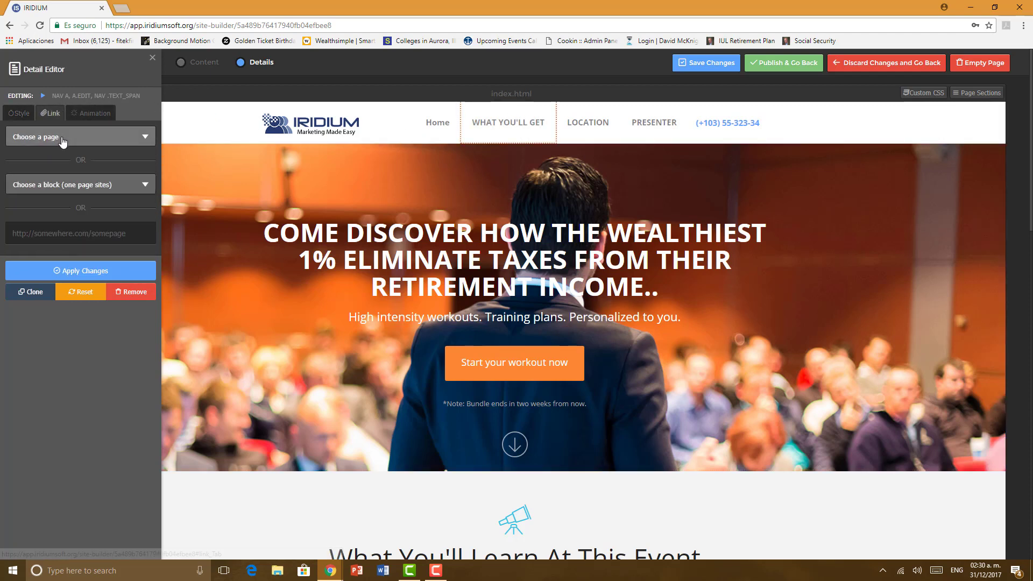
pyautogui.click(63, 137)
pyautogui.click(47, 184)
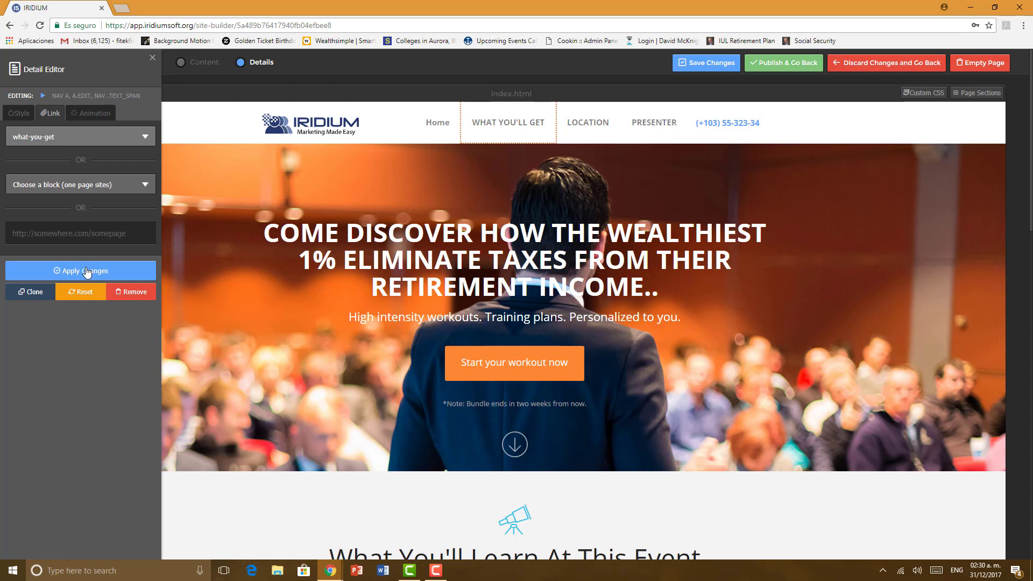
pyautogui.click(87, 271)
# Step: Link the LOCATION nav item to the location page
pyautogui.click(584, 129)
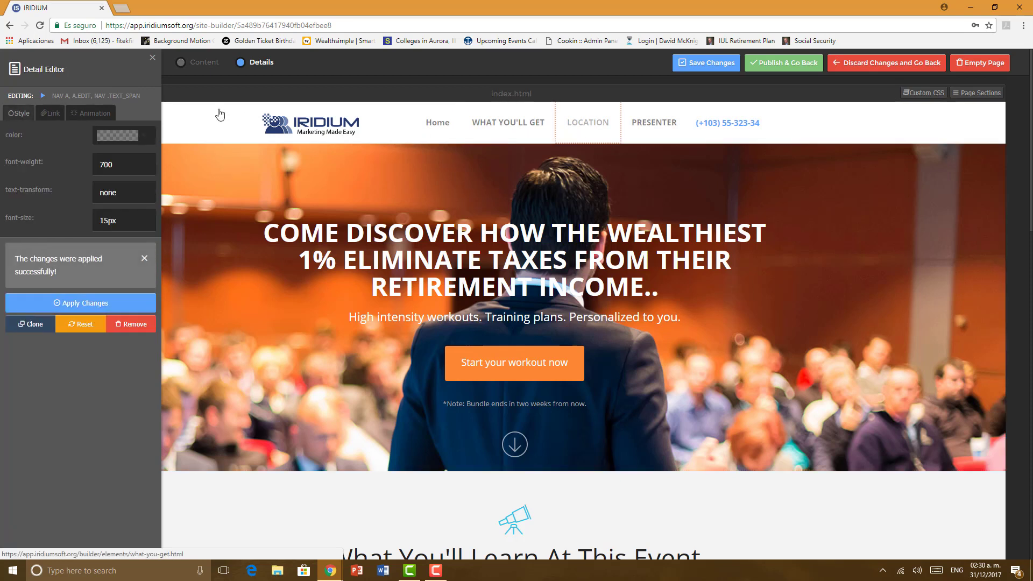
pyautogui.click(53, 113)
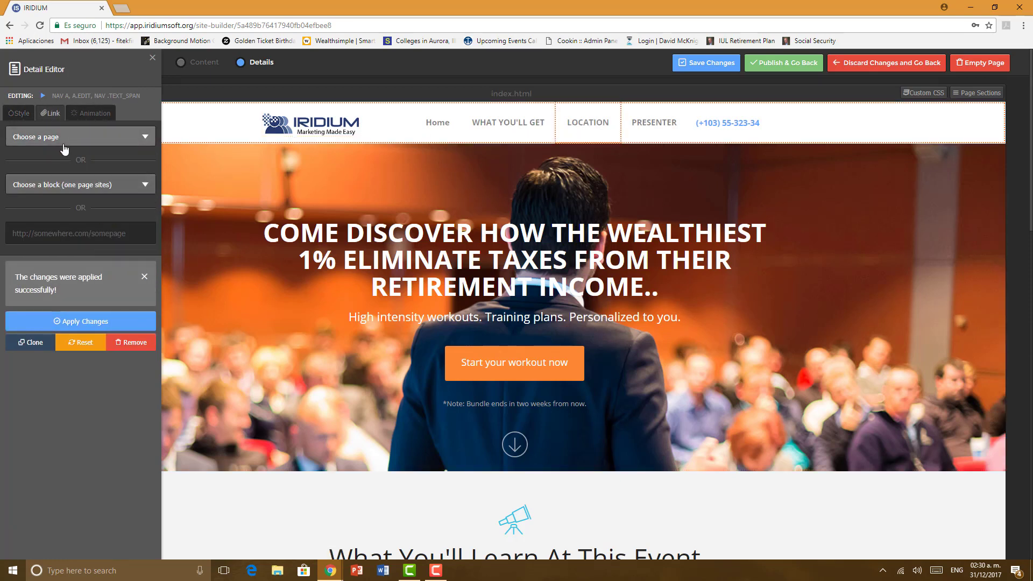
pyautogui.click(63, 141)
pyautogui.click(50, 207)
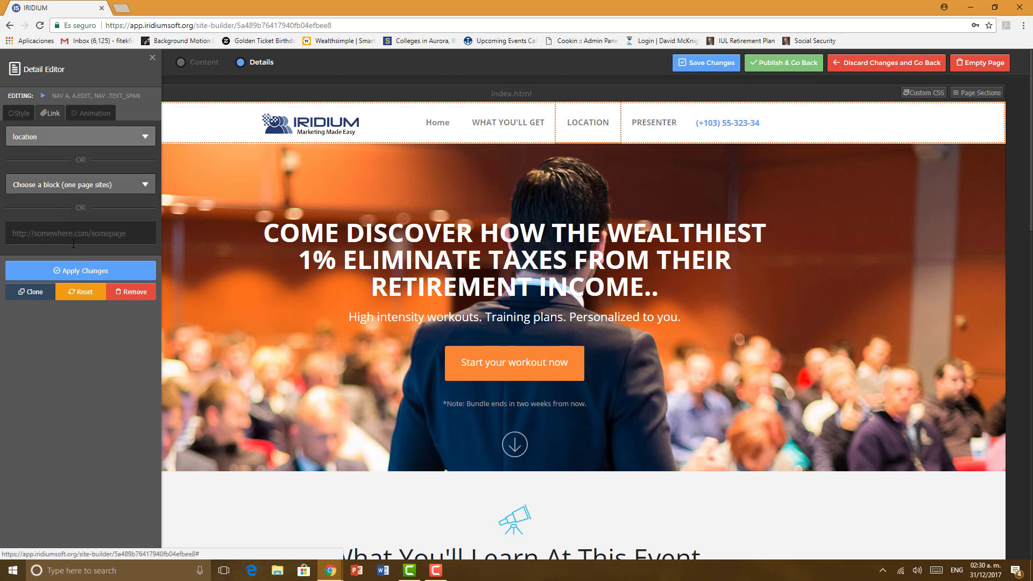
pyautogui.click(92, 272)
# Step: Link the PRESENTER nav item to the presenter page
pyautogui.click(652, 125)
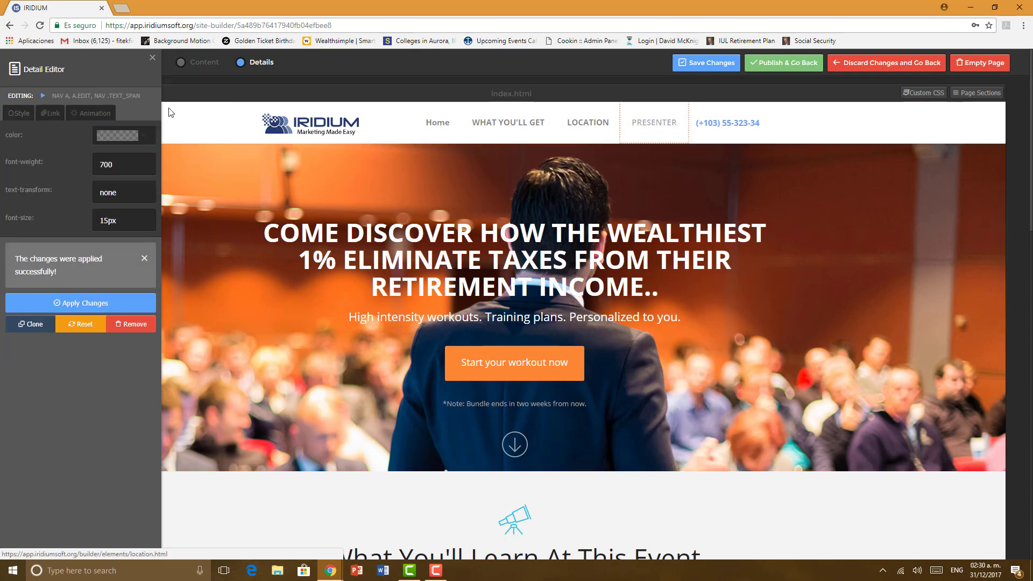
pyautogui.click(52, 113)
pyautogui.click(64, 138)
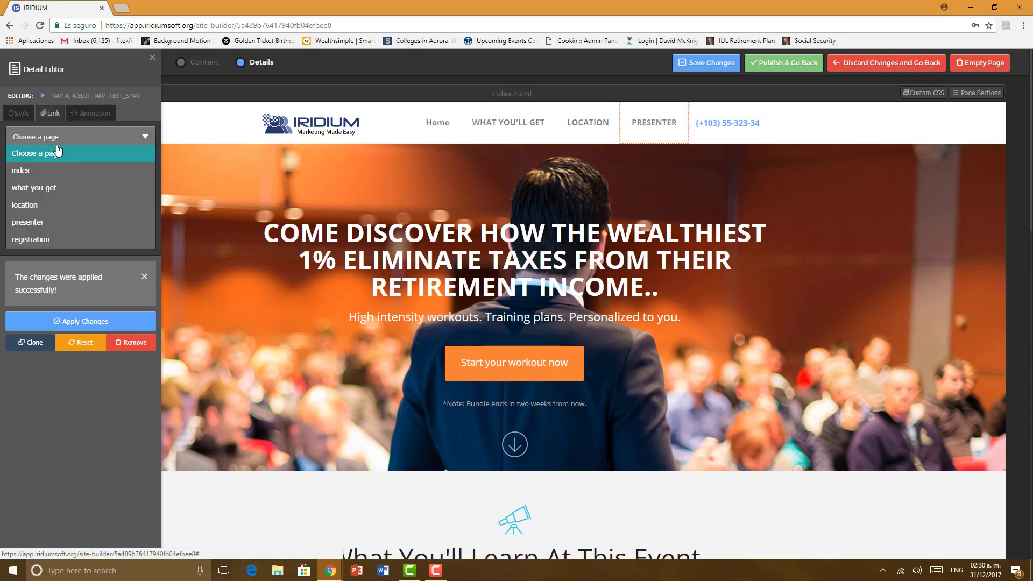
pyautogui.click(55, 224)
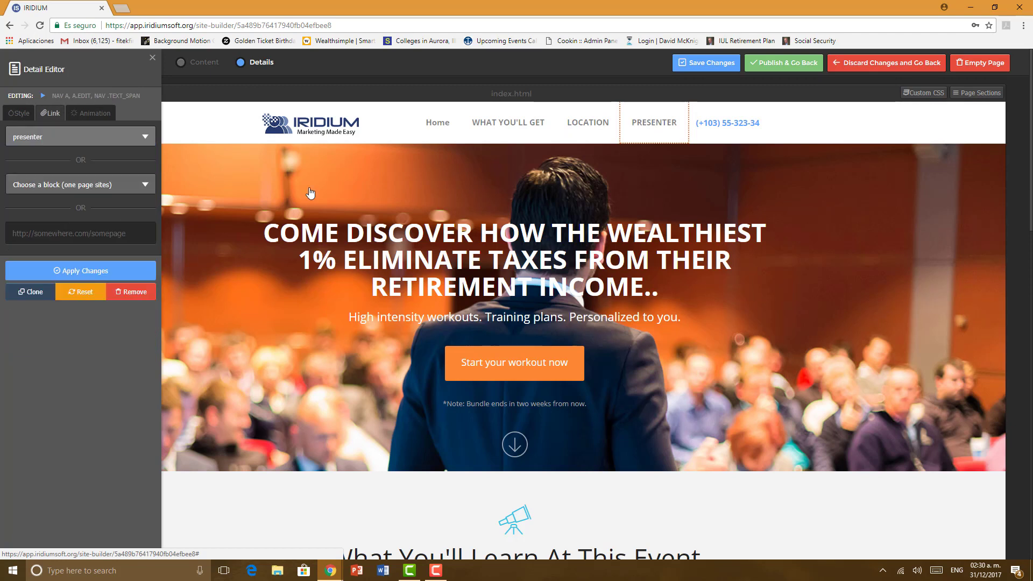
pyautogui.click(86, 272)
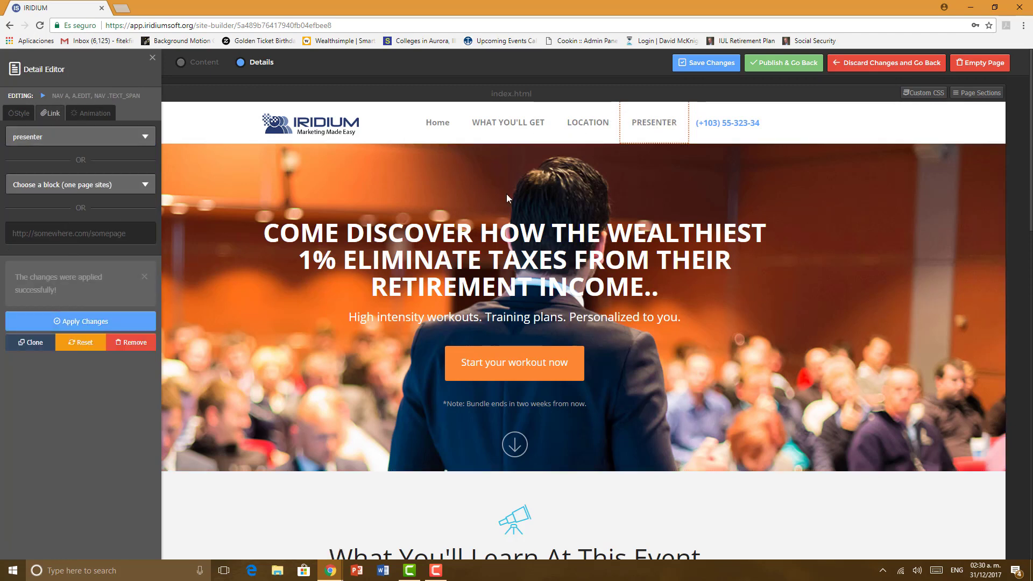
pyautogui.click(692, 131)
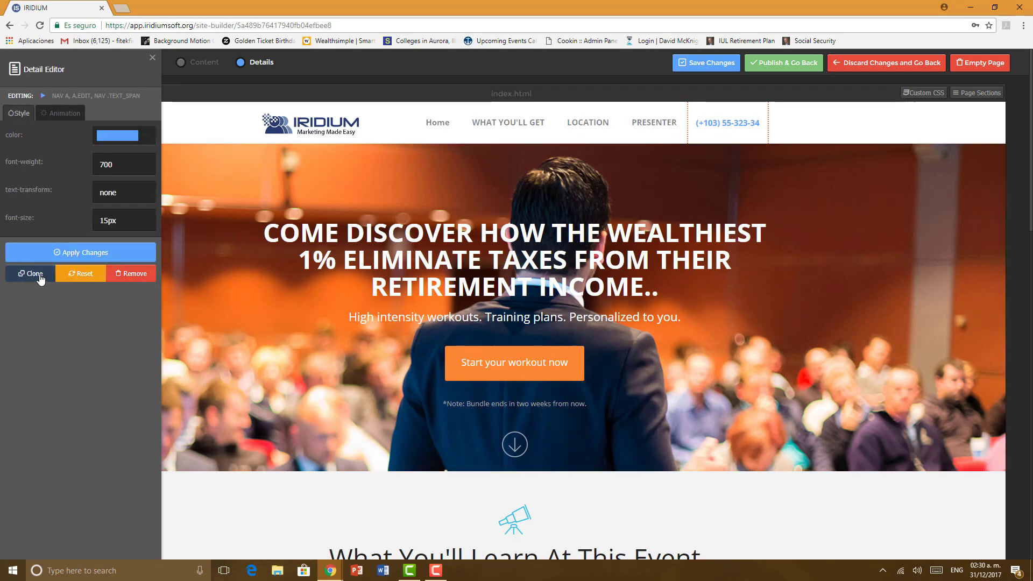
# Step: Clone the phone number link and delete the duplicate, then select LOCATION for cloning
pyautogui.click(38, 275)
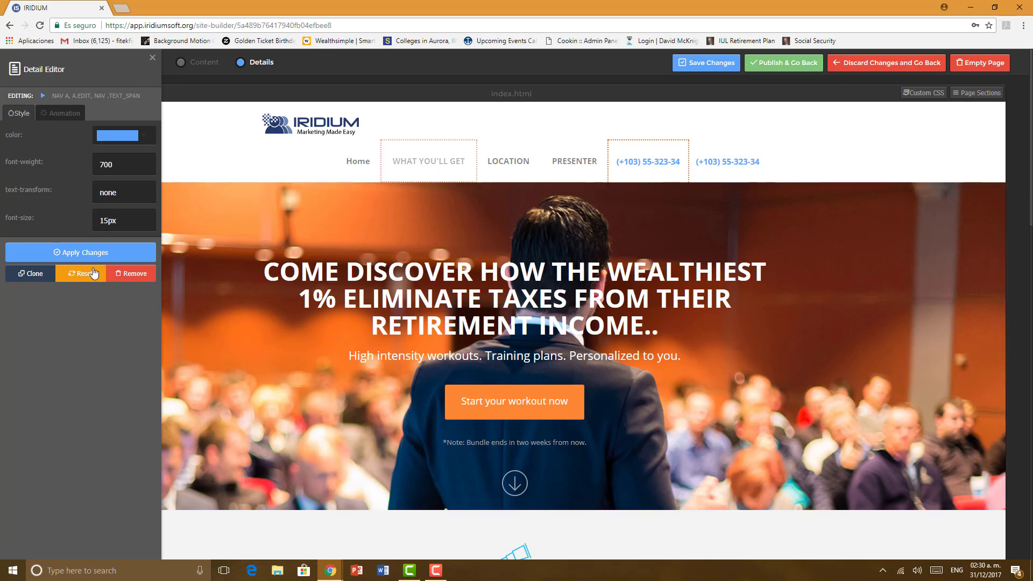
pyautogui.click(136, 275)
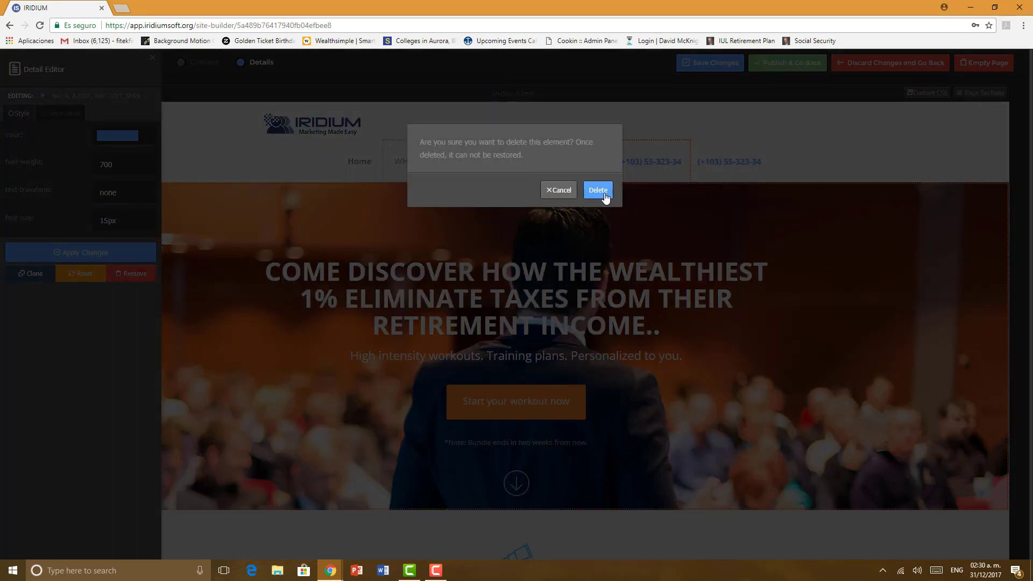
pyautogui.click(604, 195)
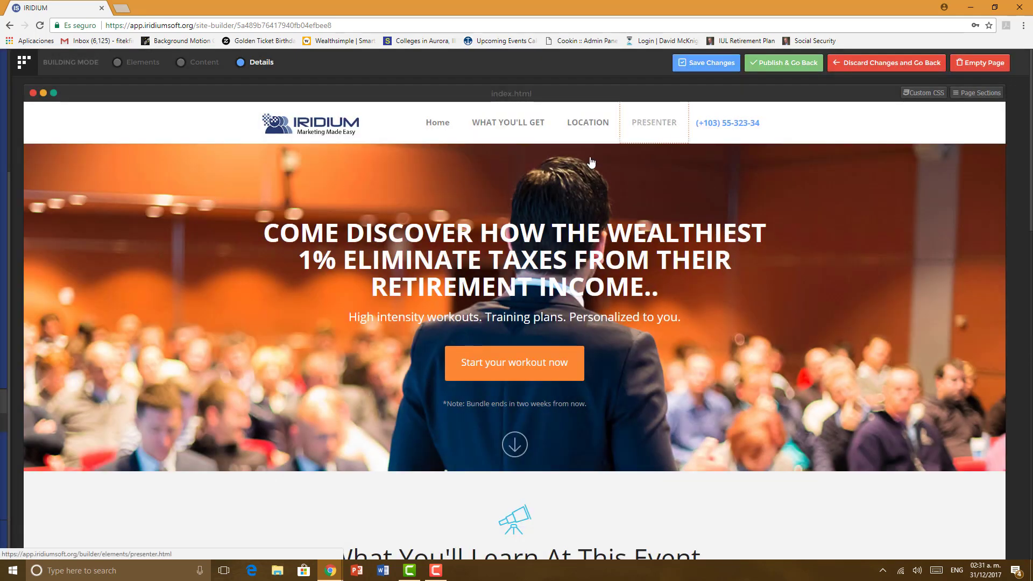
pyautogui.click(616, 131)
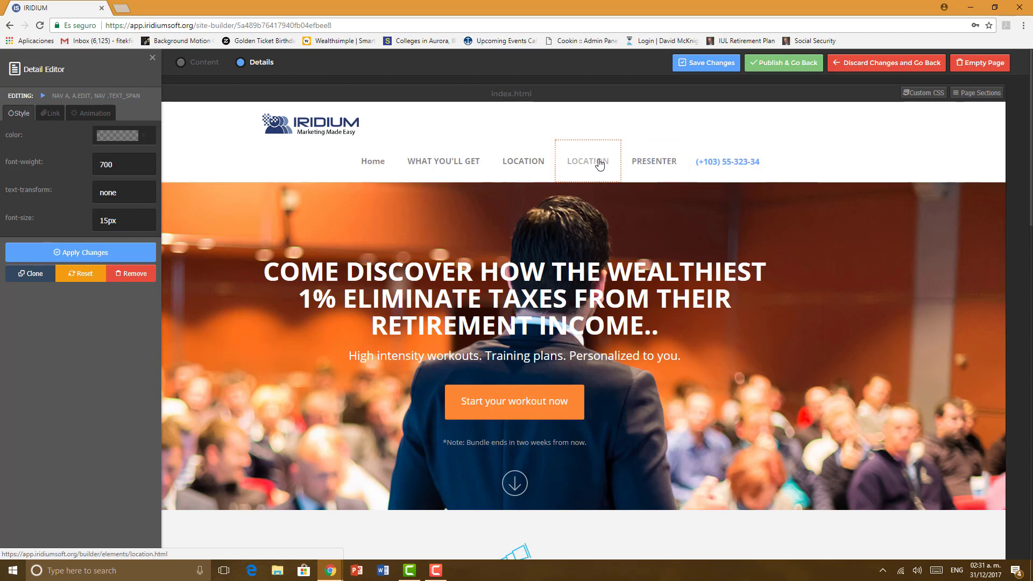
# Step: In Content mode, rename the last nav item from PRESENTER to RSVP
pyautogui.click(211, 63)
pyautogui.click(640, 164)
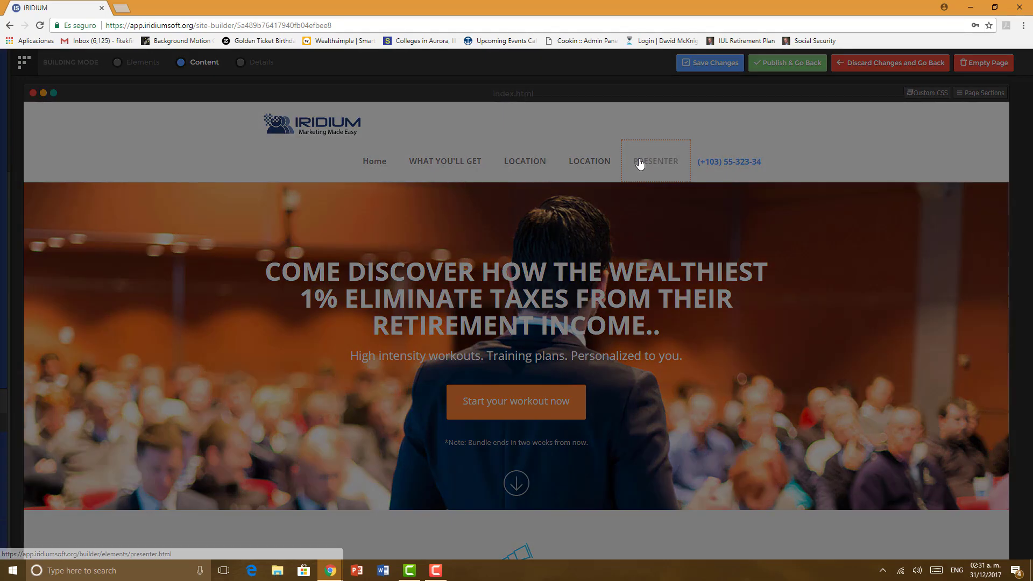
pyautogui.moveTo(452, 144); pyautogui.dragTo(362, 156)
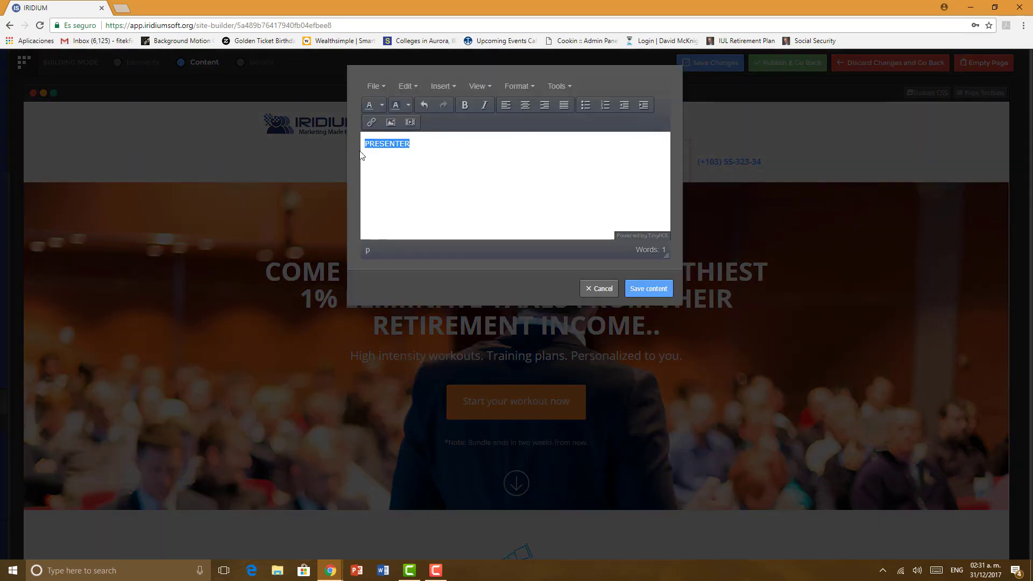
pyautogui.write('RSVP')
pyautogui.click(632, 290)
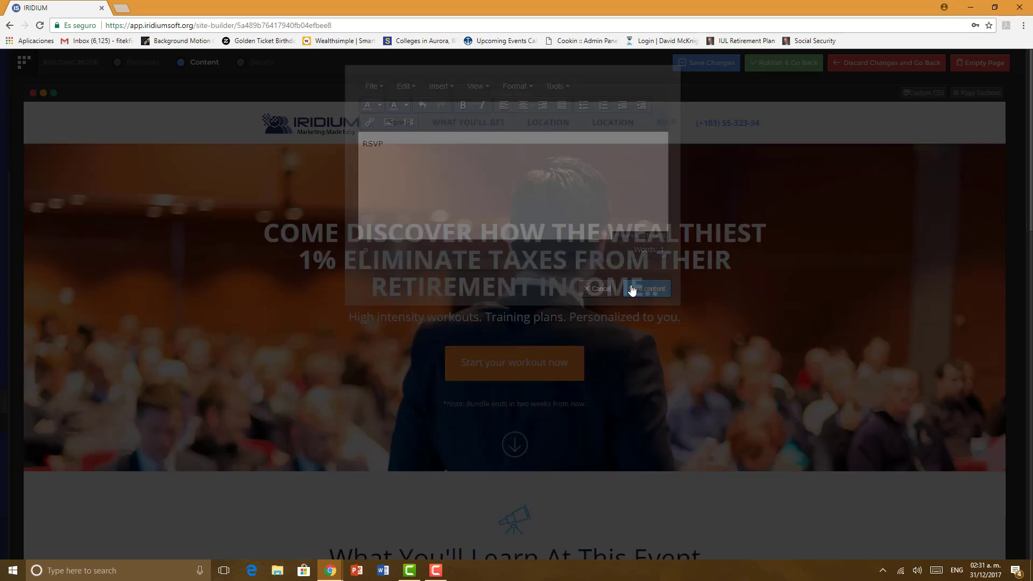
# Step: Rename the second LOCATION nav item to PRESENTER
pyautogui.click(607, 128)
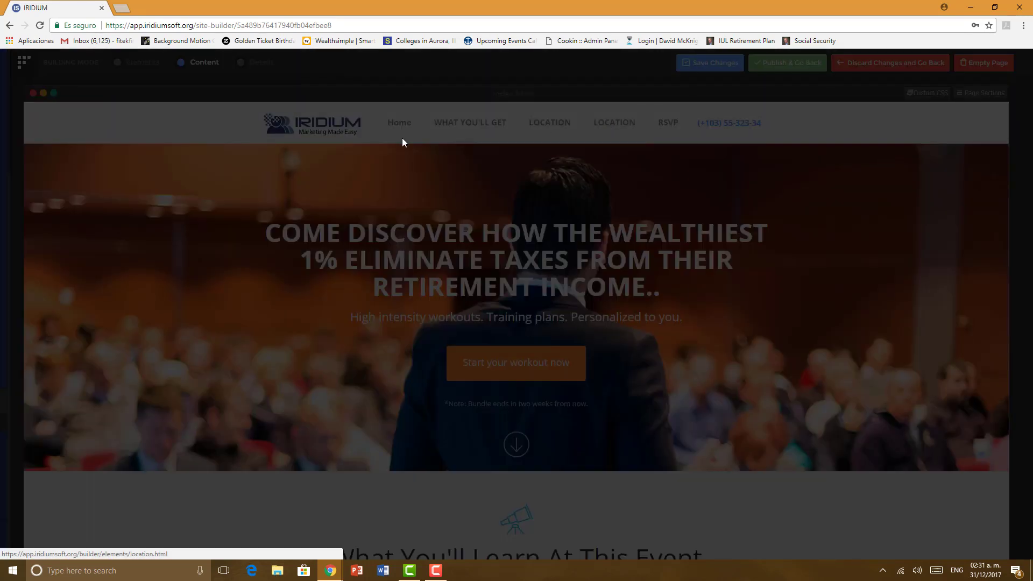
pyautogui.moveTo(408, 144); pyautogui.dragTo(363, 144)
pyautogui.write('PRESENTER')
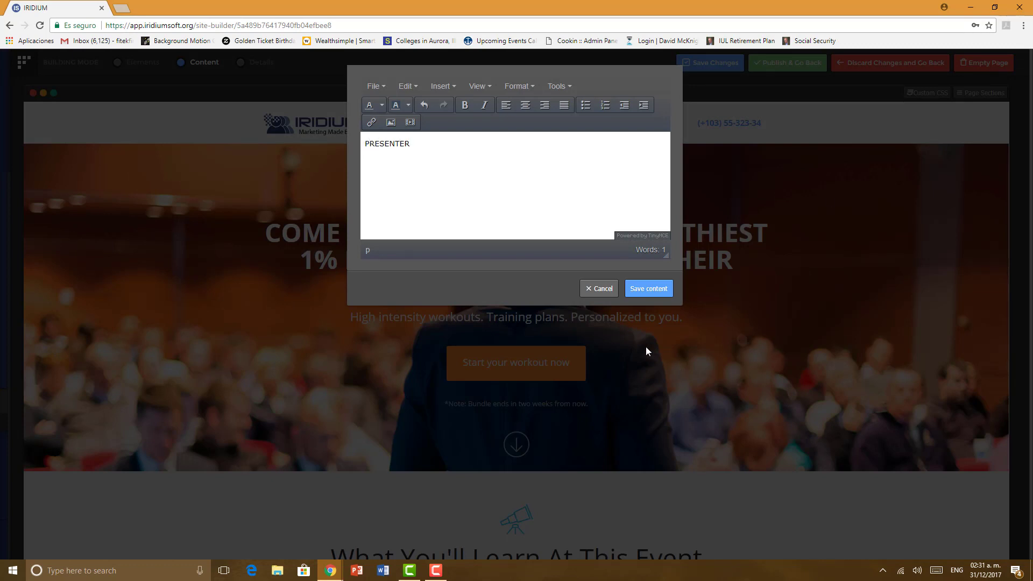
pyautogui.click(648, 290)
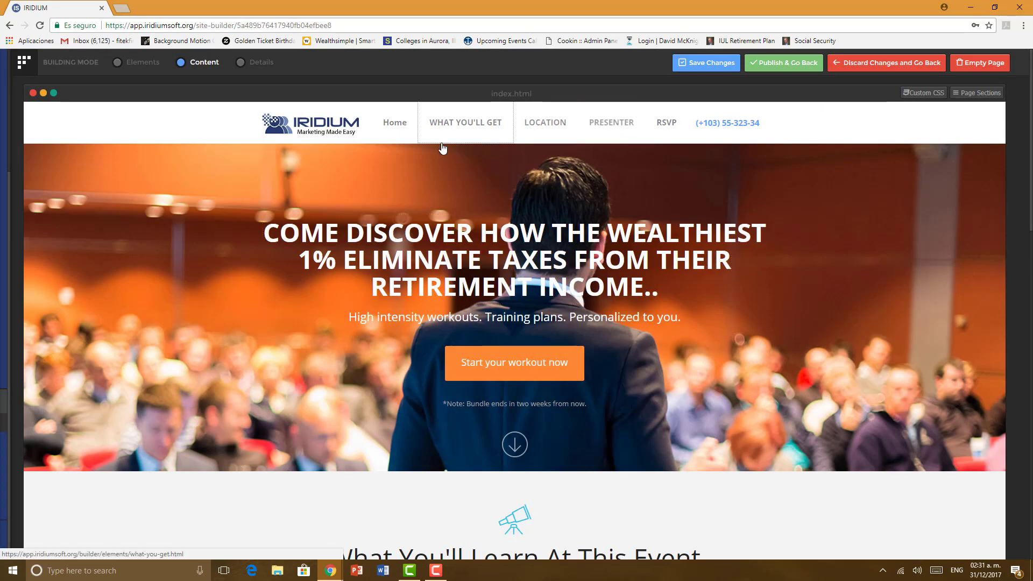
# Step: Change the Home nav label to HOME and save it
pyautogui.click(404, 135)
pyautogui.moveTo(422, 154); pyautogui.dragTo(377, 149)
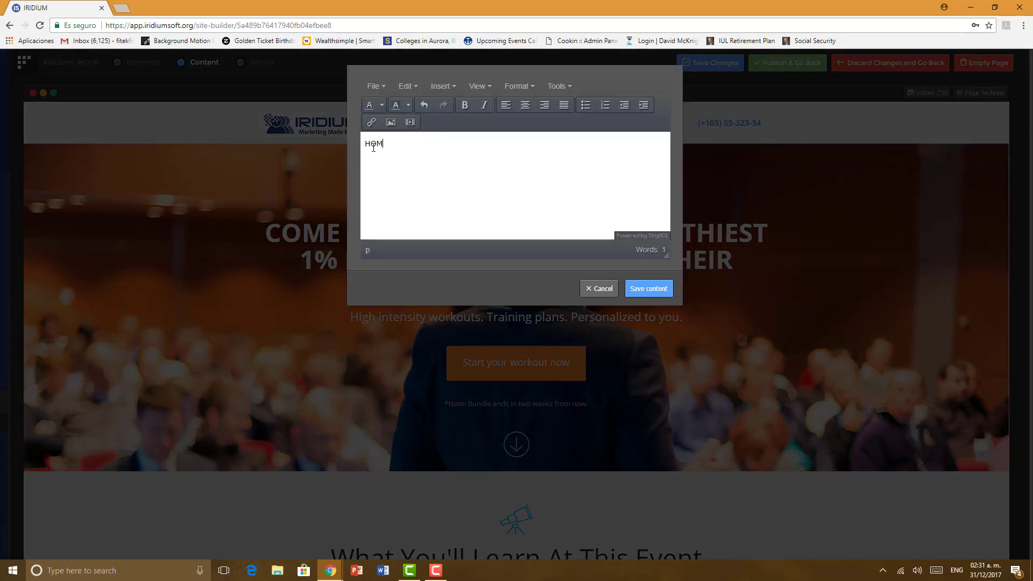
pyautogui.click(649, 290)
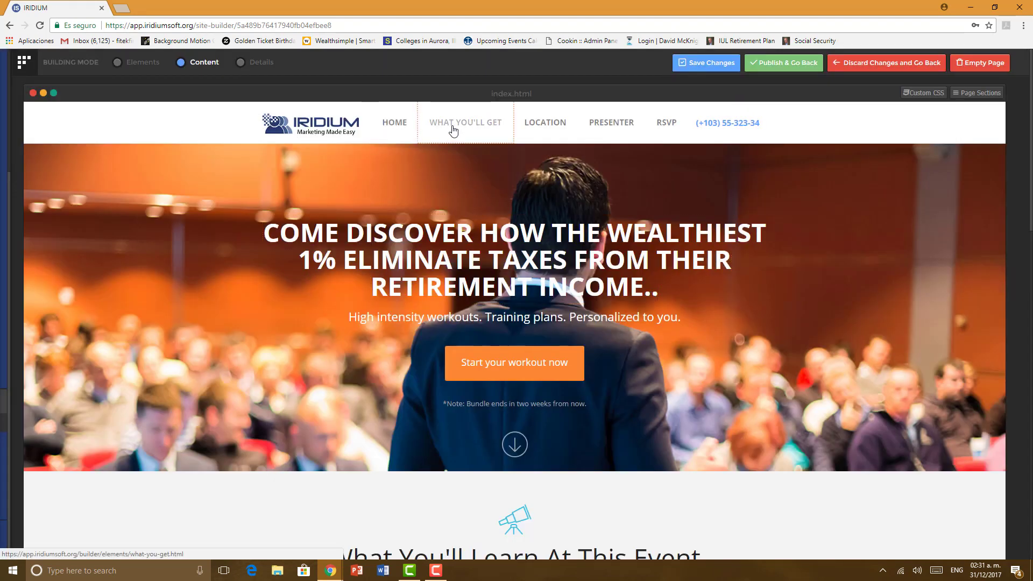
pyautogui.click(262, 68)
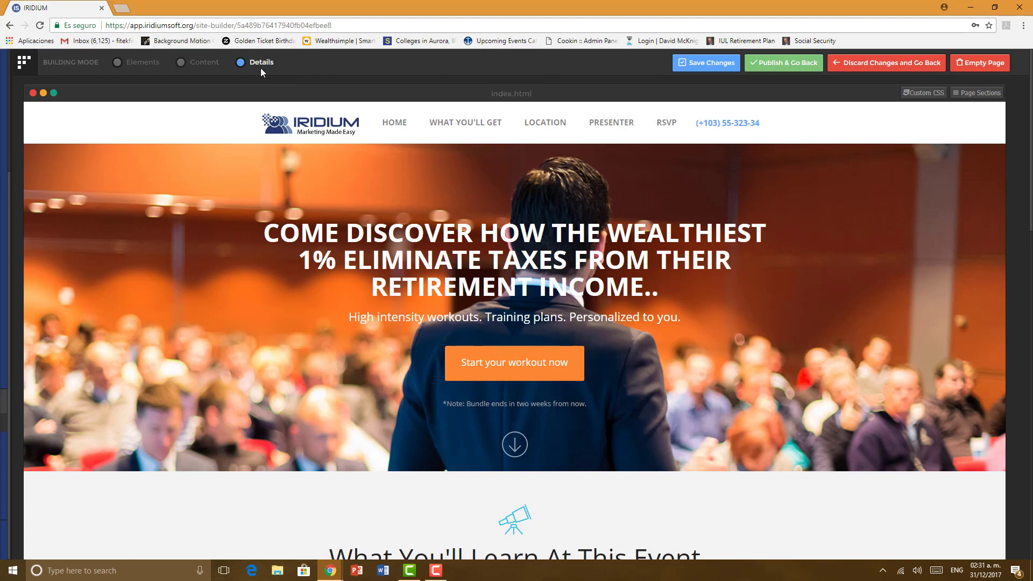
# Step: Check that the RSVP item still links to presenter.html, then close the Detail Editor
pyautogui.click(666, 127)
pyautogui.click(50, 114)
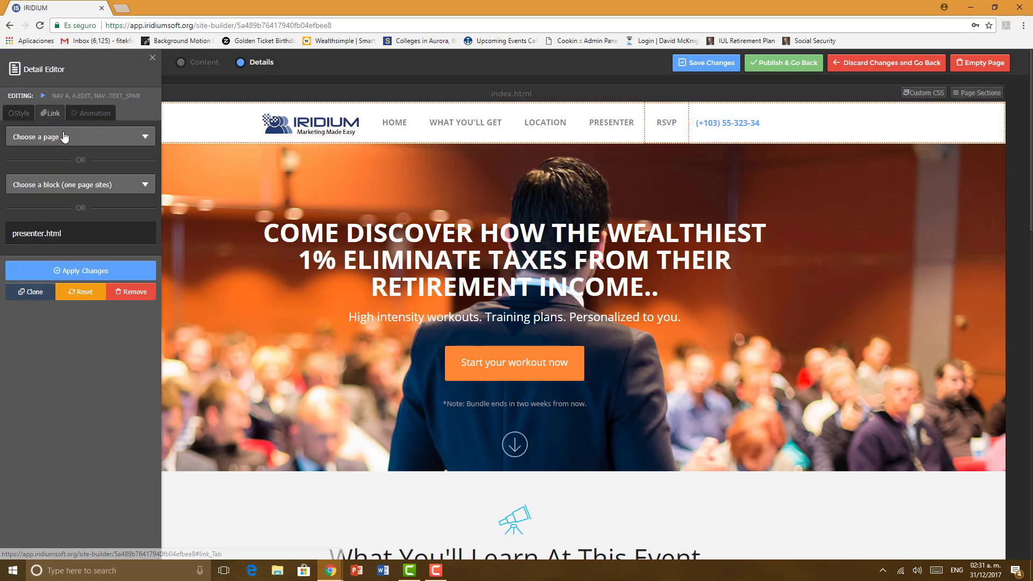
pyautogui.click(65, 138)
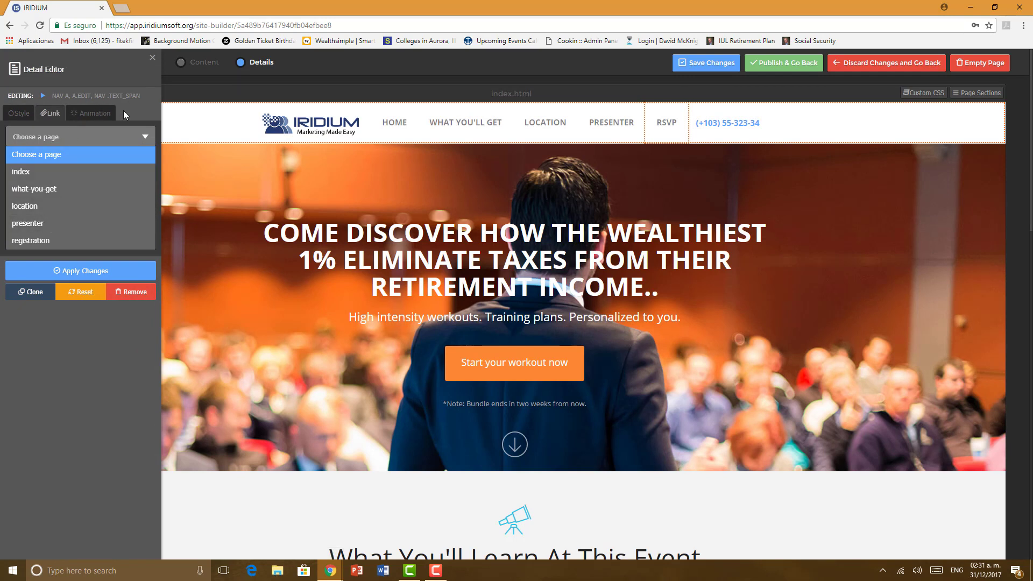
pyautogui.click(657, 167)
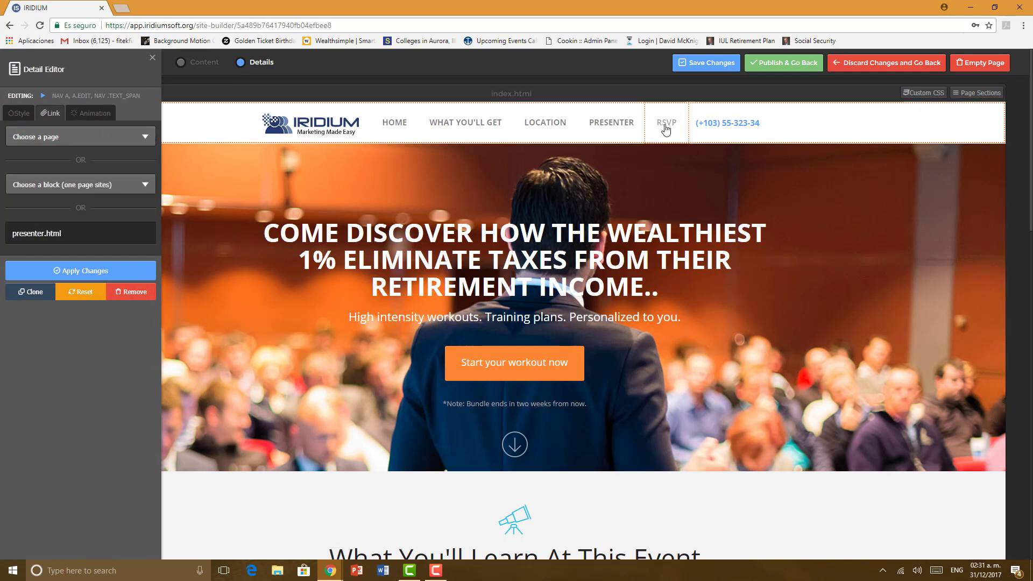
pyautogui.click(153, 60)
# Step: Add two new pages to the site from the Pages list
pyautogui.moveTo(14, 145)
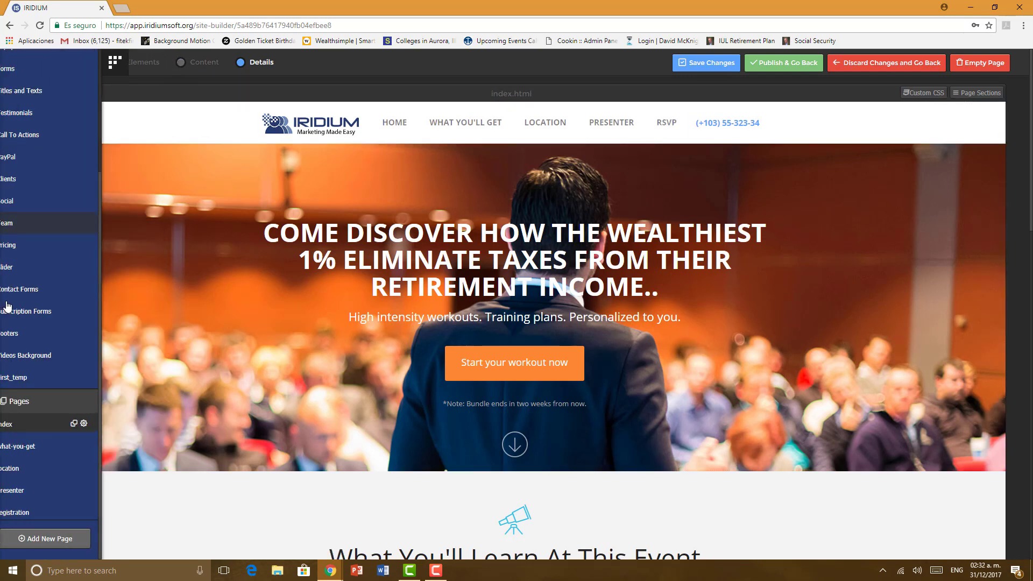
pyautogui.scroll(-5, 11, 375)
pyautogui.click(43, 539)
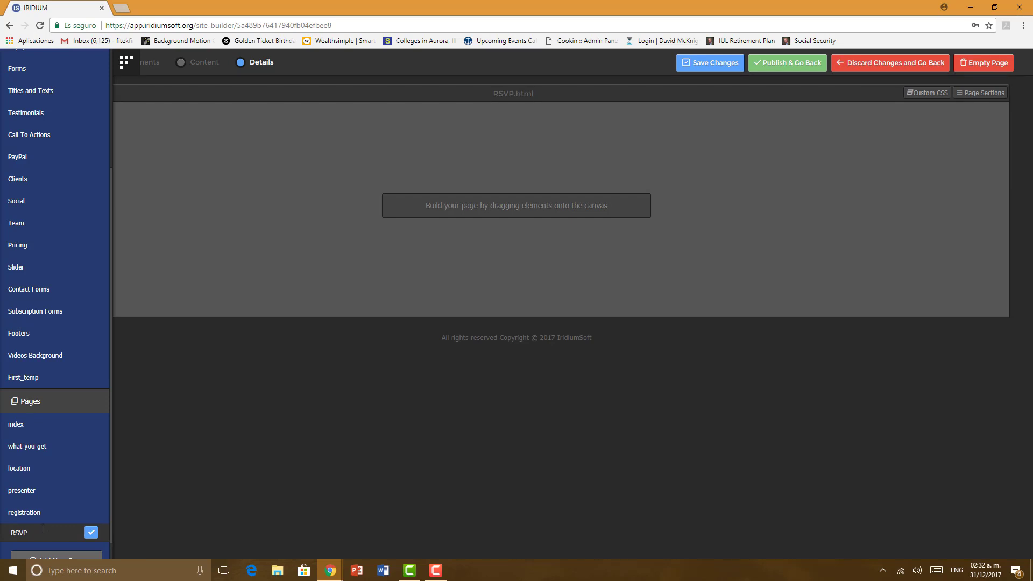
pyautogui.scroll(-1, 38, 532)
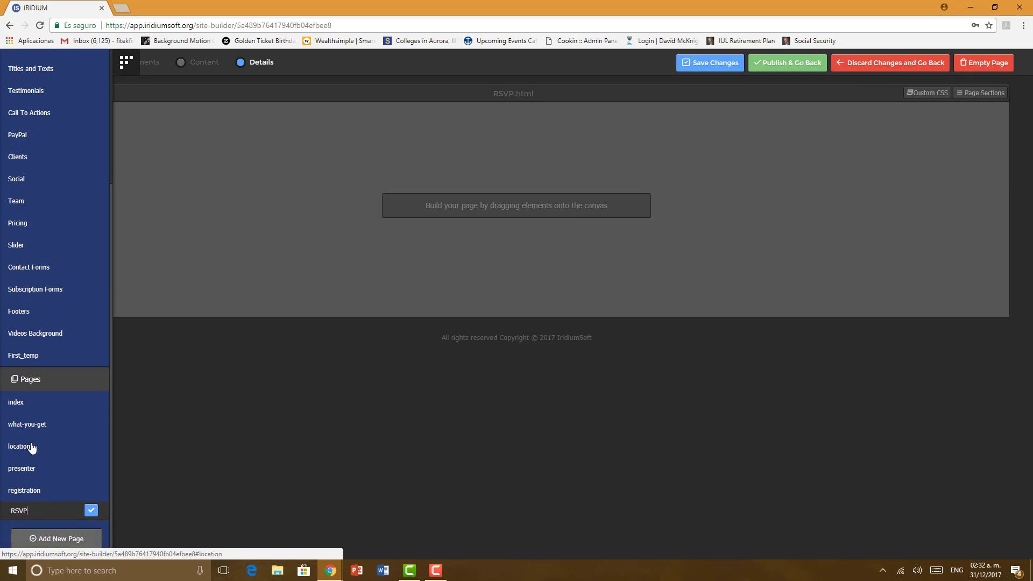
pyautogui.click(46, 541)
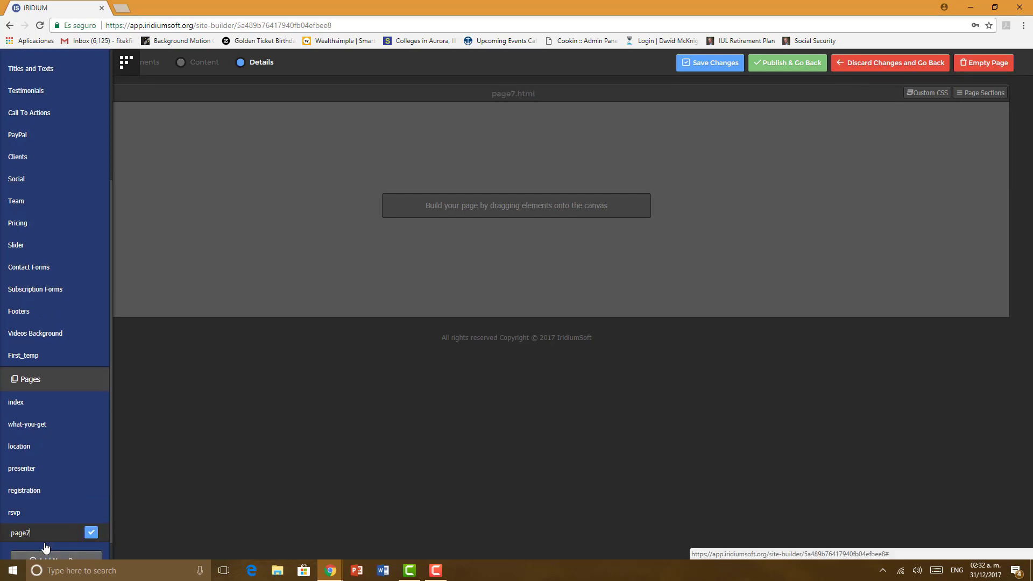
# Step: Delete the unwanted extra page7 and open the empty rsvp page
pyautogui.click(90, 534)
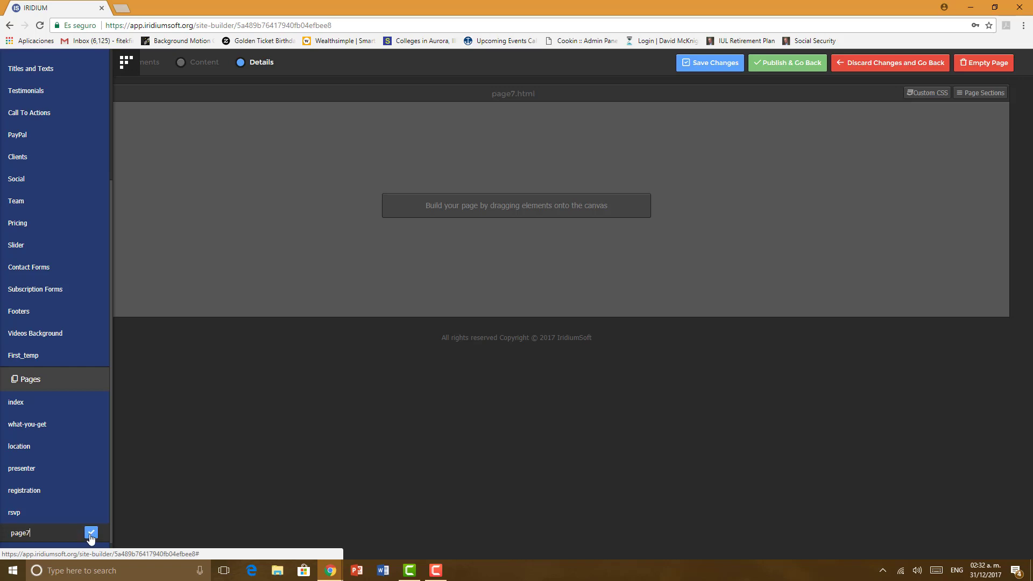
pyautogui.click(76, 534)
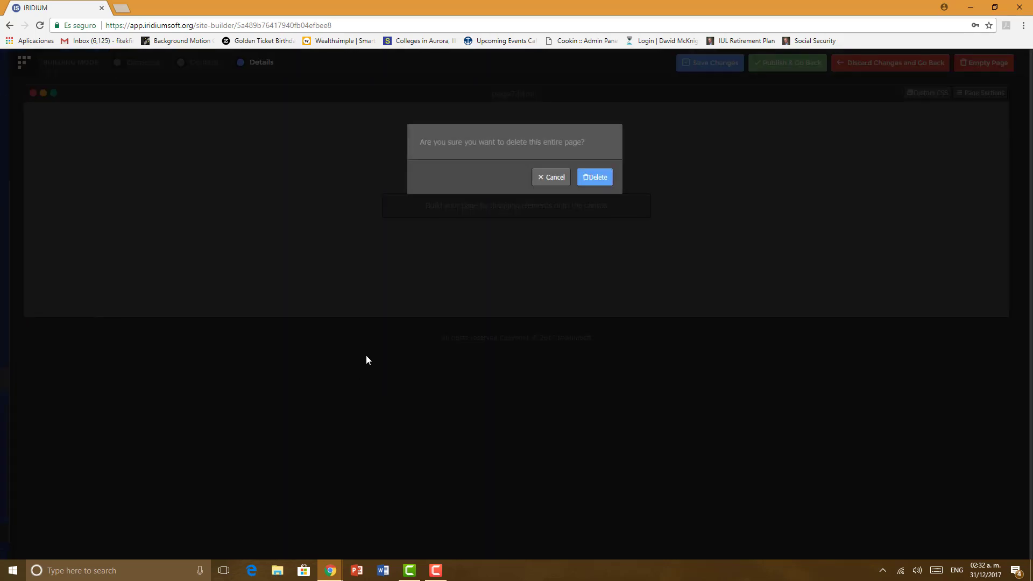
pyautogui.click(595, 178)
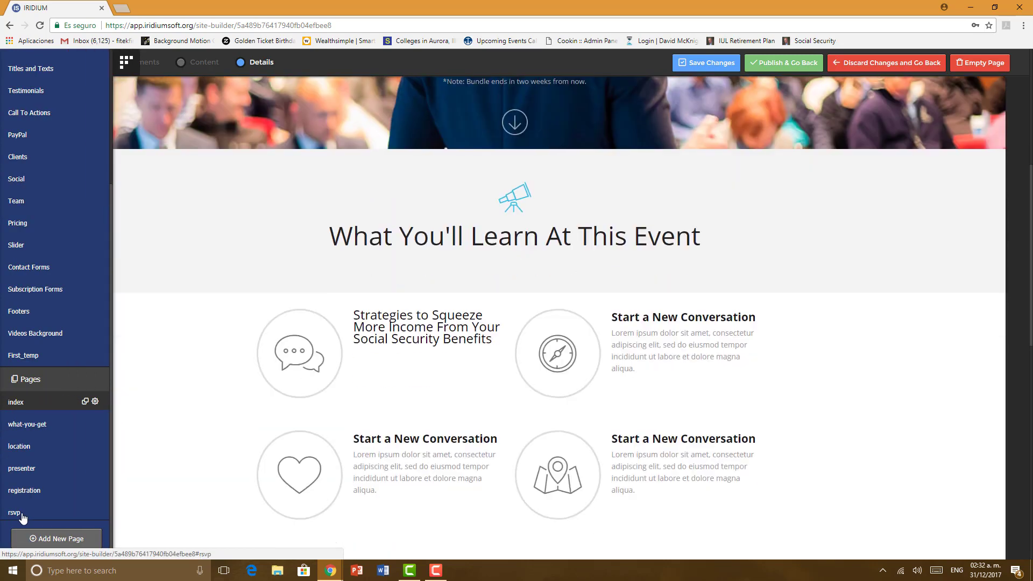
pyautogui.click(22, 516)
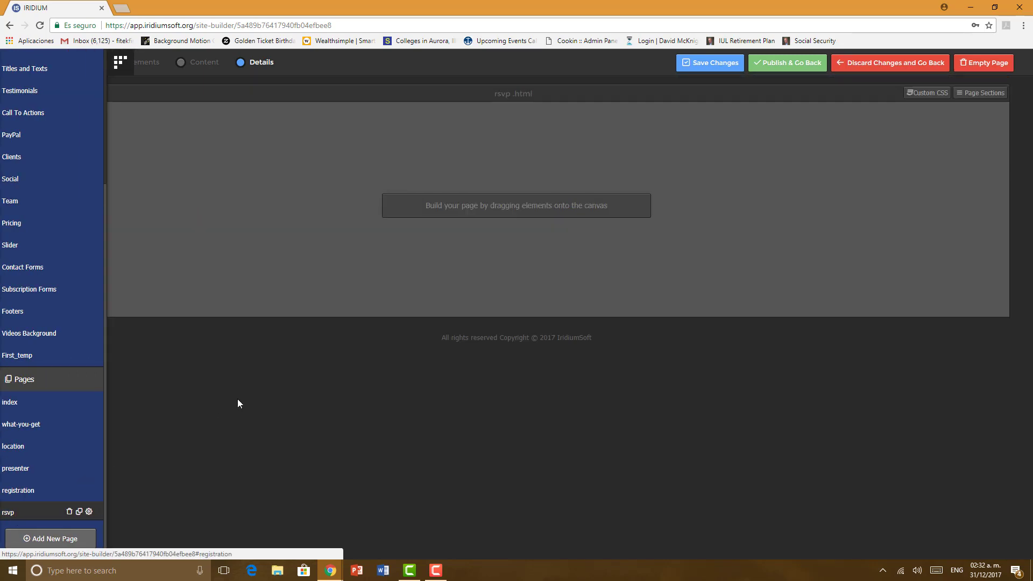
# Step: Place the Intros block 'Why To Choose Us?' with the 'Get Full Course For FREE!' signup form on rsvp
pyautogui.moveTo(2, 290)
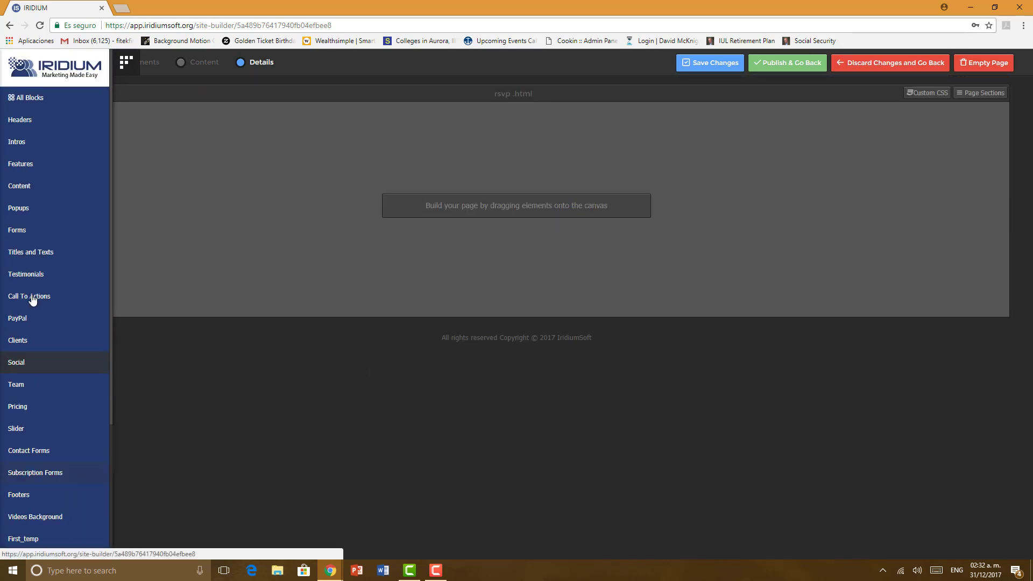
pyautogui.click(38, 143)
pyautogui.scroll(-2, 148, 226)
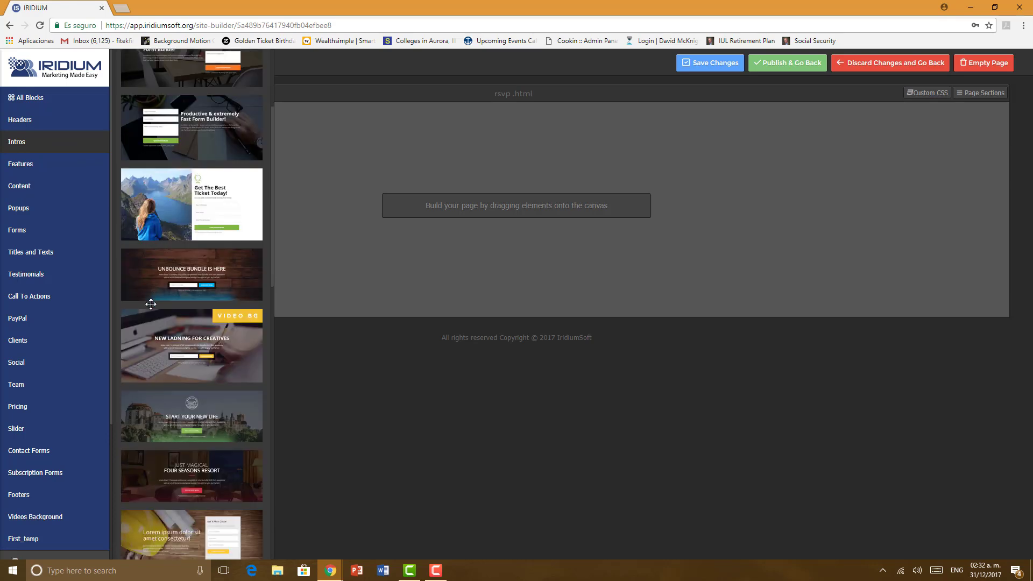
pyautogui.scroll(-15, 151, 304)
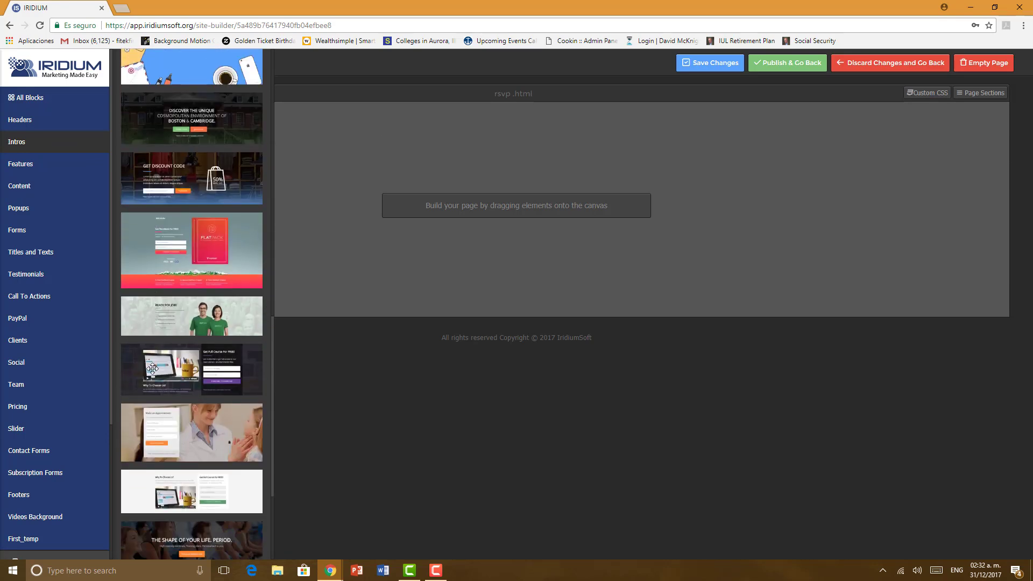
pyautogui.scroll(-1, 144, 443)
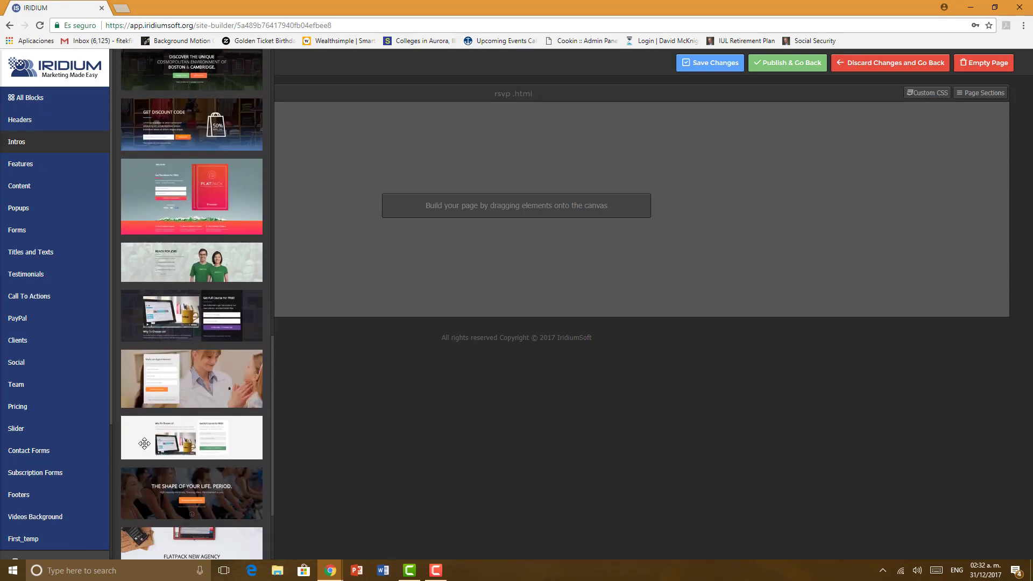
pyautogui.moveTo(487, 291); pyautogui.dragTo(530, 136)
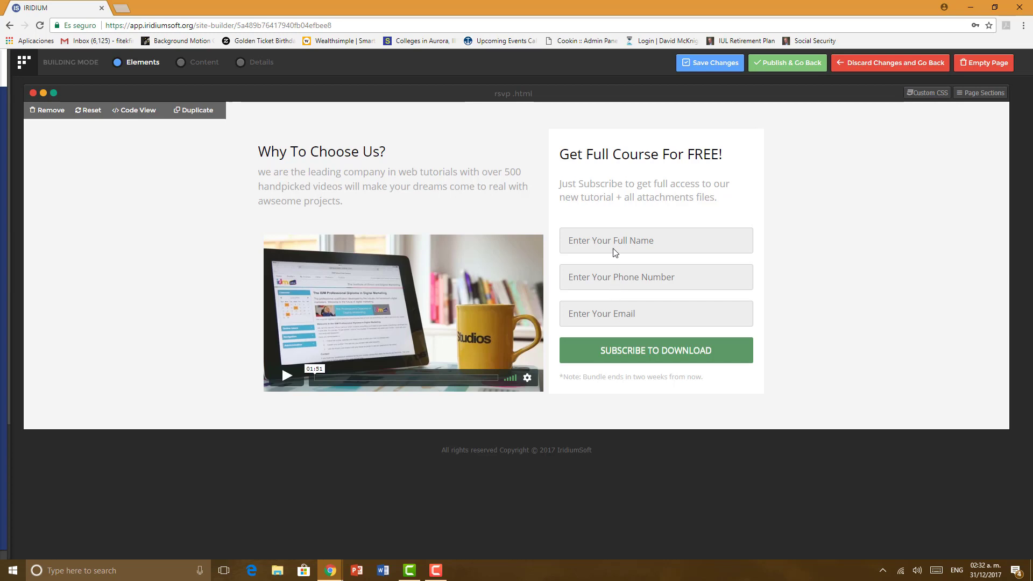
pyautogui.click(261, 70)
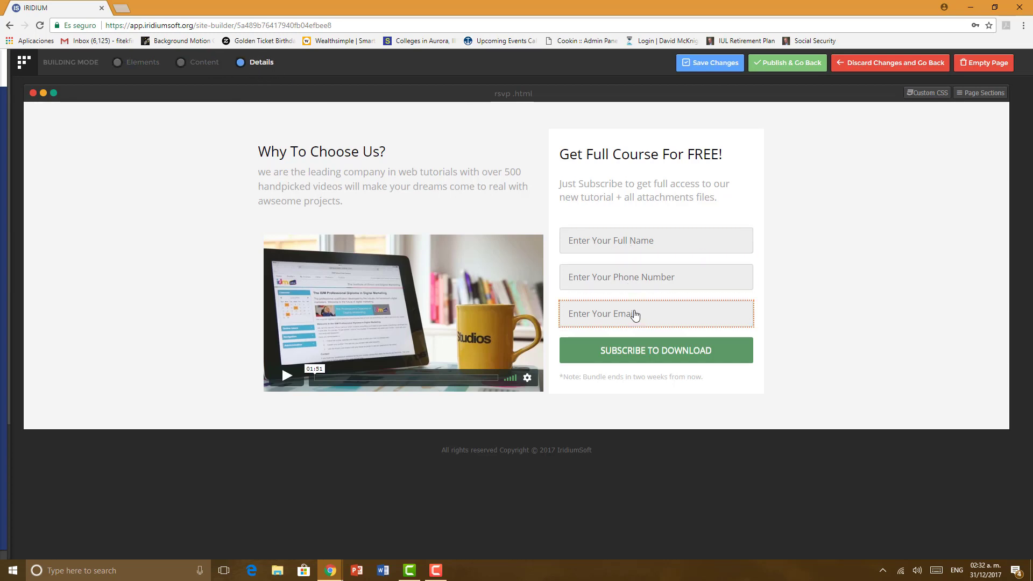
pyautogui.click(633, 281)
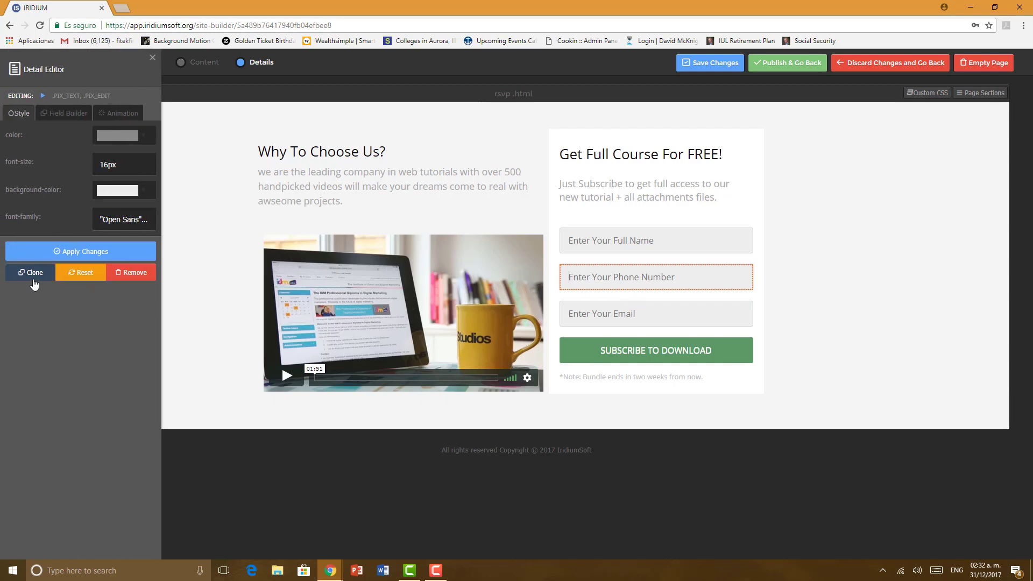
pyautogui.click(32, 273)
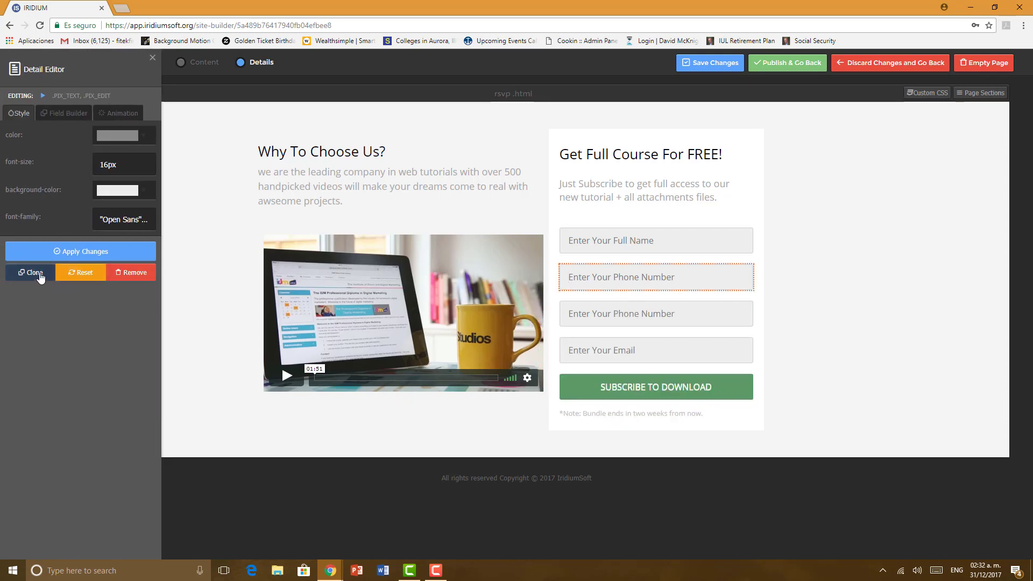
pyautogui.click(32, 271)
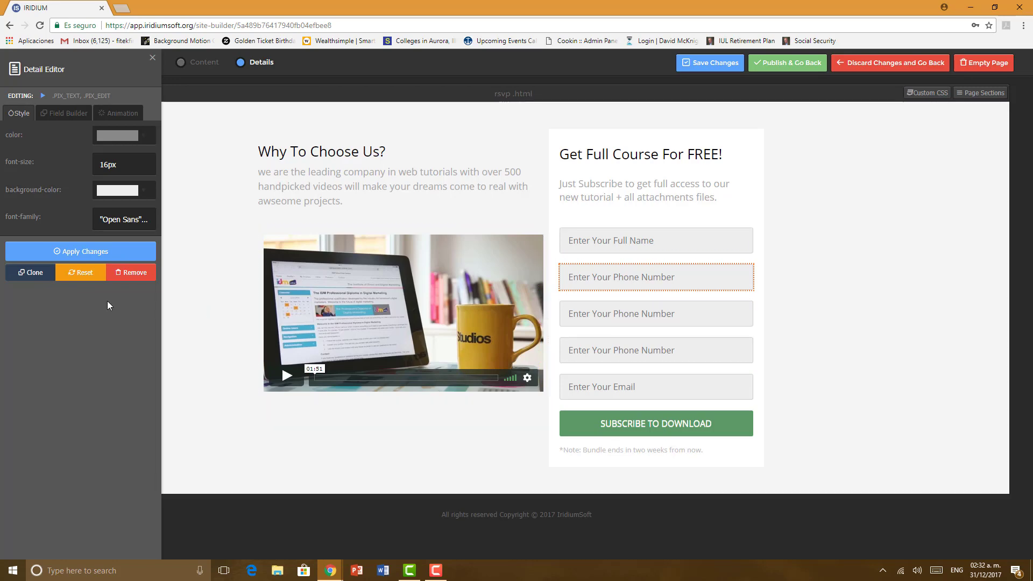
pyautogui.click(135, 273)
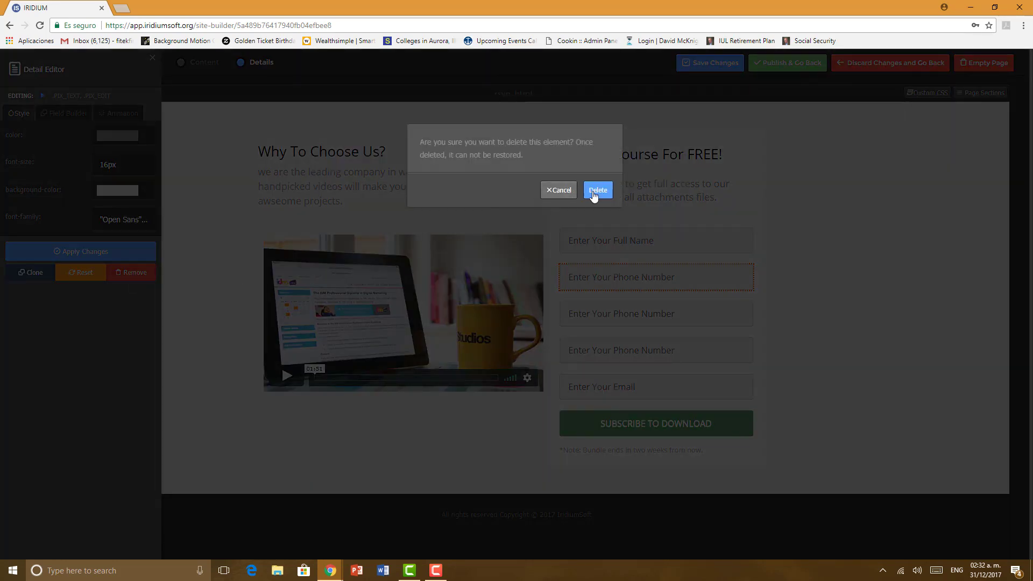
pyautogui.click(597, 195)
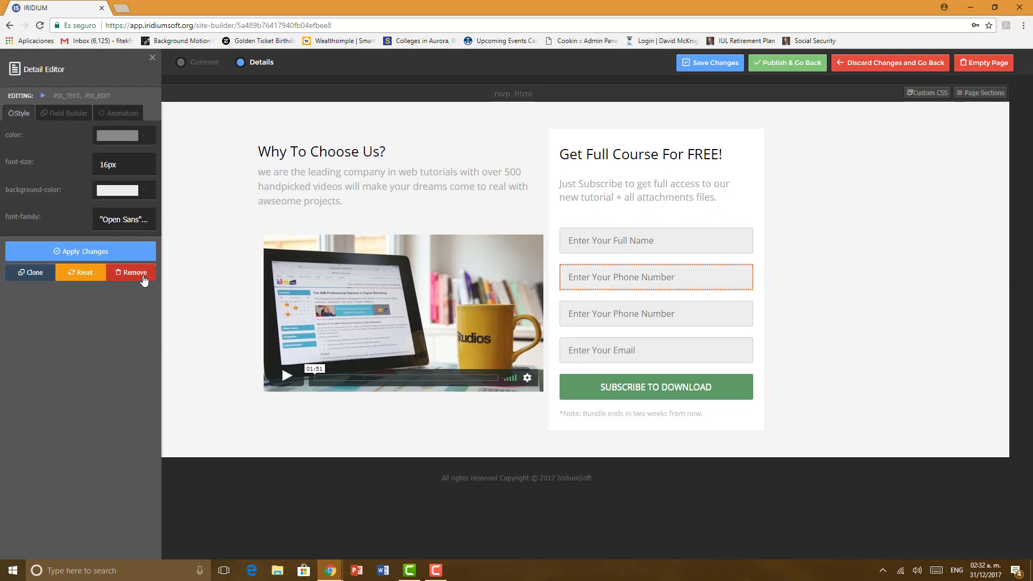
pyautogui.click(133, 273)
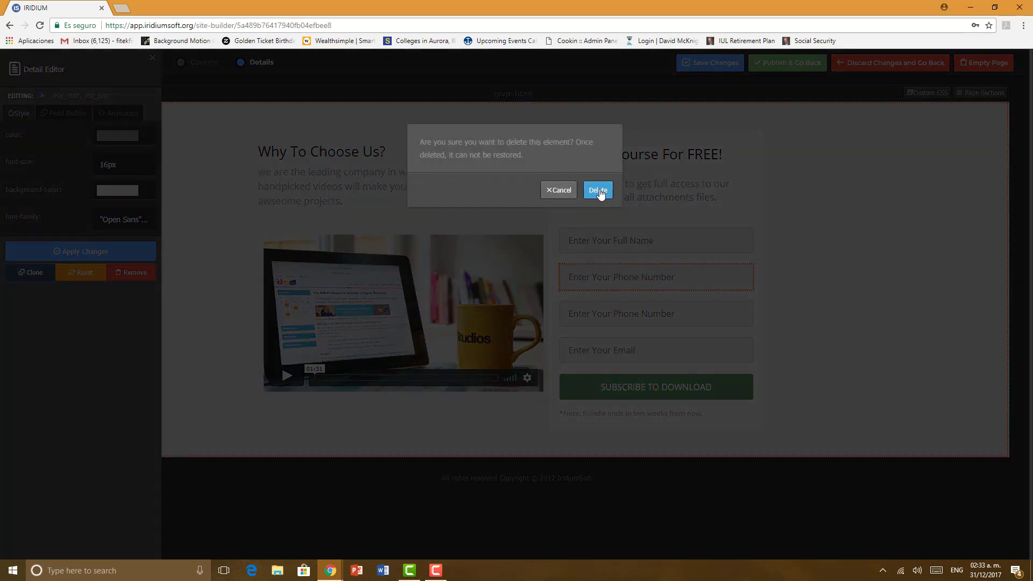
pyautogui.click(599, 192)
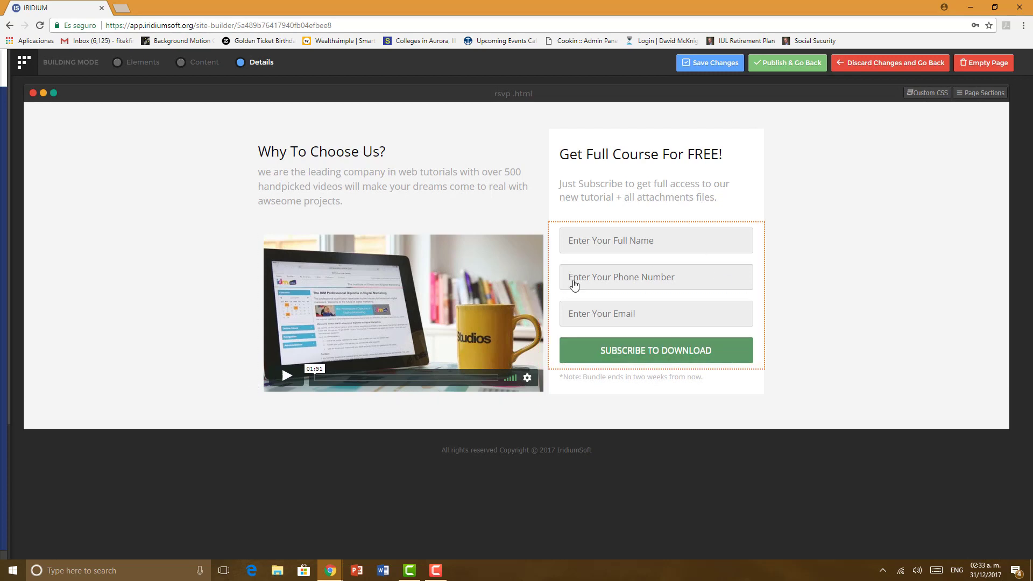
pyautogui.click(710, 66)
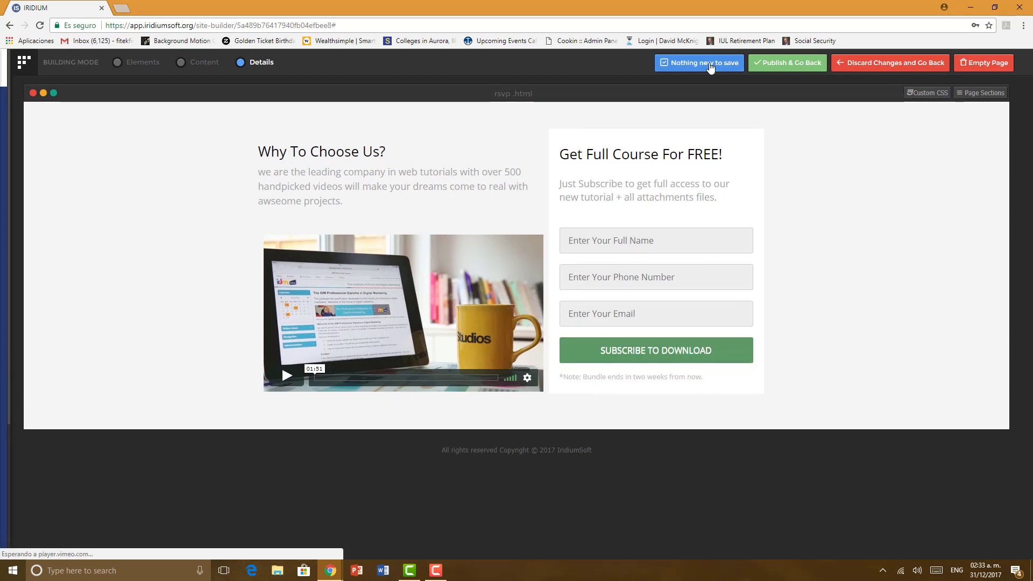
# Step: Open the index landing page and select its navigation menu for editing
pyautogui.moveTo(8, 336)
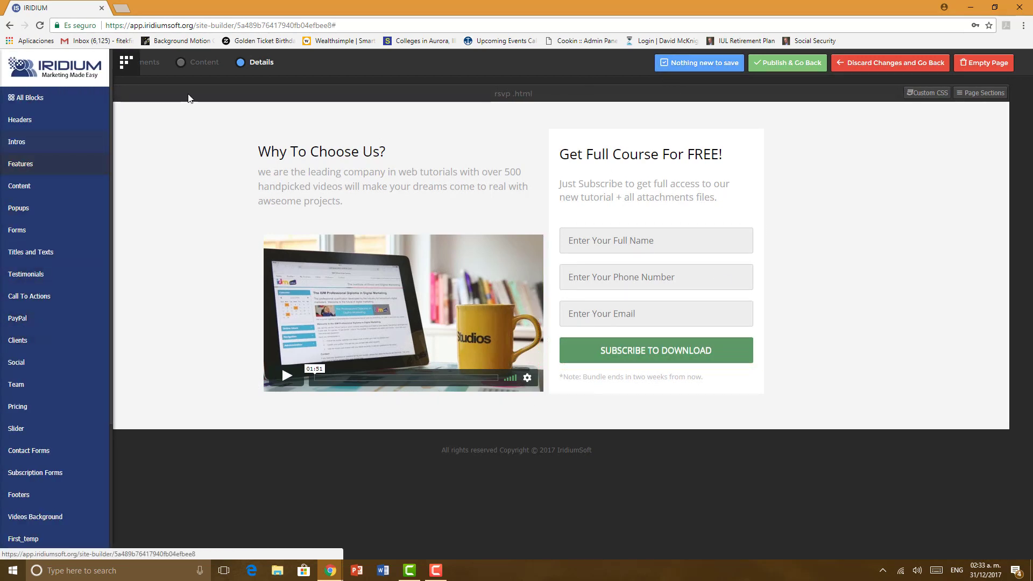
pyautogui.moveTo(13, 355)
pyautogui.scroll(-3, 32, 438)
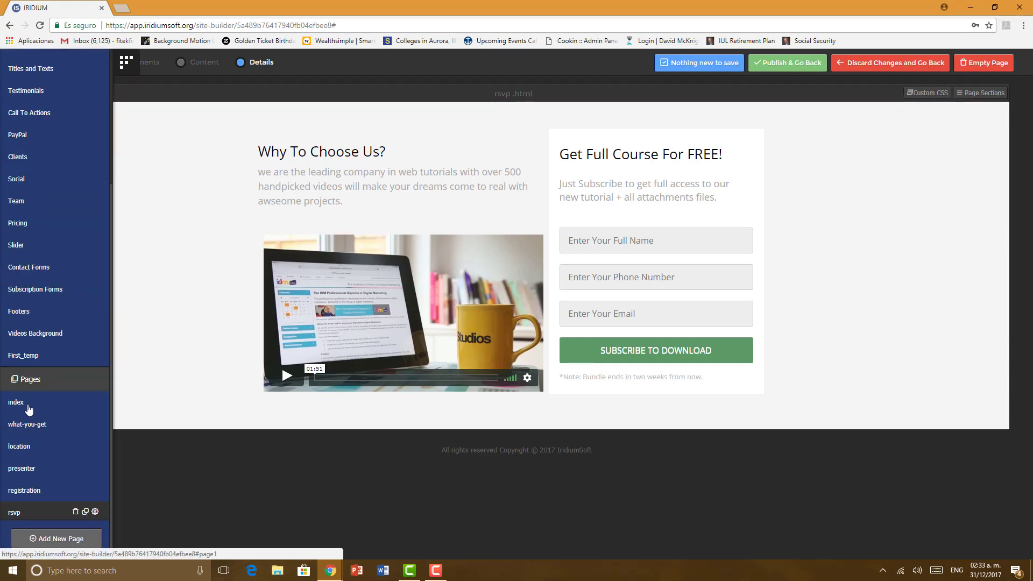
pyautogui.click(24, 405)
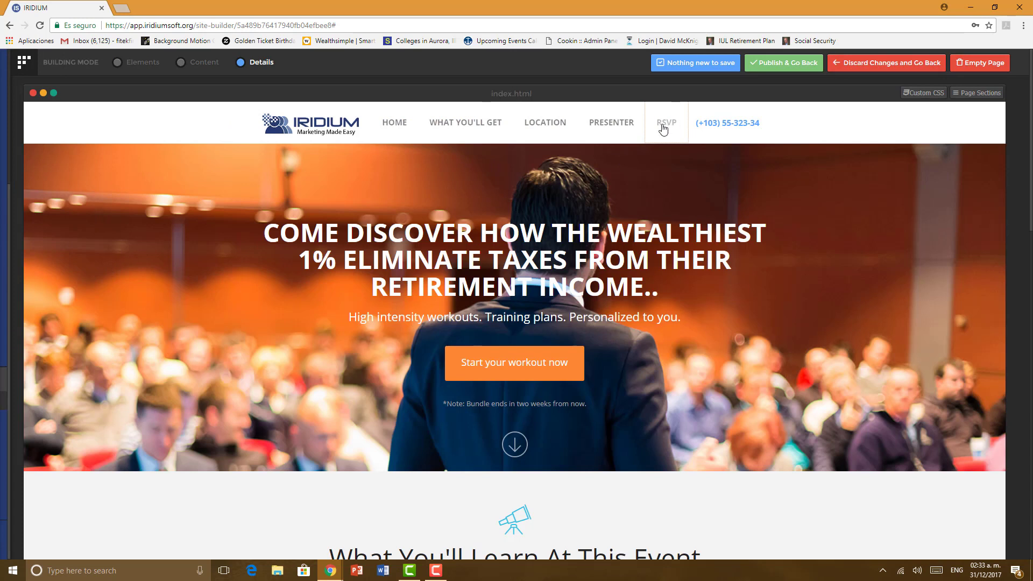
pyautogui.click(211, 64)
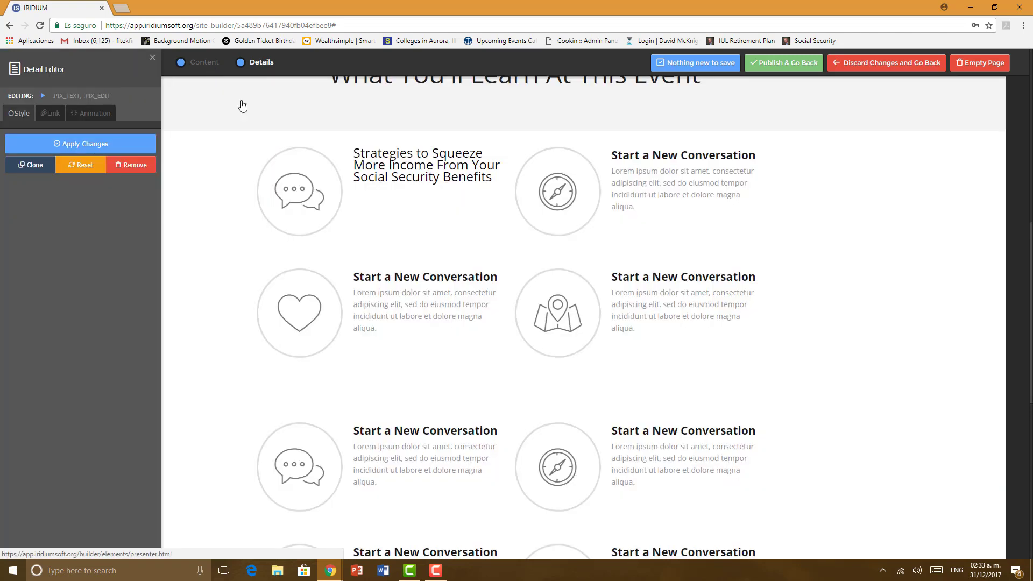
pyautogui.scroll(7, 279, 261)
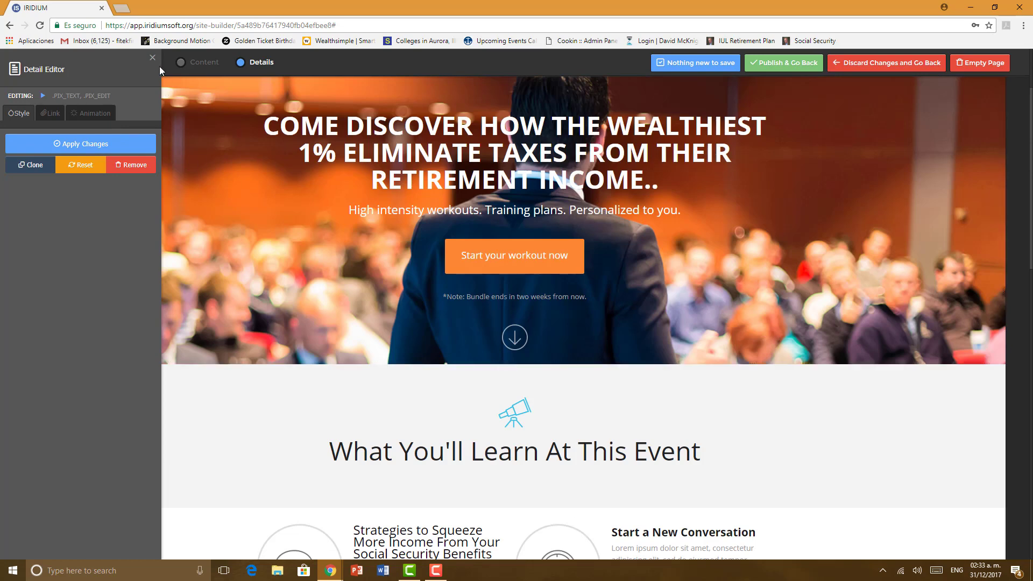
pyautogui.scroll(2, 147, 85)
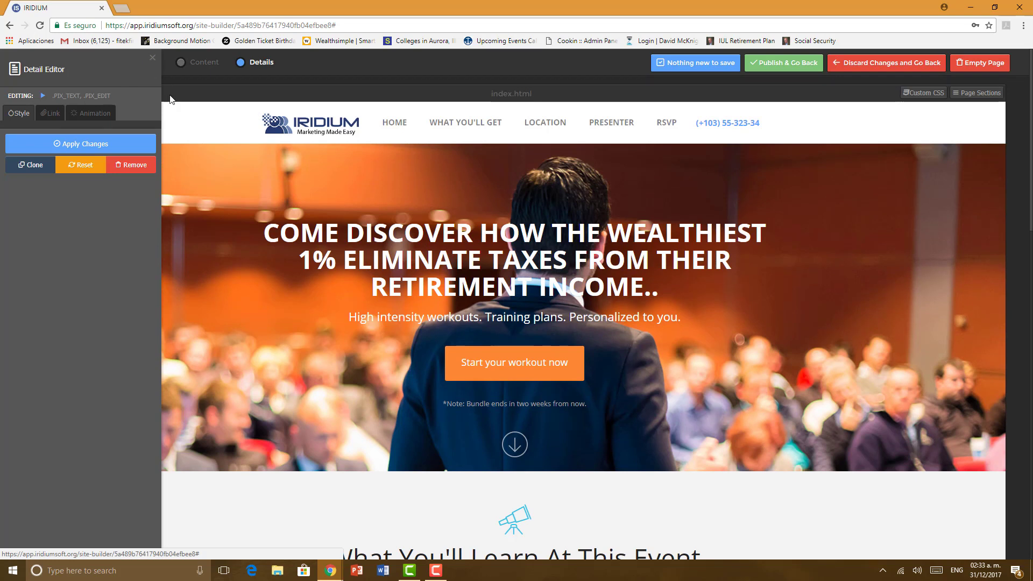
pyautogui.click(155, 61)
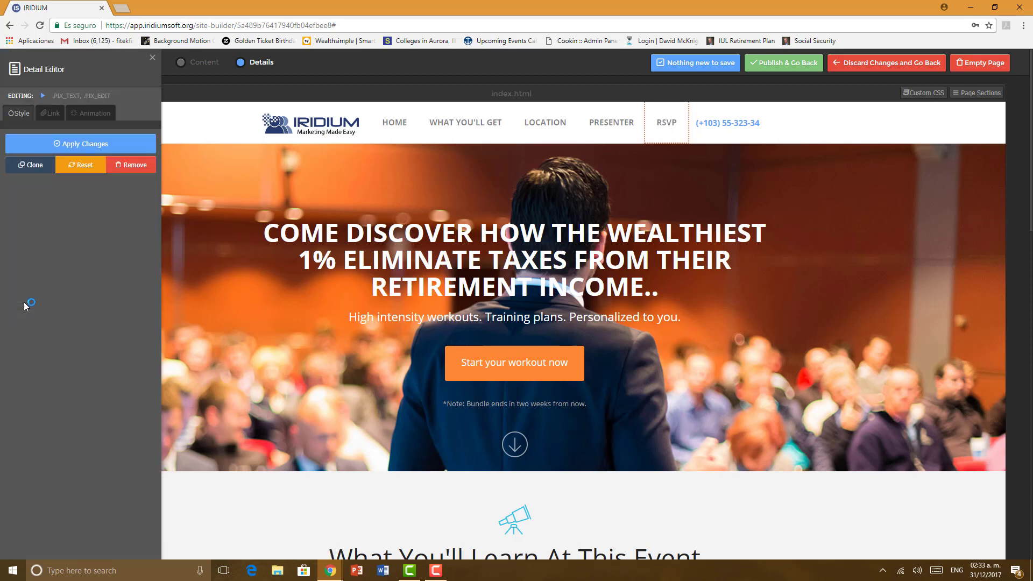
# Step: Link the RSVP menu item to the rsvp page and apply the change
pyautogui.click(51, 112)
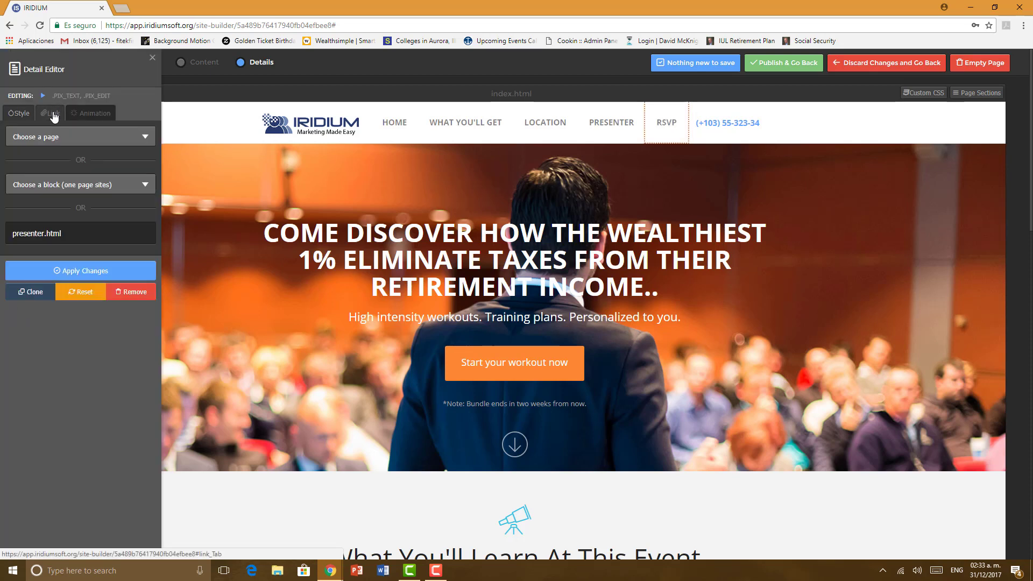
pyautogui.click(54, 137)
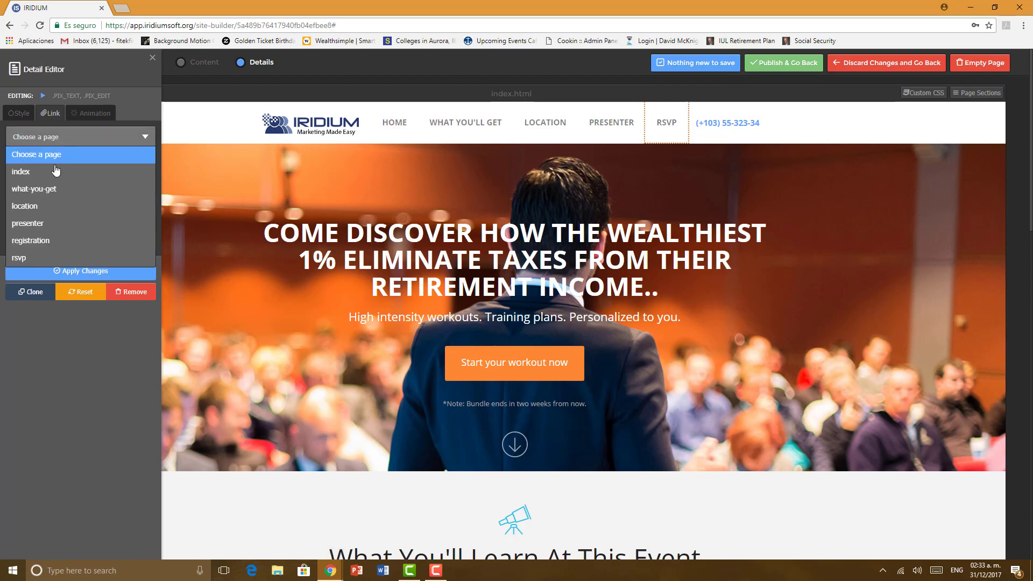
pyautogui.click(36, 262)
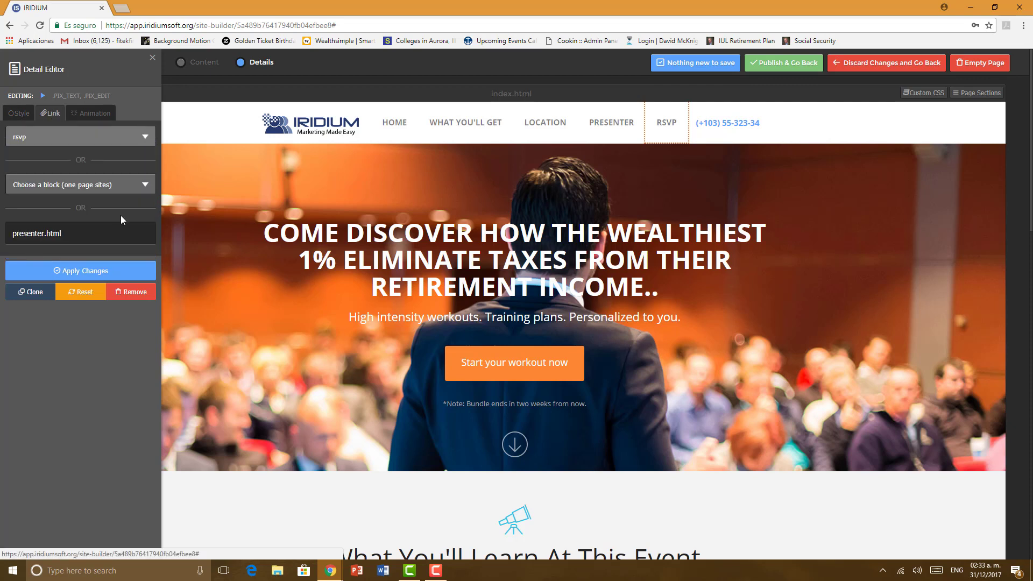
pyautogui.click(82, 272)
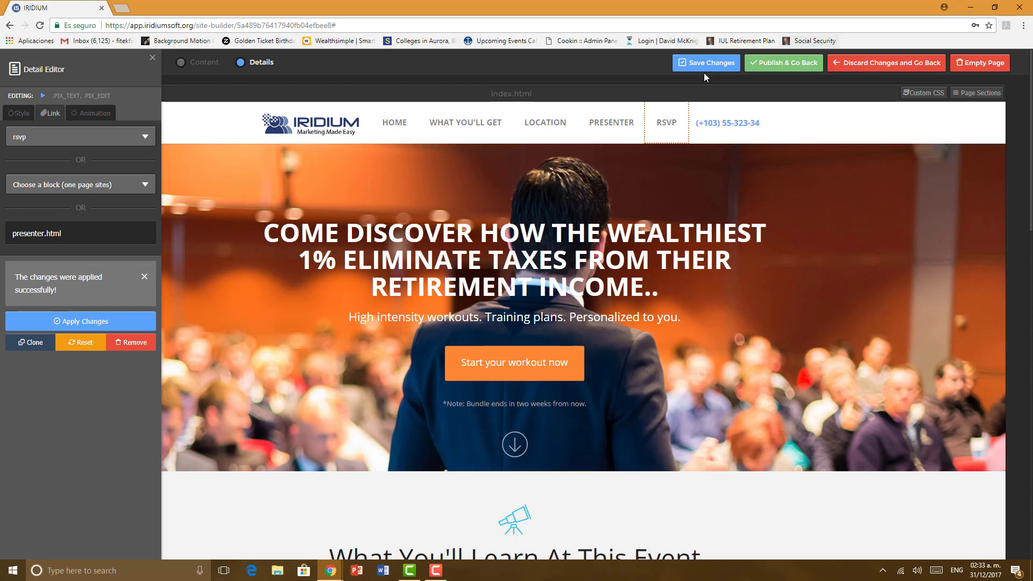
pyautogui.click(153, 61)
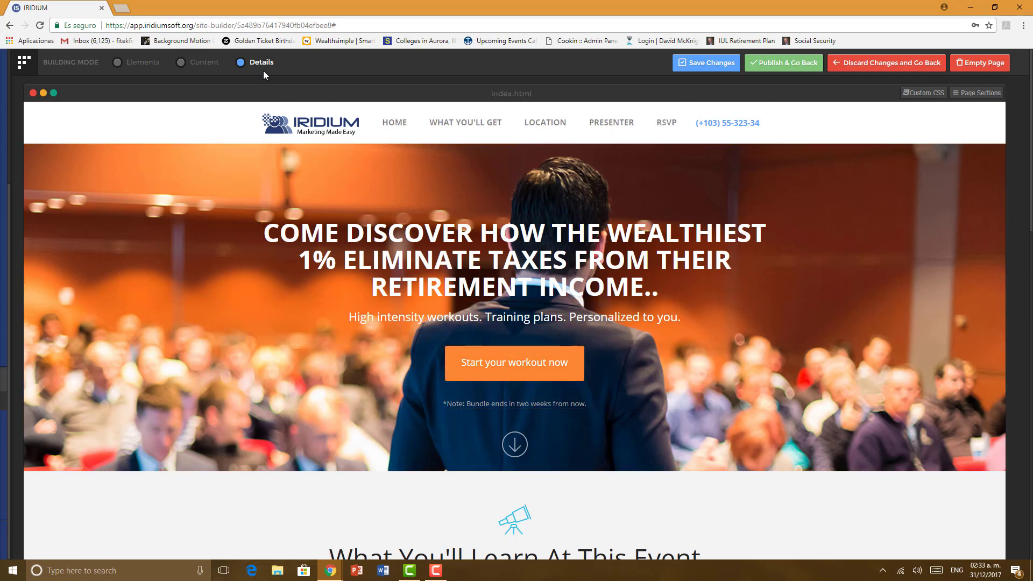
# Step: Link the 'Start your workout now' button to the rsvp page
pyautogui.click(455, 371)
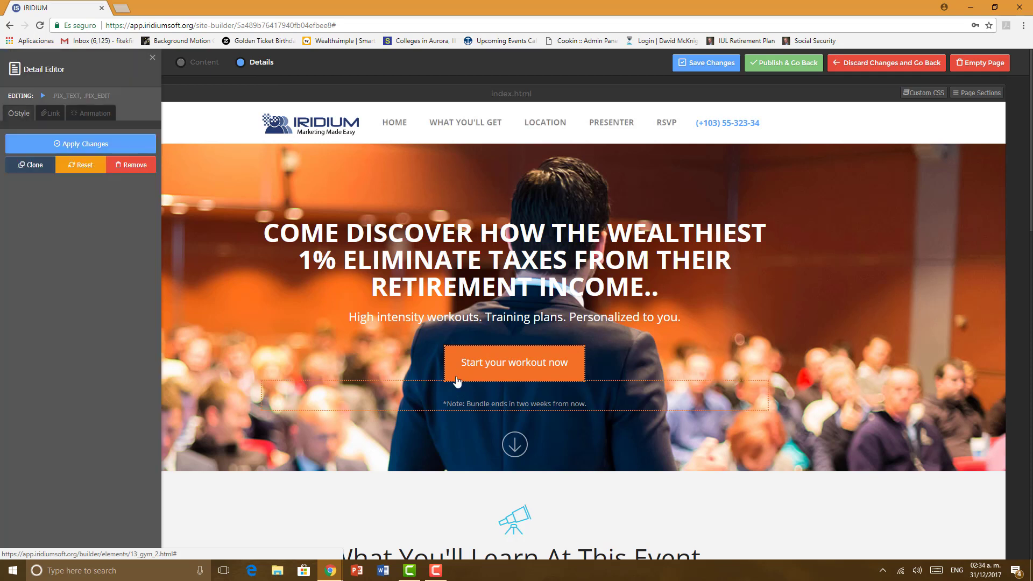
pyautogui.click(54, 114)
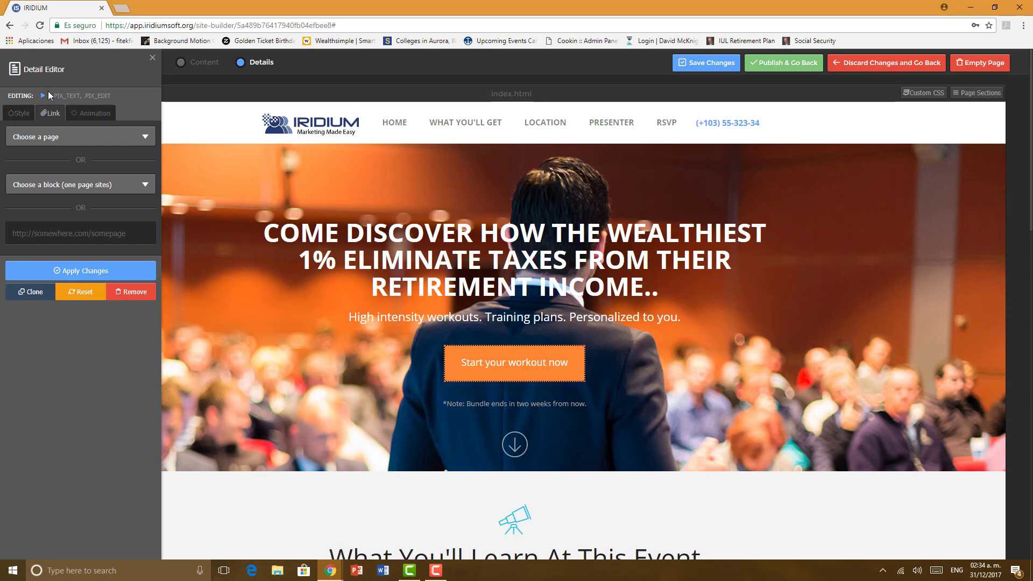
pyautogui.click(54, 137)
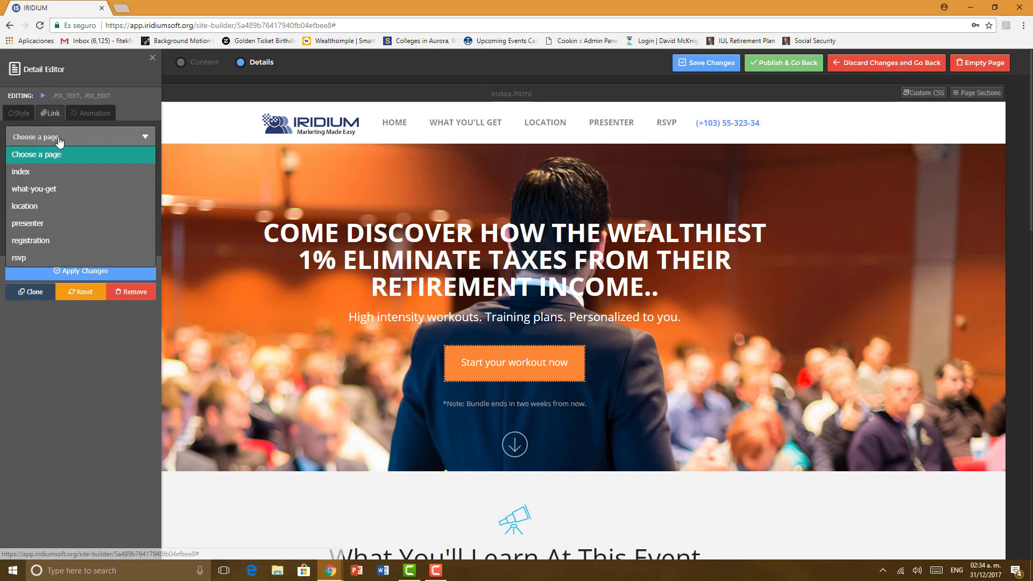
pyautogui.click(38, 258)
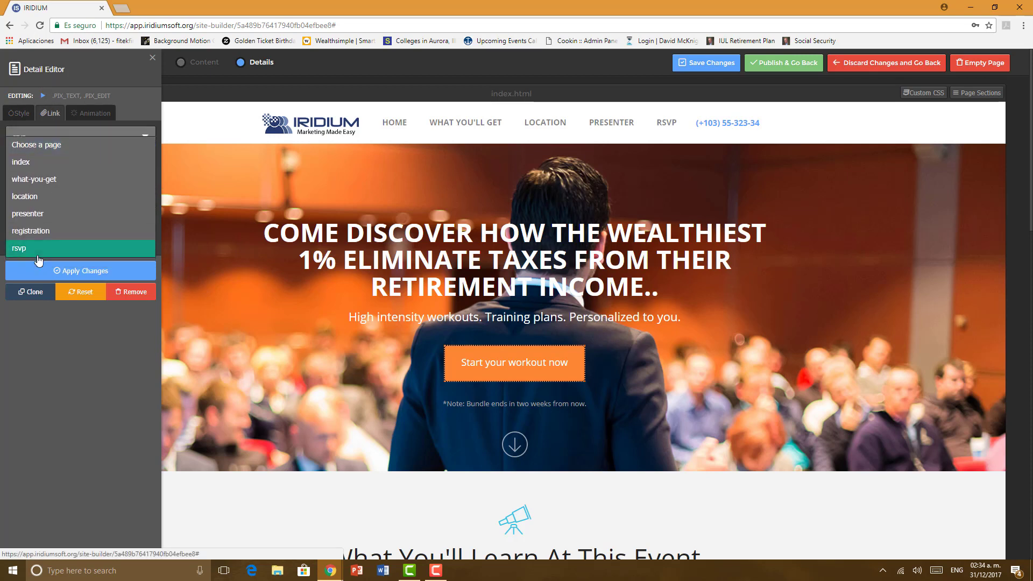
pyautogui.click(141, 270)
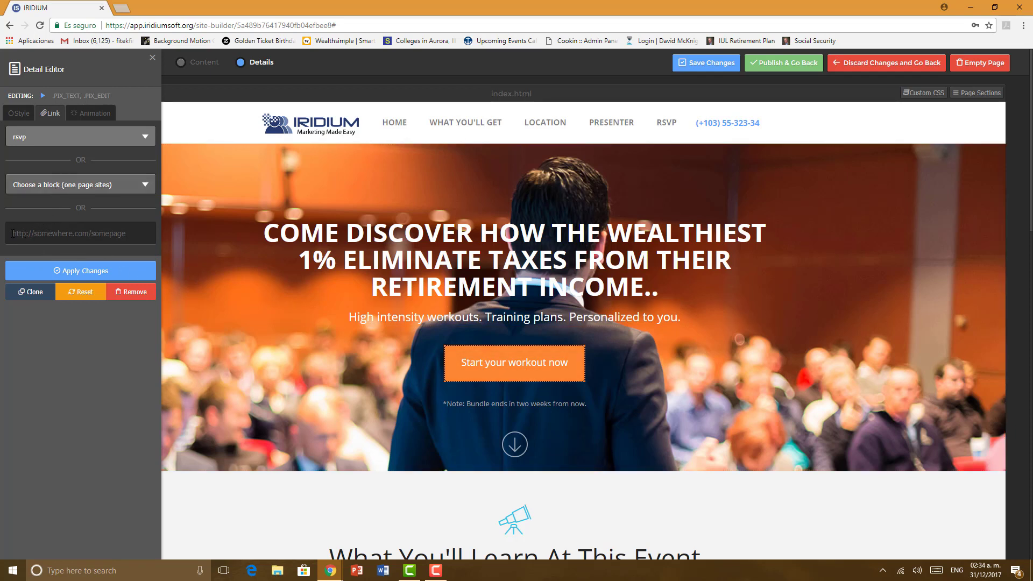
# Step: Re-apply the rsvp page link and save the landing page
pyautogui.click(66, 143)
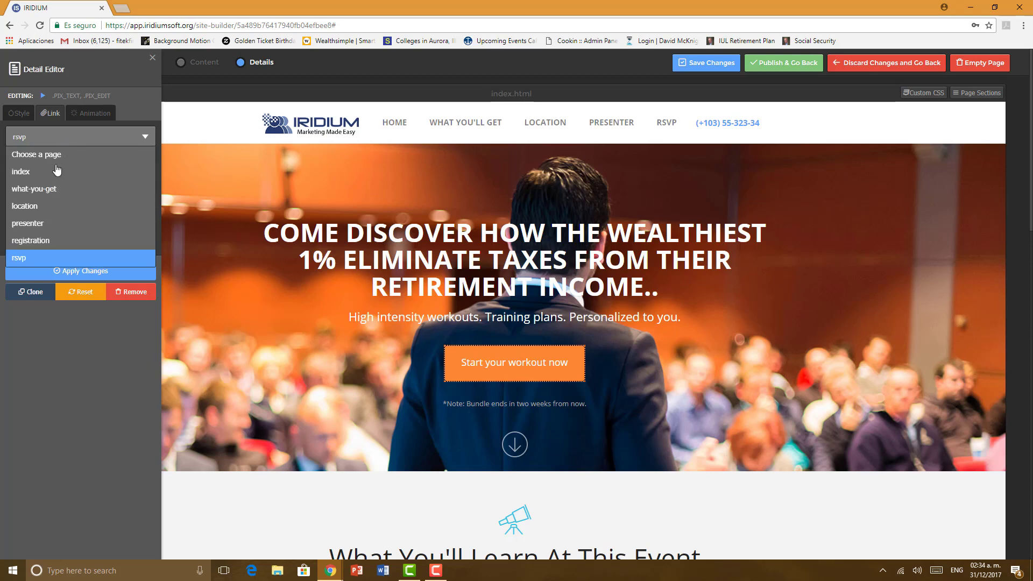
pyautogui.click(32, 258)
pyautogui.click(116, 275)
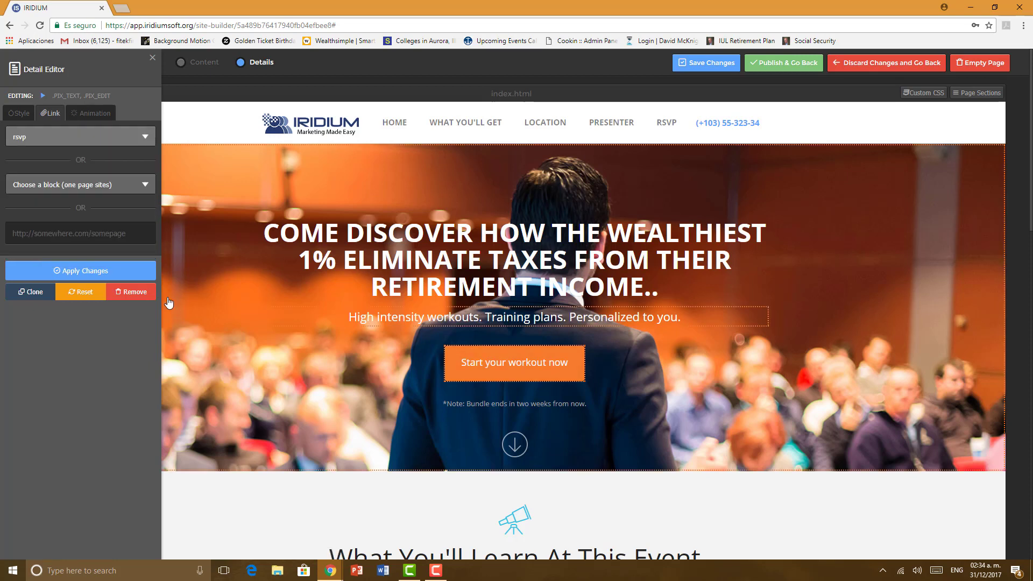
pyautogui.click(707, 64)
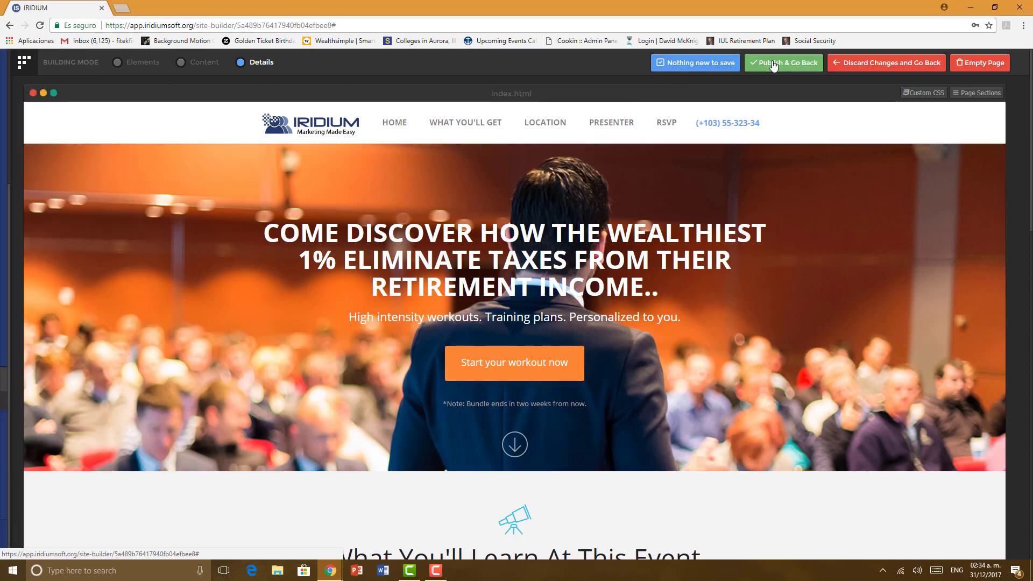
# Step: Publish the site, leave the editor and open the live LIVE CLASS site
pyautogui.click(773, 64)
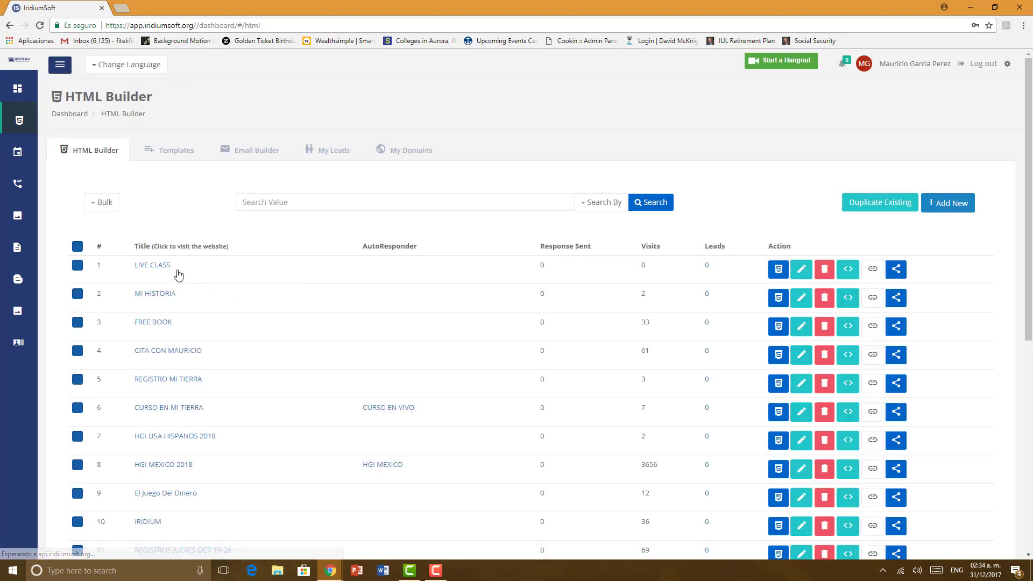
pyautogui.click(163, 267)
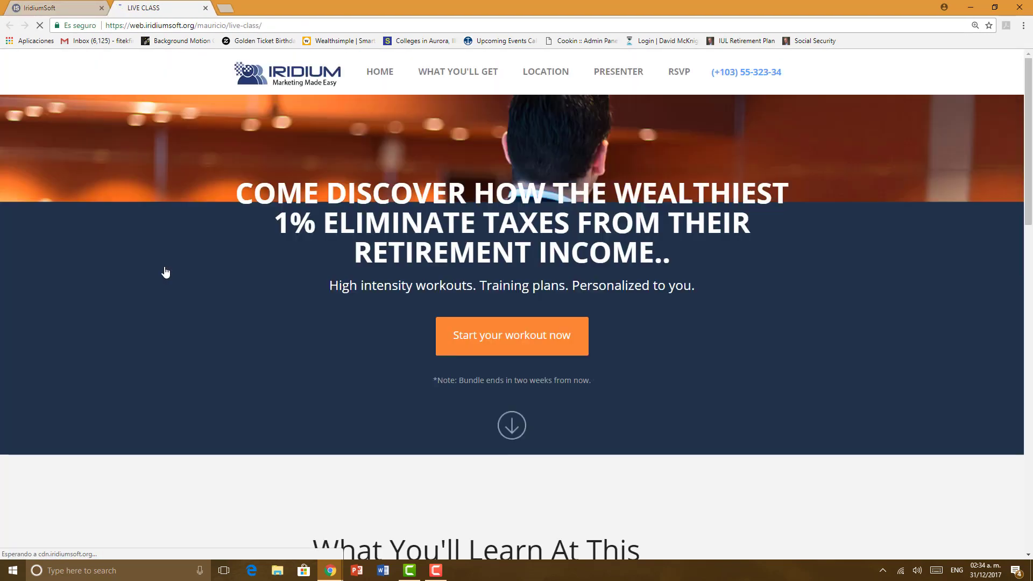
# Step: Test the 'Start your workout now' button and WHAT YOU'LL GET link on the live site
pyautogui.scroll(-7, 202, 261)
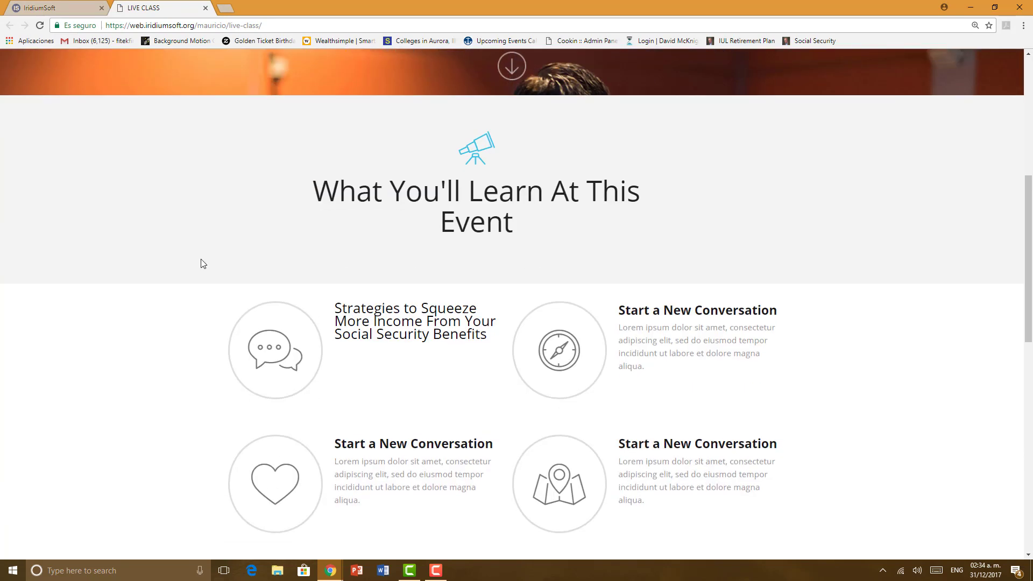
pyautogui.scroll(-12, 202, 263)
pyautogui.scroll(18, 200, 269)
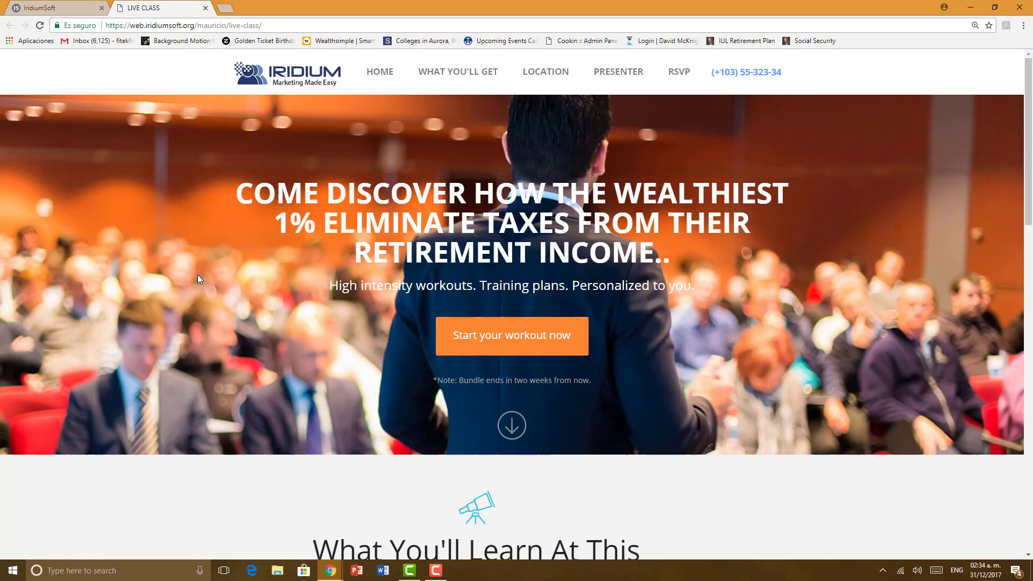
pyautogui.click(441, 343)
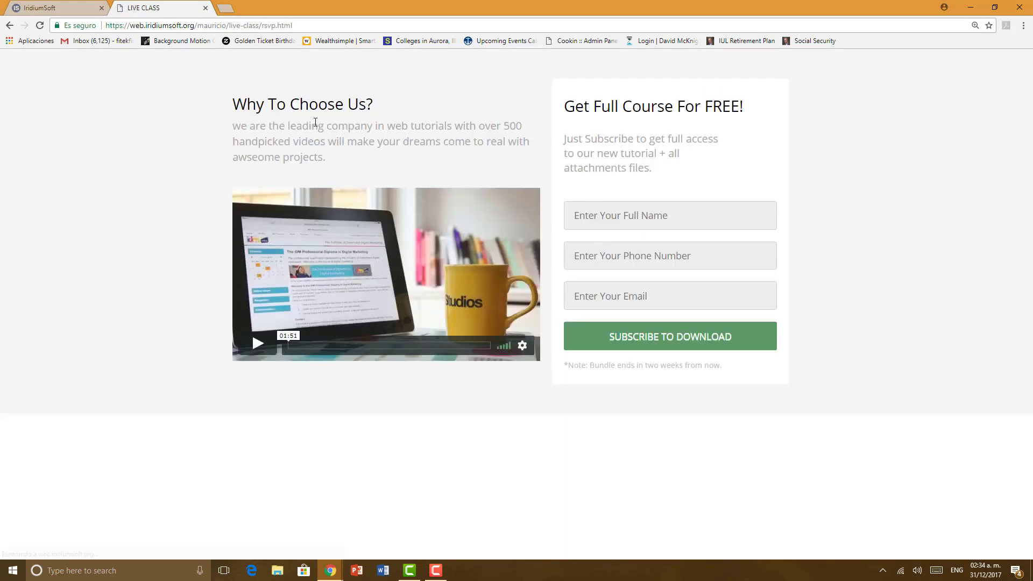
pyautogui.click(9, 25)
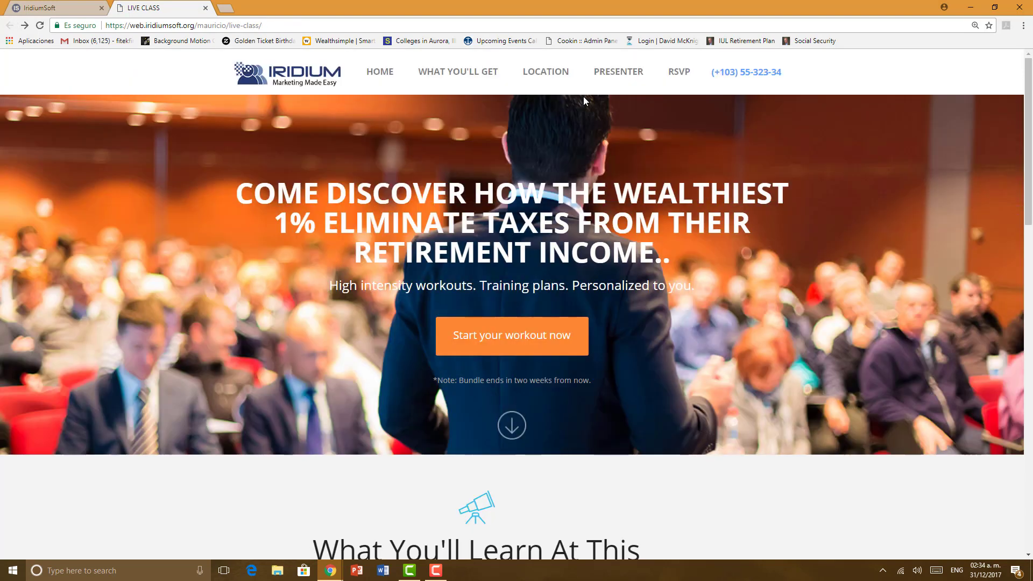
pyautogui.click(484, 76)
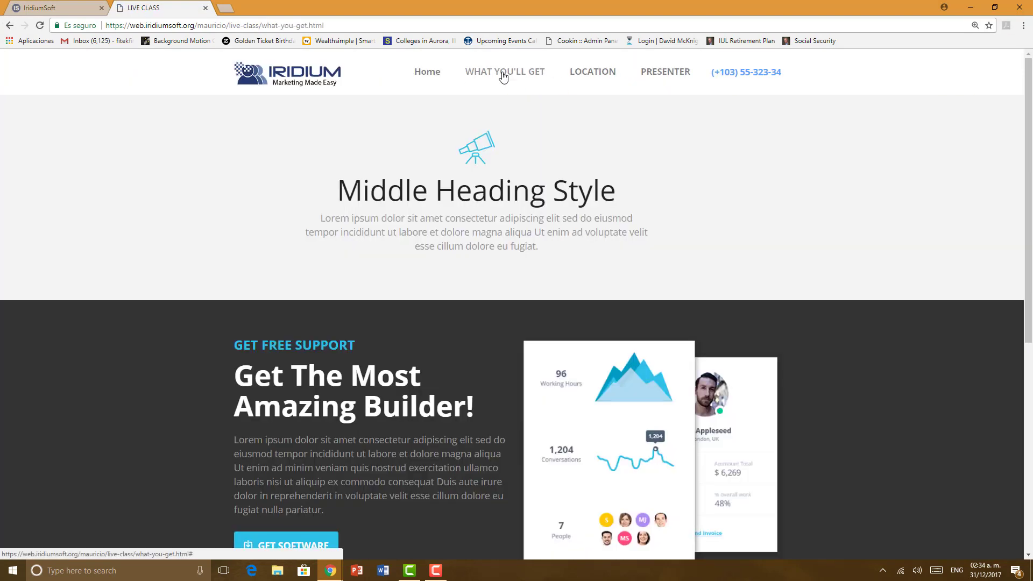
pyautogui.click(10, 25)
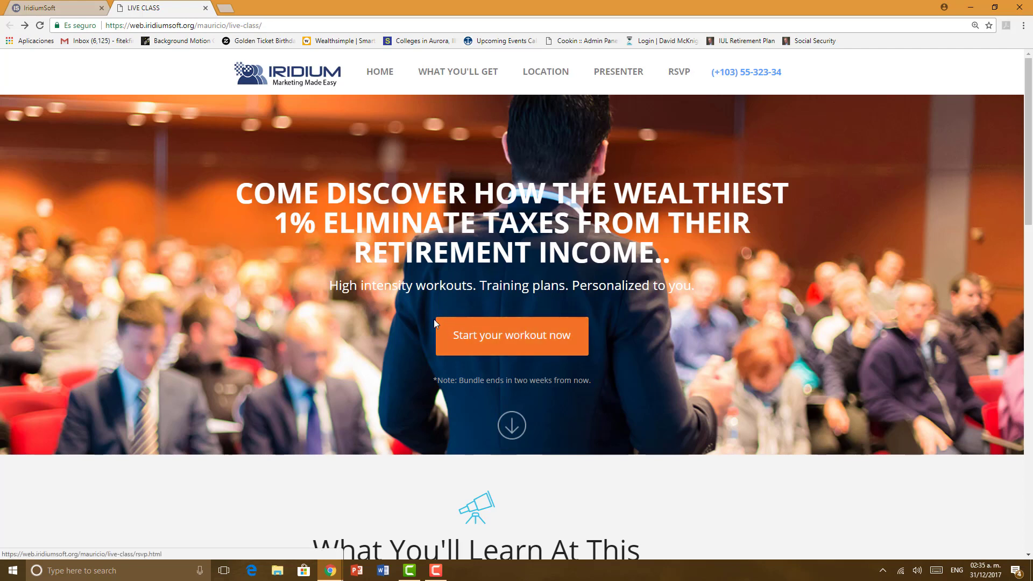
pyautogui.scroll(-1, 434, 318)
pyautogui.scroll(-10, 434, 319)
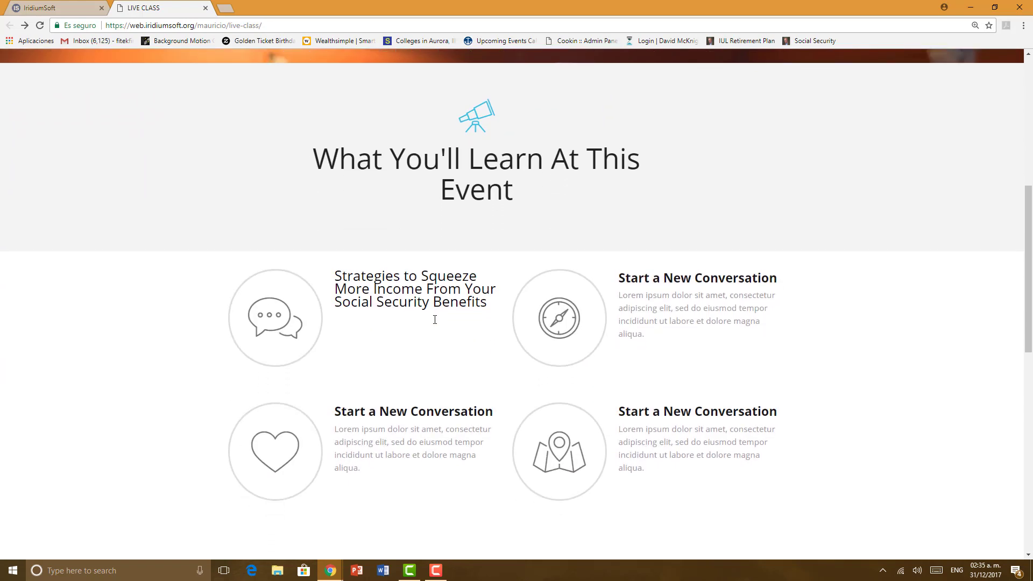
pyautogui.scroll(11, 436, 323)
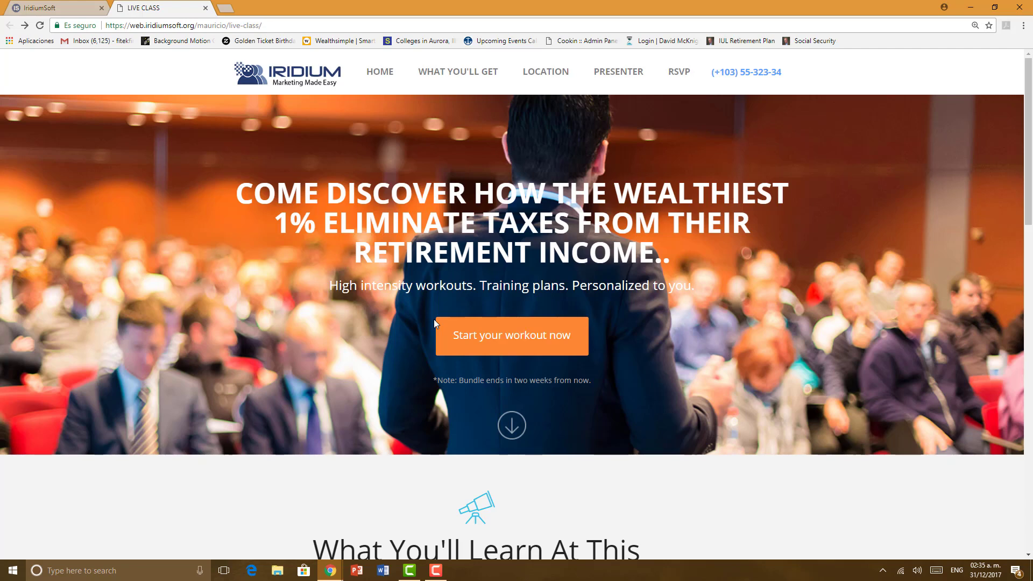
pyautogui.click(679, 73)
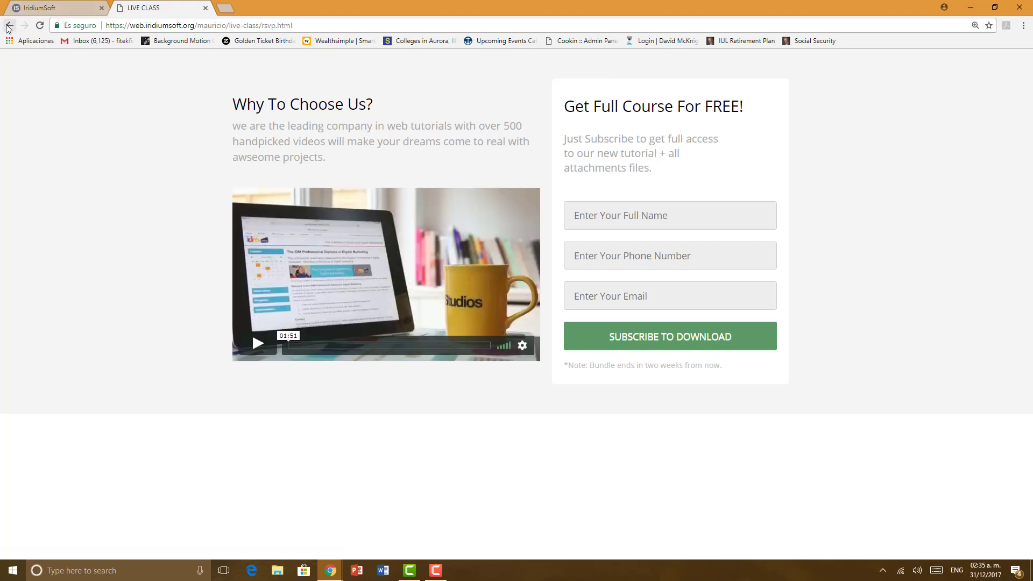
pyautogui.click(9, 26)
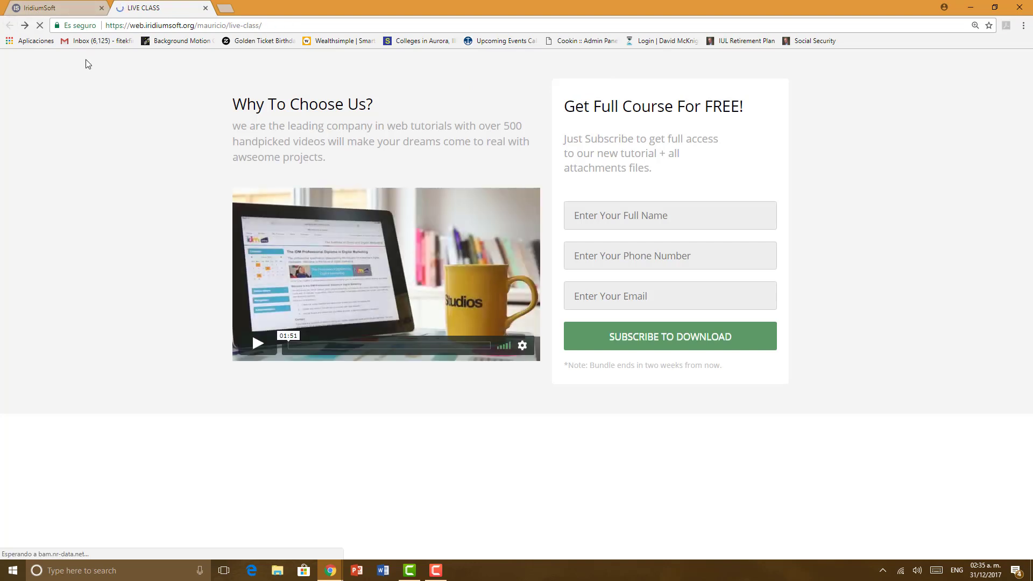
pyautogui.click(557, 350)
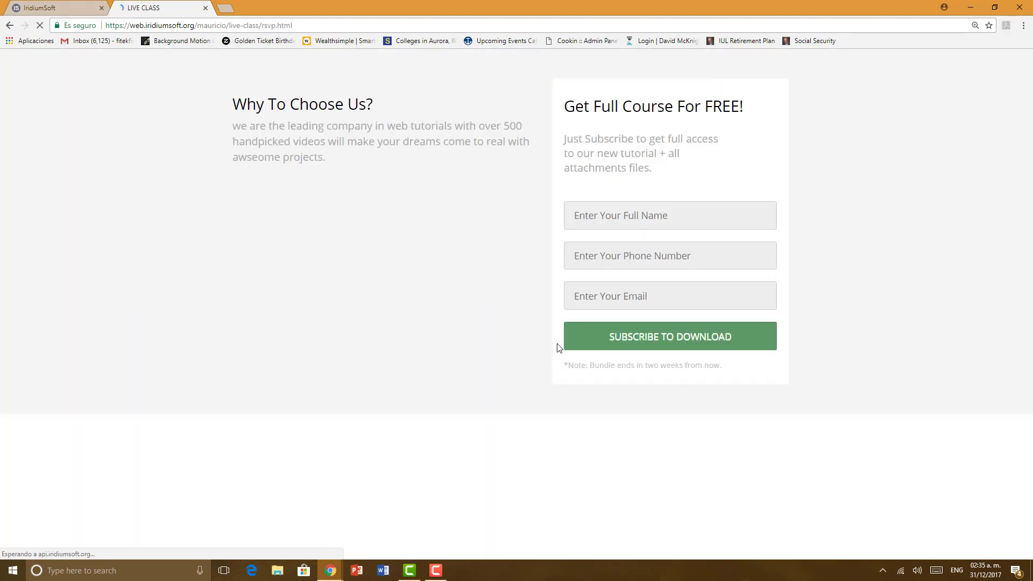
pyautogui.click(616, 210)
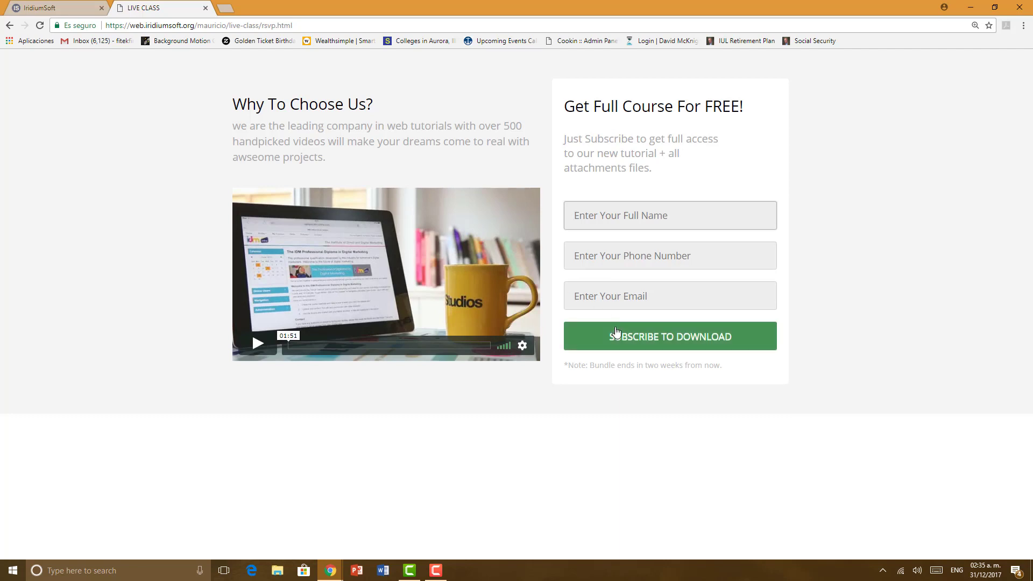
pyautogui.click(11, 26)
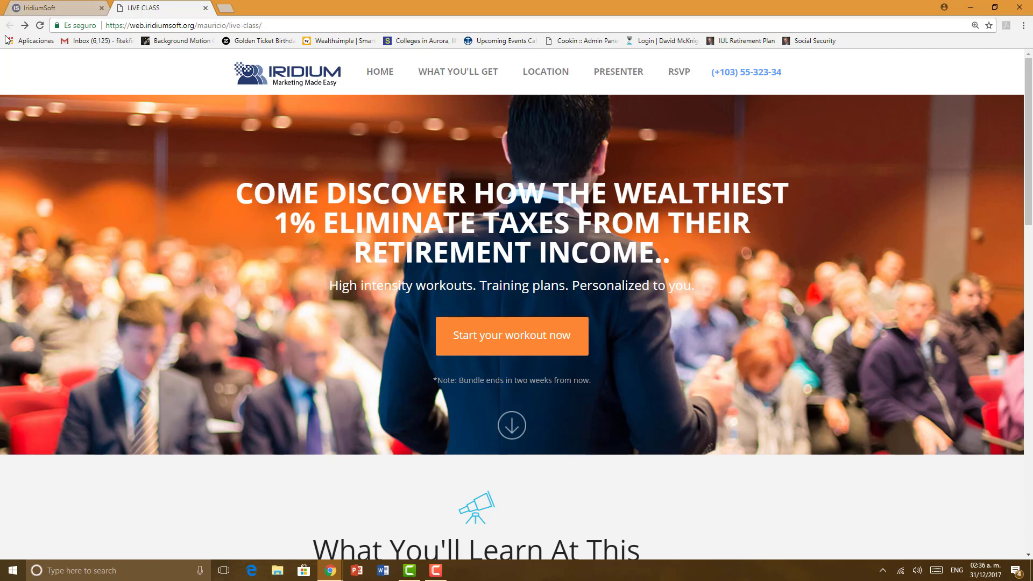
# Step: Copy the live LIVE CLASS page address and load it in a new browser tab
pyautogui.scroll(-3, 1, 140)
pyautogui.scroll(-4, 76, 194)
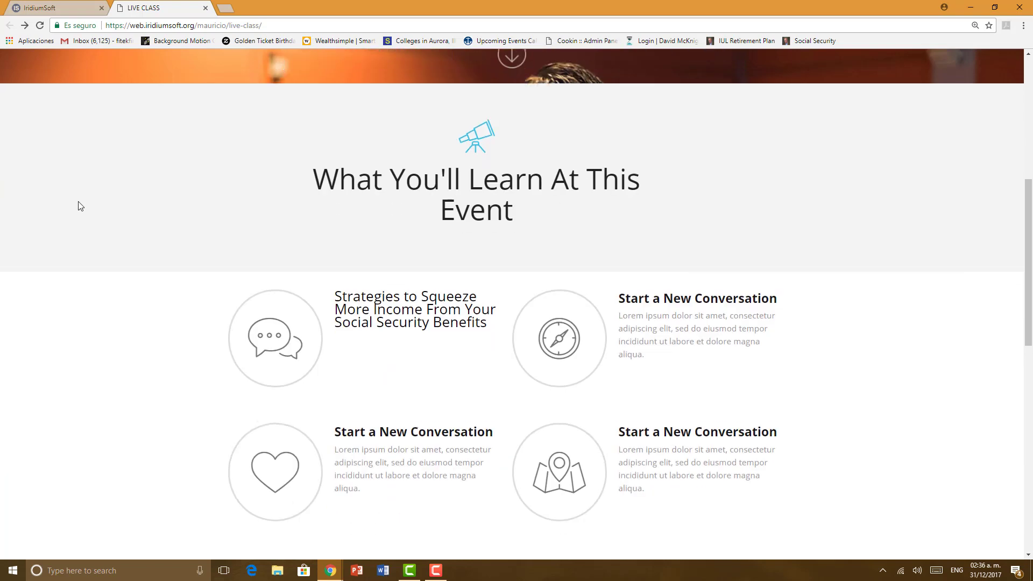
pyautogui.scroll(7, 82, 206)
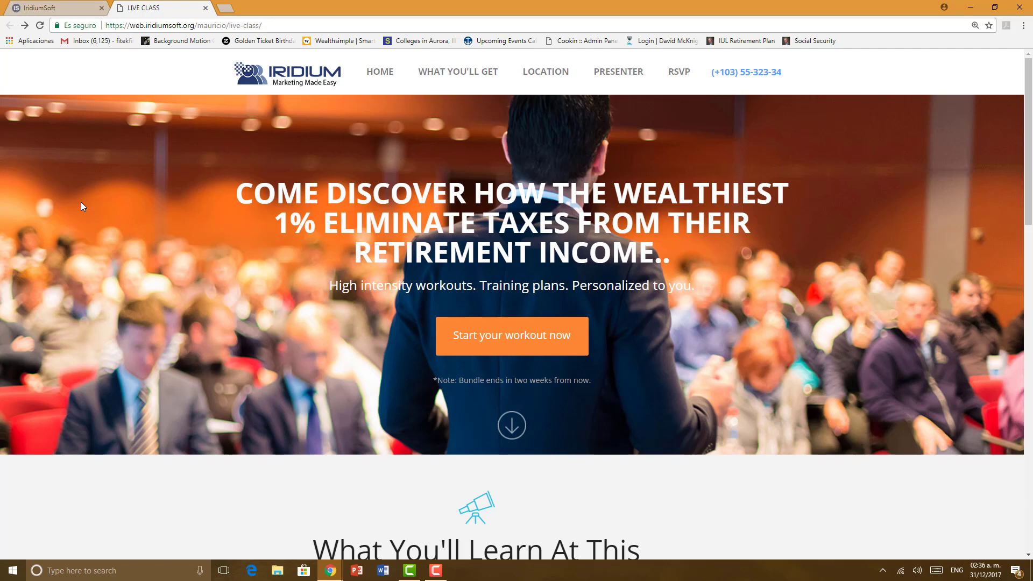
pyautogui.moveTo(263, 26); pyautogui.dragTo(104, 34)
pyautogui.hotkey('ctrl', 'c')
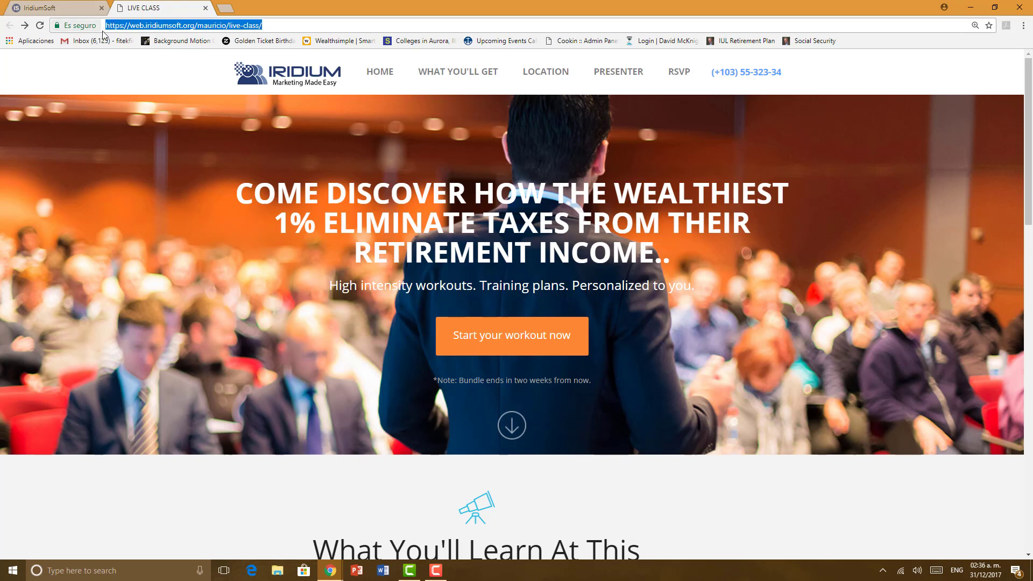
pyautogui.click(223, 8)
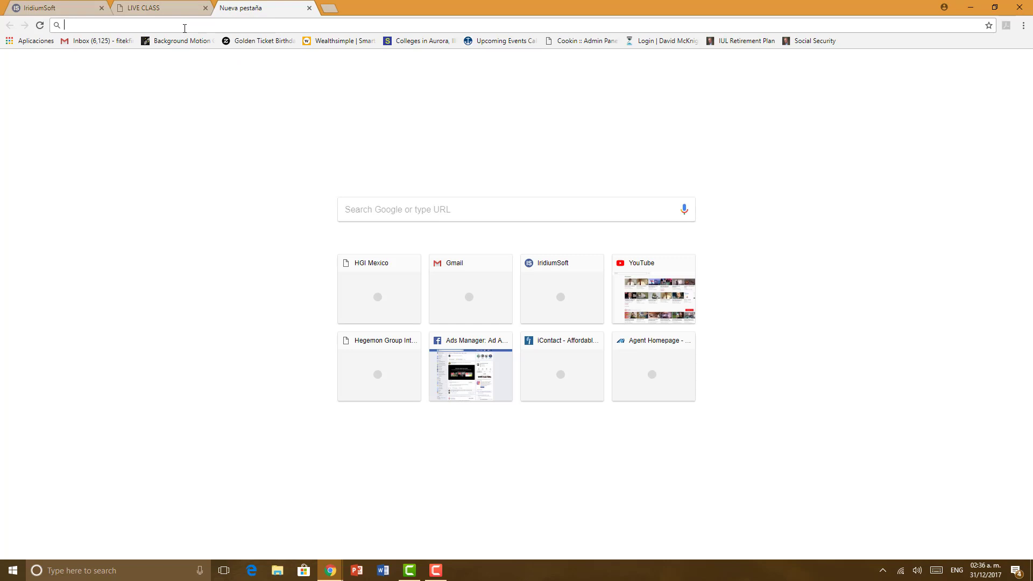
pyautogui.hotkey('ctrl', 'v')
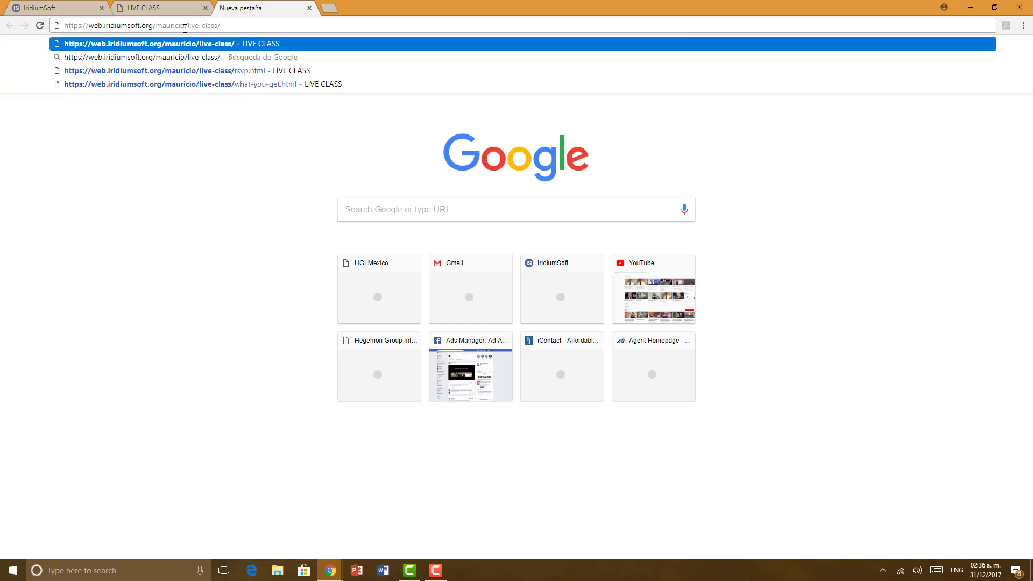
pyautogui.press('Return')
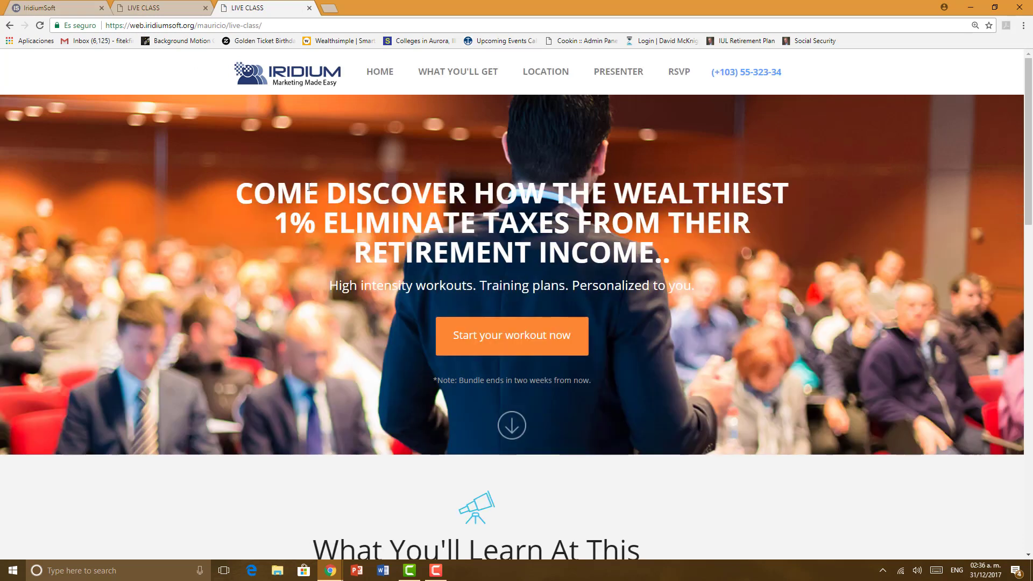
pyautogui.scroll(-5, 309, 186)
pyautogui.scroll(5, 308, 186)
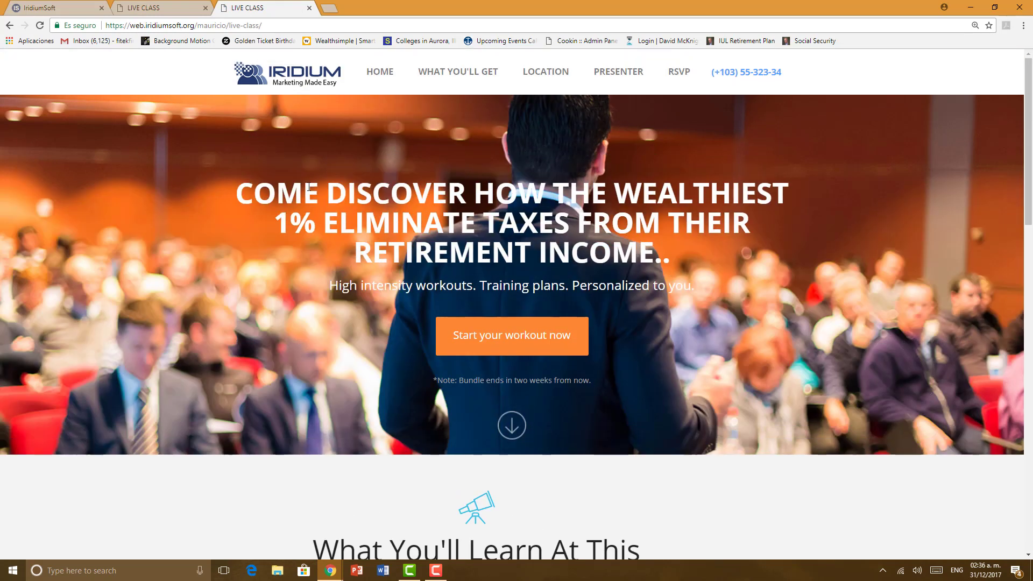